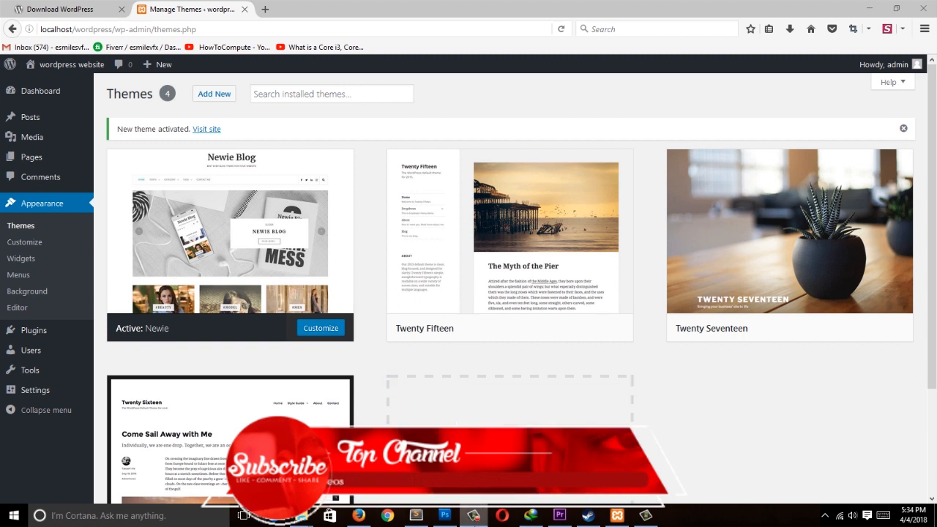
{"action": "left_click", "coordinate": [482, 515]}
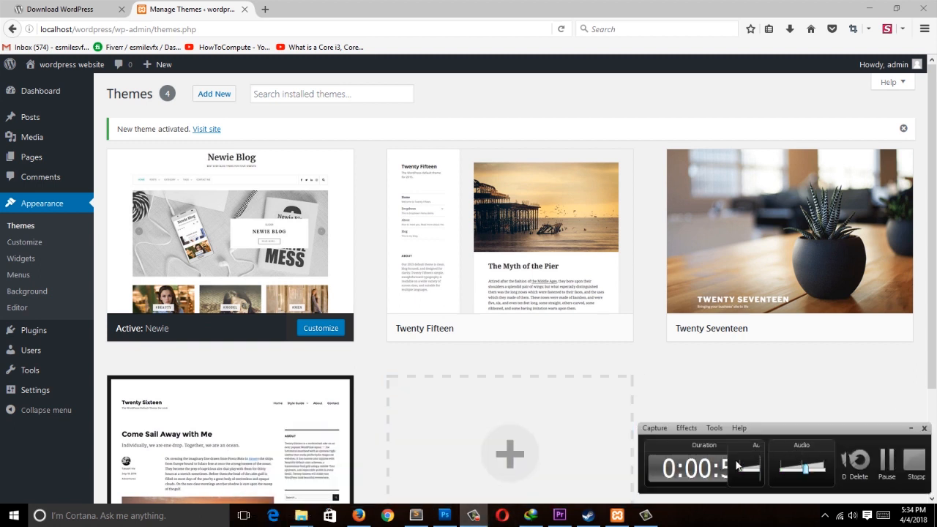
{"action": "key", "text": "ctrl+shift+d"}
{"action": "left_click", "coordinate": [758, 467]}
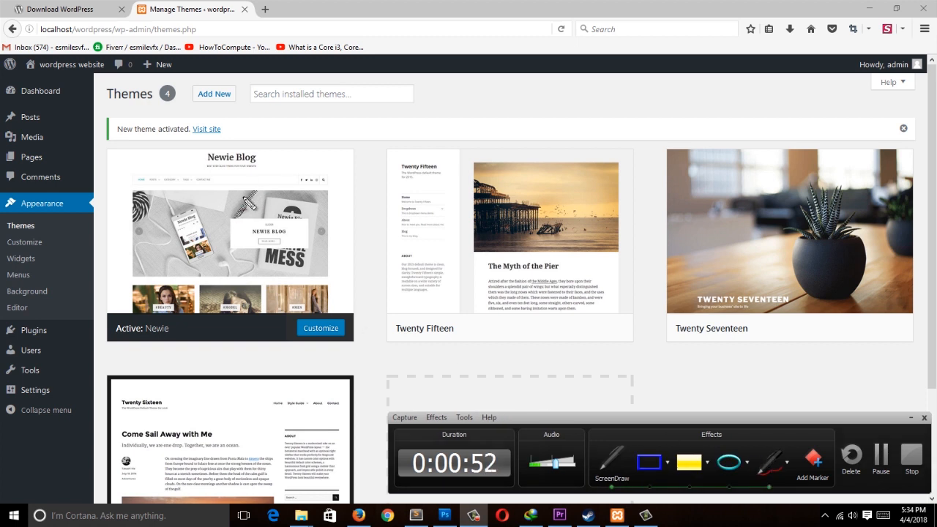
{"action": "left_click_drag", "start_coordinate": [4, 82], "coordinate": [92, 76]}
{"action": "left_click_drag", "start_coordinate": [3, 109], "coordinate": [88, 100]}
{"action": "left_click_drag", "start_coordinate": [3, 138], "coordinate": [95, 134]}
{"action": "left_click_drag", "start_coordinate": [1, 176], "coordinate": [57, 167]}
{"action": "left_click_drag", "start_coordinate": [2, 214], "coordinate": [63, 212]}
{"action": "left_click_drag", "start_coordinate": [7, 277], "coordinate": [73, 276]}
{"action": "left_click_drag", "start_coordinate": [2, 298], "coordinate": [68, 300]}
{"action": "left_click_drag", "start_coordinate": [15, 349], "coordinate": [72, 350]}
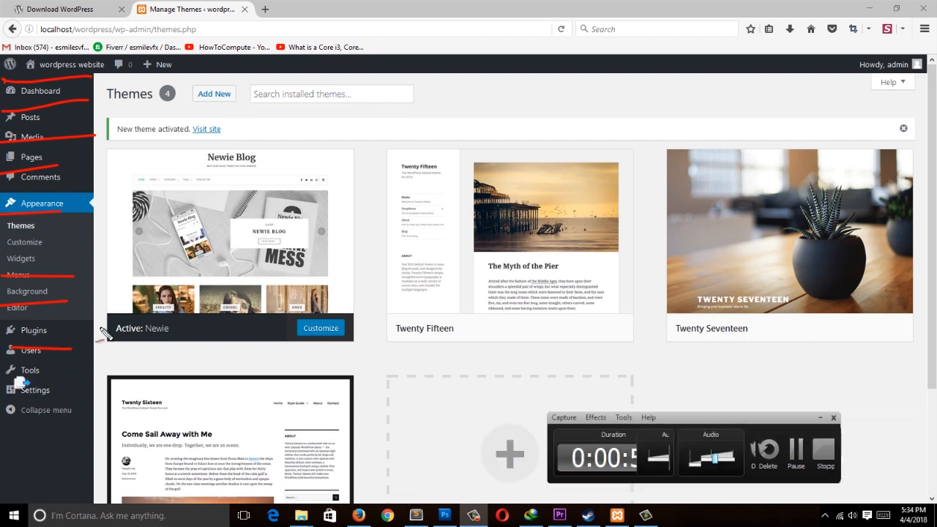
{"action": "left_click_drag", "start_coordinate": [86, 168], "coordinate": [143, 137]}
{"action": "left_click_drag", "start_coordinate": [121, 120], "coordinate": [148, 184]}
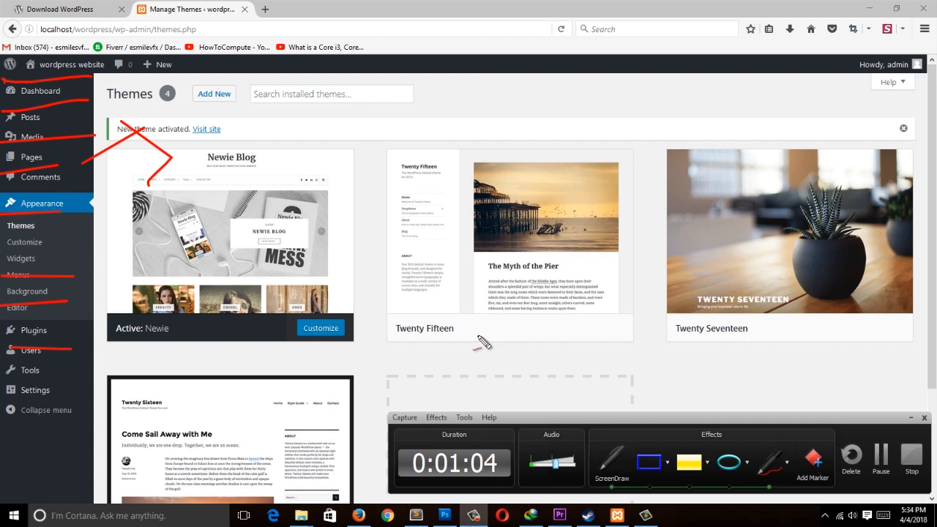
{"action": "key", "text": "Escape"}
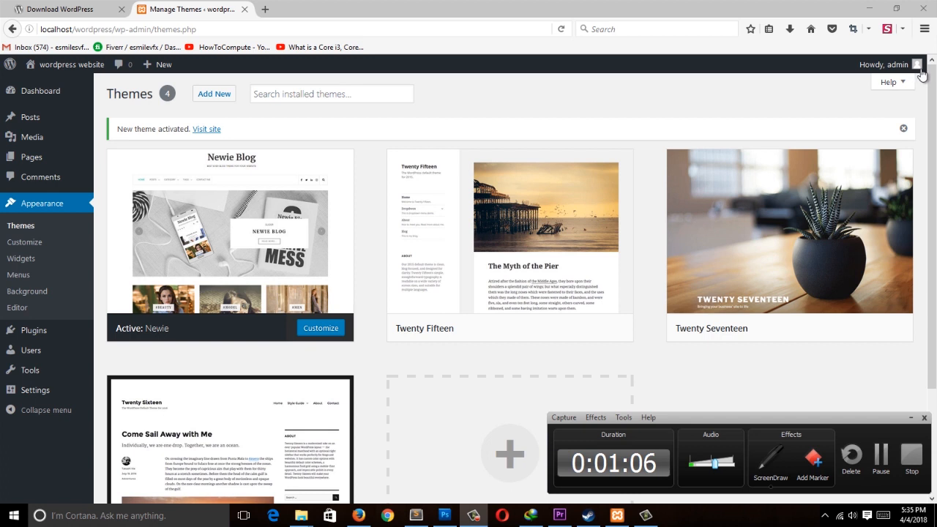
Step: Log out of the WordPress admin from the account menu
{"action": "mouse_move", "coordinate": [914, 64]}
{"action": "left_click", "coordinate": [852, 126]}
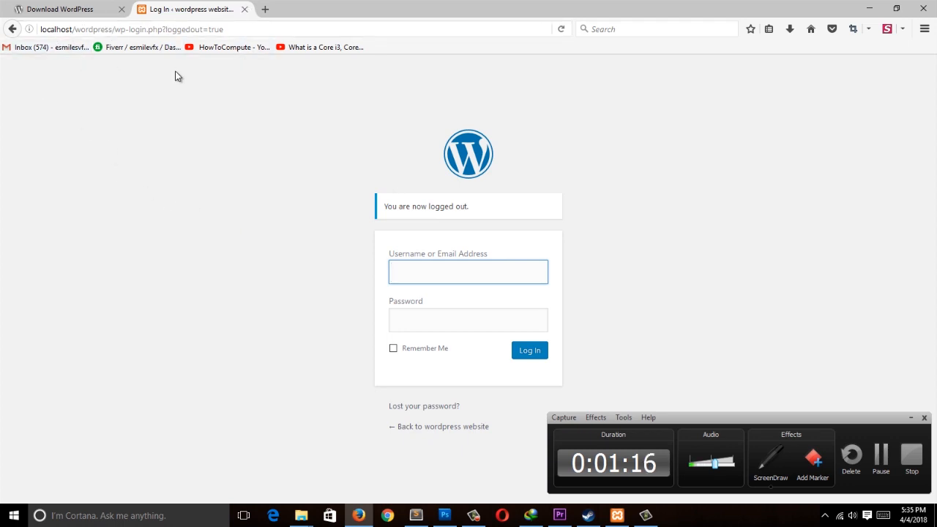
{"action": "left_click", "coordinate": [136, 152]}
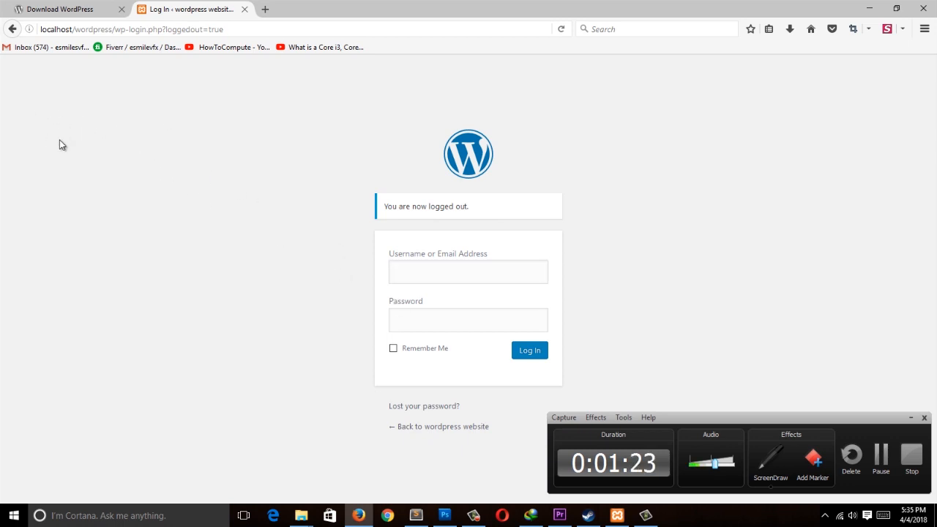
{"action": "double_click", "coordinate": [175, 232]}
{"action": "left_click_drag", "start_coordinate": [262, 215], "coordinate": [236, 213]}
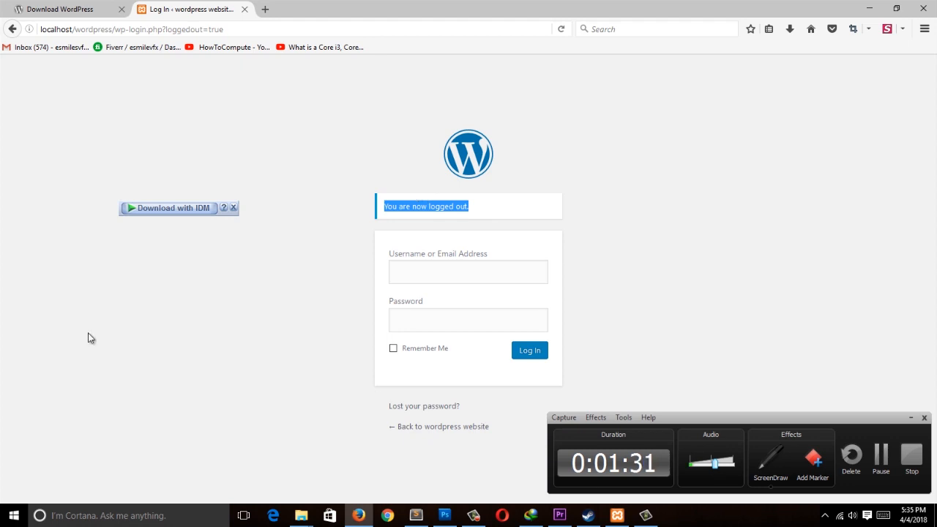
Step: Close the login tab and open localhost/wordpress/wp-admin in a new tab
{"action": "left_click", "coordinate": [244, 9]}
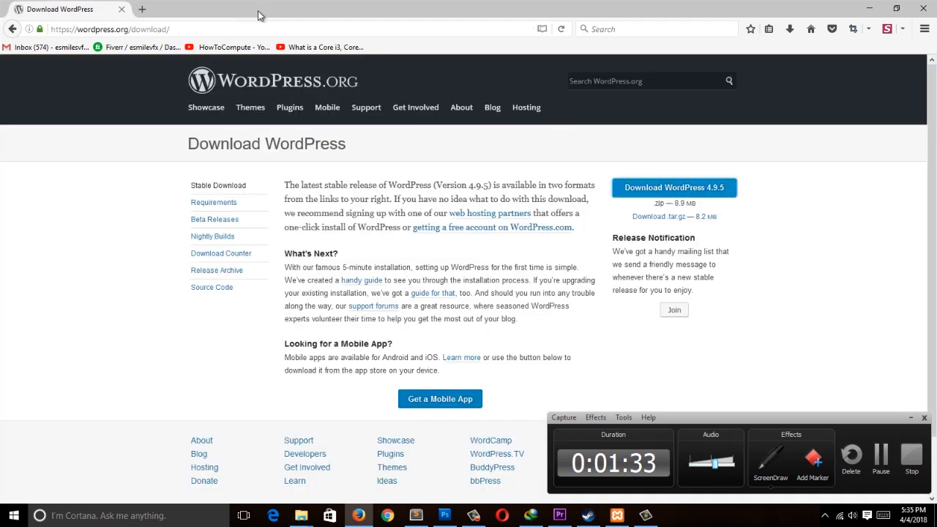
{"action": "left_click", "coordinate": [142, 9]}
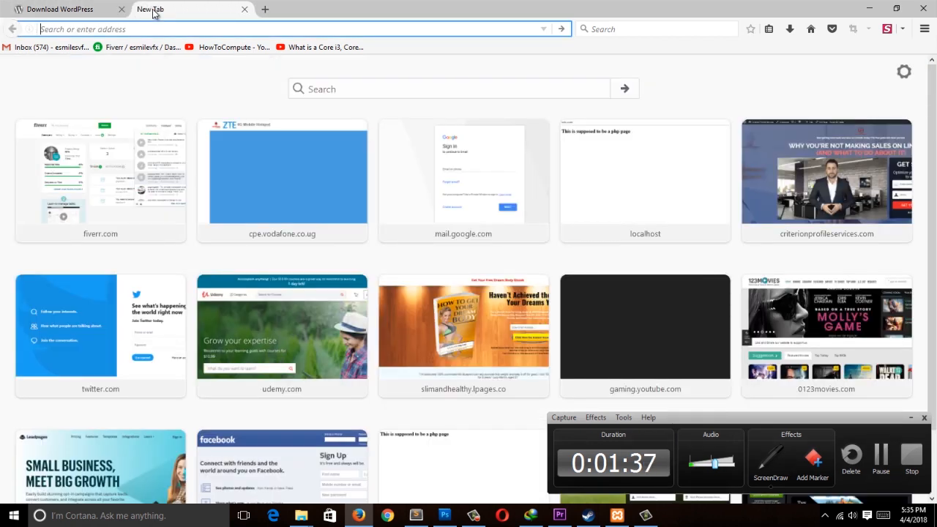
{"action": "type", "text": "localhost/"}
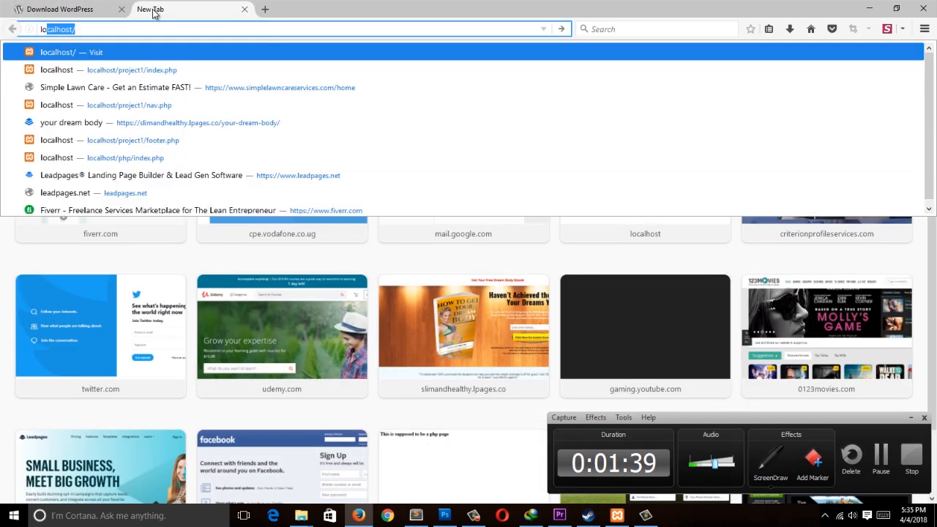
{"action": "key", "text": "Return"}
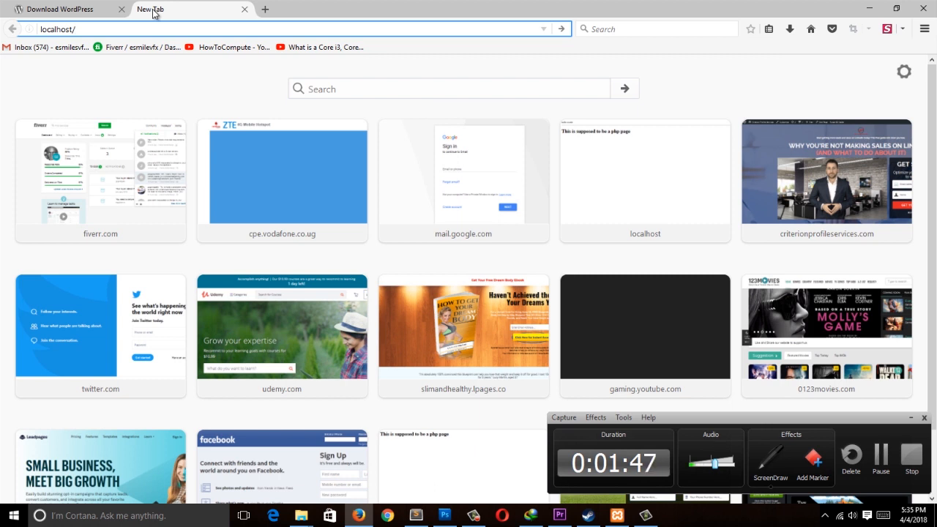
{"action": "type", "text": "wordpress/w"}
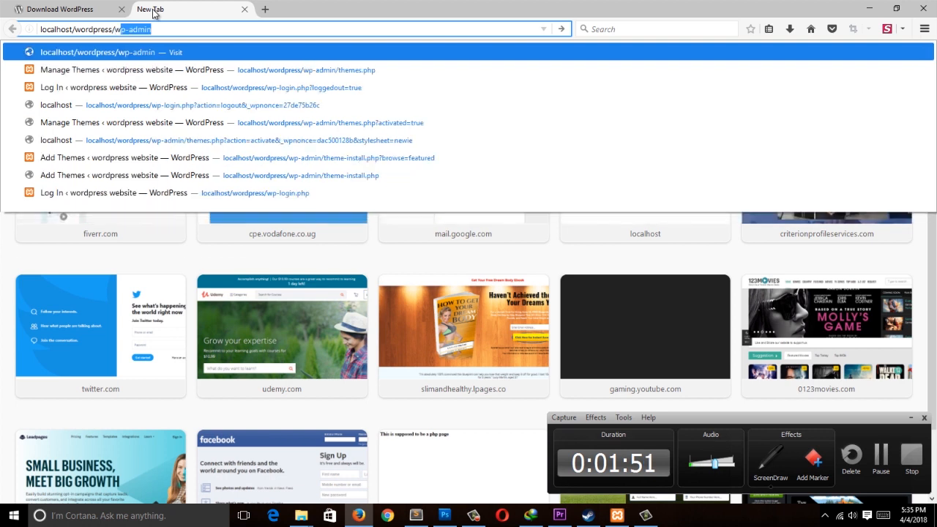
{"action": "type", "text": "p-admin"}
{"action": "key", "text": "Return"}
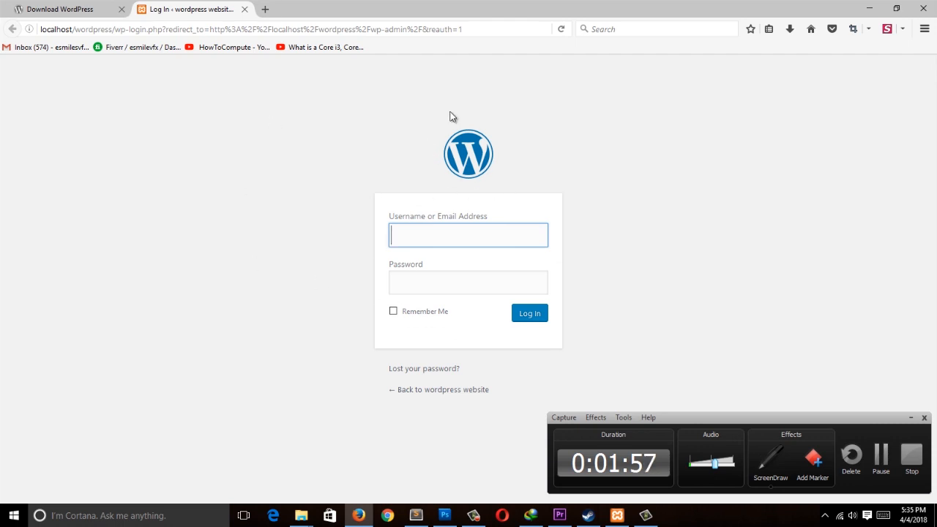
{"action": "left_click", "coordinate": [265, 9]}
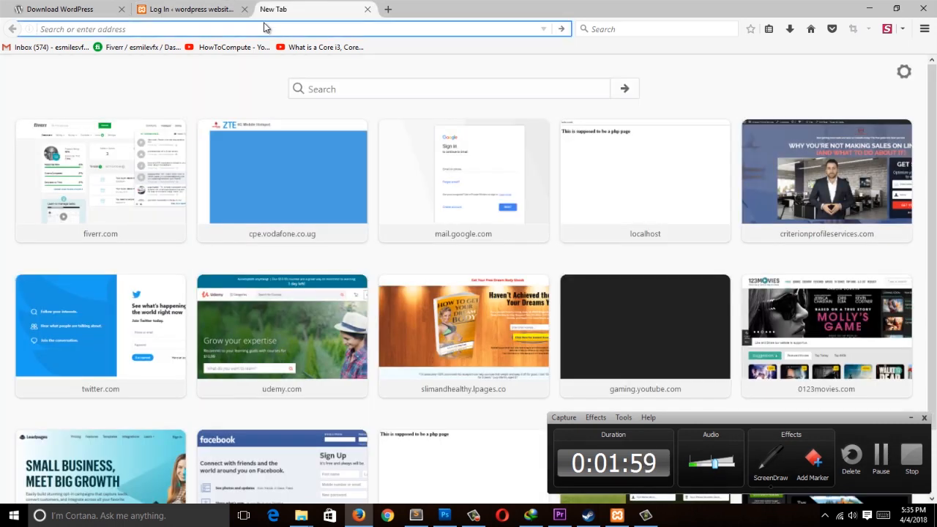
{"action": "type", "text": "www.we"}
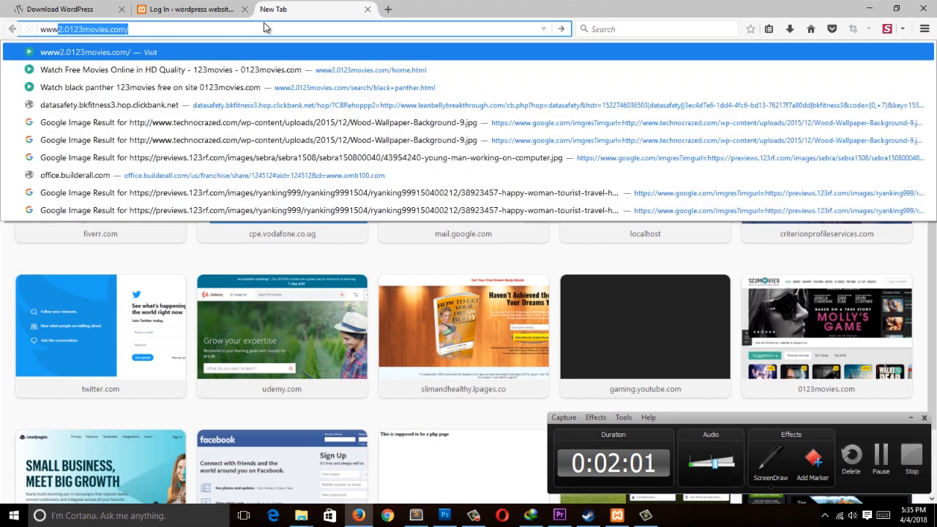
{"action": "type", "text": "bd"}
{"action": "key", "text": "BackSpace"}
{"action": "type", "text": "site."}
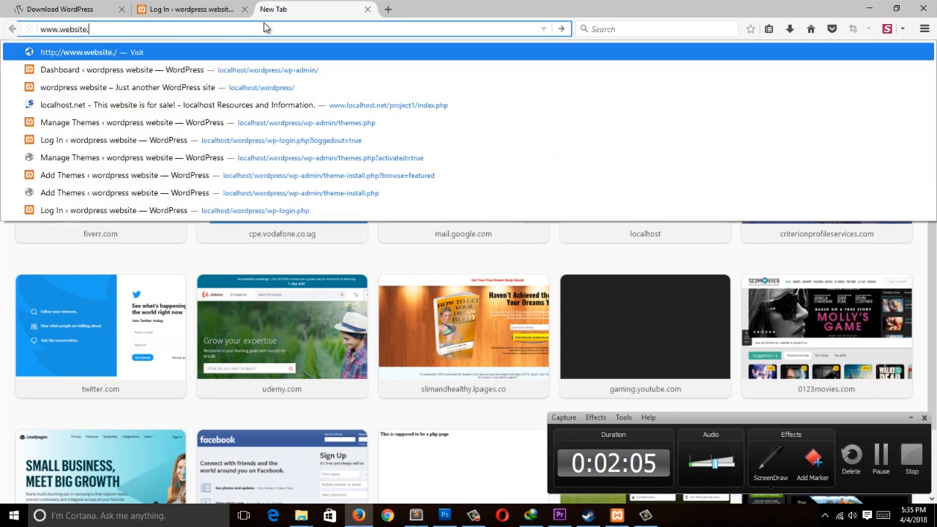
{"action": "type", "text": "com/wp-admin"}
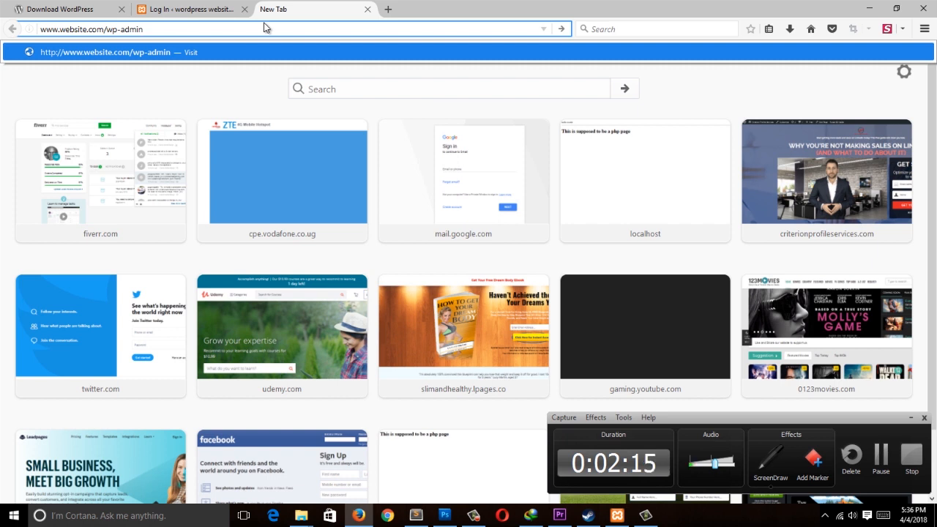
{"action": "key", "text": "BackSpace"}
{"action": "key", "text": "BackSpace"}
{"action": "key", "text": "BackSpace"}
{"action": "key", "text": "BackSpace"}
{"action": "key", "text": "BackSpace"}
{"action": "key", "text": "BackSpace"}
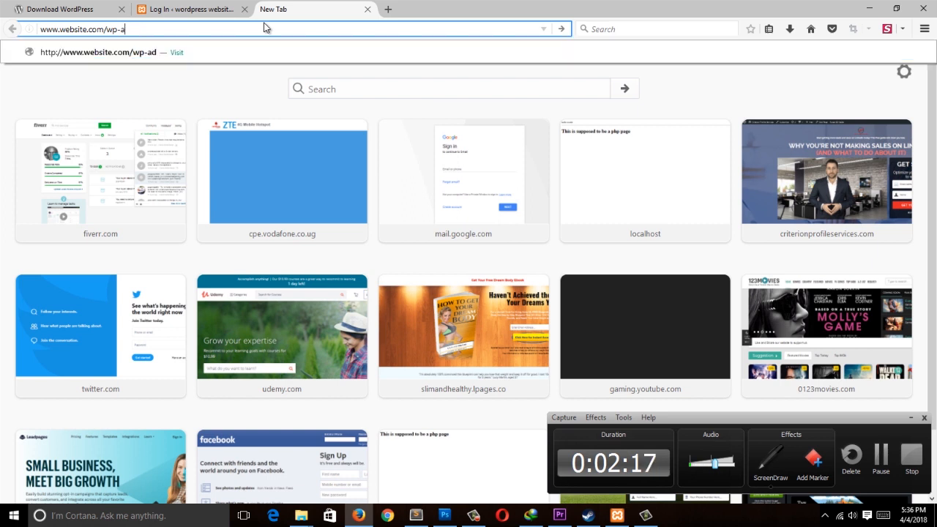
{"action": "key", "text": "BackSpace"}
{"action": "key", "text": "BackSpace"}
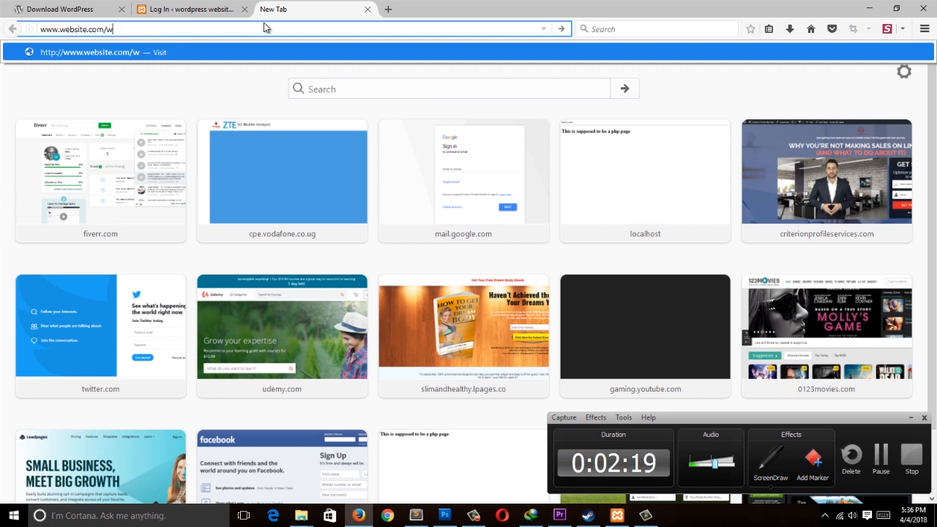
{"action": "type", "text": "admin"}
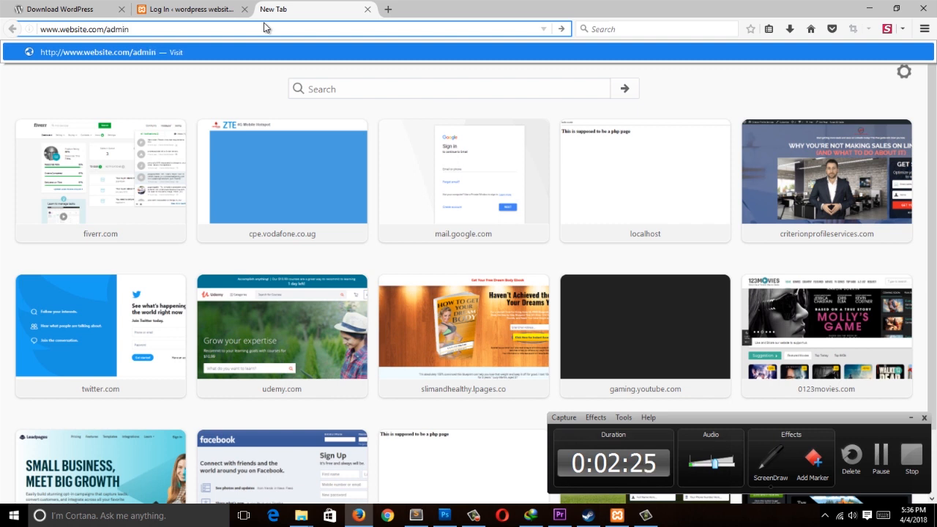
{"action": "key", "text": "BackSpace"}
{"action": "key", "text": "BackSpace"}
{"action": "key", "text": "BackSpace"}
{"action": "key", "text": "BackSpace"}
{"action": "key", "text": "BackSpace"}
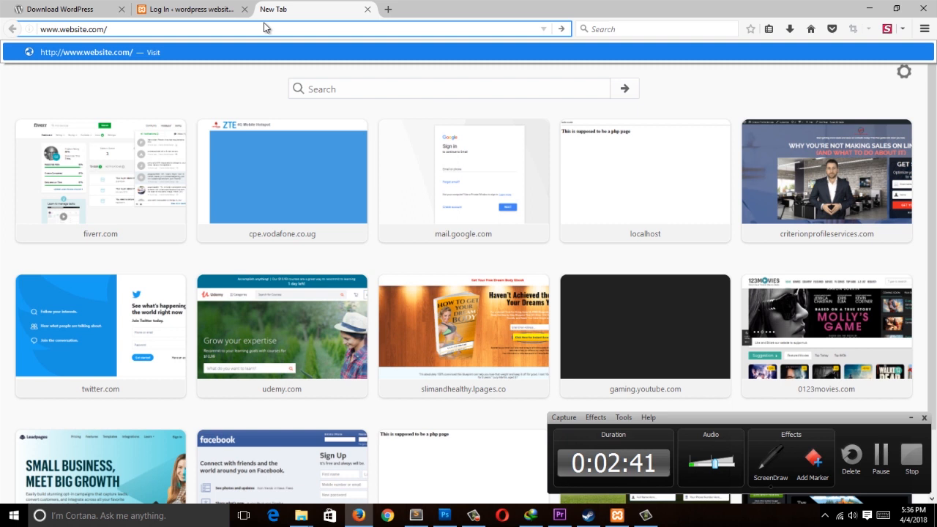
{"action": "type", "text": "wordpr"}
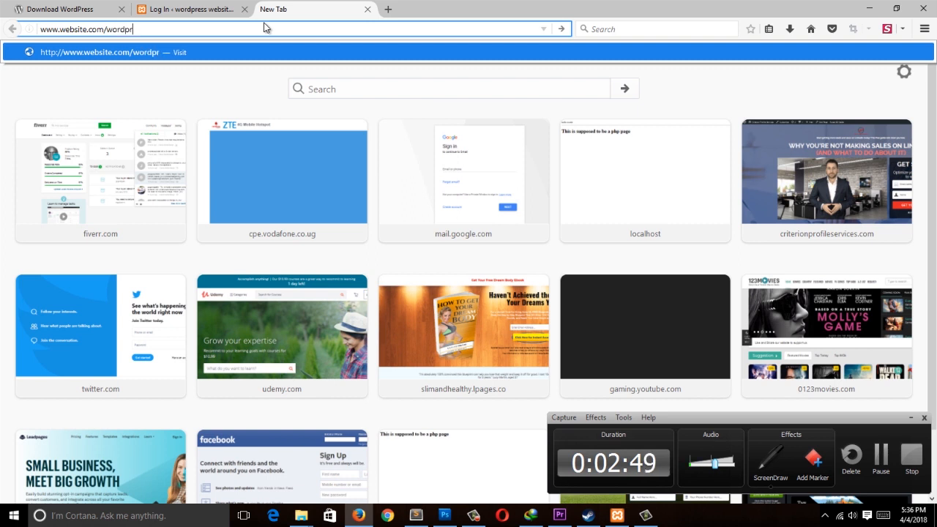
{"action": "type", "text": "ess."}
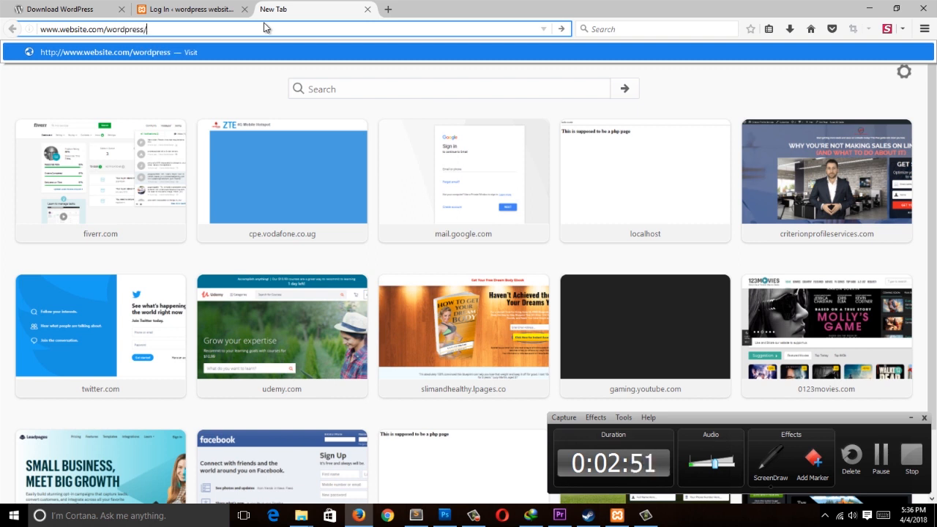
{"action": "type", "text": "wp"}
{"action": "left_click_drag", "start_coordinate": [104, 29], "coordinate": [40, 30]}
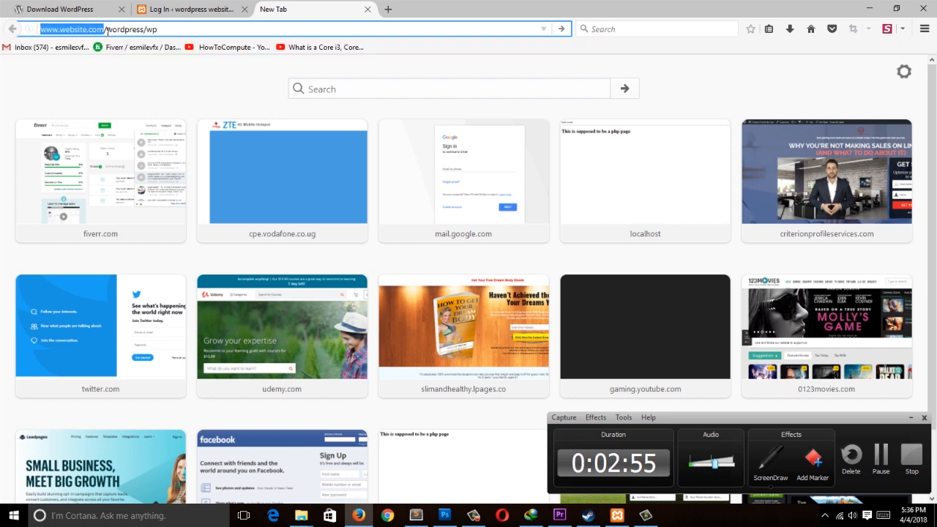
{"action": "left_click_drag", "start_coordinate": [107, 29], "coordinate": [144, 30]}
{"action": "left_click", "coordinate": [145, 30]}
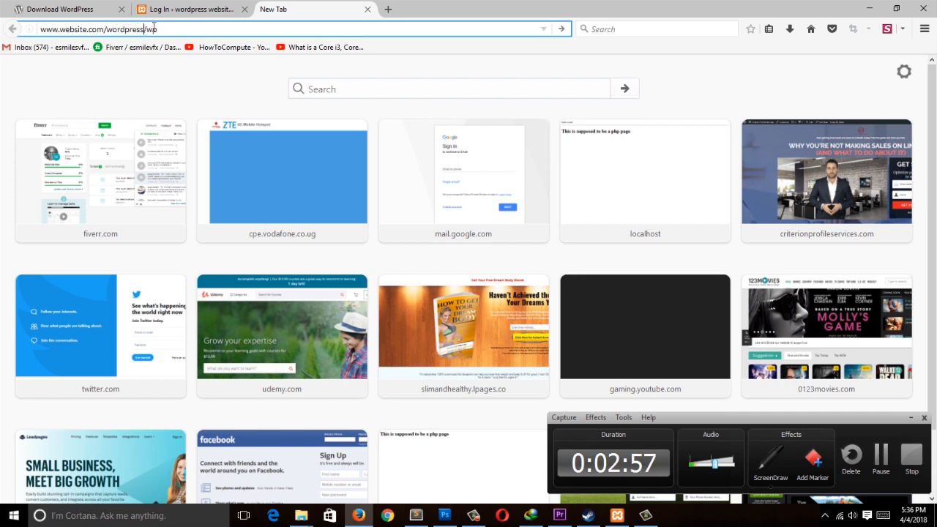
{"action": "left_click", "coordinate": [161, 29]}
{"action": "type", "text": "-a"}
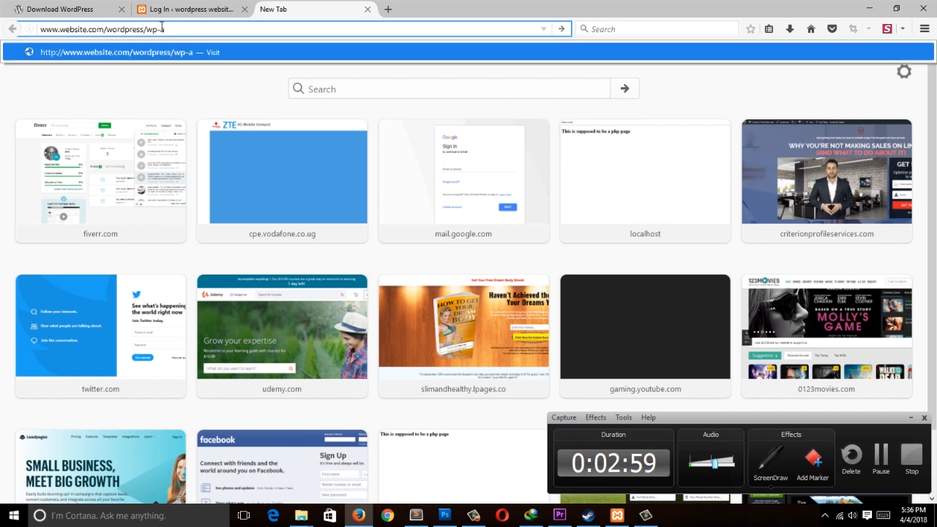
{"action": "type", "text": "dmin"}
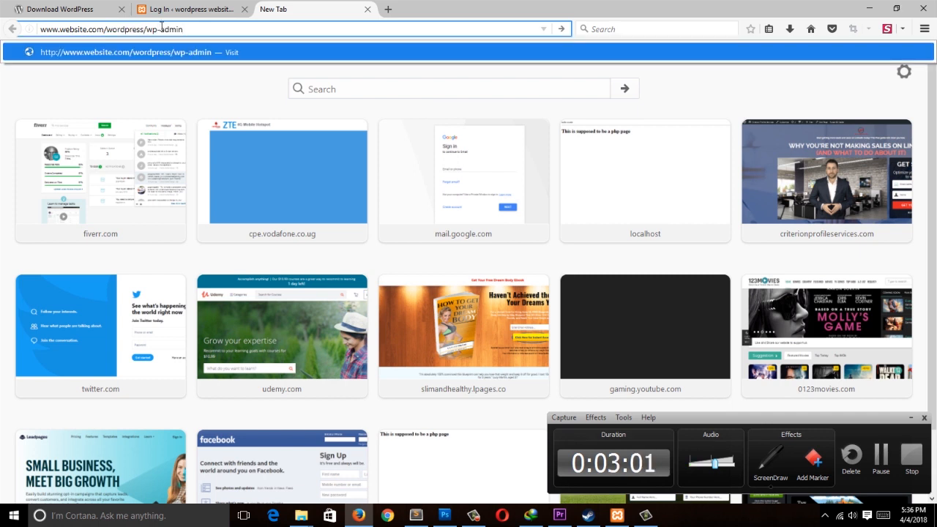
{"action": "left_click", "coordinate": [368, 9]}
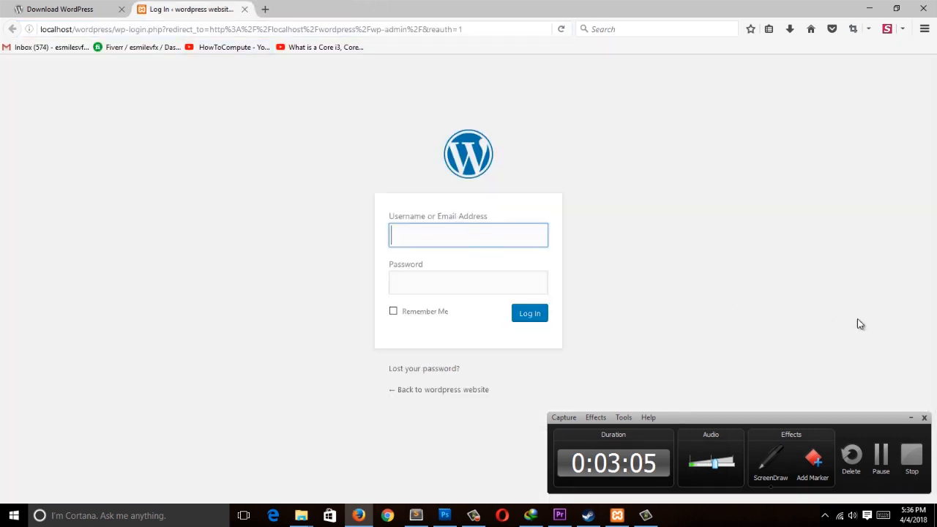
Step: Log in as admin with the account password and let the browser remember the login
{"action": "left_click", "coordinate": [910, 417]}
{"action": "type", "text": "a"}
{"action": "type", "text": "admin"}
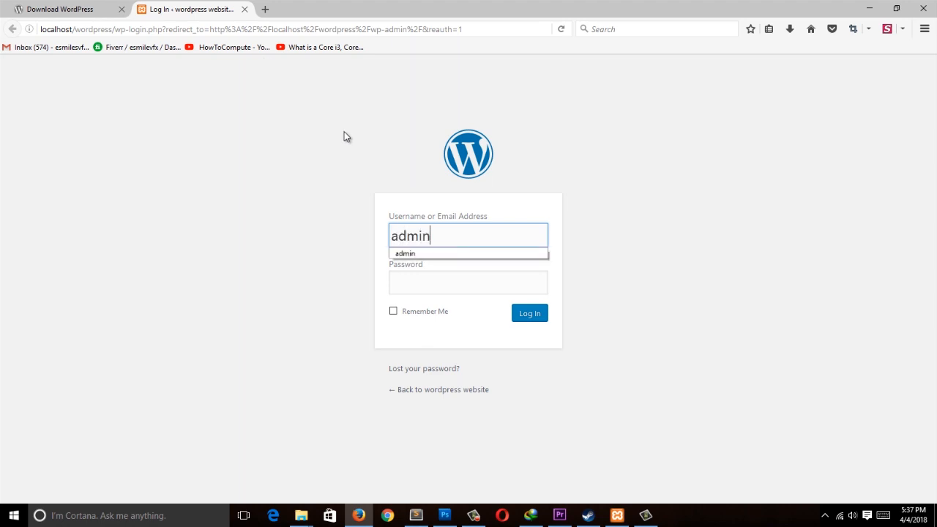
{"action": "key", "text": "Tab"}
{"action": "type", "text": "●●●"}
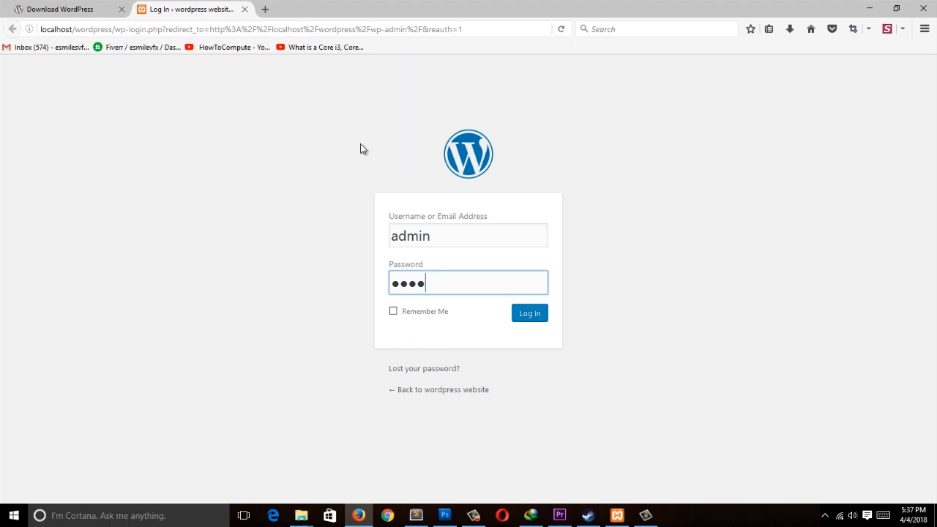
{"action": "left_click", "coordinate": [470, 240]}
{"action": "left_click", "coordinate": [532, 316]}
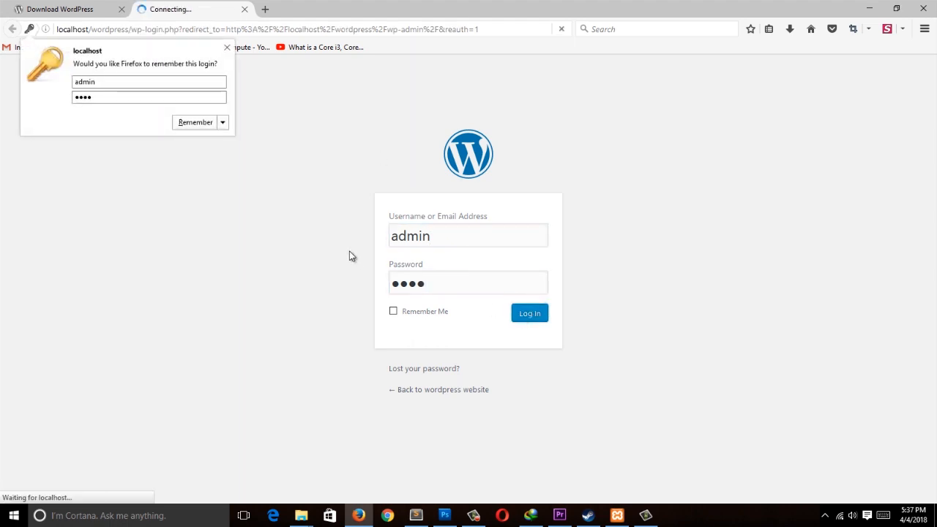
{"action": "left_click", "coordinate": [187, 125]}
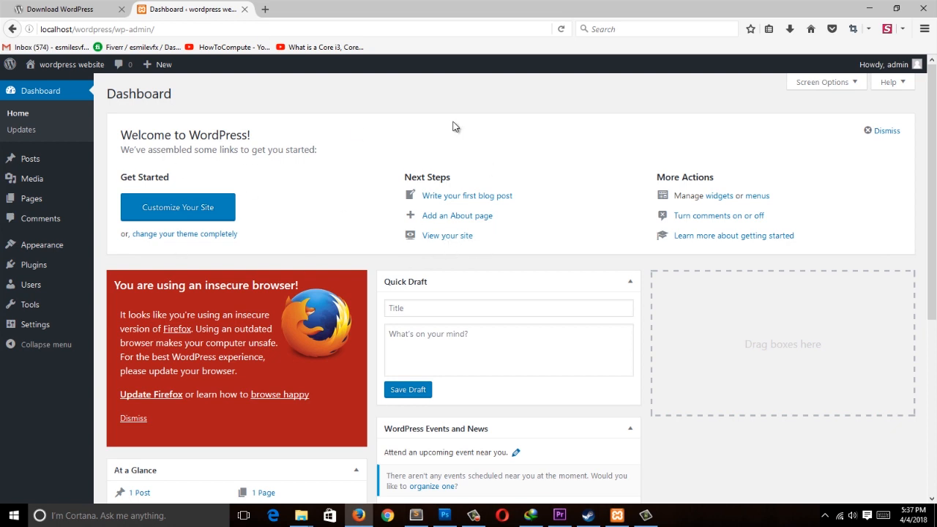
{"action": "key", "text": "ctrl+shift"}
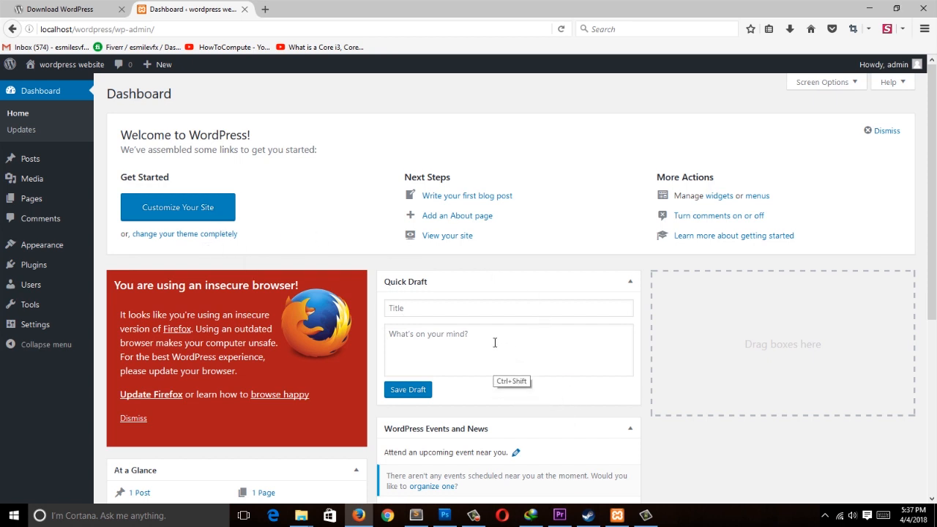
{"action": "key", "text": "ctrl+shift"}
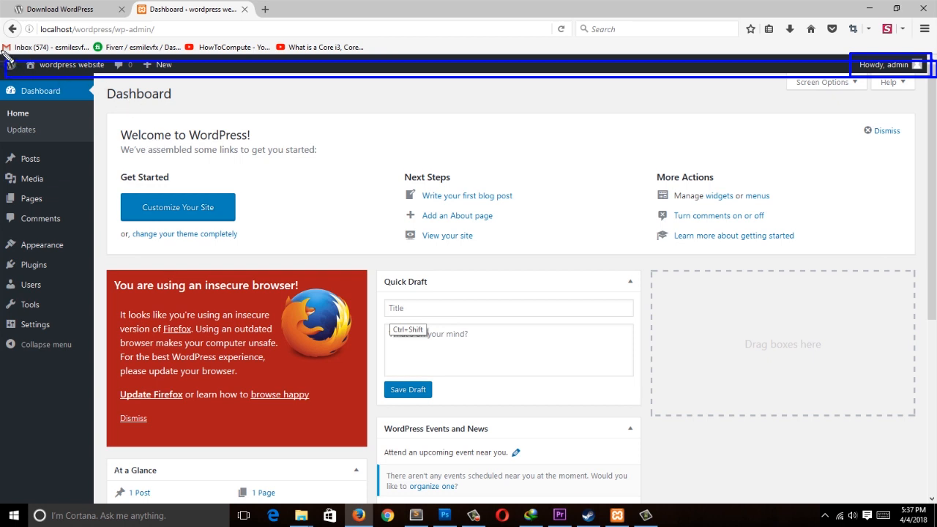
Step: Examine the admin toolbar, the sidebar menu and the main dashboard area
{"action": "left_click_drag", "start_coordinate": [57, 74], "coordinate": [196, 74]}
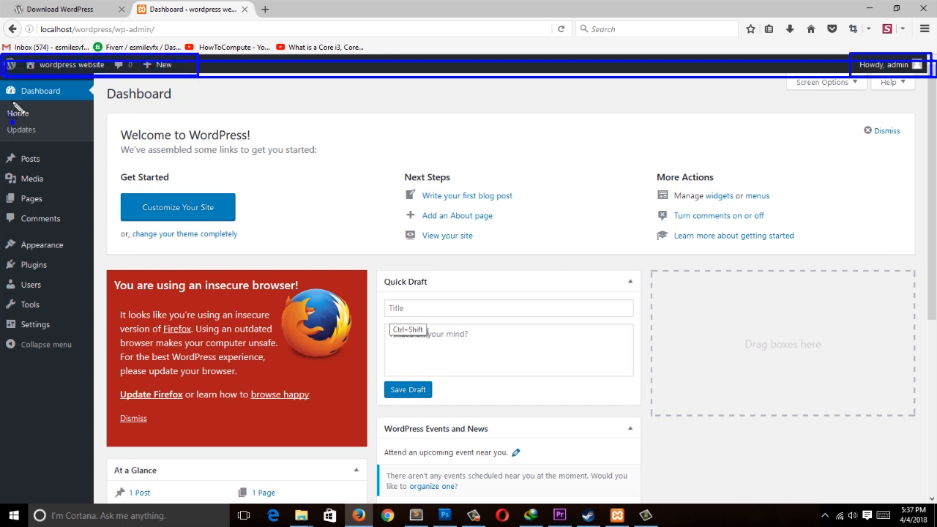
{"action": "mouse_move", "coordinate": [4, 79]}
{"action": "left_mouse_down"}
{"action": "mouse_move", "coordinate": [94, 287]}
{"action": "mouse_move", "coordinate": [92, 489]}
{"action": "left_mouse_up"}
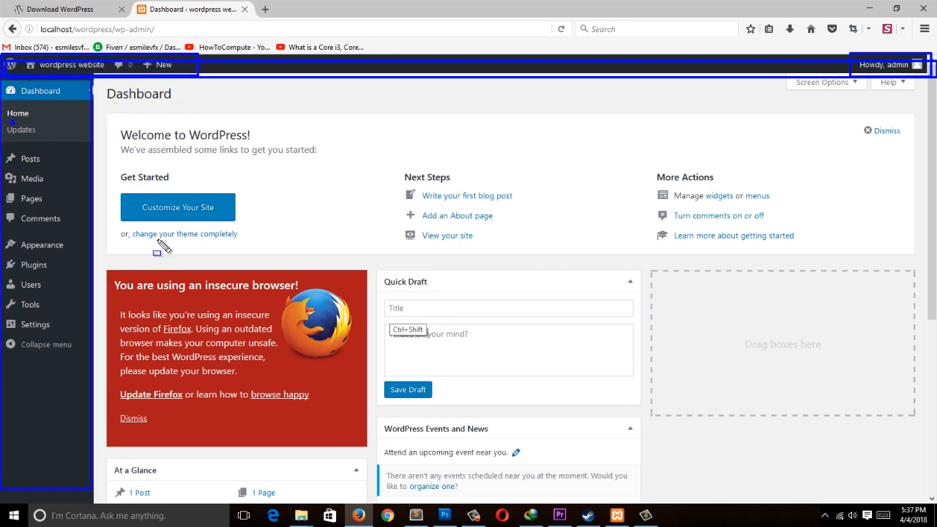
{"action": "mouse_move", "coordinate": [94, 78]}
{"action": "left_mouse_down"}
{"action": "mouse_move", "coordinate": [805, 474]}
{"action": "mouse_move", "coordinate": [905, 510]}
{"action": "mouse_move", "coordinate": [931, 505]}
{"action": "left_mouse_up"}
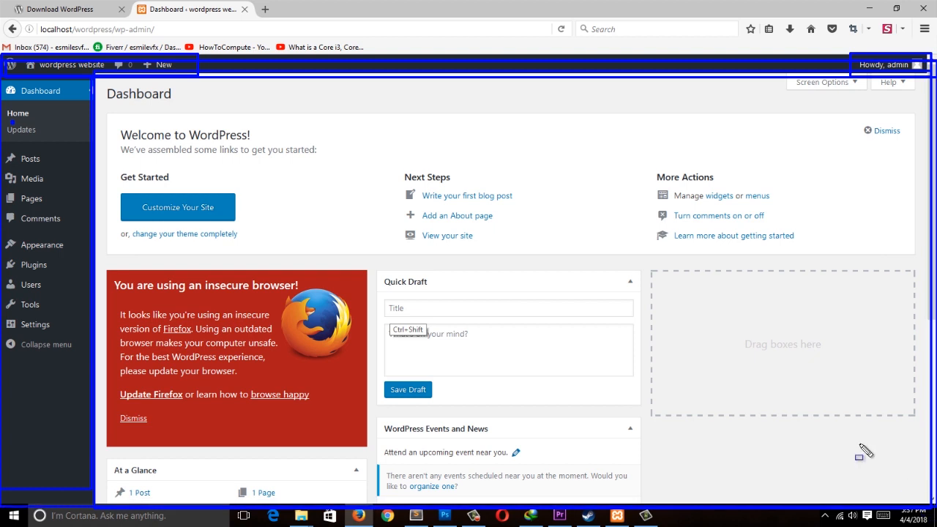
{"action": "key", "text": "ctrl+shift+d"}
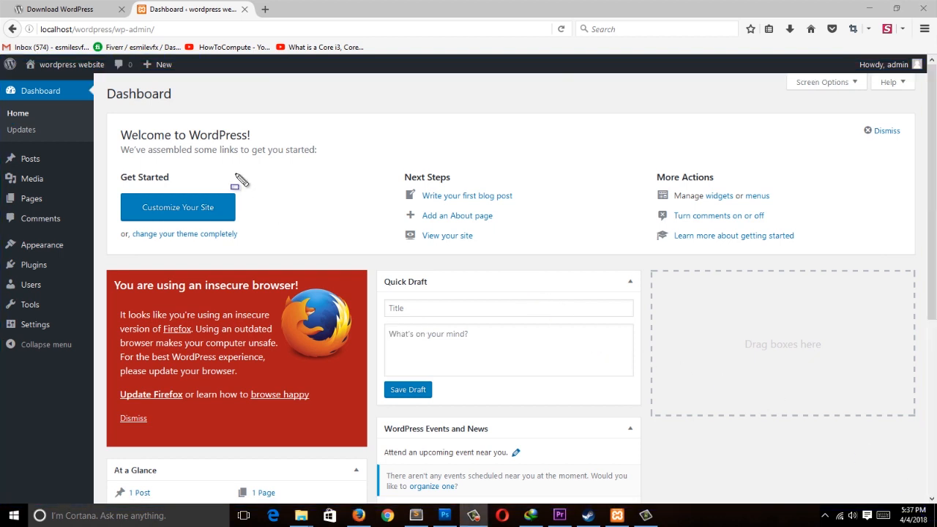
Step: Examine the Welcome to WordPress panel with its Get Started, Next Steps and More Actions links
{"action": "mouse_move", "coordinate": [109, 111]}
{"action": "left_mouse_down"}
{"action": "mouse_move", "coordinate": [747, 267]}
{"action": "mouse_move", "coordinate": [922, 259]}
{"action": "left_mouse_up"}
{"action": "mouse_move", "coordinate": [121, 193]}
{"action": "left_mouse_down"}
{"action": "mouse_move", "coordinate": [176, 217]}
{"action": "mouse_move", "coordinate": [245, 223]}
{"action": "left_mouse_up"}
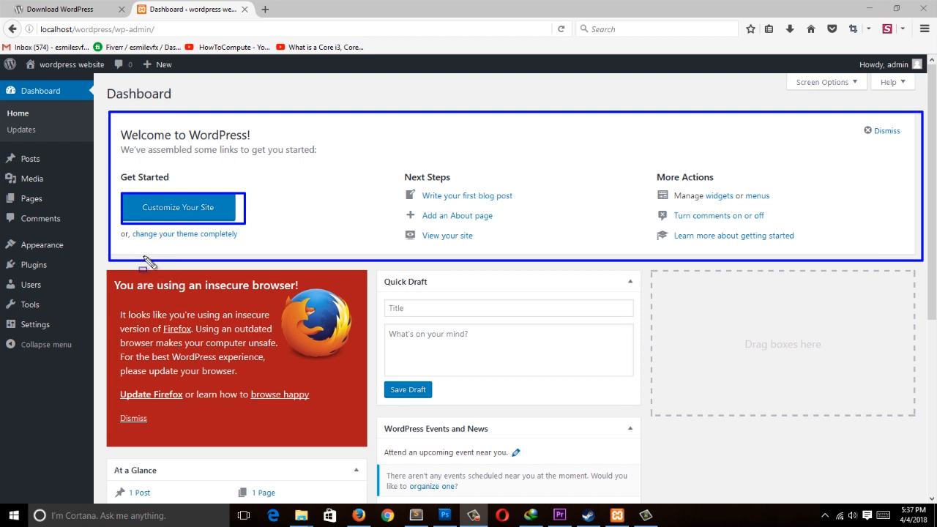
{"action": "left_click_drag", "start_coordinate": [128, 228], "coordinate": [243, 241]}
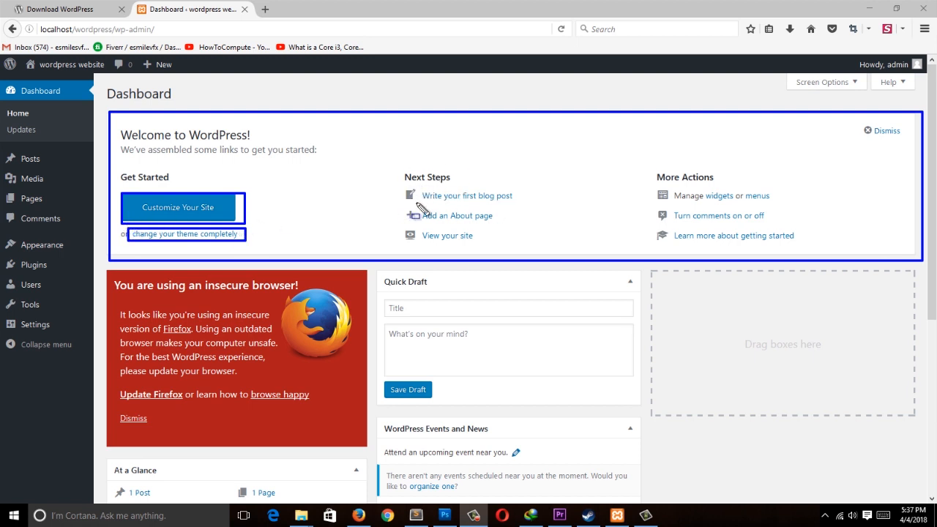
{"action": "left_click_drag", "start_coordinate": [401, 184], "coordinate": [534, 207]}
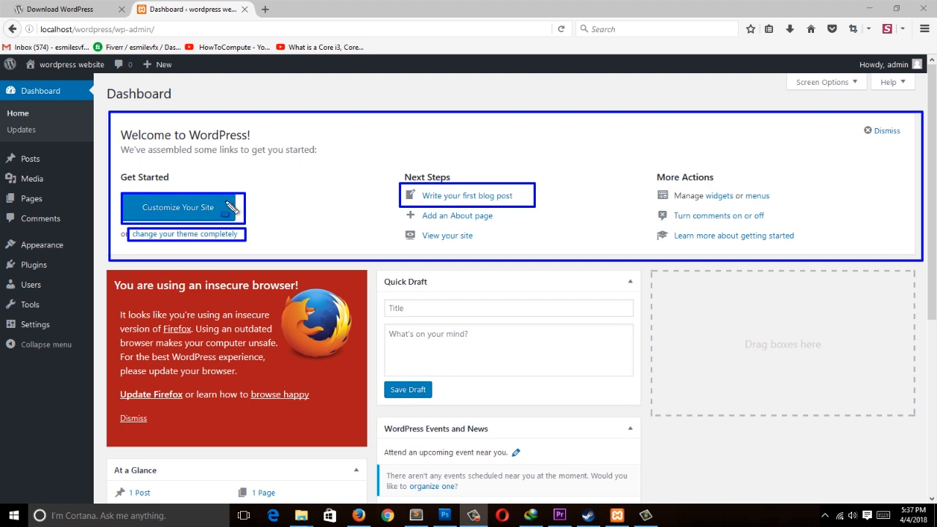
{"action": "mouse_move", "coordinate": [398, 209]}
{"action": "left_mouse_down"}
{"action": "mouse_move", "coordinate": [445, 224]}
{"action": "mouse_move", "coordinate": [536, 224]}
{"action": "left_mouse_up"}
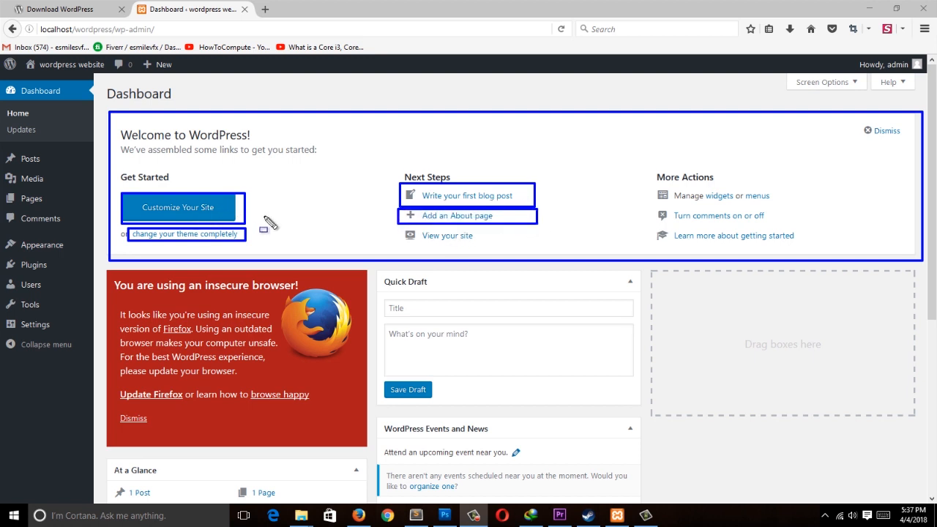
{"action": "left_click_drag", "start_coordinate": [395, 226], "coordinate": [507, 246]}
{"action": "left_click_drag", "start_coordinate": [649, 184], "coordinate": [785, 207]}
{"action": "mouse_move", "coordinate": [638, 199]}
{"action": "left_mouse_down"}
{"action": "mouse_move", "coordinate": [814, 243]}
{"action": "mouse_move", "coordinate": [802, 227]}
{"action": "left_mouse_up"}
{"action": "mouse_move", "coordinate": [652, 229]}
{"action": "left_mouse_down"}
{"action": "mouse_move", "coordinate": [790, 255]}
{"action": "mouse_move", "coordinate": [814, 249]}
{"action": "left_mouse_up"}
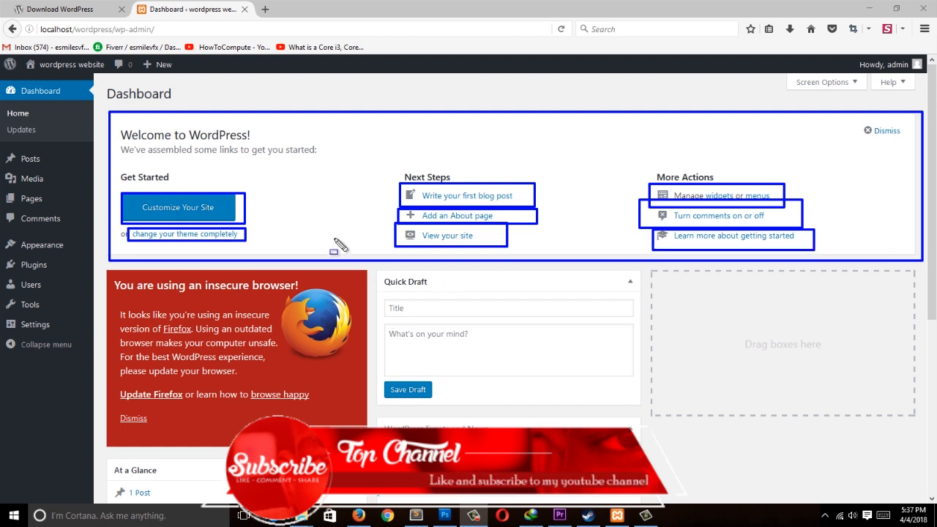
Step: Examine the Quick Draft box with its title and content fields and Save Draft button
{"action": "mouse_move", "coordinate": [385, 267]}
{"action": "left_mouse_down"}
{"action": "mouse_move", "coordinate": [479, 336]}
{"action": "mouse_move", "coordinate": [644, 407]}
{"action": "left_mouse_up"}
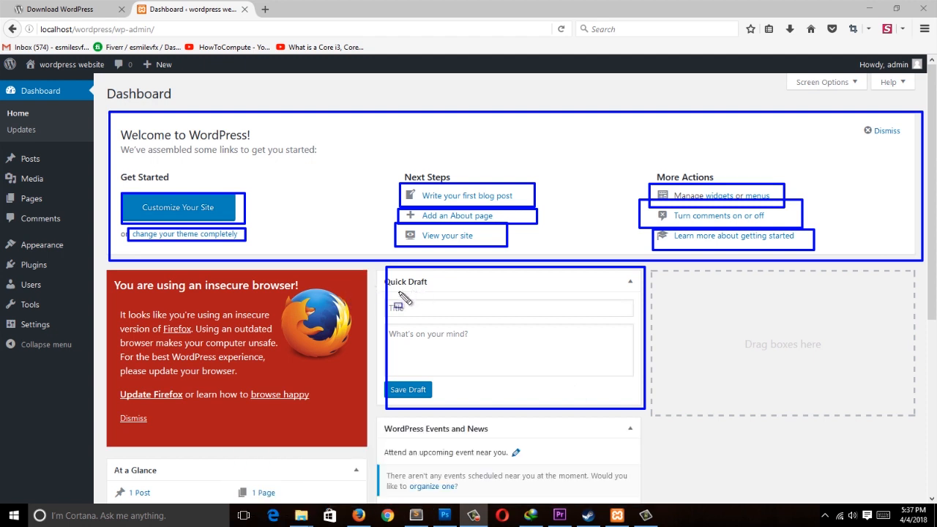
{"action": "left_click_drag", "start_coordinate": [376, 298], "coordinate": [637, 317]}
{"action": "mouse_move", "coordinate": [381, 329]}
{"action": "left_mouse_down"}
{"action": "mouse_move", "coordinate": [641, 379]}
{"action": "mouse_move", "coordinate": [575, 382]}
{"action": "left_mouse_up"}
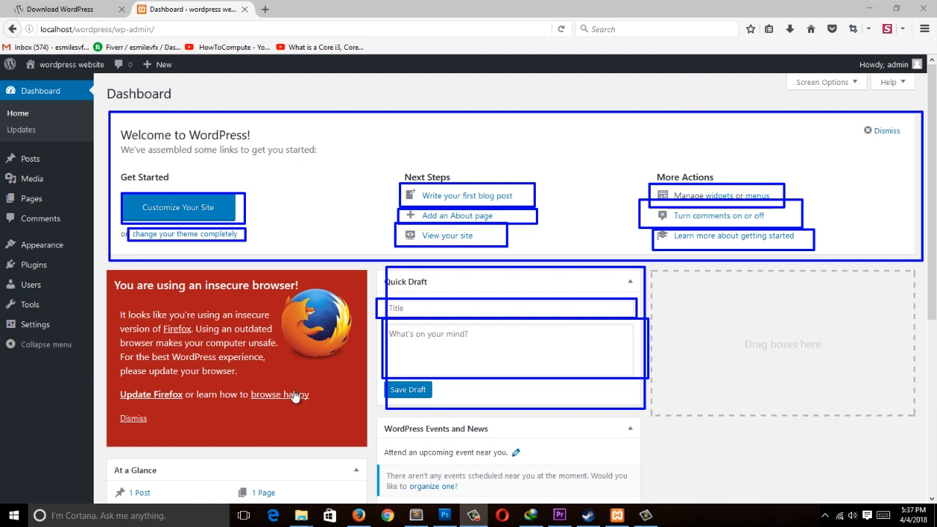
{"action": "key", "text": "Escape"}
Step: Scroll down and examine the At a Glance box with its post, page and comment counts
{"action": "scroll", "coordinate": [311, 385], "scroll_direction": "down", "scroll_amount": 4}
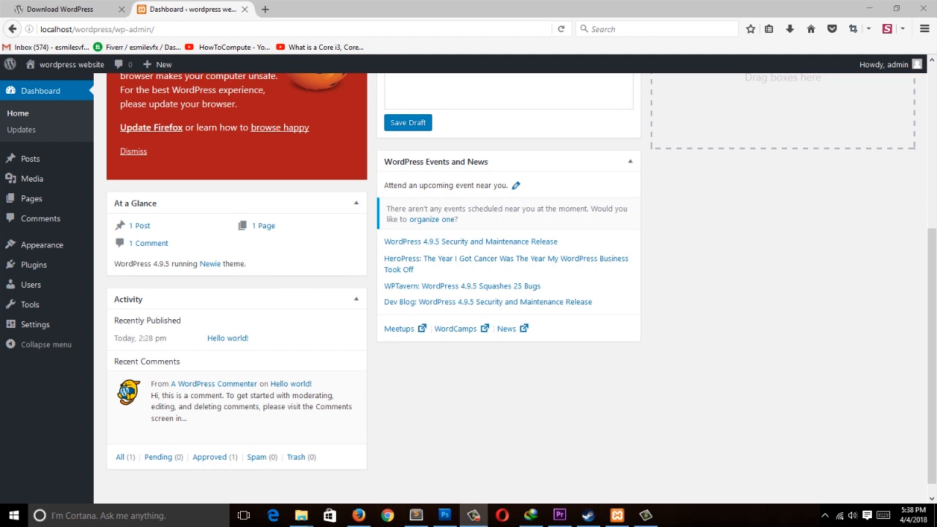
{"action": "left_click_drag", "start_coordinate": [106, 192], "coordinate": [368, 275]}
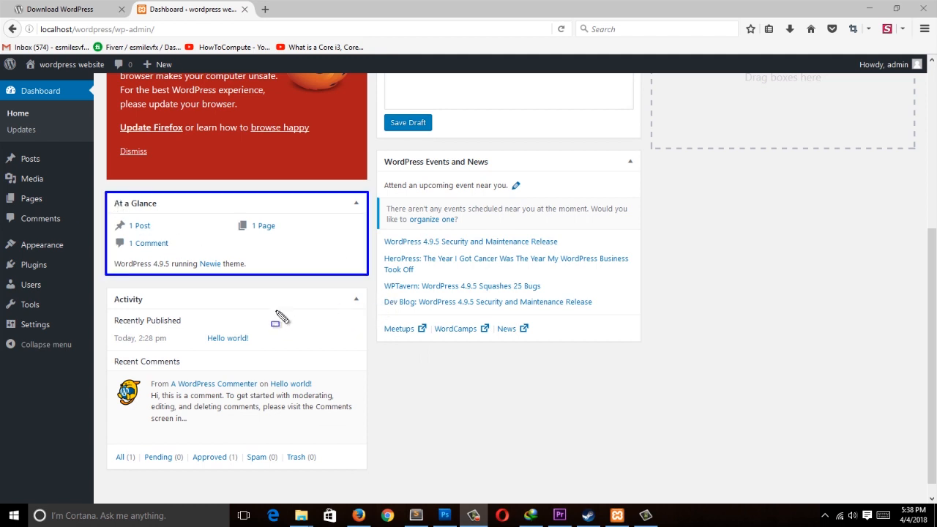
{"action": "left_click_drag", "start_coordinate": [112, 218], "coordinate": [158, 231]}
{"action": "left_click_drag", "start_coordinate": [227, 217], "coordinate": [300, 229]}
{"action": "mouse_move", "coordinate": [109, 236]}
{"action": "left_mouse_down"}
{"action": "mouse_move", "coordinate": [156, 258]}
{"action": "mouse_move", "coordinate": [180, 250]}
{"action": "left_mouse_up"}
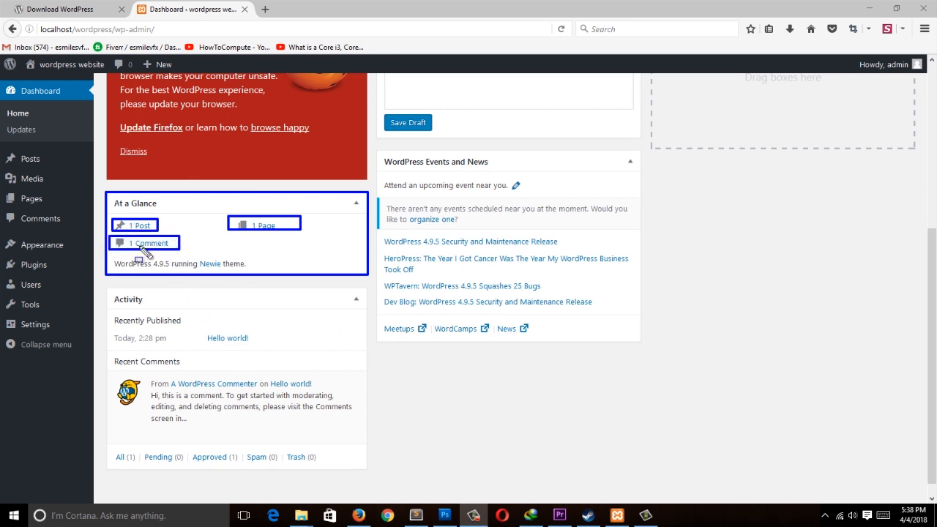
Step: Examine the Activity box with its recently published posts, recent comments and comment filters
{"action": "mouse_move", "coordinate": [99, 281]}
{"action": "left_mouse_down"}
{"action": "mouse_move", "coordinate": [376, 457]}
{"action": "mouse_move", "coordinate": [380, 474]}
{"action": "left_mouse_up"}
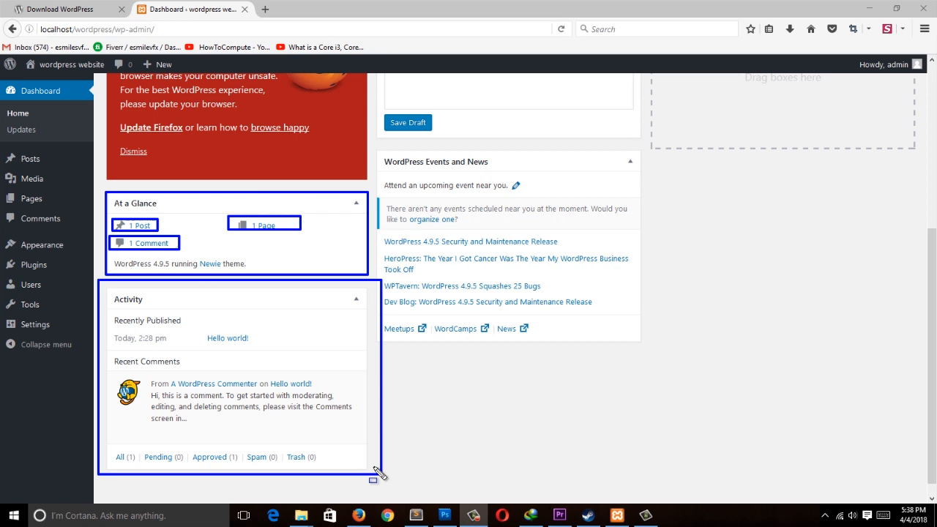
{"action": "mouse_move", "coordinate": [114, 350]}
{"action": "left_mouse_down"}
{"action": "mouse_move", "coordinate": [350, 443]}
{"action": "mouse_move", "coordinate": [370, 440]}
{"action": "left_mouse_up"}
{"action": "left_click_drag", "start_coordinate": [110, 450], "coordinate": [137, 466]}
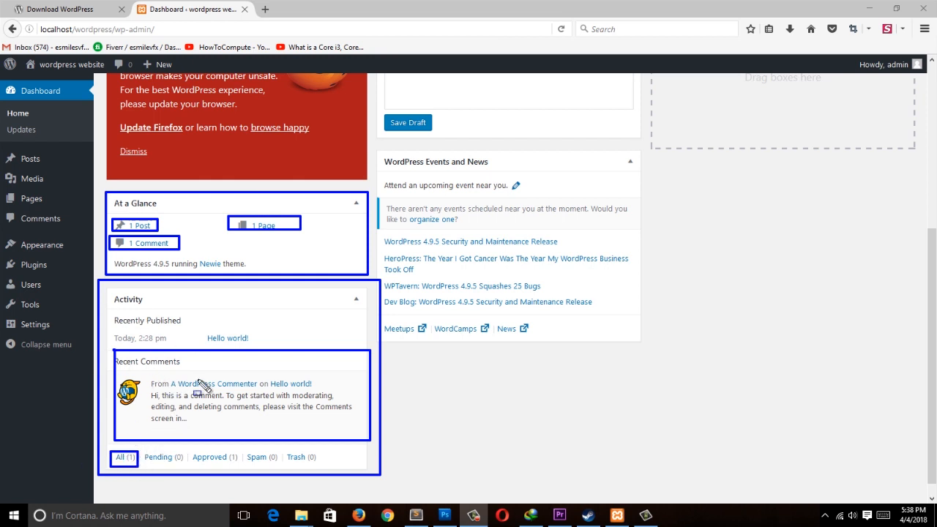
{"action": "mouse_move", "coordinate": [142, 445]}
{"action": "left_mouse_down"}
{"action": "mouse_move", "coordinate": [161, 469]}
{"action": "mouse_move", "coordinate": [325, 469]}
{"action": "left_mouse_up"}
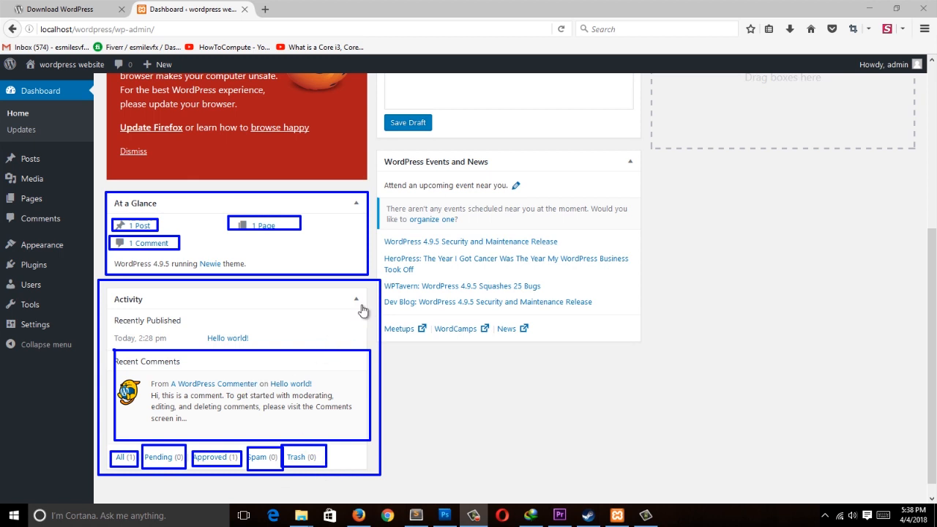
Step: Open the At a Glance post count in a new tab, view it, and return to the dashboard tab
{"action": "scroll", "coordinate": [362, 310], "scroll_direction": "up", "scroll_amount": 5}
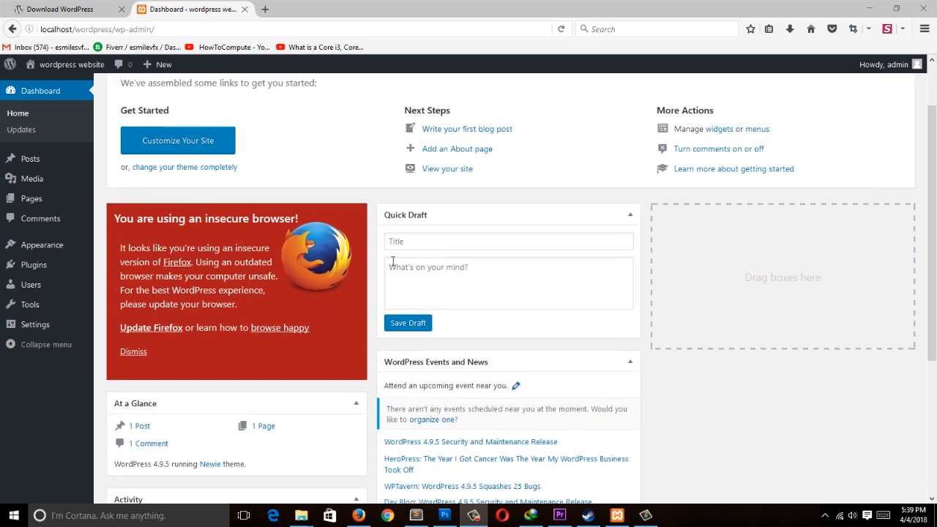
{"action": "scroll", "coordinate": [393, 278], "scroll_direction": "down", "scroll_amount": 3}
{"action": "scroll", "coordinate": [393, 289], "scroll_direction": "up", "scroll_amount": 5}
{"action": "scroll", "coordinate": [393, 285], "scroll_direction": "down", "scroll_amount": 5}
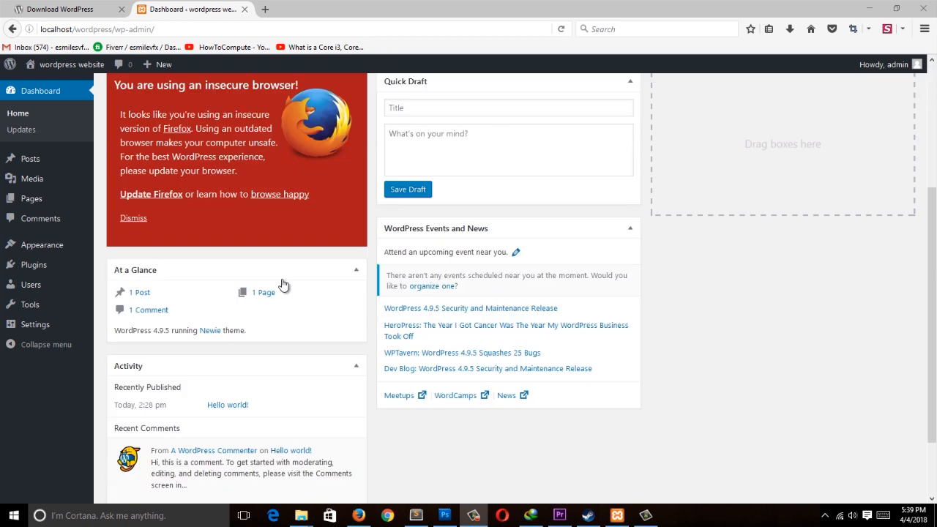
{"action": "middle_click", "coordinate": [127, 292]}
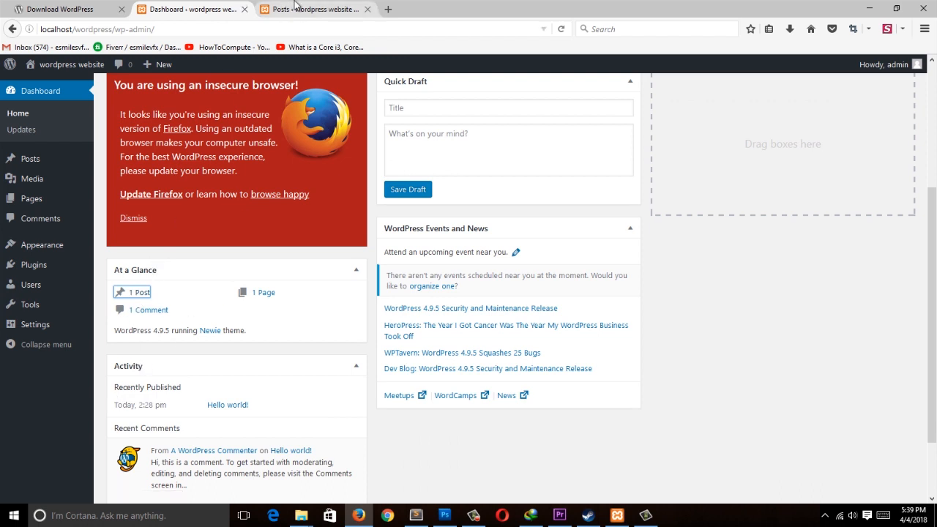
{"action": "left_click", "coordinate": [295, 7]}
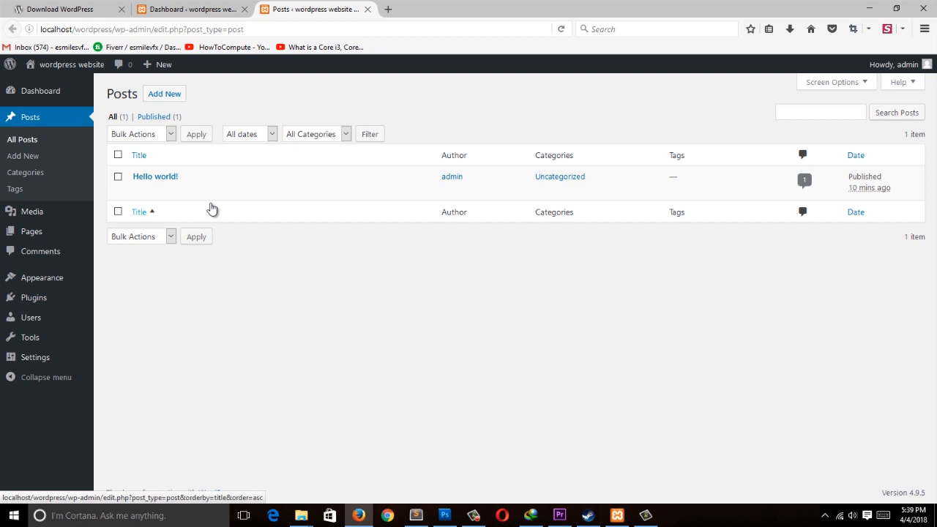
{"action": "left_click", "coordinate": [192, 8]}
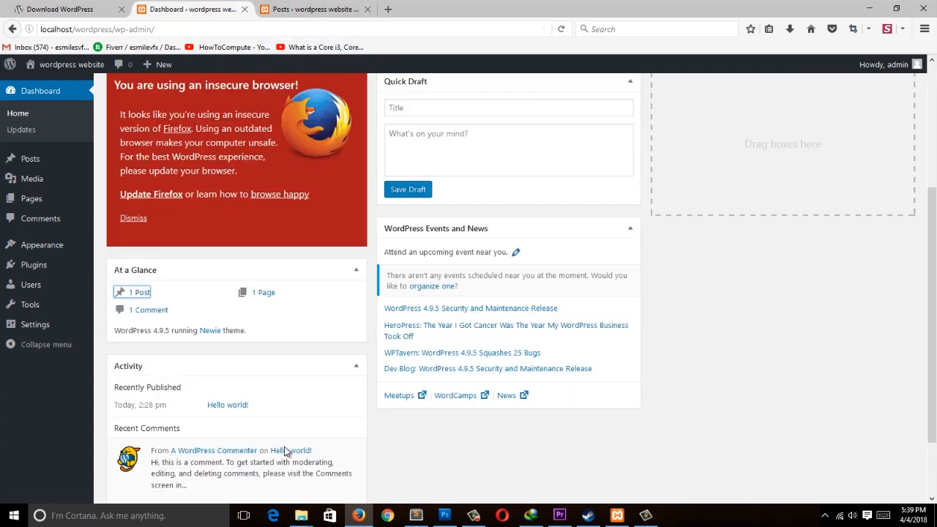
Step: Open the page count link, go back to the dashboard Home, and open the Posts screen from the sidebar
{"action": "middle_click", "coordinate": [265, 294]}
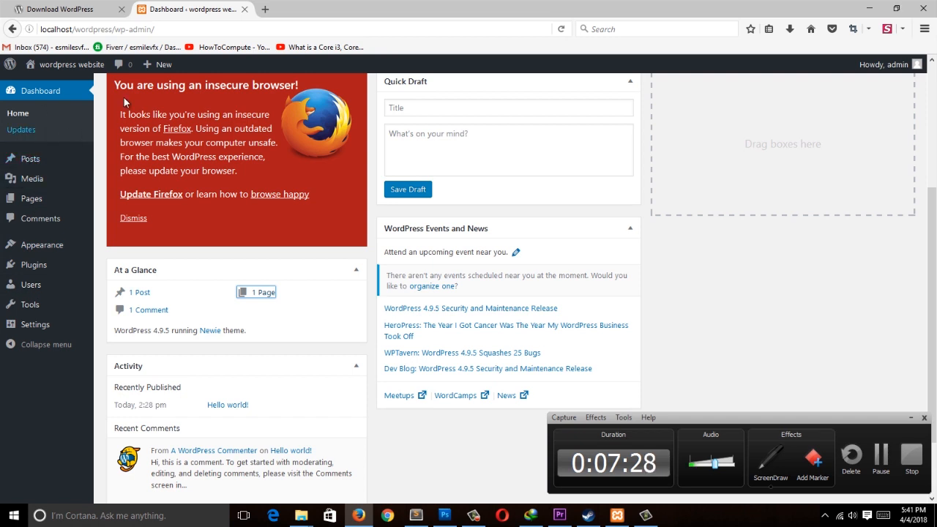
{"action": "left_click", "coordinate": [19, 114]}
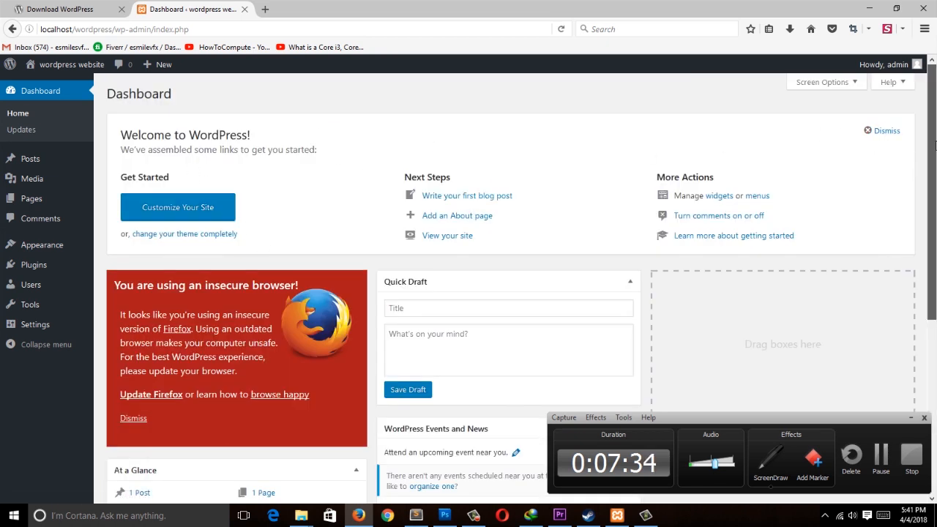
{"action": "scroll", "coordinate": [929, 177], "scroll_direction": "down", "scroll_amount": 1}
{"action": "left_click", "coordinate": [32, 161]}
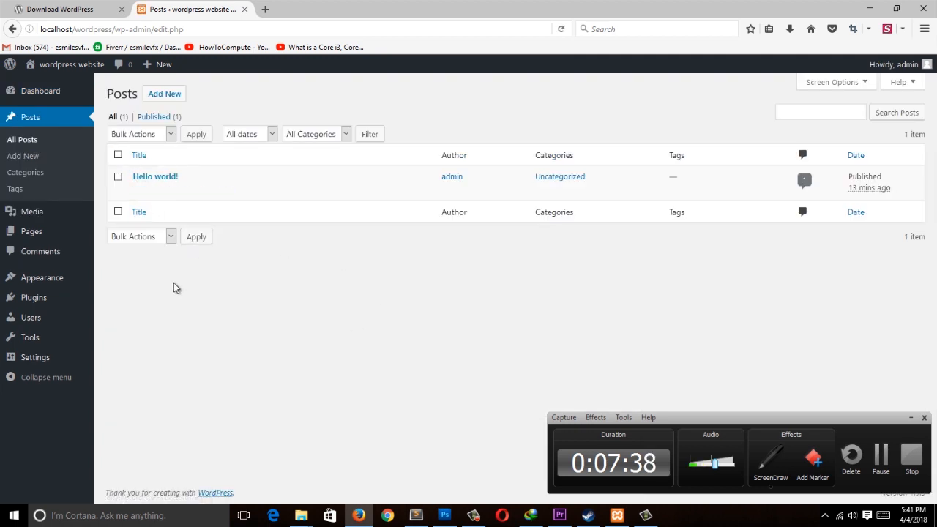
Step: Open the public site through Visit Site in a new tab and view its homepage
{"action": "mouse_move", "coordinate": [61, 69]}
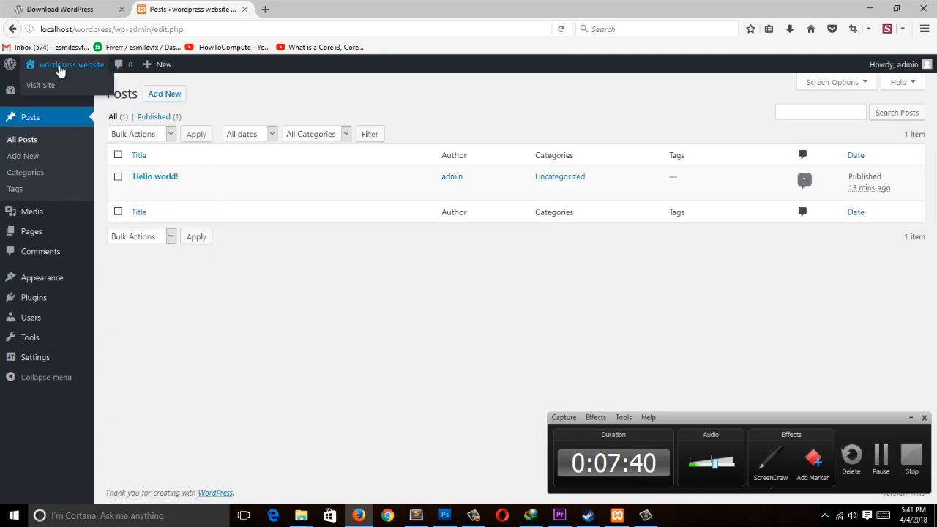
{"action": "left_click", "coordinate": [54, 87], "text": "ctrl"}
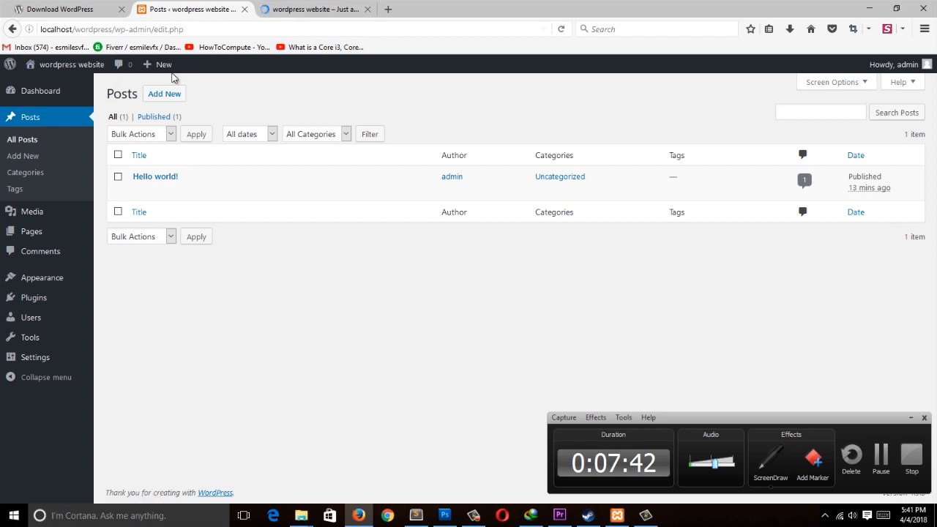
{"action": "key", "text": "ctrl+Tab"}
{"action": "left_click_drag", "start_coordinate": [933, 114], "coordinate": [781, 147]}
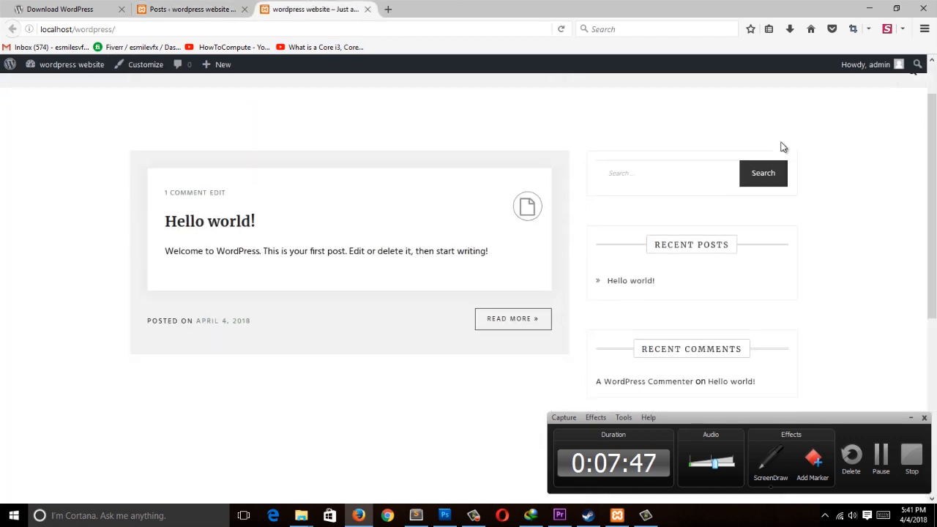
{"action": "scroll", "coordinate": [894, 149], "scroll_direction": "up", "scroll_amount": 3}
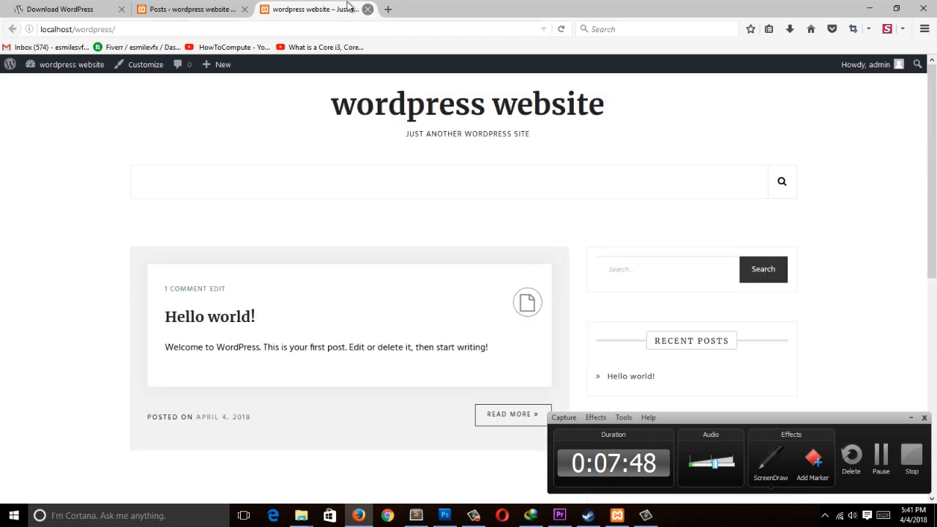
Step: Switch between the Posts tab and the site tab, then close the site tab
{"action": "left_click", "coordinate": [194, 9]}
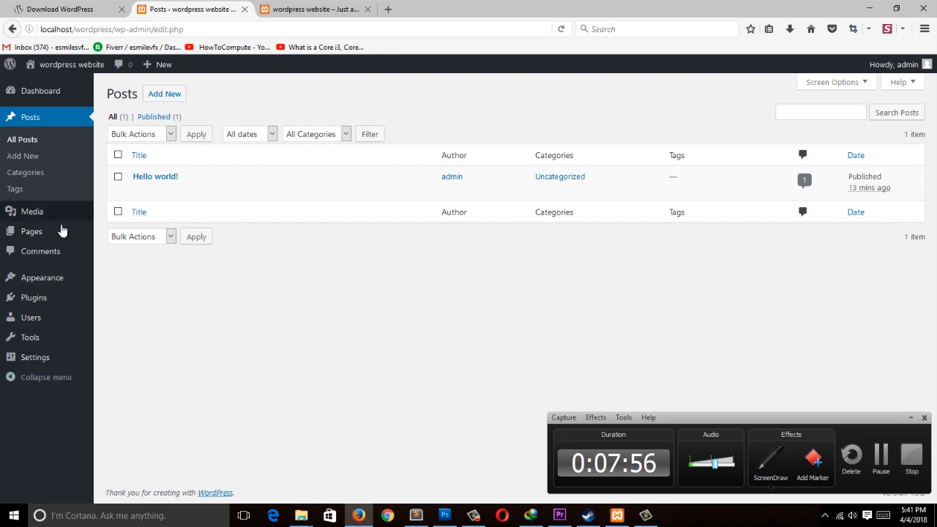
{"action": "left_click", "coordinate": [315, 8]}
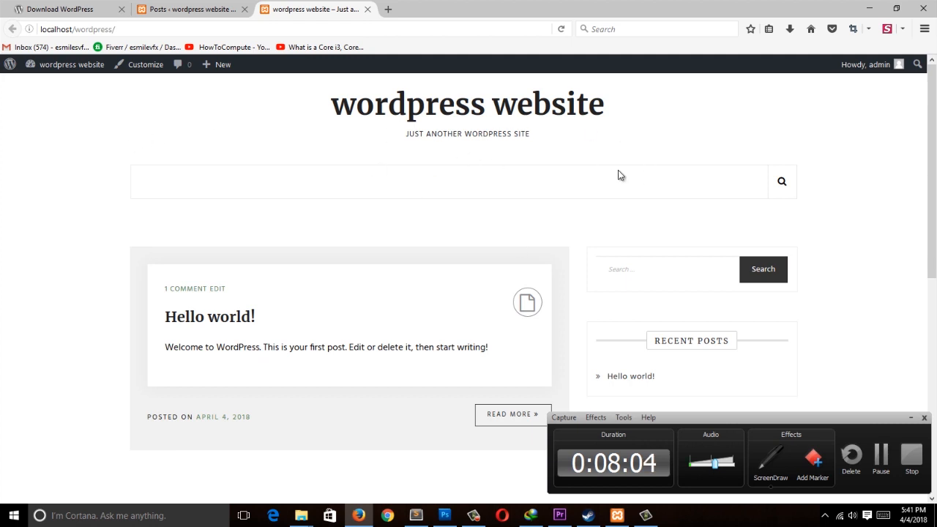
{"action": "left_click", "coordinate": [368, 10]}
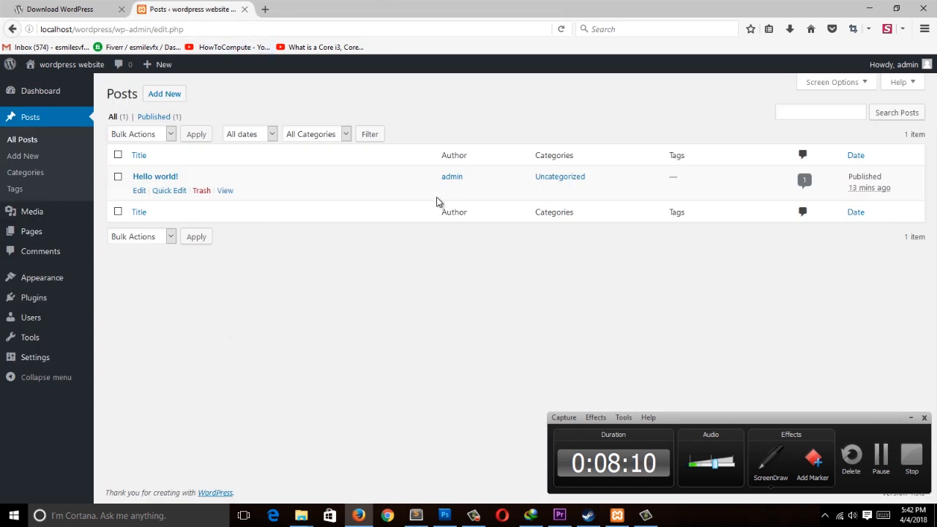
Step: Open the Appearance Themes screen and then the Add New themes screen
{"action": "left_click", "coordinate": [61, 282]}
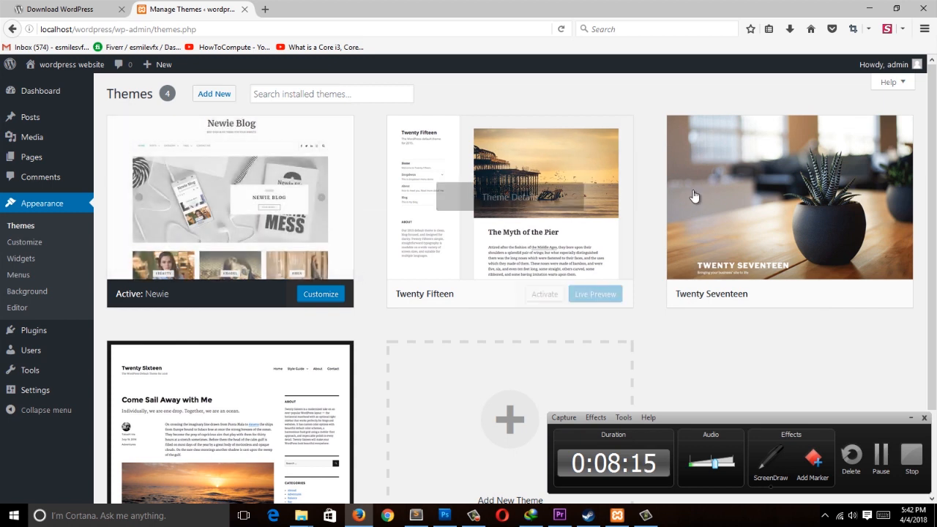
{"action": "left_click", "coordinate": [910, 417]}
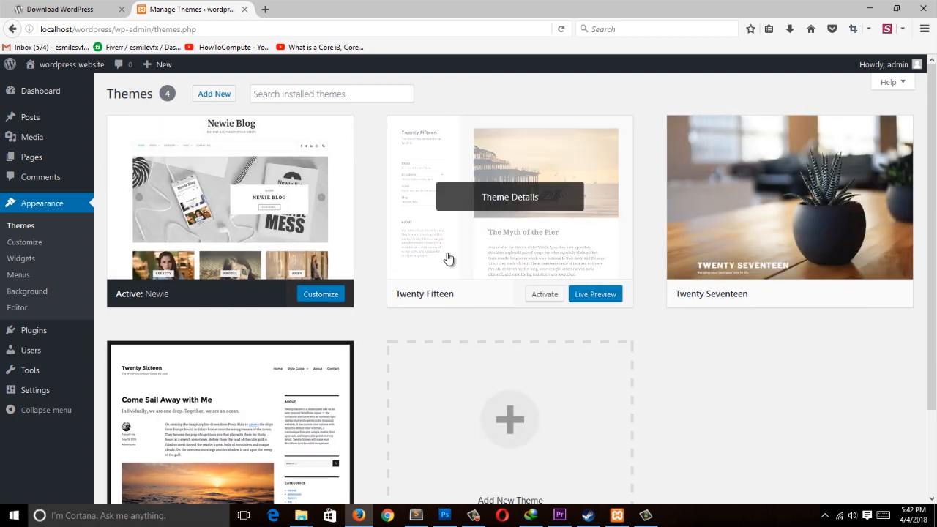
{"action": "left_click", "coordinate": [204, 96]}
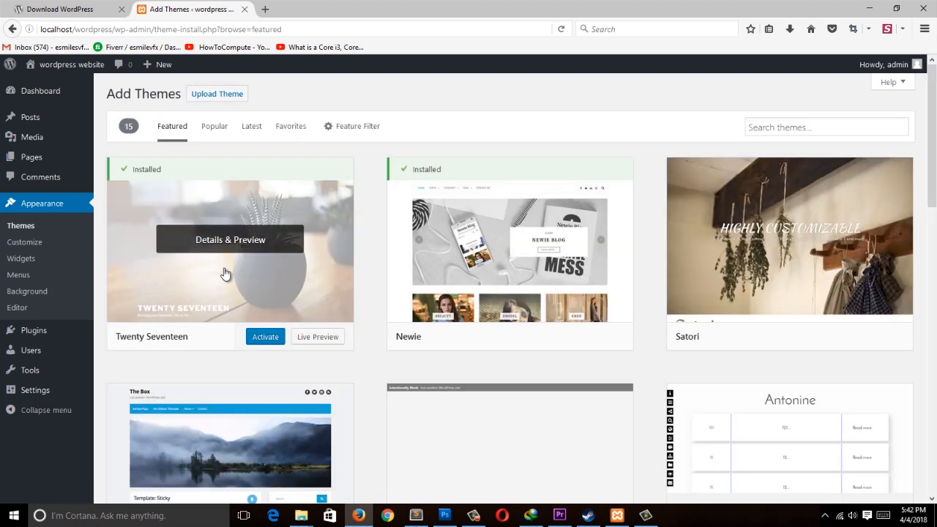
Step: Browse the Featured, Popular and Favorites theme lists on the Add Themes screen
{"action": "left_click_drag", "start_coordinate": [931, 161], "coordinate": [933, 319]}
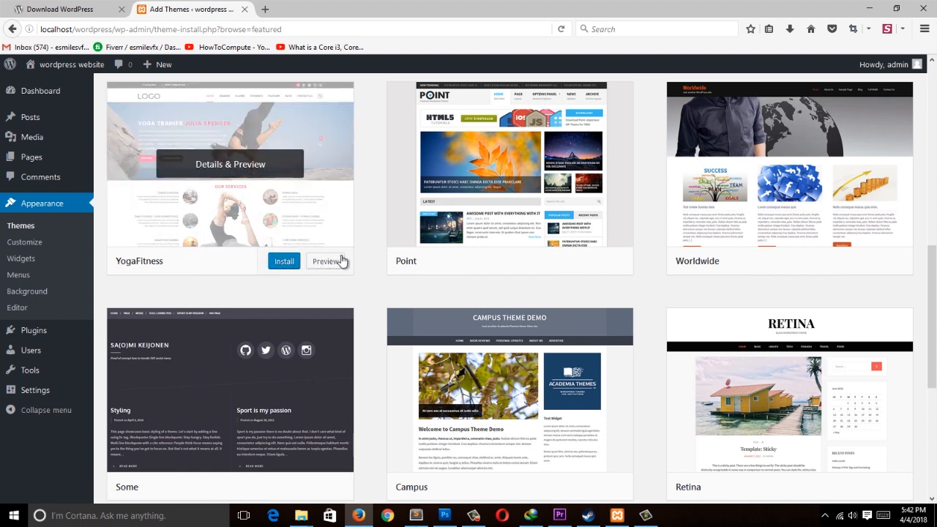
{"action": "left_click_drag", "start_coordinate": [931, 316], "coordinate": [933, 120]}
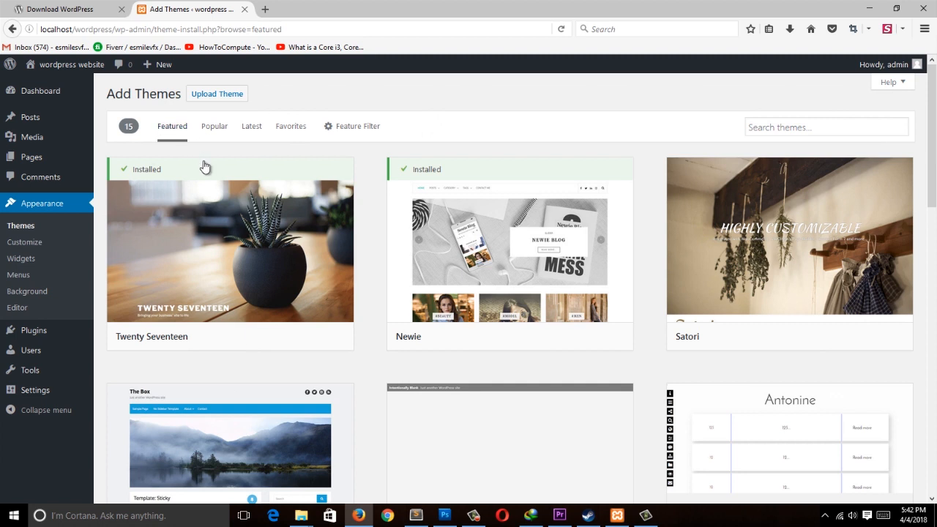
{"action": "left_click", "coordinate": [227, 129]}
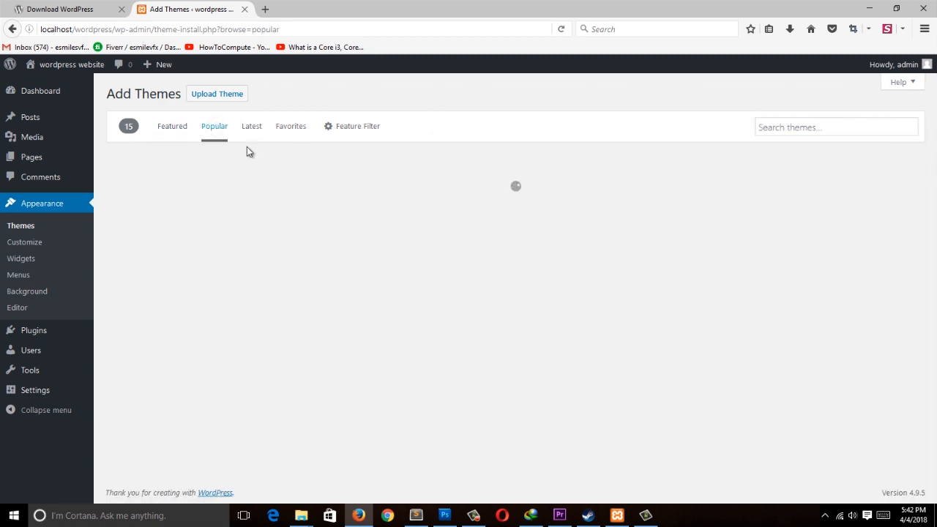
{"action": "left_click", "coordinate": [299, 136]}
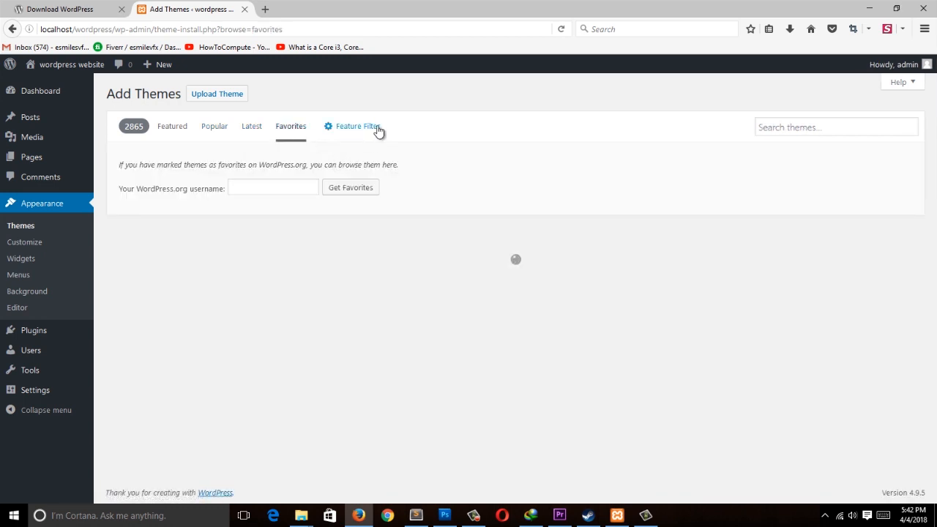
{"action": "left_click", "coordinate": [213, 129]}
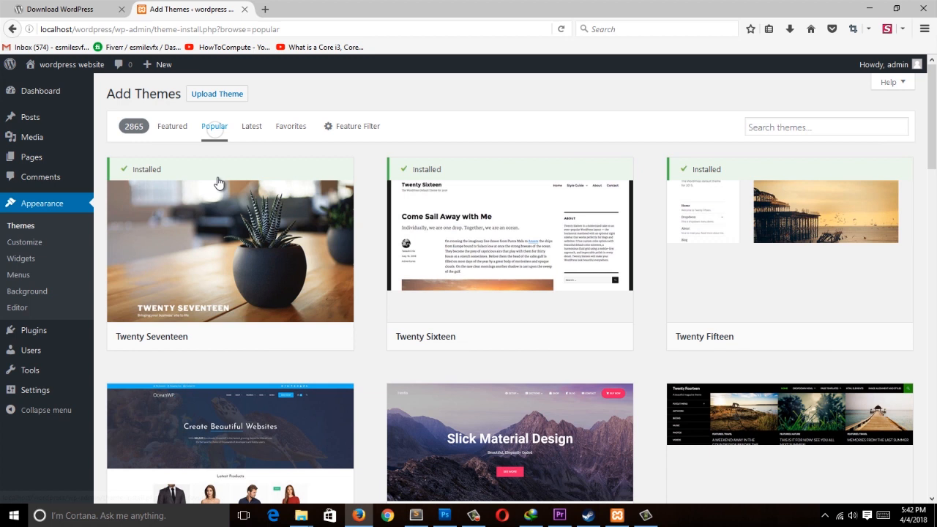
Step: Install the OceanWP theme from the Popular themes list
{"action": "left_click_drag", "start_coordinate": [935, 157], "coordinate": [934, 219]}
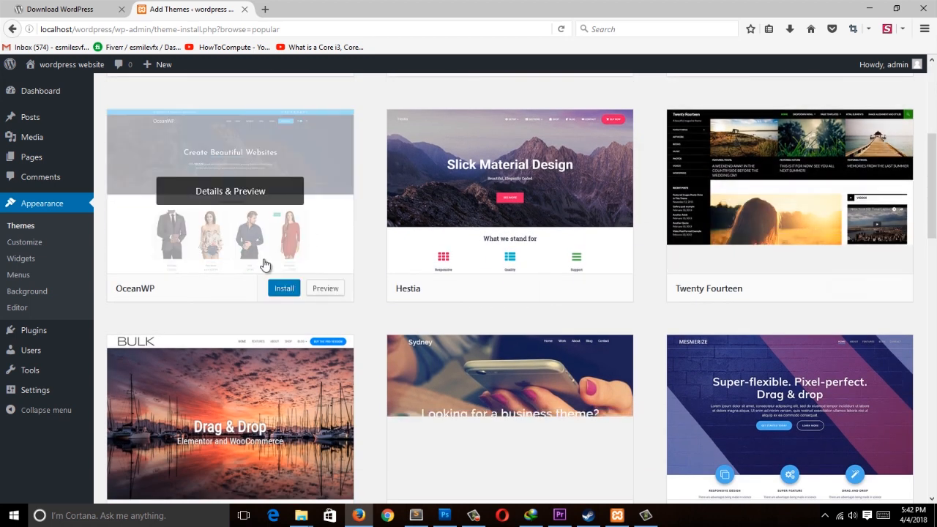
{"action": "left_click", "coordinate": [284, 290]}
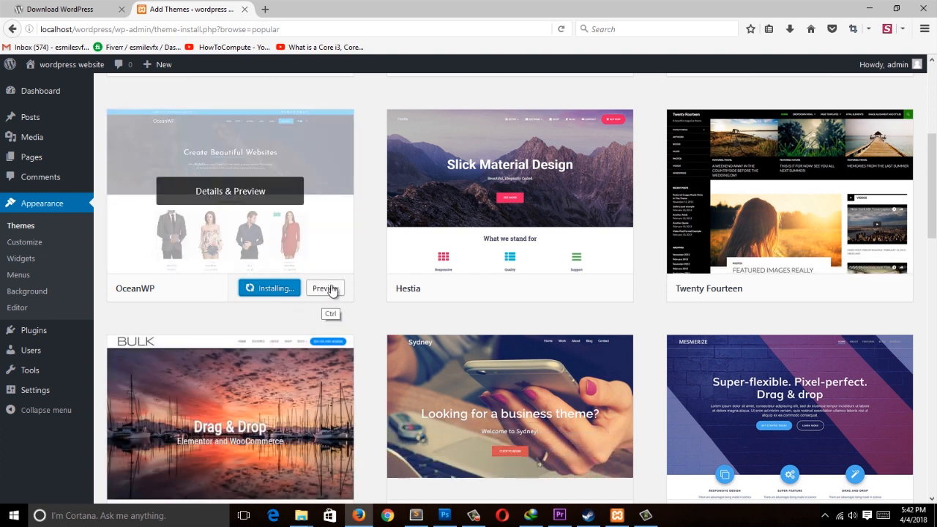
Step: Preview the OceanWP theme, read its description, and close the preview
{"action": "left_click", "coordinate": [327, 289]}
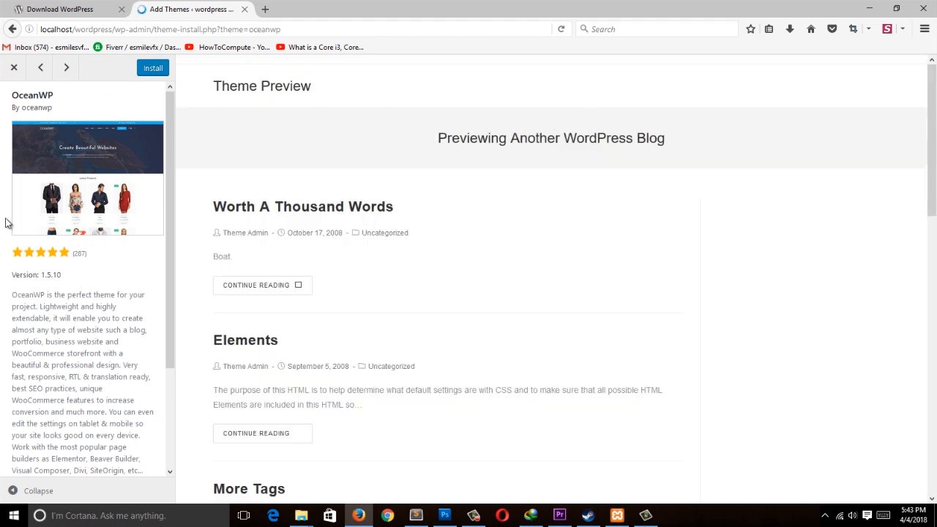
{"action": "mouse_move", "coordinate": [933, 129]}
{"action": "left_mouse_down"}
{"action": "mouse_move", "coordinate": [934, 327]}
{"action": "mouse_move", "coordinate": [933, 123]}
{"action": "left_mouse_up"}
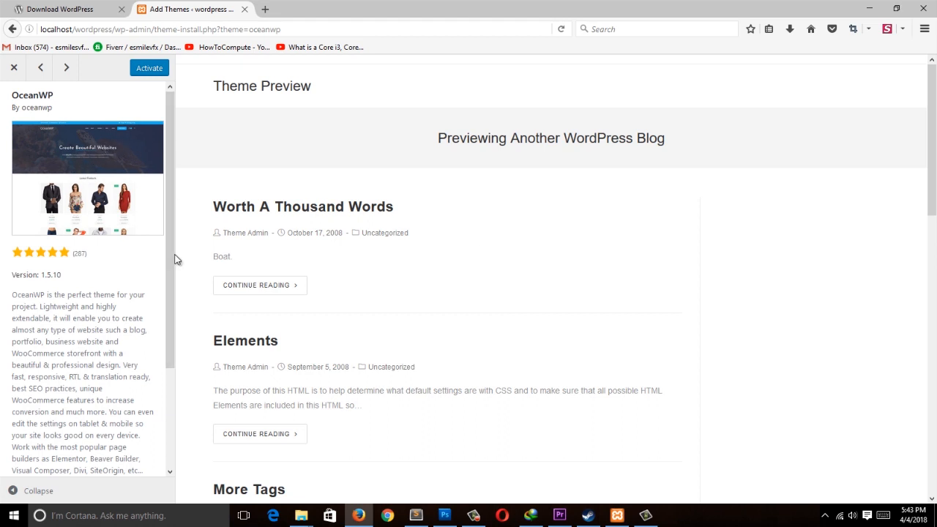
{"action": "left_click_drag", "start_coordinate": [168, 252], "coordinate": [171, 366]}
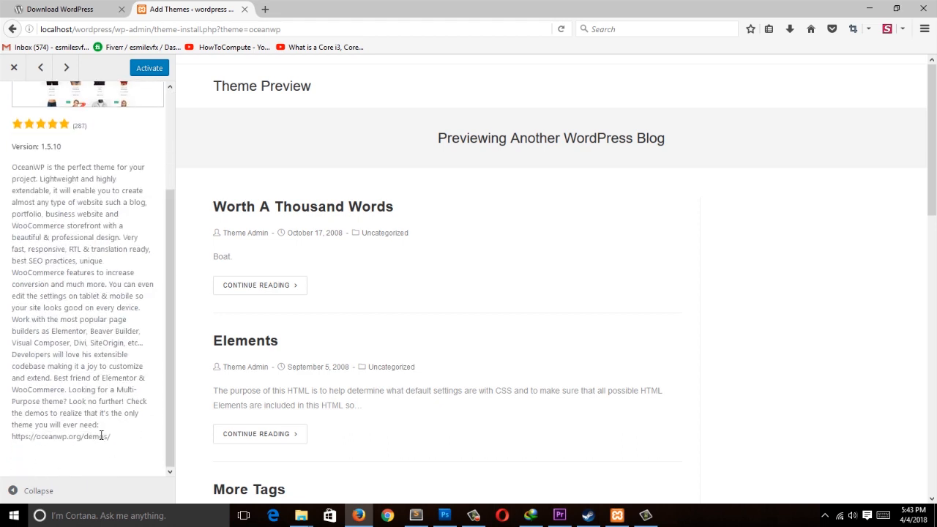
{"action": "left_click_drag", "start_coordinate": [20, 452], "coordinate": [136, 383]}
{"action": "left_click", "coordinate": [49, 439]}
{"action": "scroll", "coordinate": [111, 448], "scroll_direction": "up", "scroll_amount": 3}
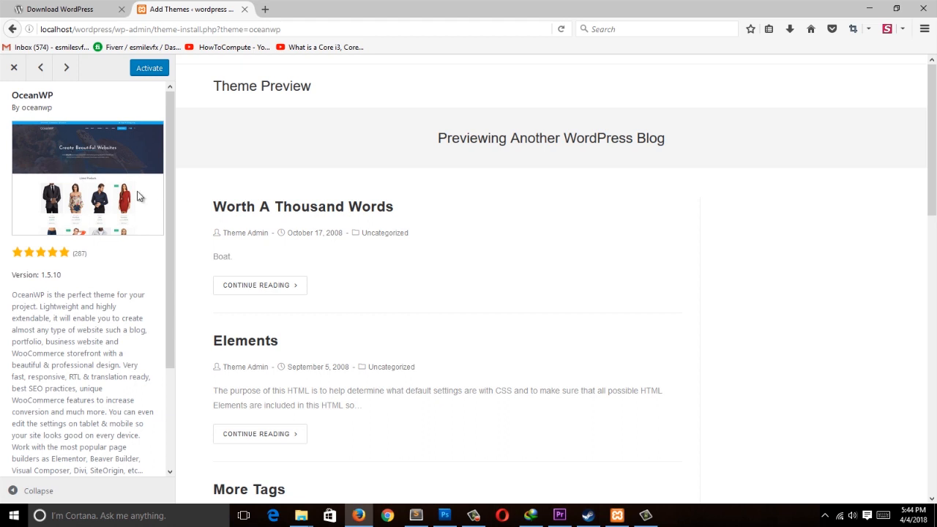
{"action": "left_click", "coordinate": [14, 68]}
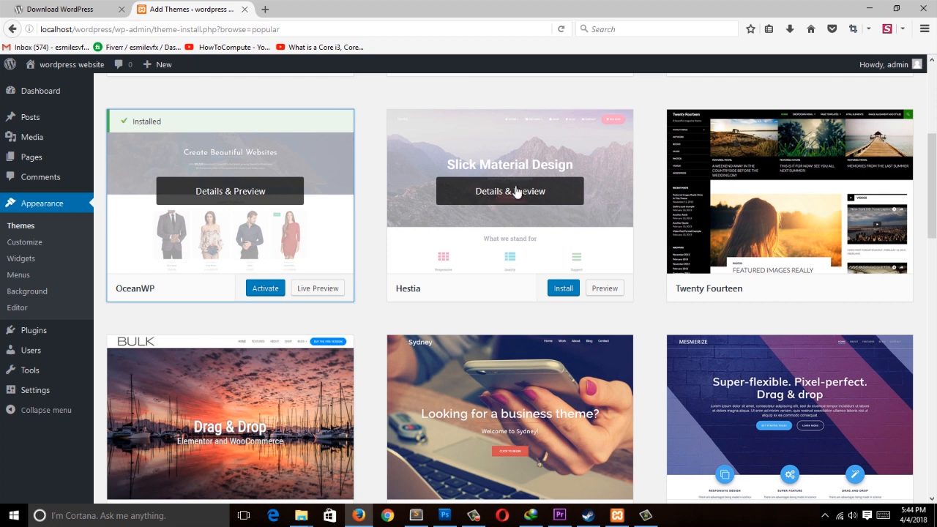
Step: Open the Hestia theme's preview and scroll through its demo and description
{"action": "left_click", "coordinate": [554, 193]}
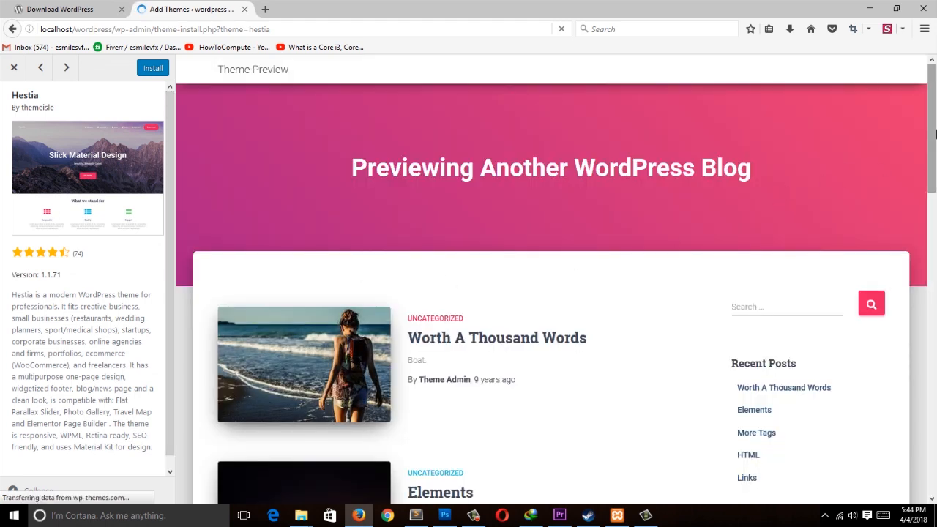
{"action": "left_click_drag", "start_coordinate": [935, 156], "coordinate": [934, 384]}
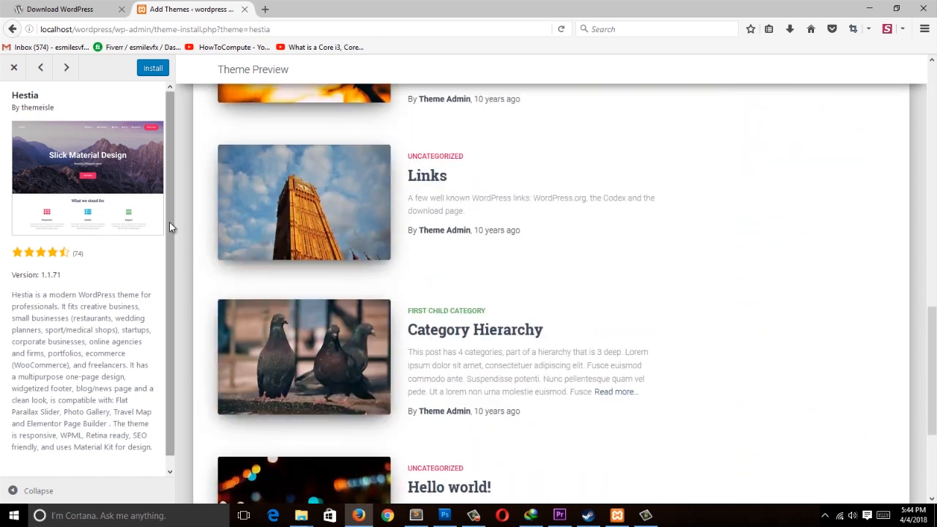
{"action": "scroll", "coordinate": [169, 222], "scroll_direction": "down", "scroll_amount": 1}
{"action": "left_click_drag", "start_coordinate": [9, 282], "coordinate": [156, 391]}
{"action": "left_click", "coordinate": [152, 398]}
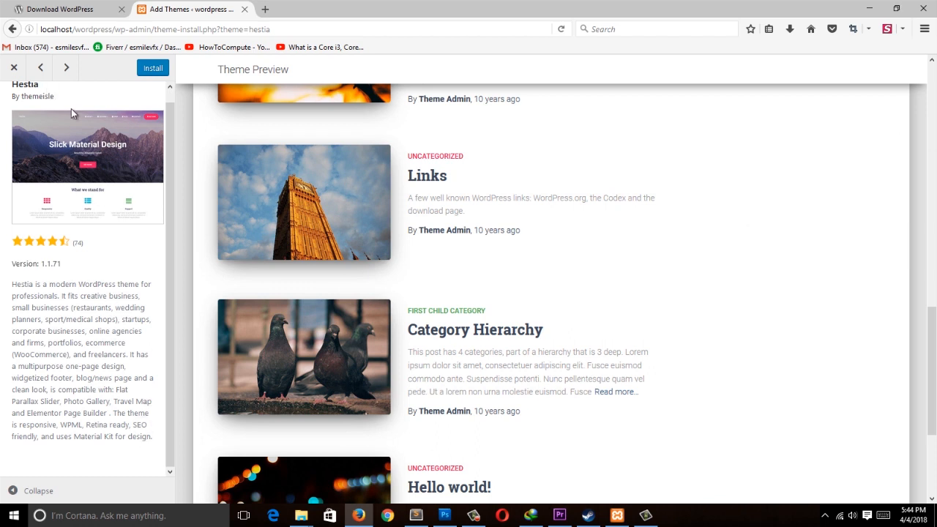
{"action": "left_click", "coordinate": [40, 66]}
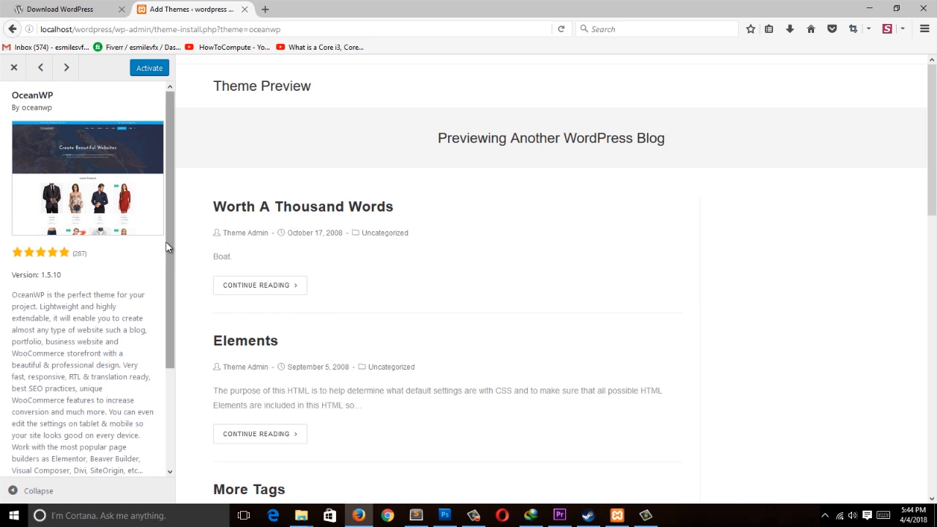
Step: Step through the OceanWP, Hestia, Twenty Fourteen and Bulk theme previews in the preview pane
{"action": "scroll", "coordinate": [142, 376], "scroll_direction": "down", "scroll_amount": 3}
{"action": "left_click_drag", "start_coordinate": [11, 439], "coordinate": [119, 440]}
{"action": "left_click", "coordinate": [109, 441]}
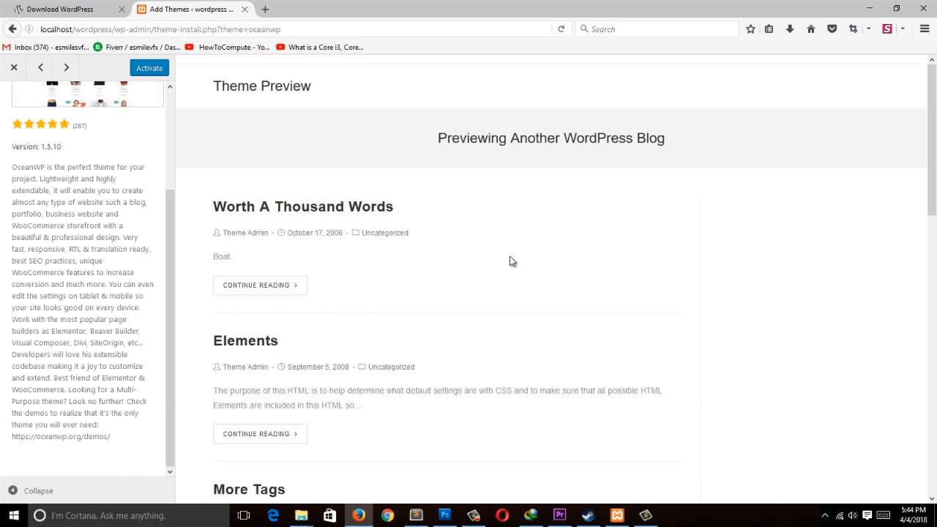
{"action": "scroll", "coordinate": [901, 242], "scroll_direction": "down", "scroll_amount": 5}
{"action": "scroll", "coordinate": [909, 274], "scroll_direction": "up", "scroll_amount": 4}
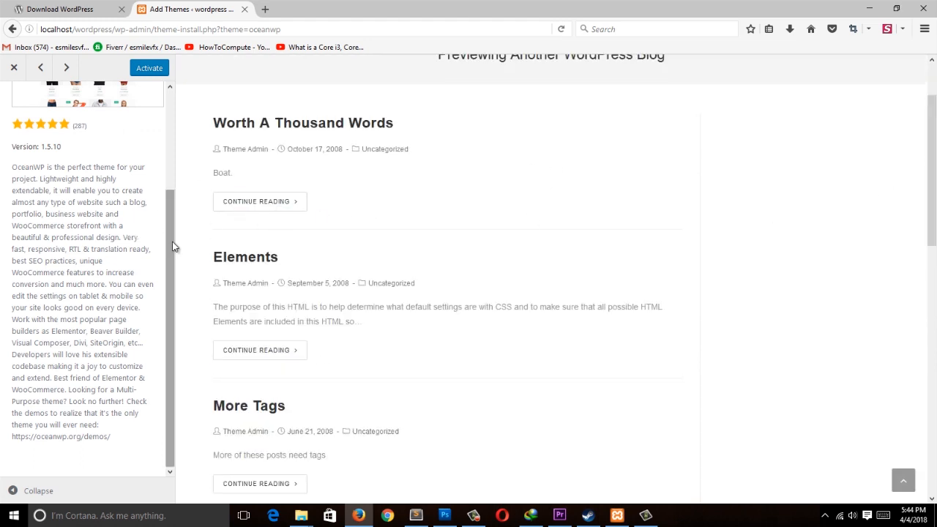
{"action": "scroll", "coordinate": [168, 245], "scroll_direction": "up", "scroll_amount": 3}
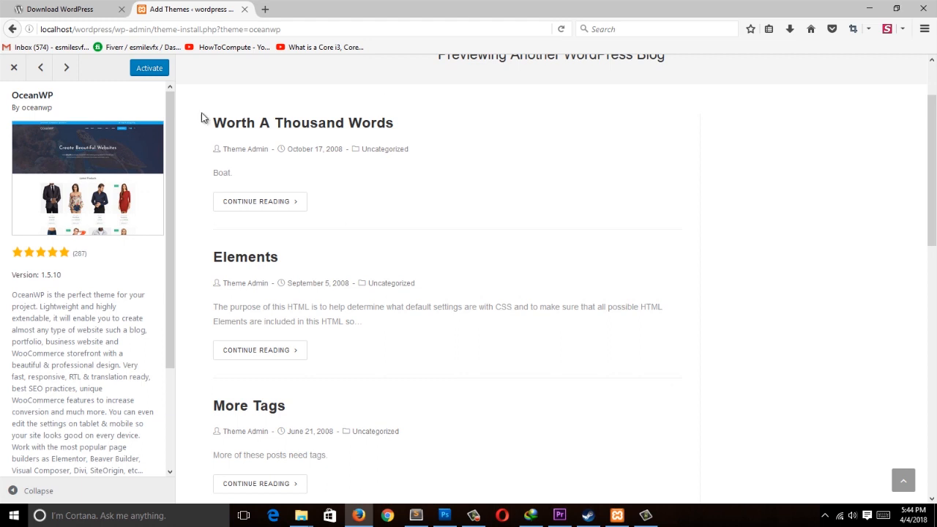
{"action": "left_click", "coordinate": [65, 67]}
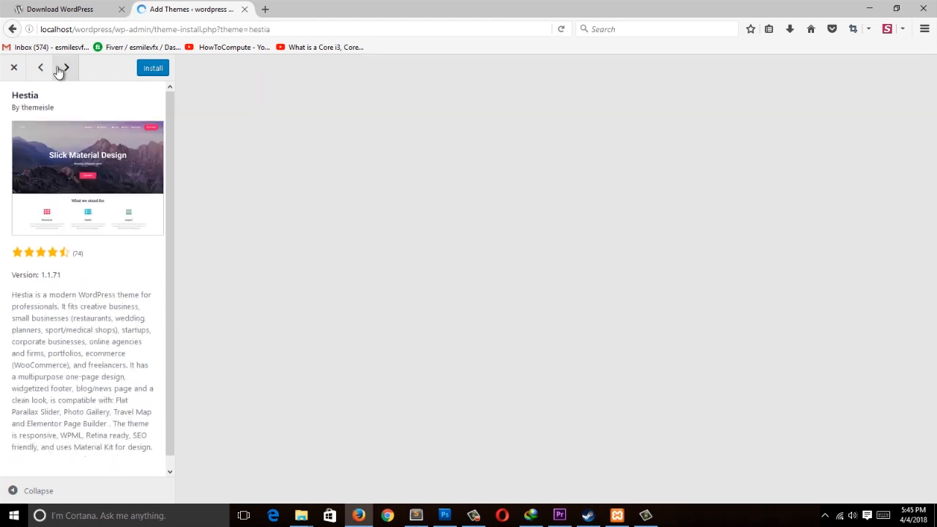
{"action": "left_click", "coordinate": [66, 67]}
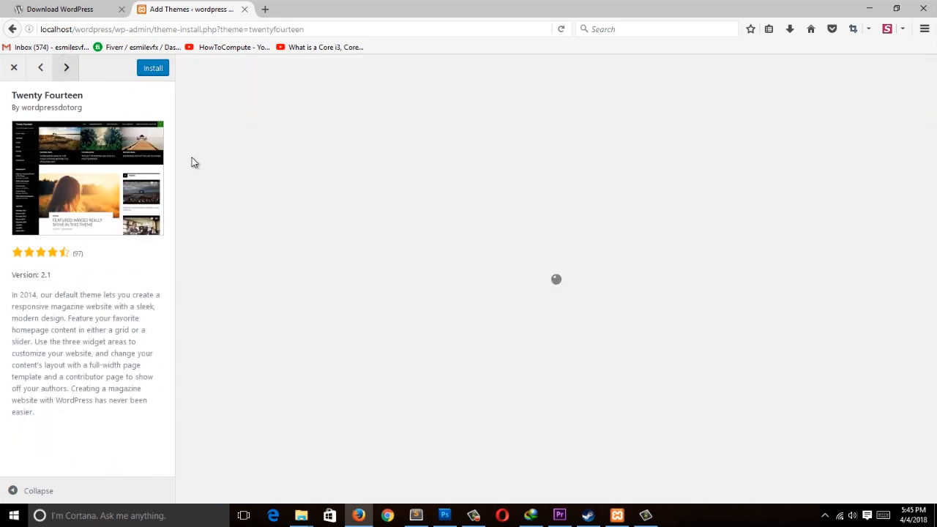
{"action": "left_click", "coordinate": [62, 77]}
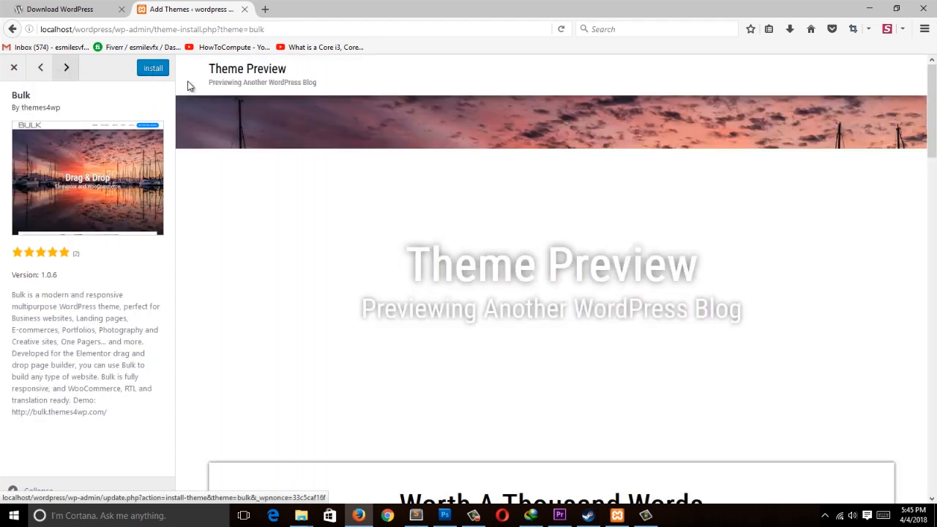
Step: Install the Bulk theme from its preview
{"action": "left_click_drag", "start_coordinate": [929, 159], "coordinate": [928, 117]}
{"action": "scroll", "coordinate": [750, 321], "scroll_direction": "down", "scroll_amount": 3}
{"action": "left_click", "coordinate": [144, 70]}
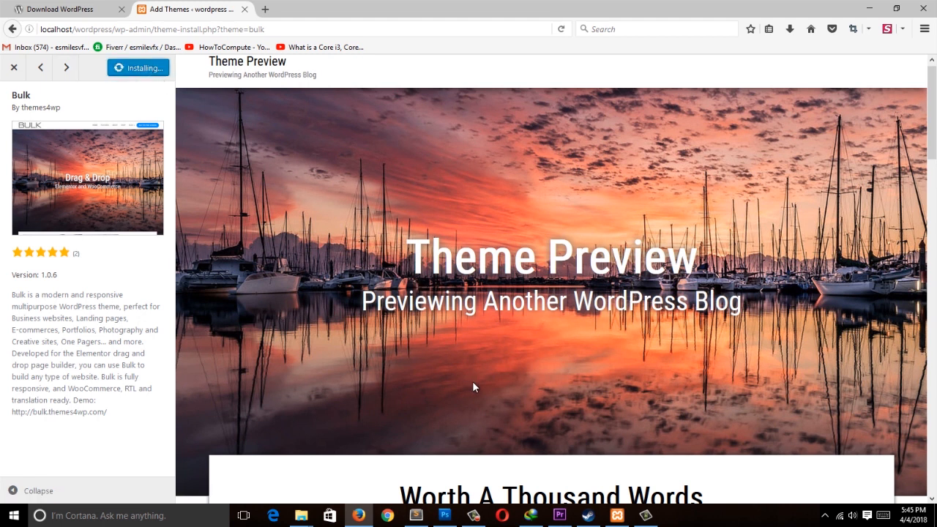
Step: Open a new tab and load the admin dashboard at localhost/wordpress/wp-admin
{"action": "left_click", "coordinate": [73, 8]}
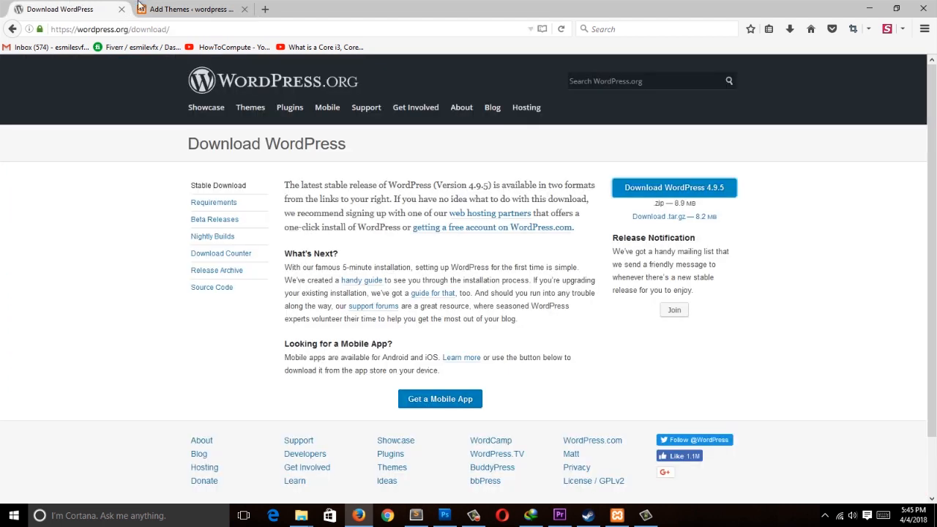
{"action": "left_click", "coordinate": [219, 9]}
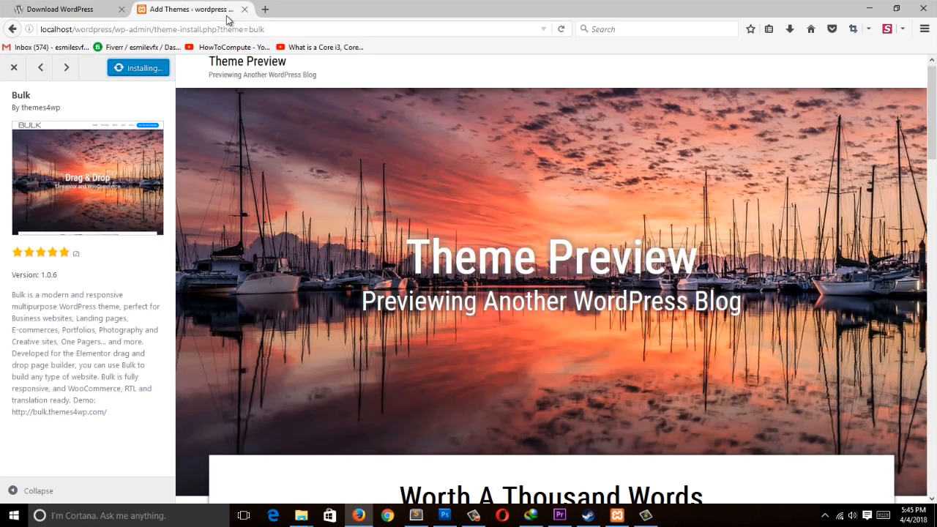
{"action": "left_click", "coordinate": [265, 9]}
{"action": "left_click", "coordinate": [219, 9]}
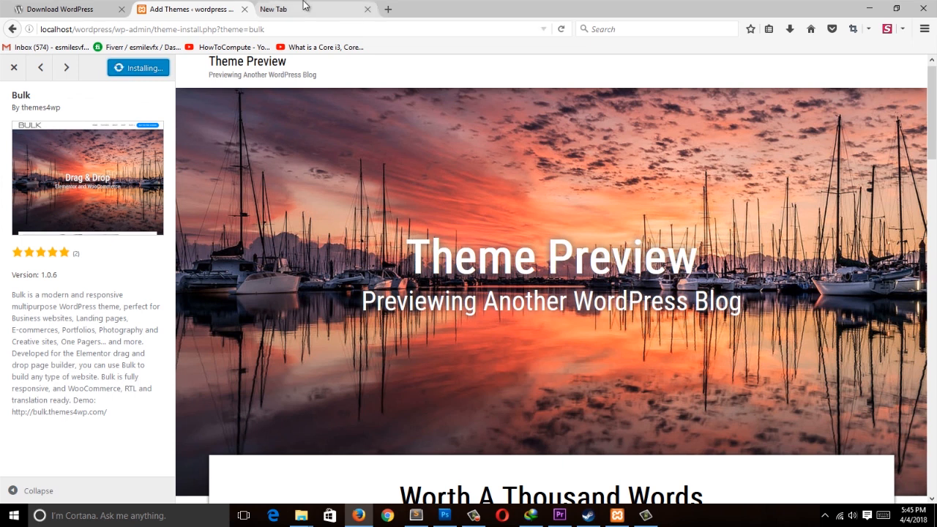
{"action": "left_click", "coordinate": [270, 9]}
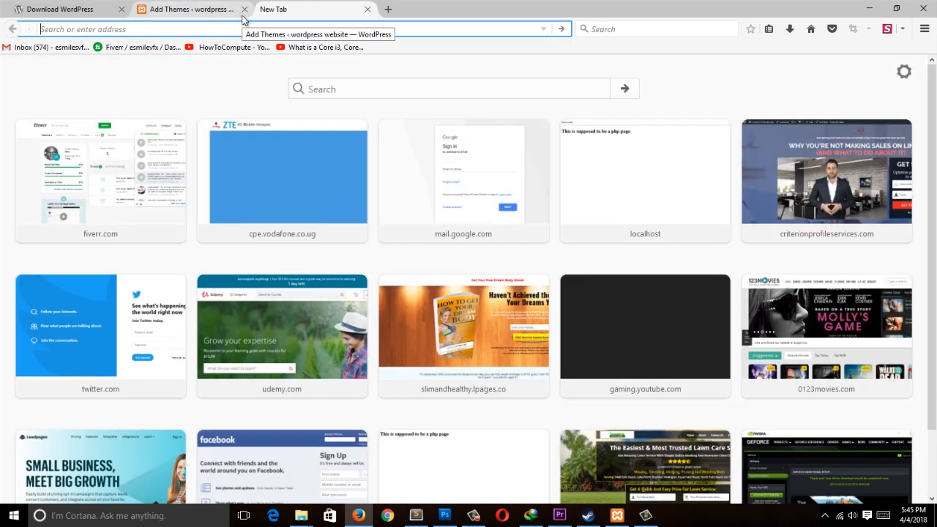
{"action": "type", "text": "localhost/wordpress"}
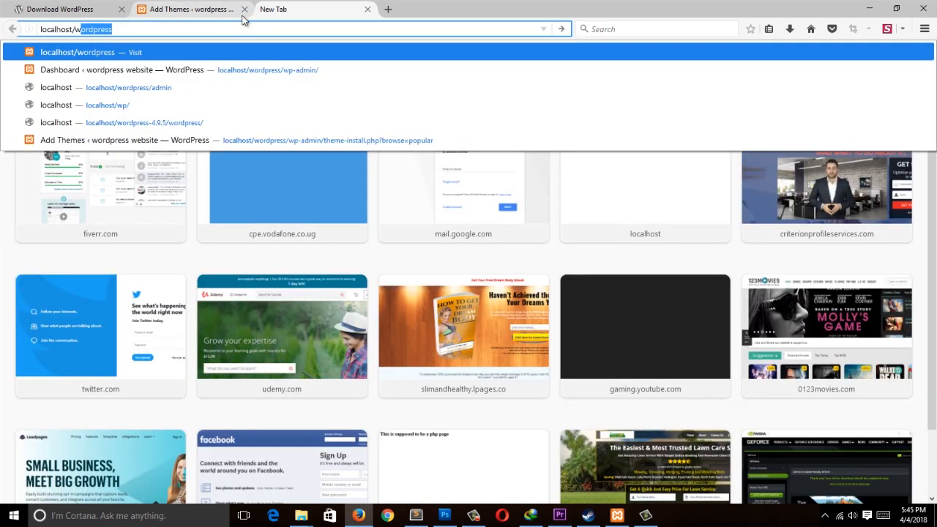
{"action": "type", "text": "/wp-admin"}
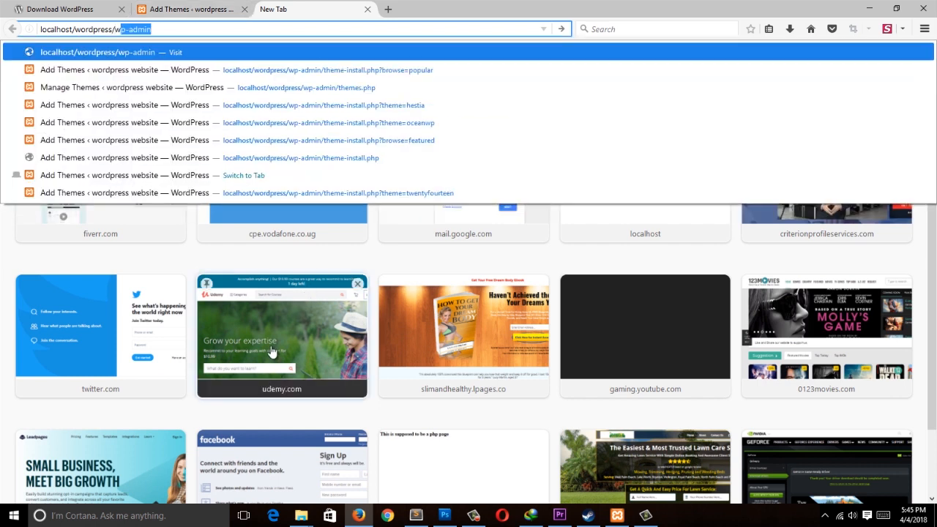
{"action": "key", "text": "Return"}
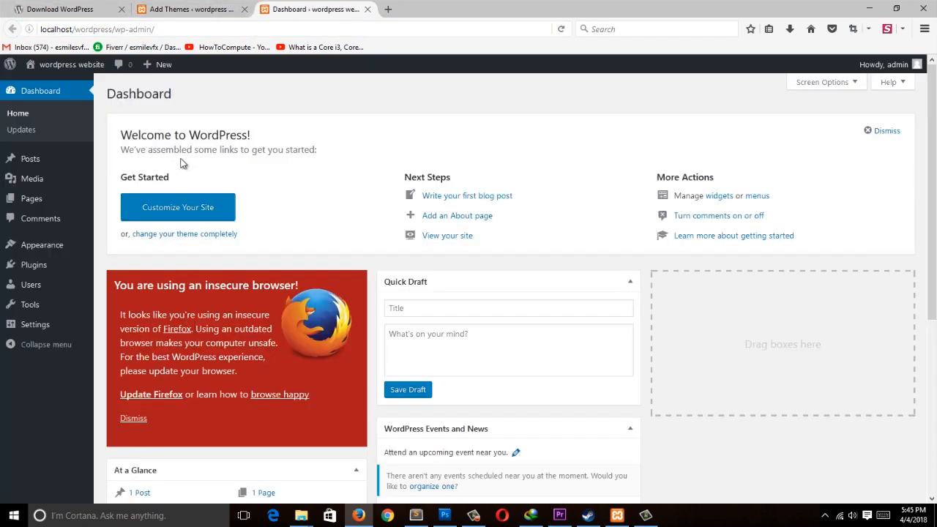
Step: Return to the themes tab and activate the Bulk theme from its preview
{"action": "left_click", "coordinate": [184, 9]}
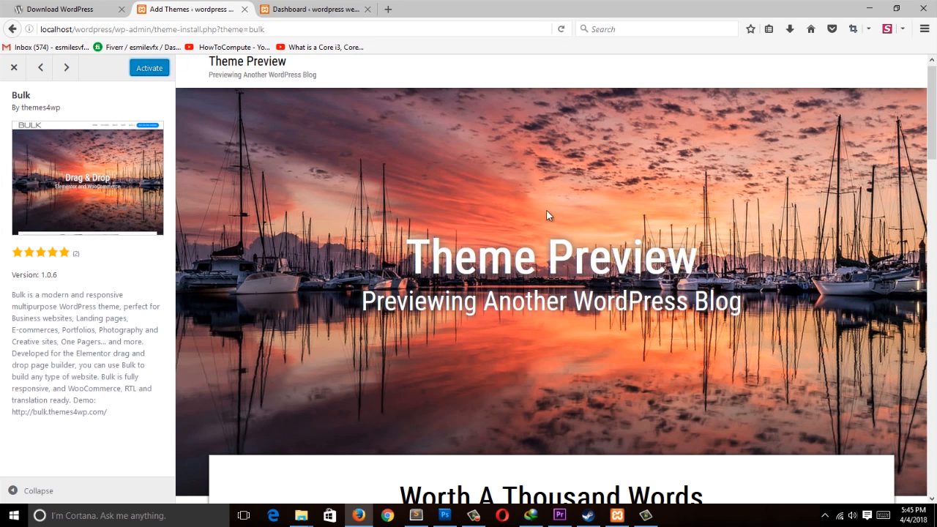
{"action": "left_click", "coordinate": [151, 69]}
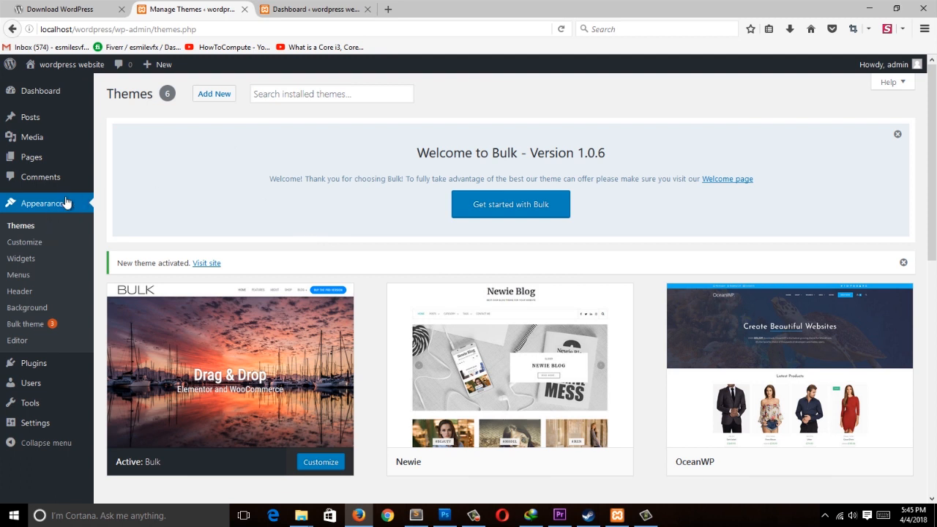
Step: Open the installed Themes screen and scroll through the installed themes
{"action": "left_click", "coordinate": [29, 225]}
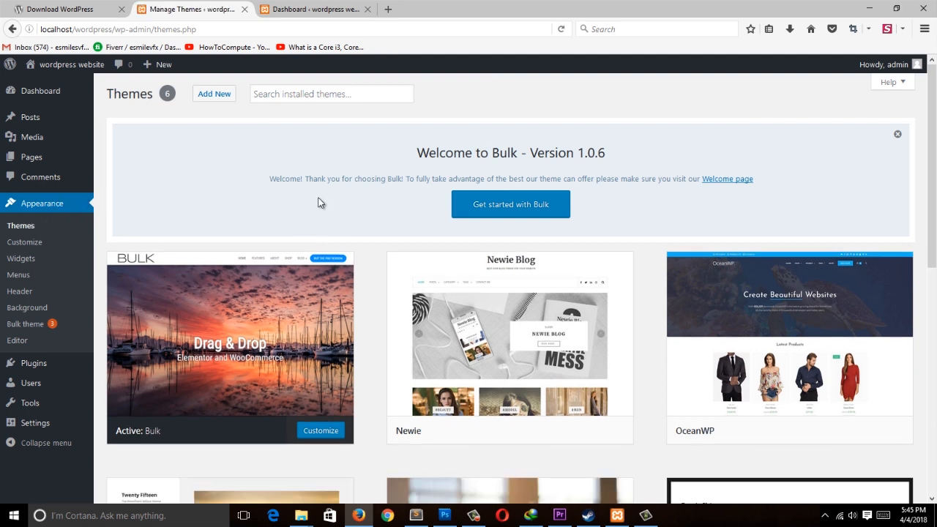
{"action": "left_click_drag", "start_coordinate": [931, 166], "coordinate": [934, 253]}
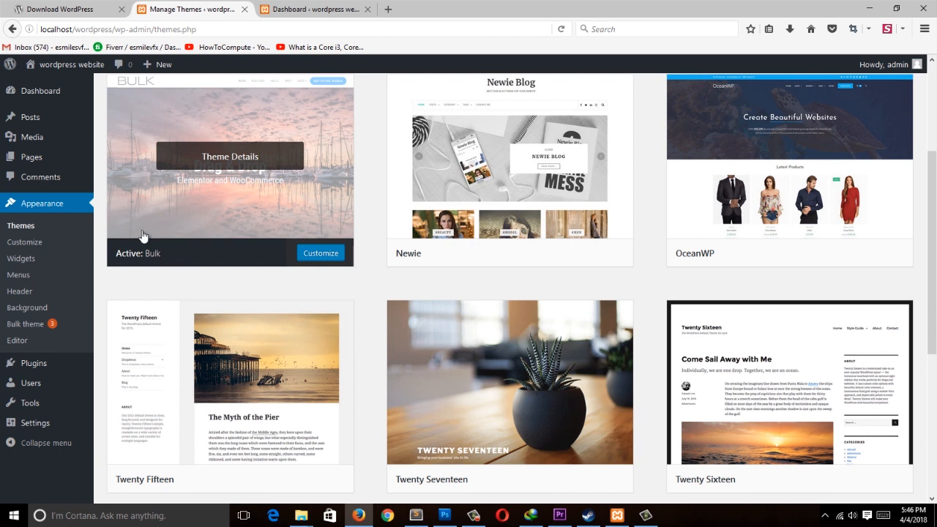
{"action": "scroll", "coordinate": [935, 212], "scroll_direction": "up", "scroll_amount": 3}
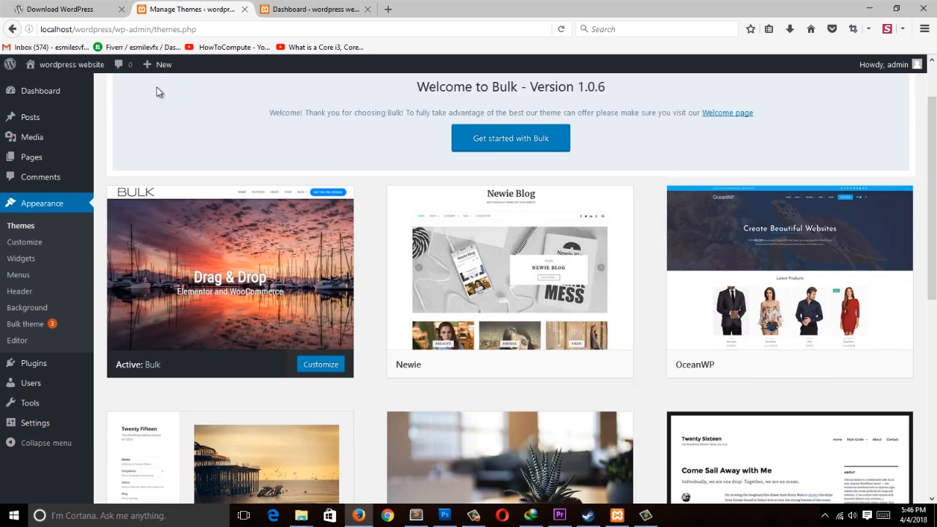
Step: Open the live site in a new tab and scroll through its front page
{"action": "mouse_move", "coordinate": [64, 69]}
{"action": "middle_click", "coordinate": [42, 86]}
{"action": "left_click", "coordinate": [335, 6]}
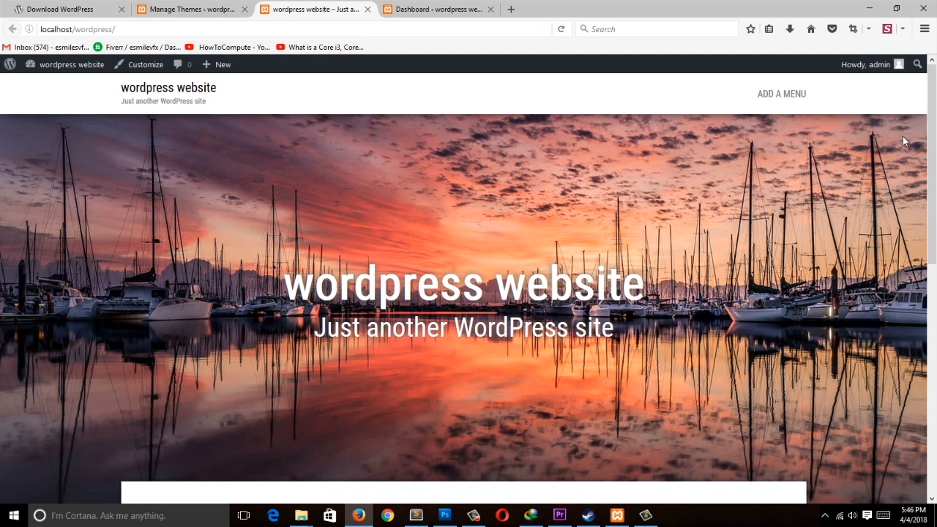
{"action": "mouse_move", "coordinate": [932, 86]}
{"action": "left_mouse_down"}
{"action": "mouse_move", "coordinate": [933, 304]}
{"action": "mouse_move", "coordinate": [932, 101]}
{"action": "left_mouse_up"}
{"action": "left_click_drag", "start_coordinate": [935, 173], "coordinate": [907, 416]}
{"action": "left_click_drag", "start_coordinate": [935, 311], "coordinate": [933, 213]}
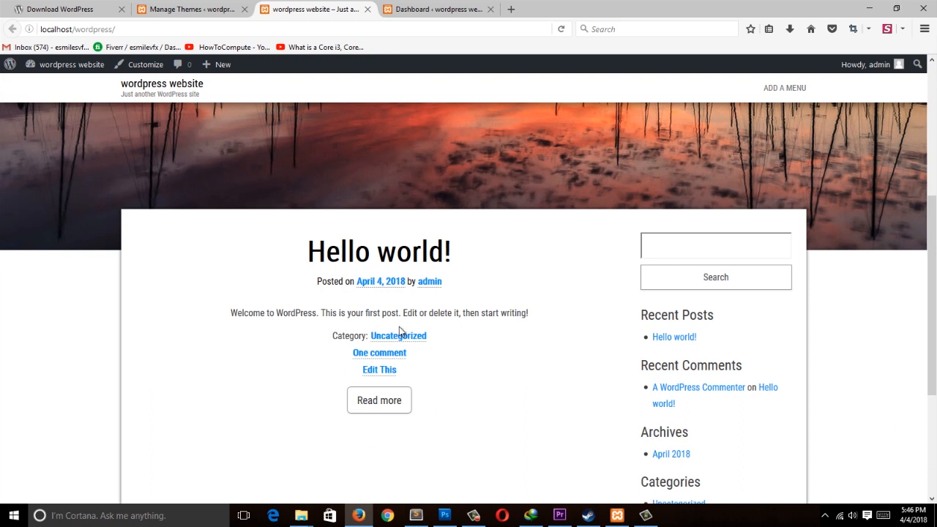
{"action": "left_click_drag", "start_coordinate": [920, 258], "coordinate": [888, 275]}
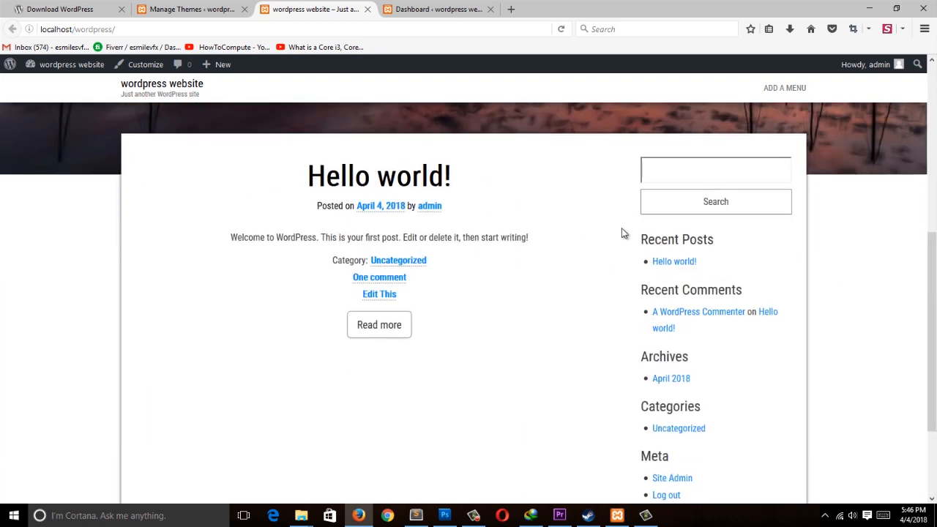
{"action": "left_click_drag", "start_coordinate": [932, 311], "coordinate": [934, 118]}
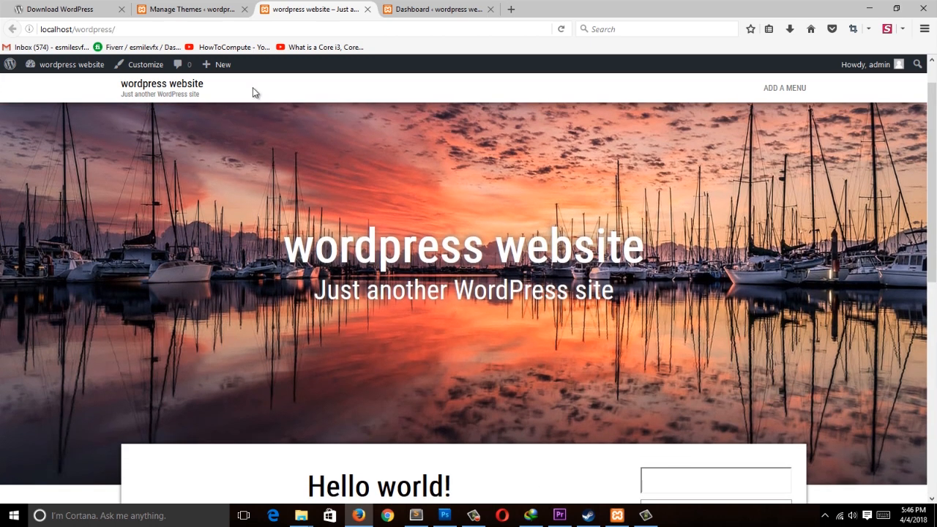
{"action": "left_click", "coordinate": [219, 8]}
{"action": "left_click", "coordinate": [303, 4]}
{"action": "scroll", "coordinate": [930, 147], "scroll_direction": "down", "scroll_amount": 4}
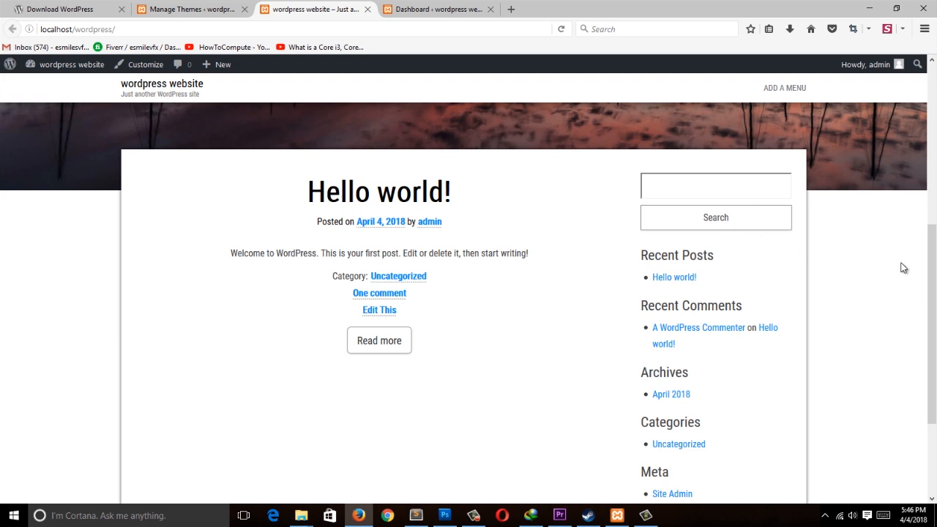
{"action": "scroll", "coordinate": [903, 268], "scroll_direction": "down", "scroll_amount": 3}
{"action": "scroll", "coordinate": [879, 231], "scroll_direction": "up", "scroll_amount": 3}
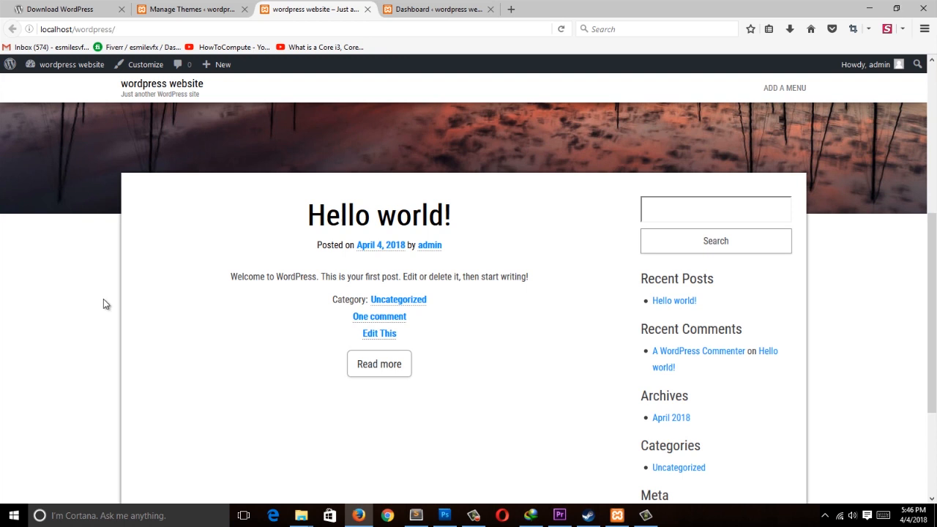
Step: Open the Bulk theme's details and view its demo site in a new tab, then close that tab
{"action": "left_click", "coordinate": [198, 7]}
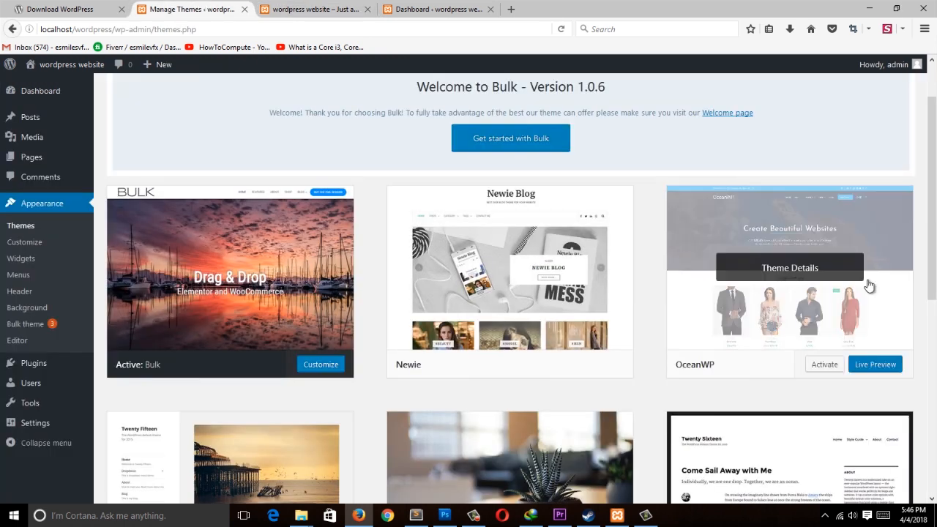
{"action": "mouse_move", "coordinate": [935, 212]}
{"action": "left_mouse_down"}
{"action": "mouse_move", "coordinate": [934, 235]}
{"action": "mouse_move", "coordinate": [934, 202]}
{"action": "left_mouse_up"}
{"action": "left_click", "coordinate": [265, 290]}
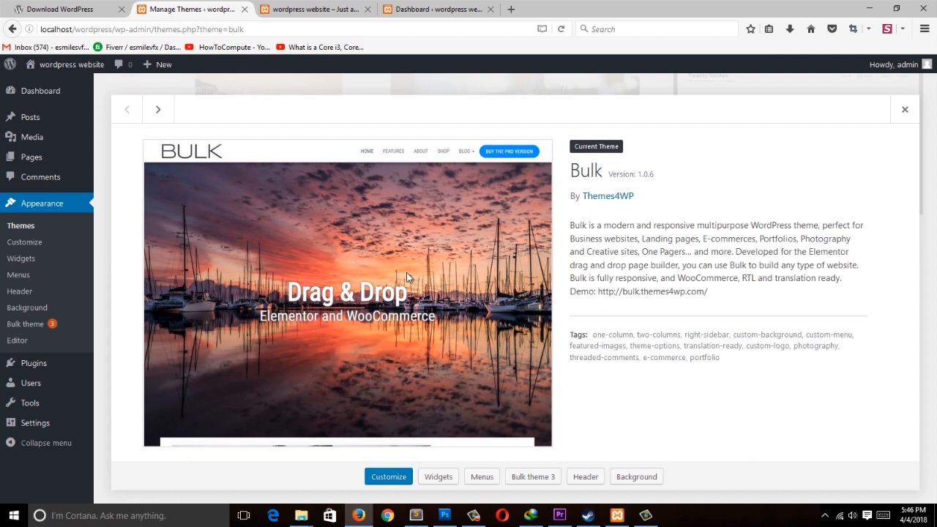
{"action": "left_click_drag", "start_coordinate": [722, 301], "coordinate": [597, 295]}
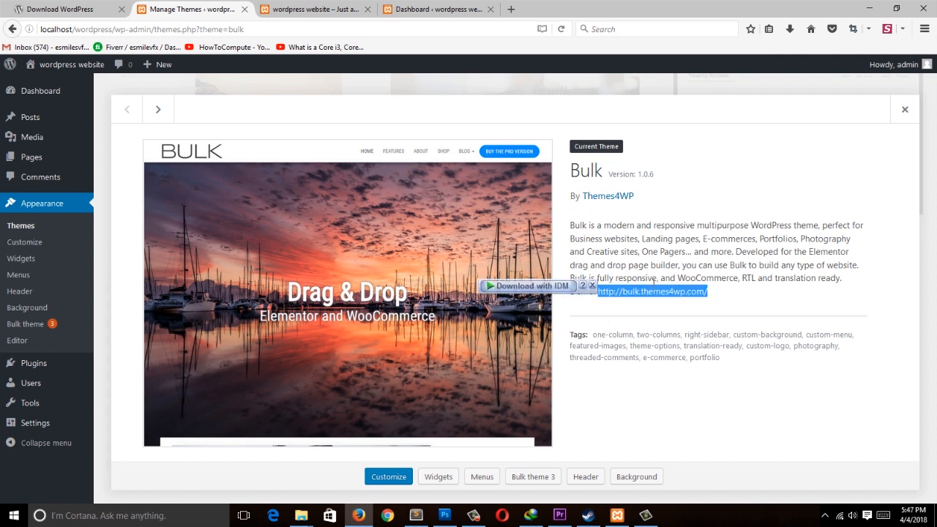
{"action": "right_click", "coordinate": [665, 290]}
{"action": "left_click", "coordinate": [711, 308]}
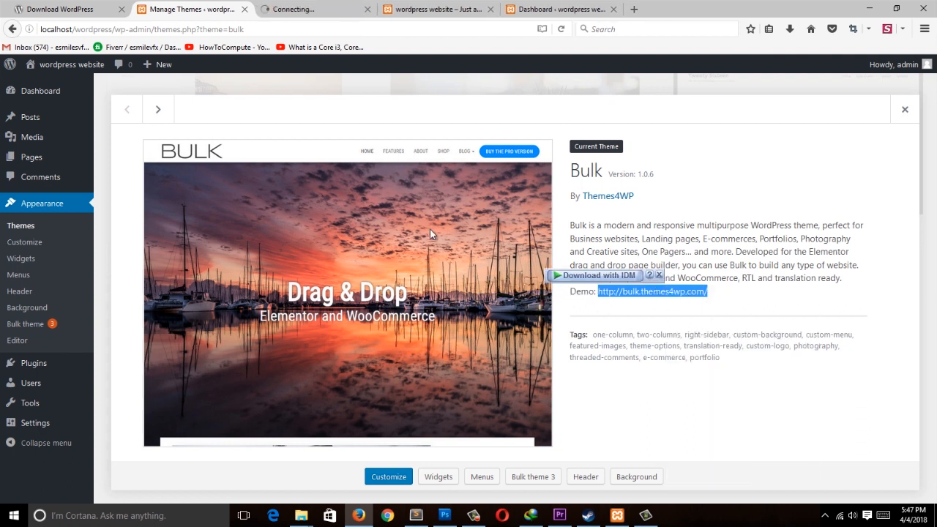
{"action": "left_click", "coordinate": [322, 5]}
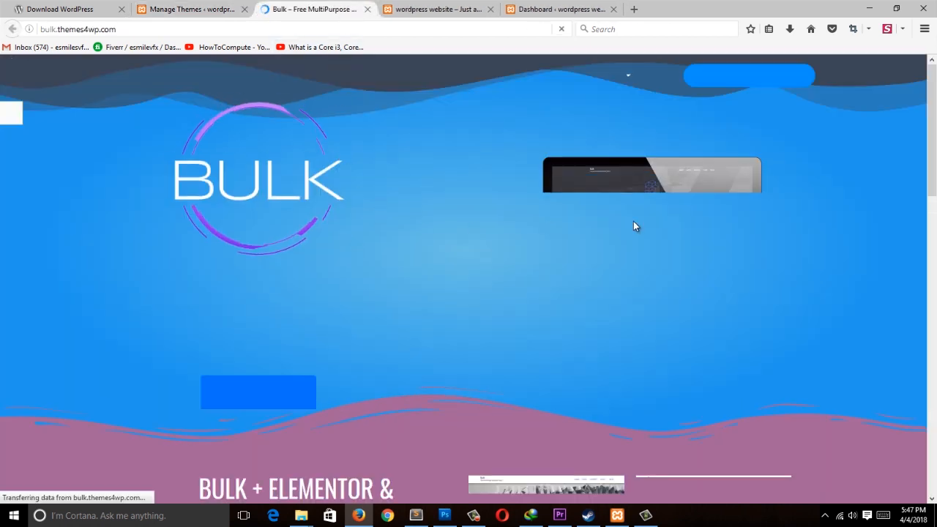
{"action": "left_click_drag", "start_coordinate": [933, 157], "coordinate": [933, 112]}
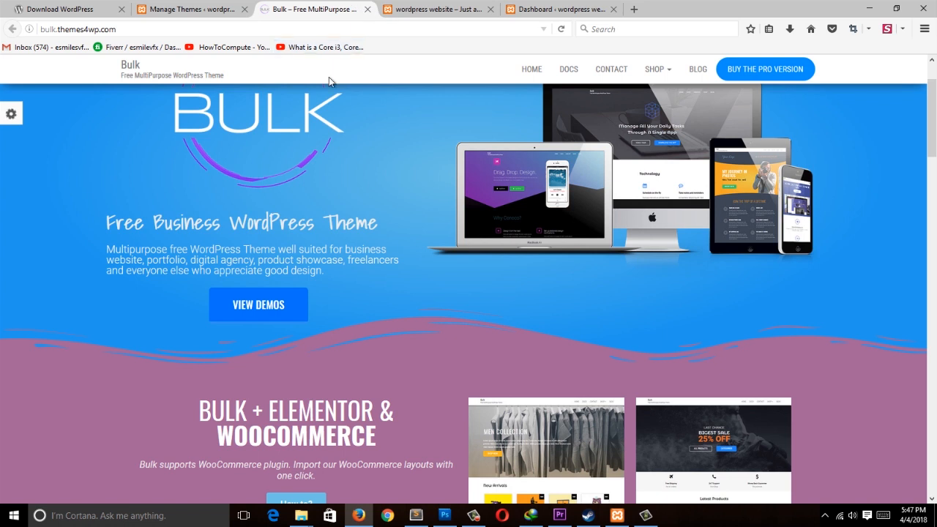
{"action": "left_click", "coordinate": [362, 29]}
{"action": "left_click", "coordinate": [367, 9]}
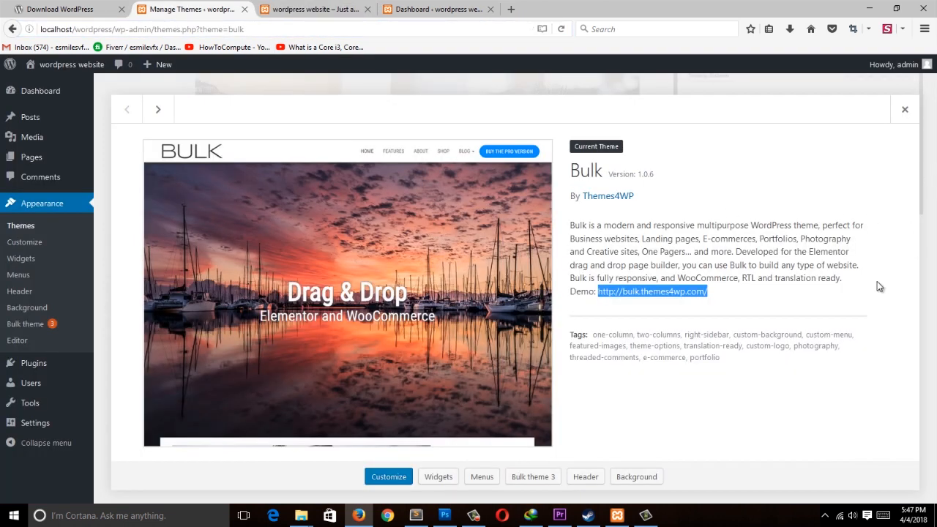
Step: Open the Bulk theme in the Customizer, and in the site tab go through the dashboard's Themes screen to the Customizer too
{"action": "left_click", "coordinate": [389, 476]}
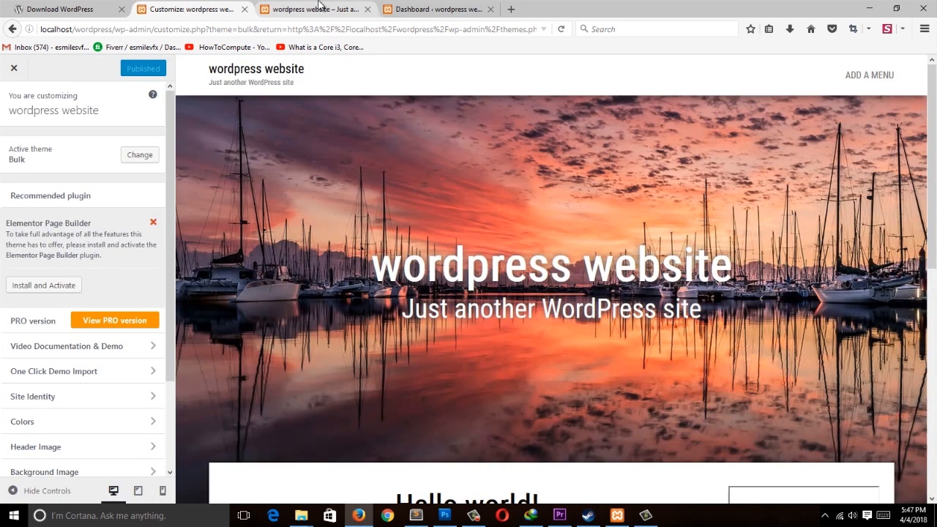
{"action": "left_click", "coordinate": [320, 6]}
{"action": "mouse_move", "coordinate": [56, 66]}
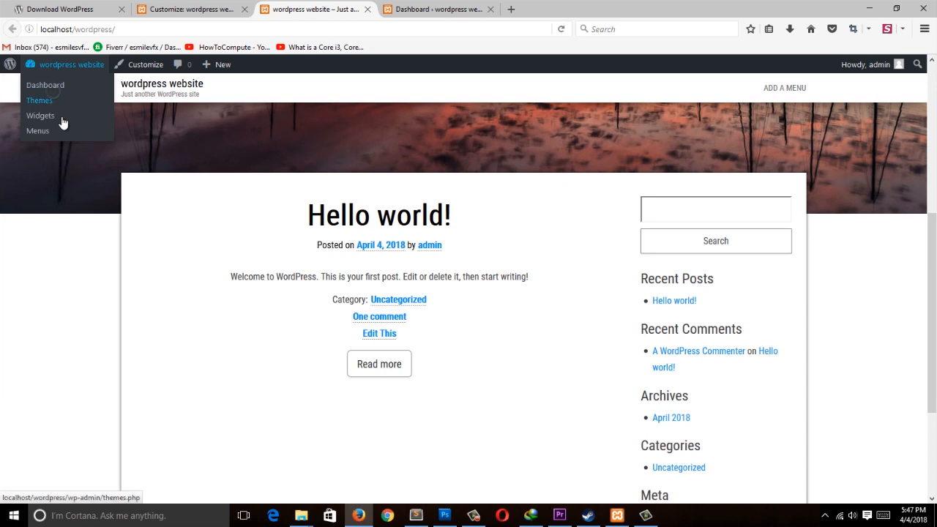
{"action": "left_click", "coordinate": [71, 90]}
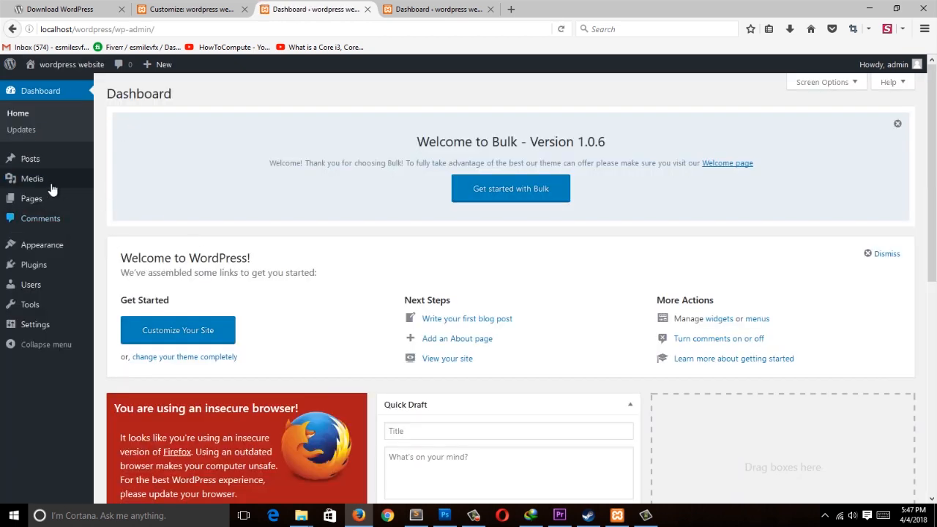
{"action": "left_click", "coordinate": [22, 247]}
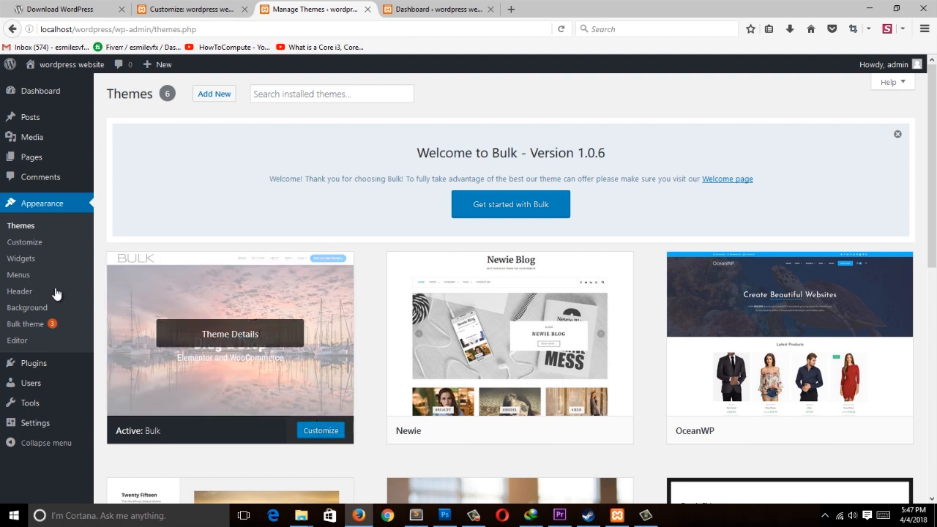
{"action": "left_click", "coordinate": [45, 242]}
Step: Browse the Bulk Customizer's panels and open the Widgets section
{"action": "left_click", "coordinate": [188, 7]}
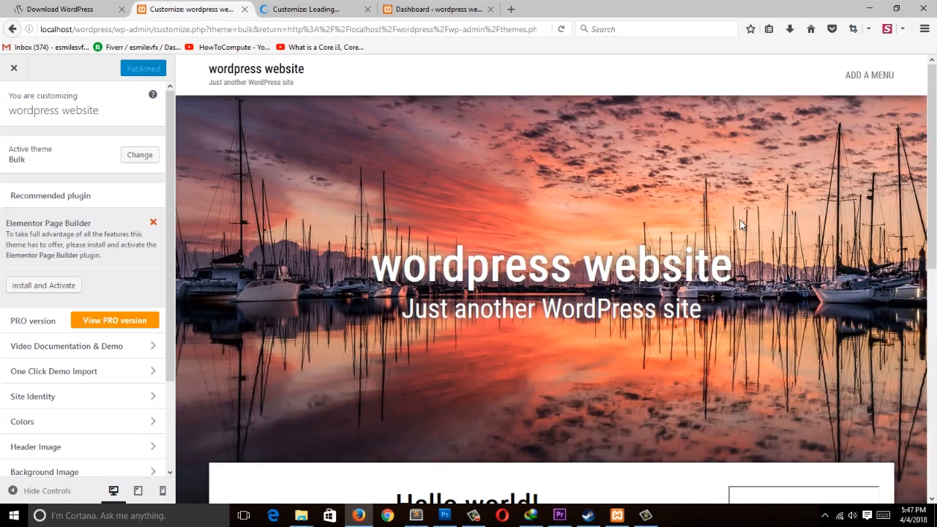
{"action": "scroll", "coordinate": [899, 351], "scroll_direction": "down", "scroll_amount": 6}
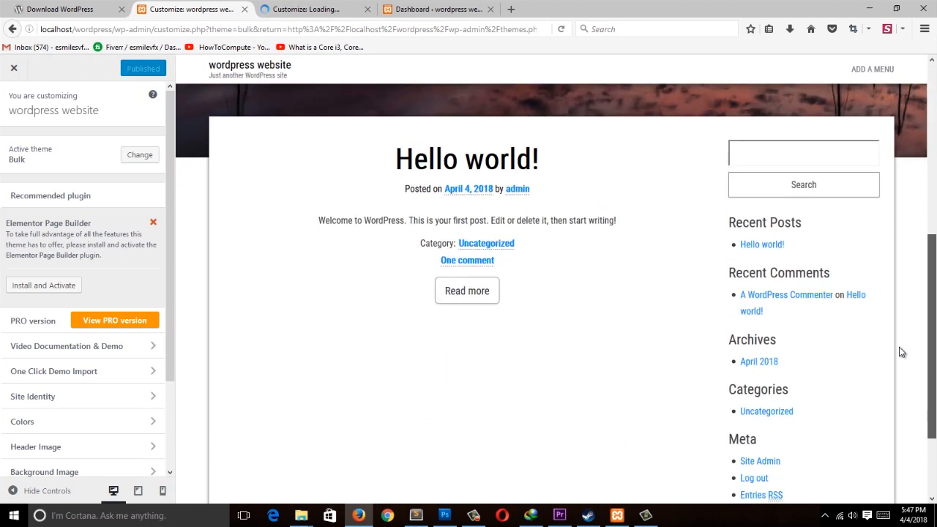
{"action": "scroll", "coordinate": [899, 387], "scroll_direction": "up", "scroll_amount": 7}
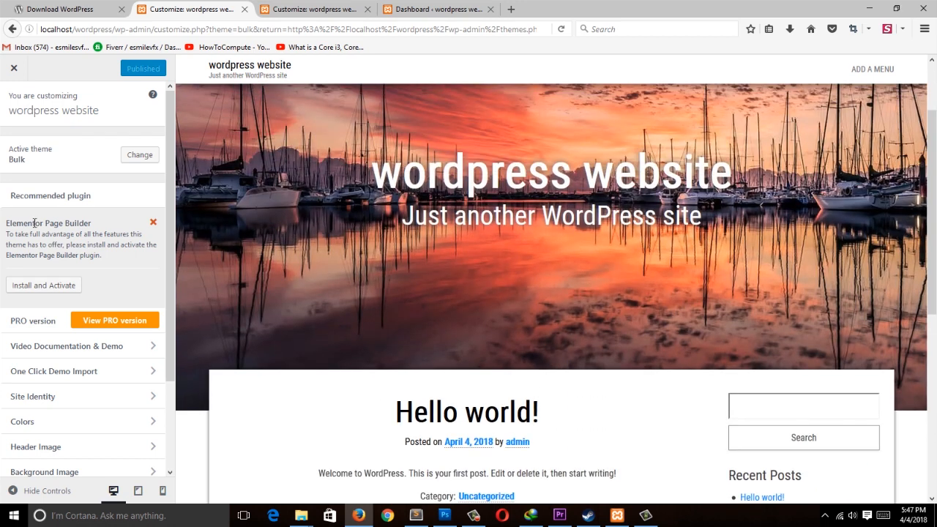
{"action": "left_click_drag", "start_coordinate": [162, 182], "coordinate": [174, 216]}
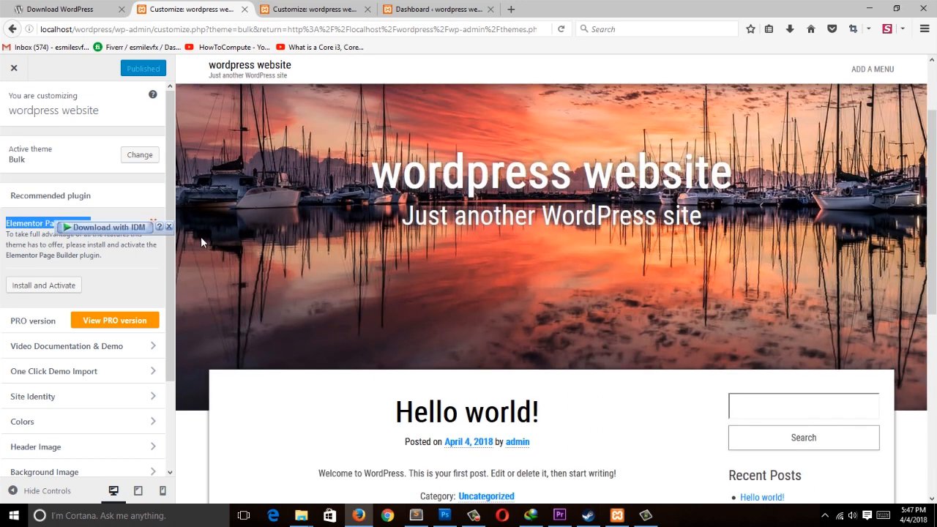
{"action": "left_click", "coordinate": [154, 183]}
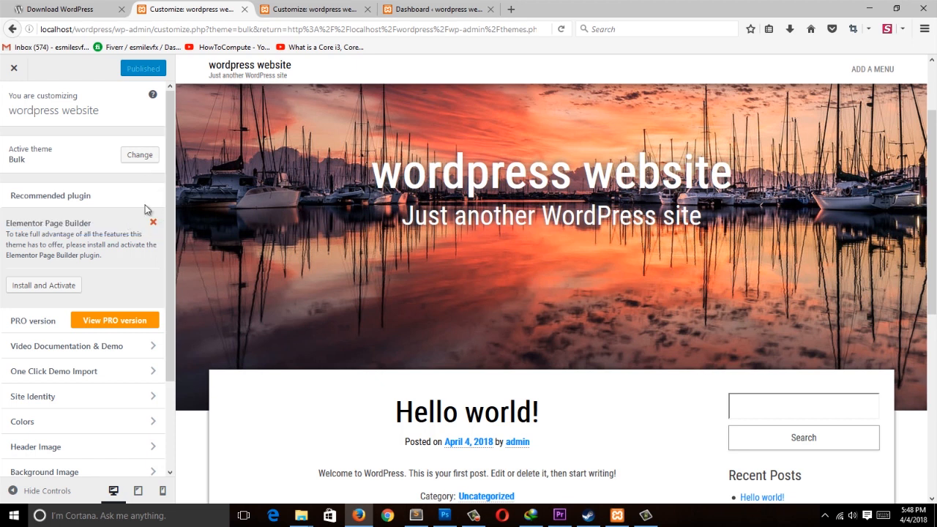
{"action": "left_click_drag", "start_coordinate": [166, 257], "coordinate": [167, 396]}
{"action": "left_click", "coordinate": [125, 268]}
{"action": "left_click", "coordinate": [142, 275]}
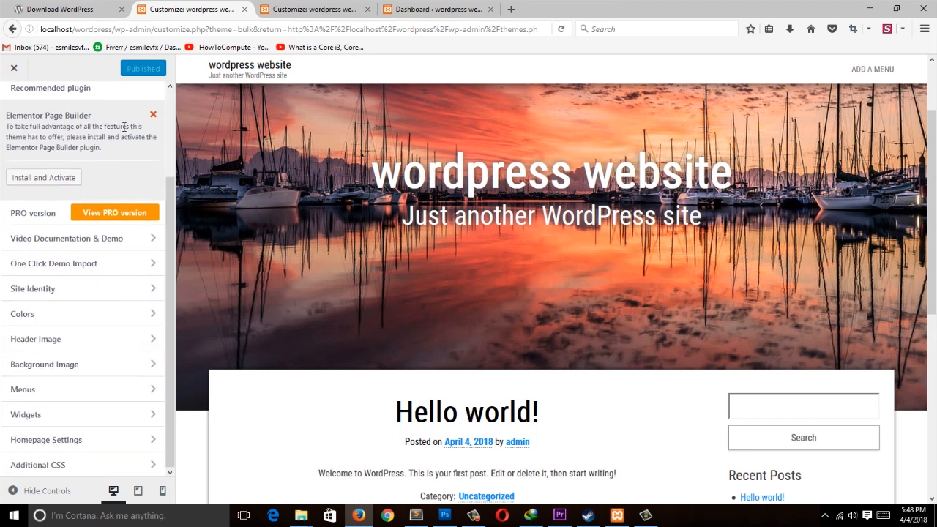
{"action": "left_click", "coordinate": [21, 421]}
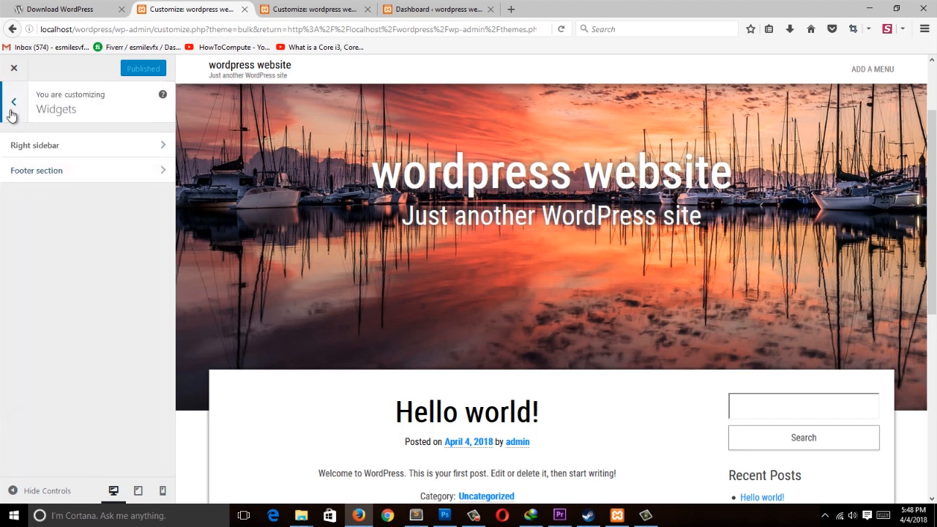
{"action": "left_click", "coordinate": [12, 110]}
Step: Close the Customizer in the other tab and activate the Newie theme from the Themes screen
{"action": "left_click", "coordinate": [333, 8]}
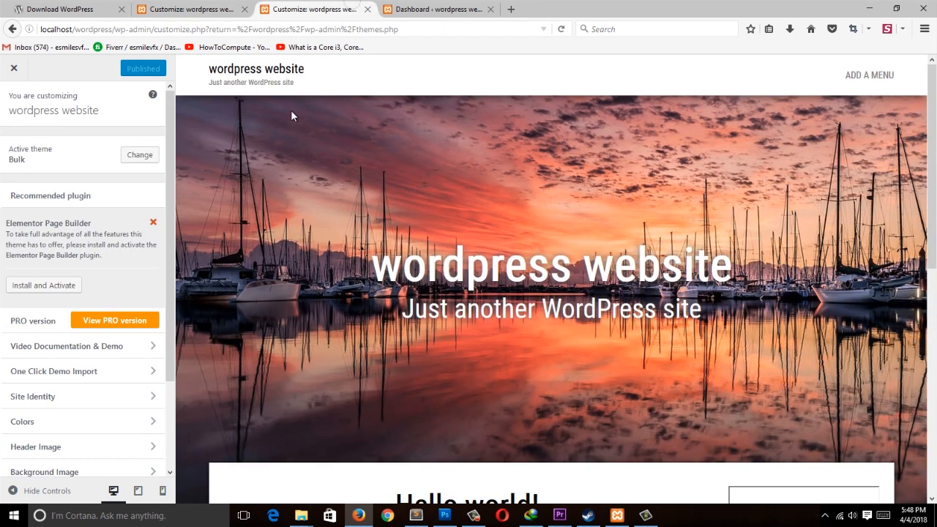
{"action": "left_click", "coordinate": [12, 28]}
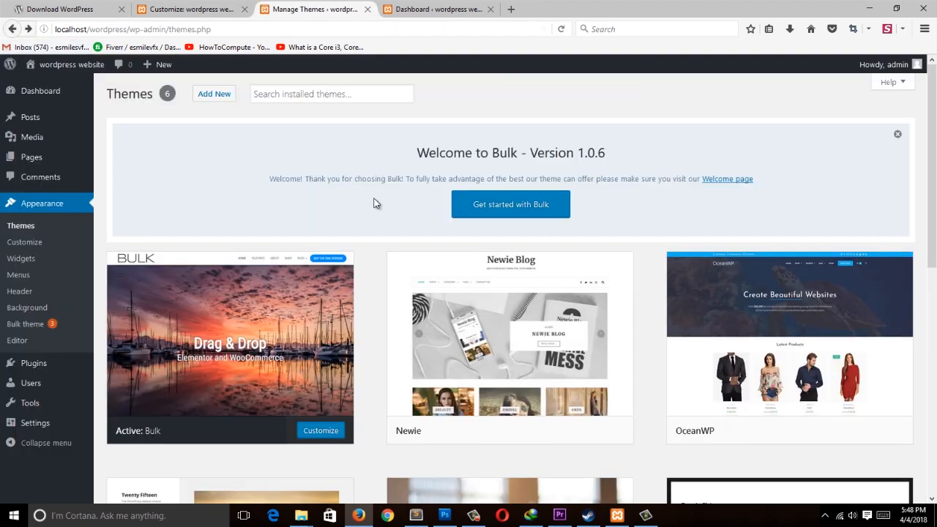
{"action": "left_click", "coordinate": [542, 432]}
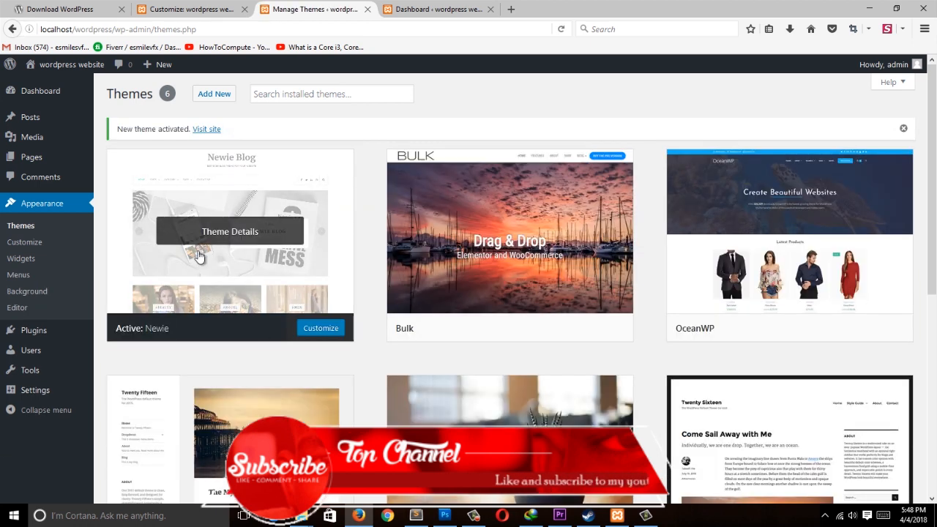
Step: Open the Newie theme in the Customizer and compare it with the Bulk Customizer tab
{"action": "left_click", "coordinate": [311, 329]}
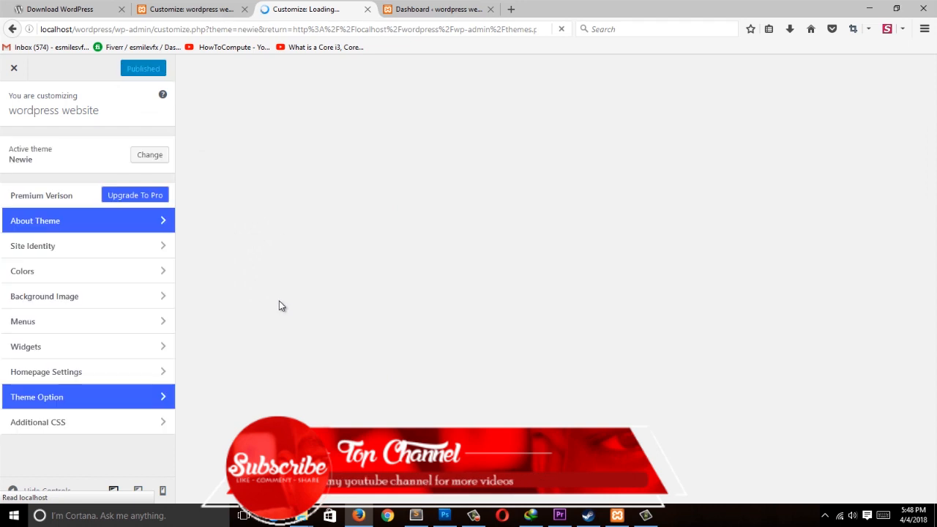
{"action": "left_click", "coordinate": [208, 9]}
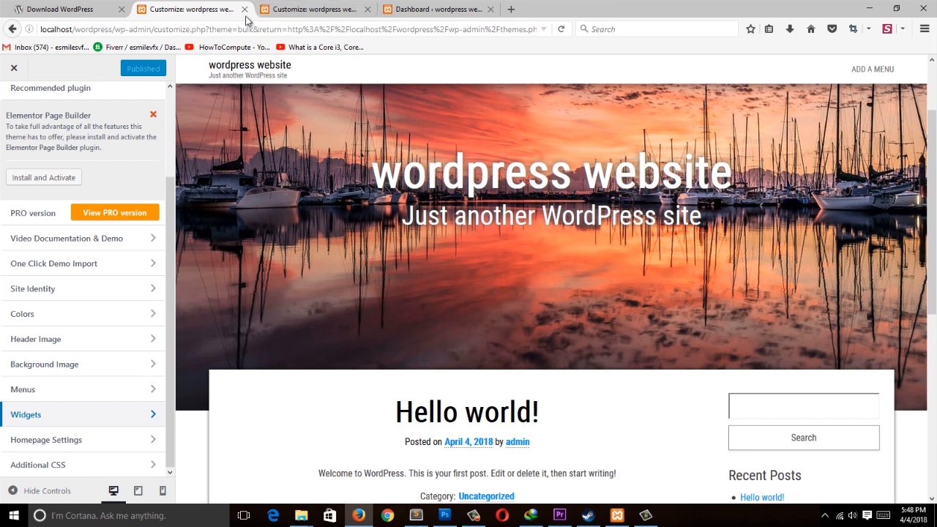
{"action": "left_click", "coordinate": [308, 9]}
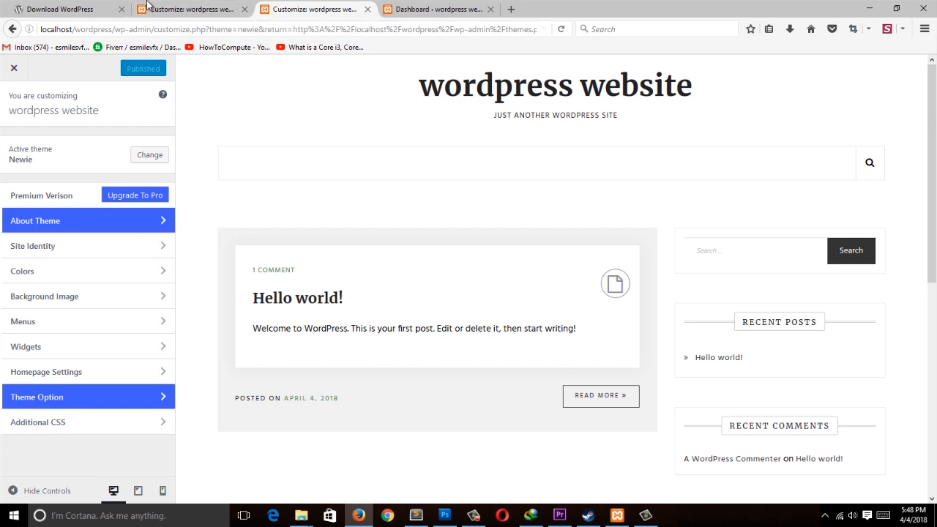
{"action": "left_click", "coordinate": [189, 8]}
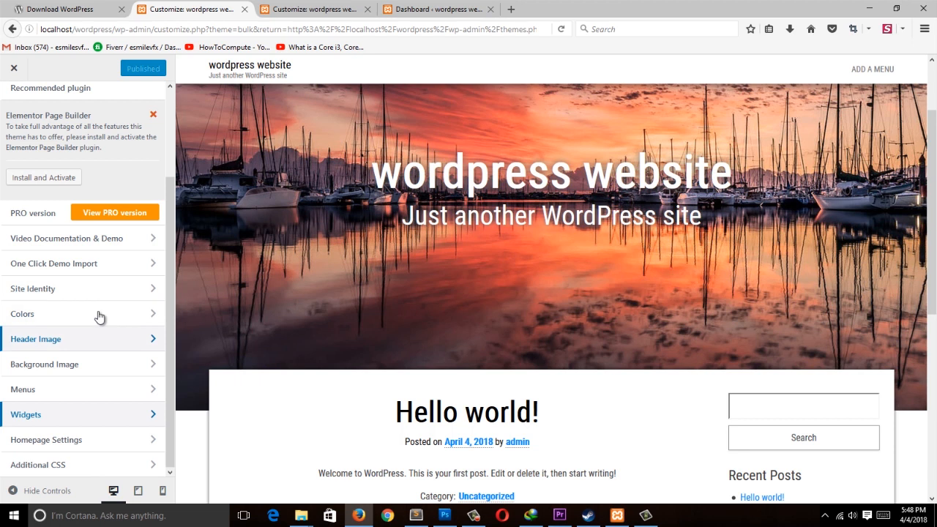
{"action": "left_click", "coordinate": [312, 7]}
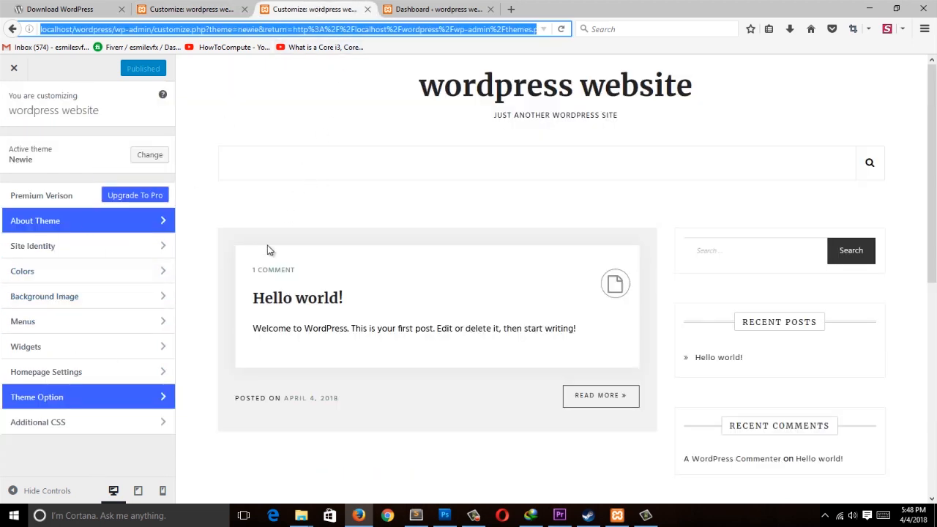
{"action": "left_click", "coordinate": [196, 10]}
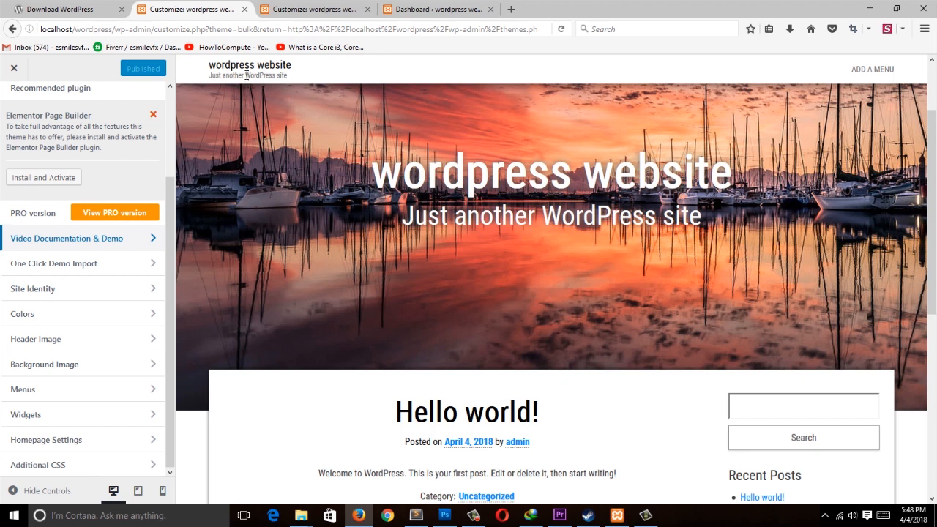
{"action": "left_click", "coordinate": [315, 8]}
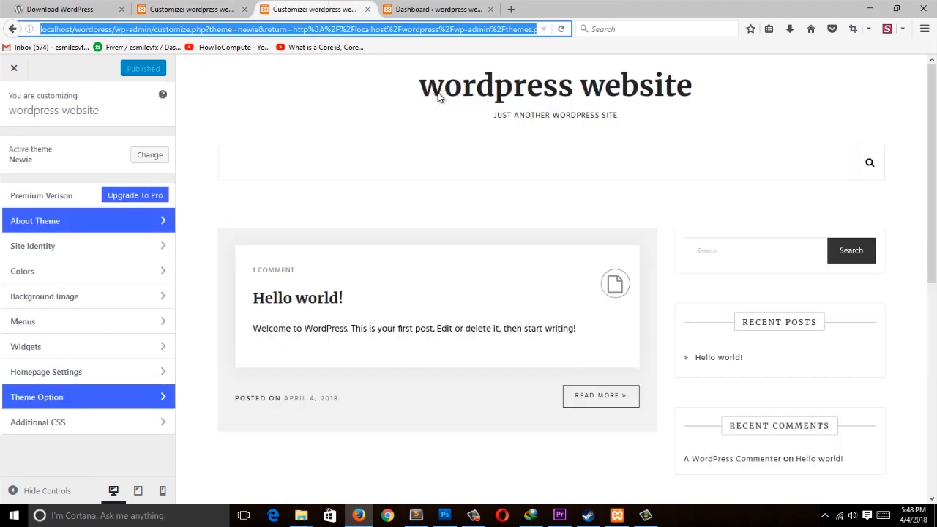
{"action": "left_click", "coordinate": [175, 9]}
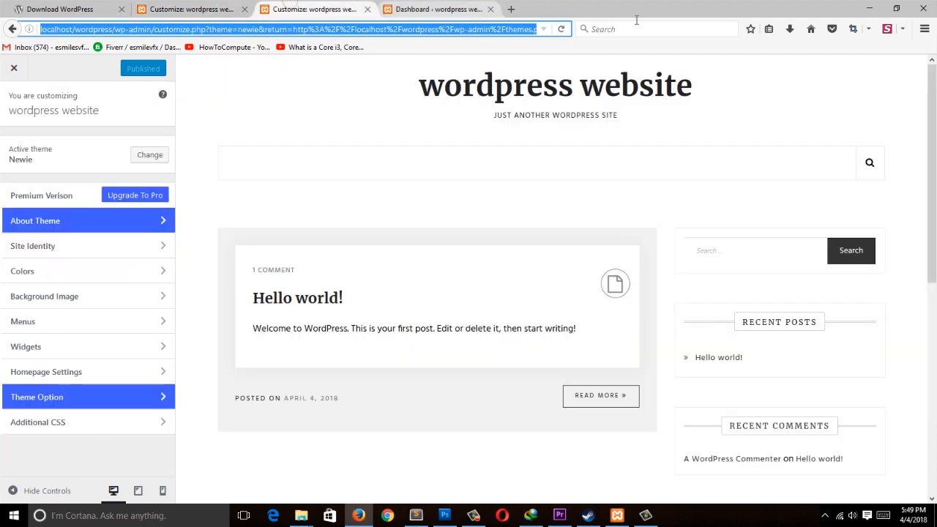
Step: Switch between the Customizer and dashboard tabs, then activate the Bulk theme from the Themes screen
{"action": "left_click", "coordinate": [293, 8]}
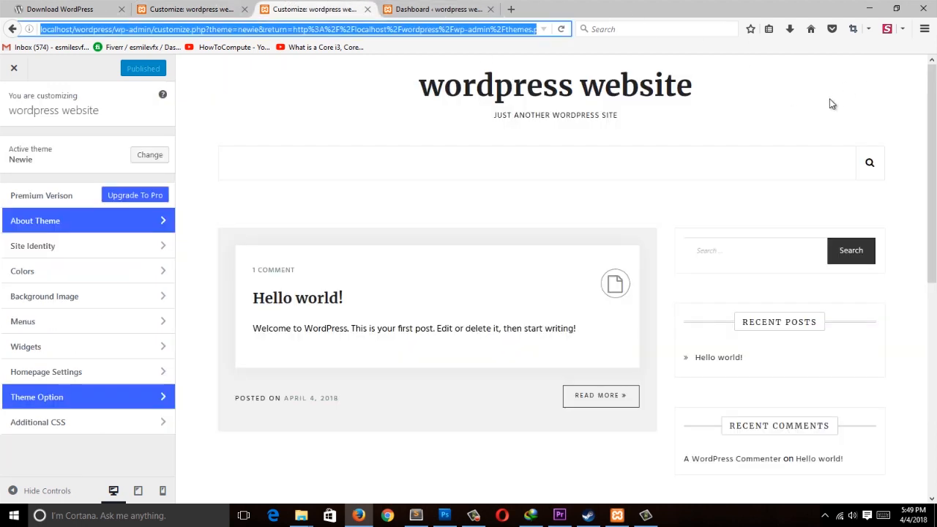
{"action": "left_click", "coordinate": [367, 9]}
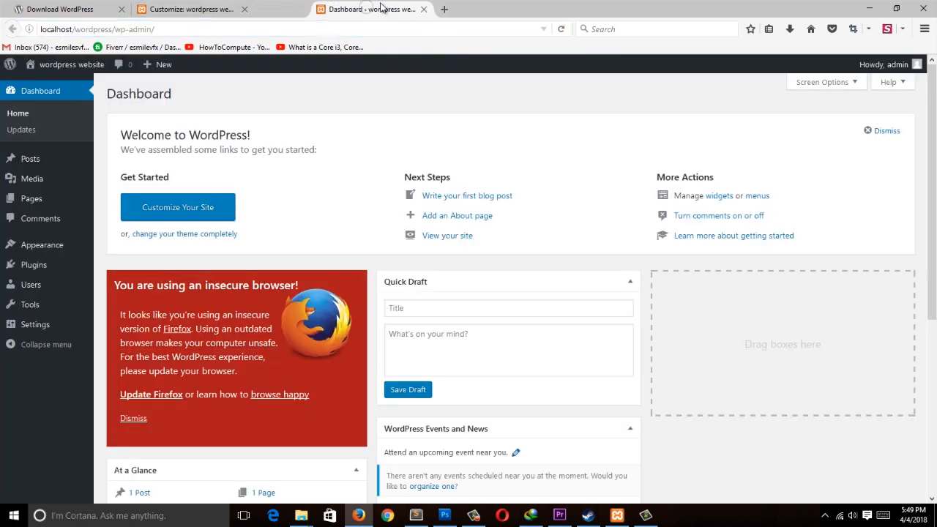
{"action": "left_click", "coordinate": [187, 9]}
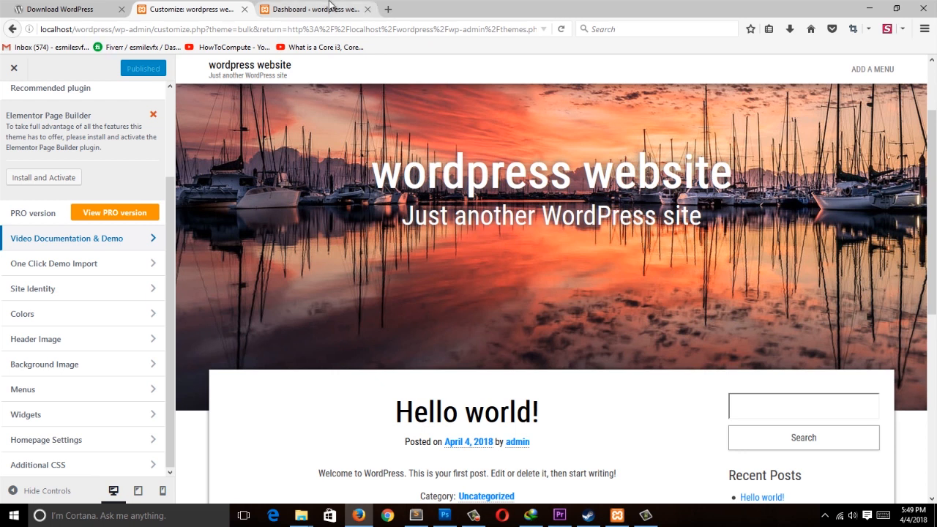
{"action": "left_click", "coordinate": [292, 9]}
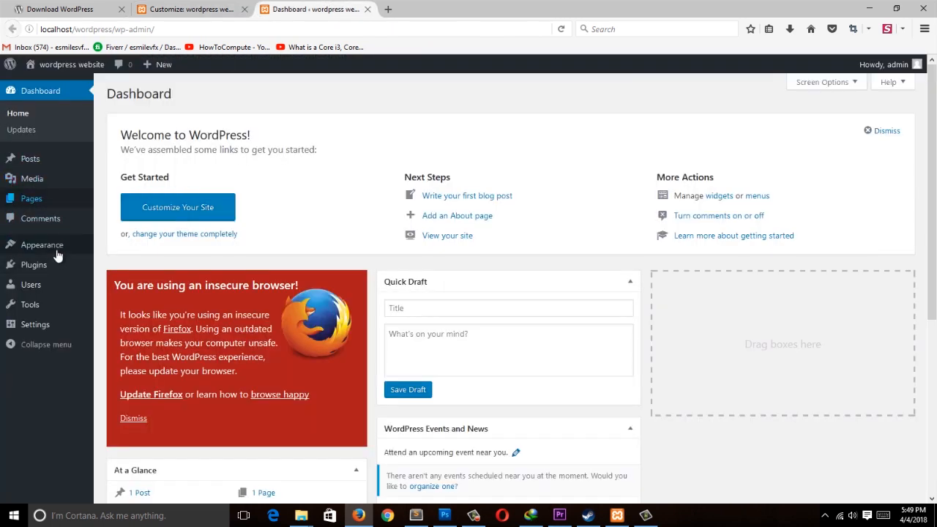
{"action": "mouse_move", "coordinate": [56, 249]}
{"action": "left_click", "coordinate": [116, 248]}
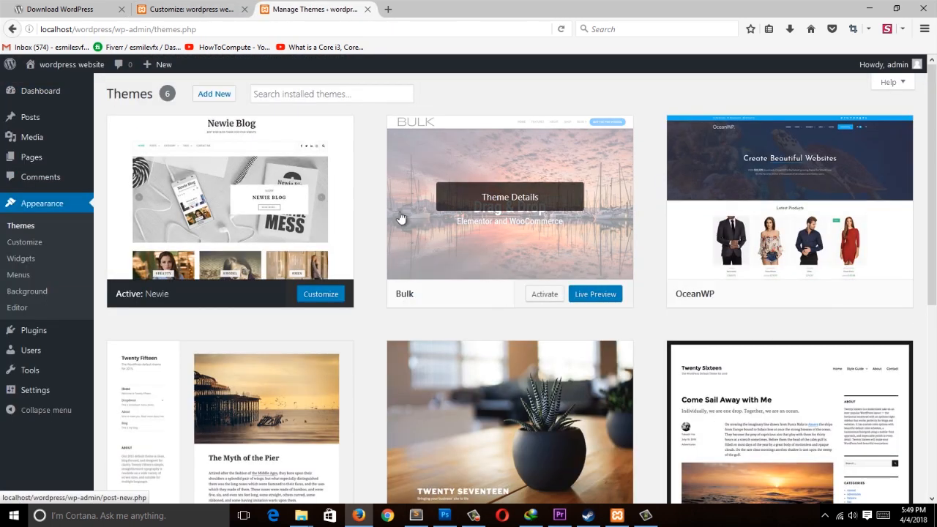
{"action": "left_click", "coordinate": [546, 296]}
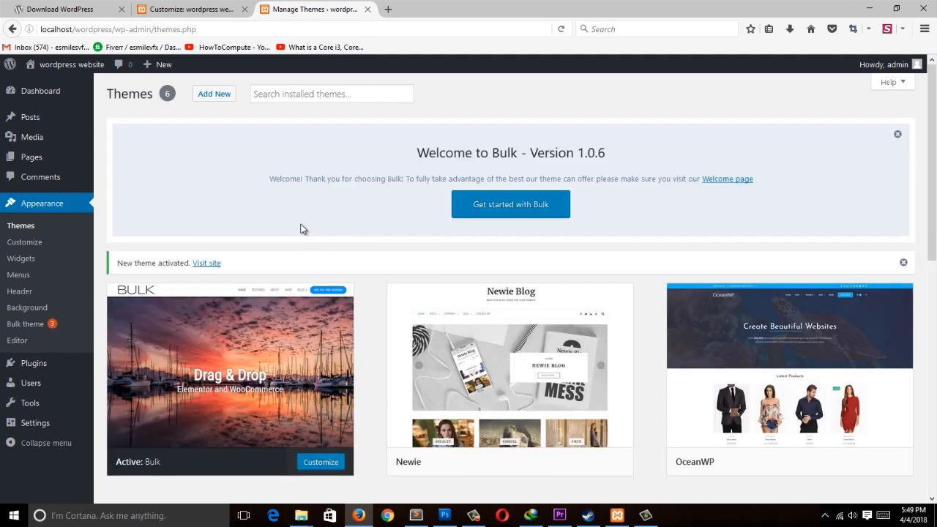
Step: Open the Menus screen and examine the Pages and Posts item boxes and the menu structure
{"action": "left_click", "coordinate": [22, 285]}
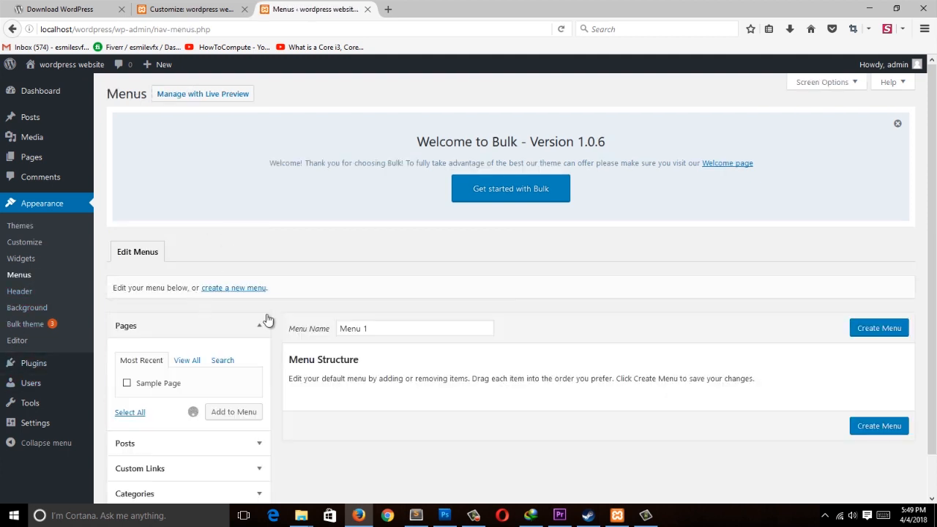
{"action": "left_click", "coordinate": [213, 9]}
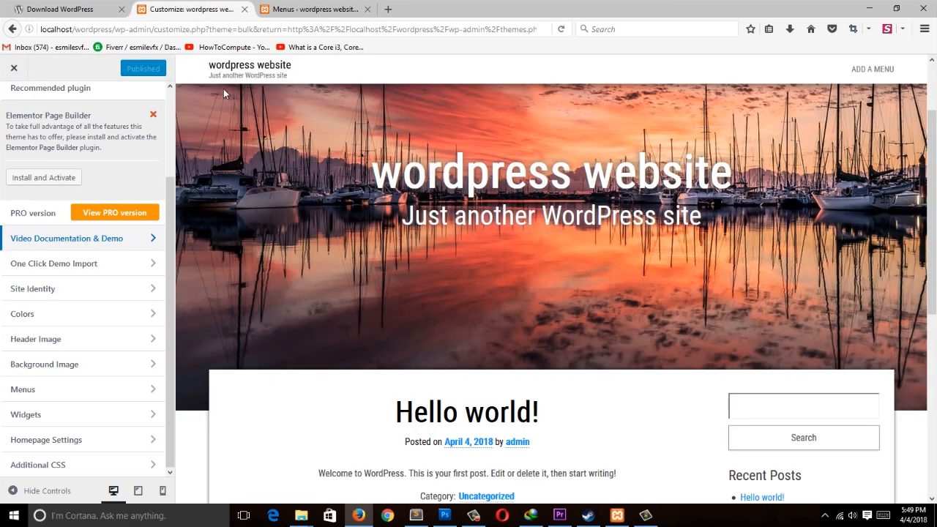
{"action": "left_click", "coordinate": [284, 9]}
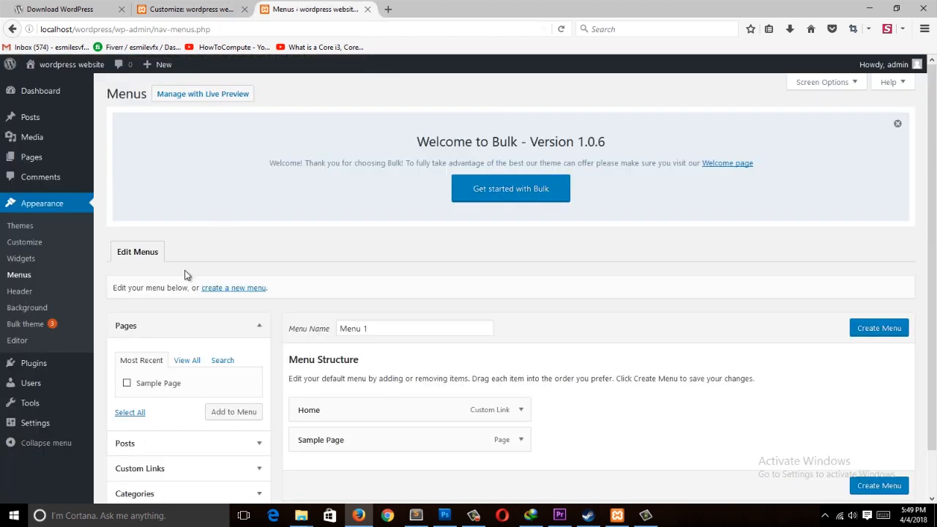
{"action": "scroll", "coordinate": [935, 167], "scroll_direction": "down", "scroll_amount": 1}
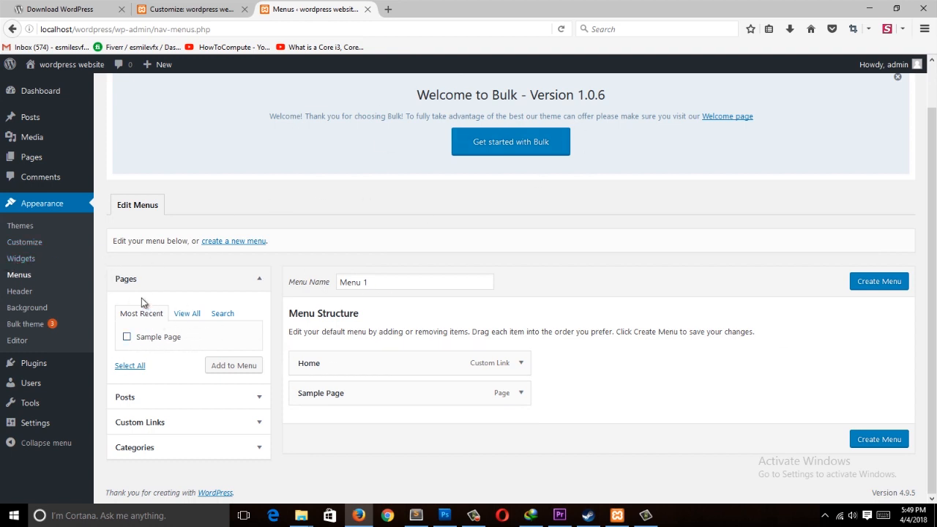
{"action": "left_click", "coordinate": [219, 396]}
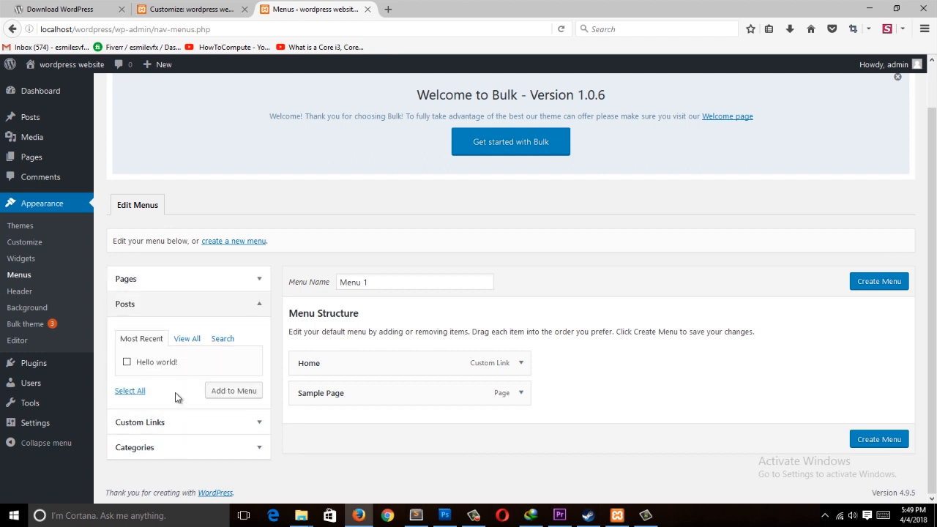
{"action": "left_click", "coordinate": [233, 279]}
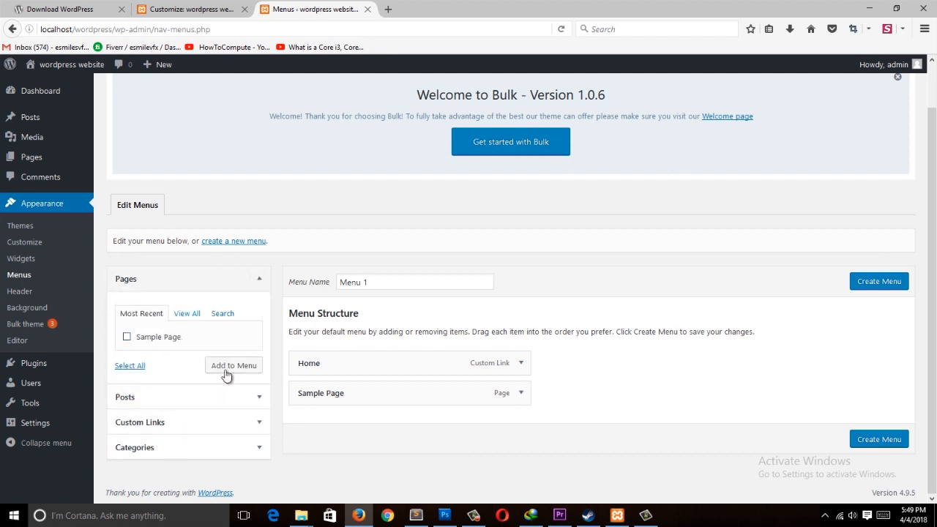
{"action": "left_click", "coordinate": [246, 397]}
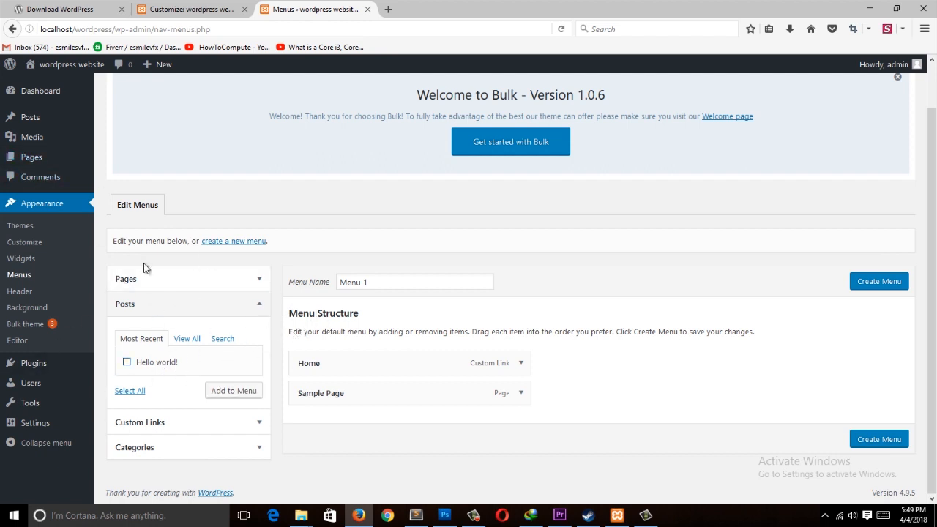
{"action": "left_click", "coordinate": [262, 303]}
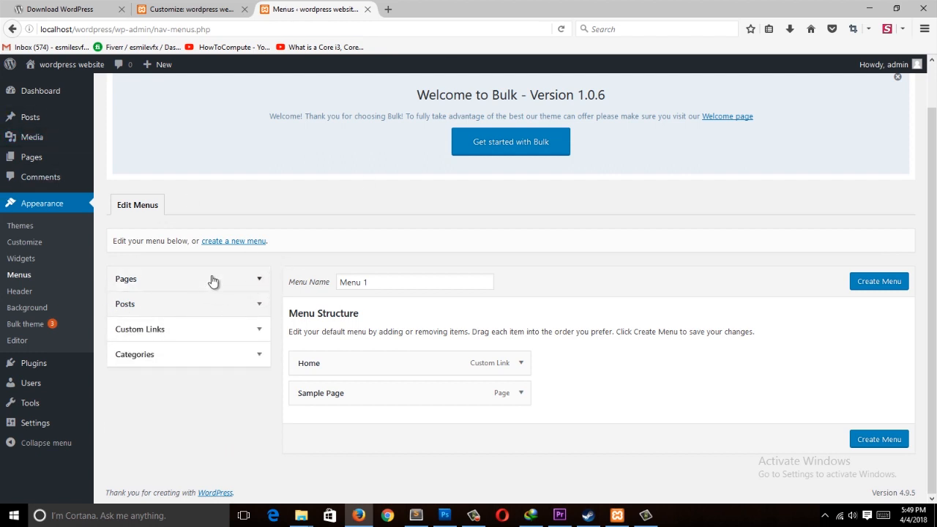
Step: Start a new page and give it the title about us
{"action": "left_click", "coordinate": [38, 158]}
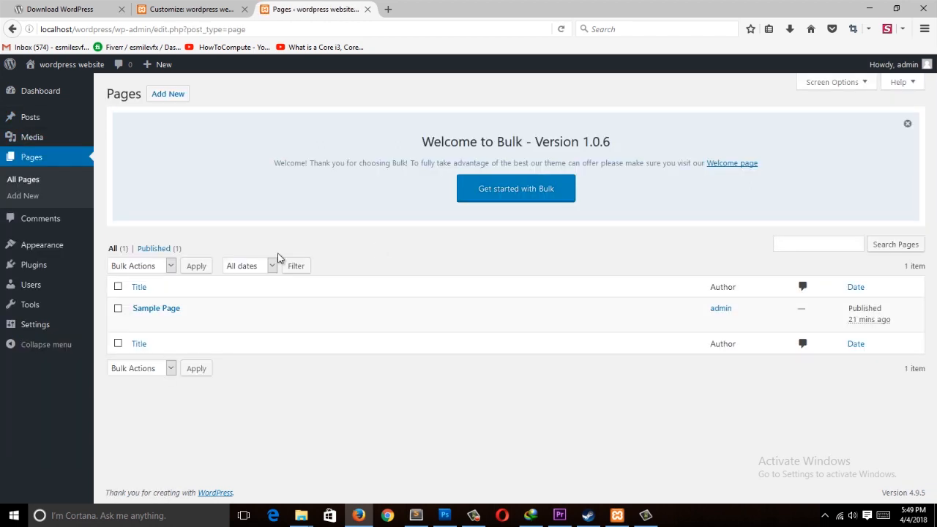
{"action": "left_click", "coordinate": [161, 95]}
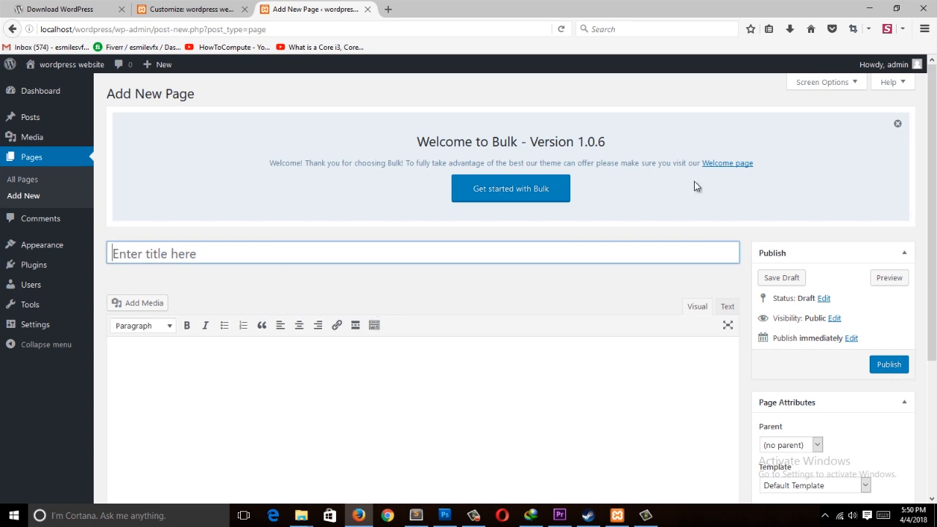
{"action": "left_click_drag", "start_coordinate": [931, 144], "coordinate": [905, 178]}
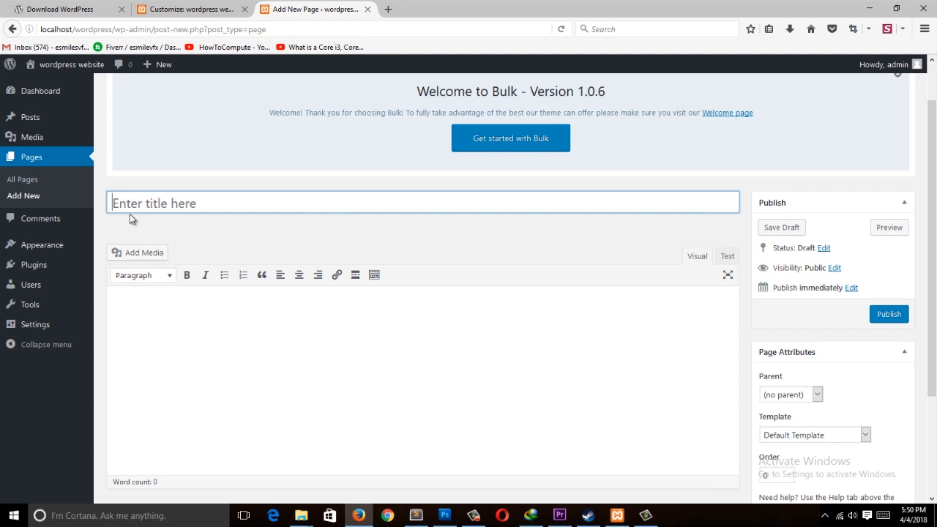
{"action": "type", "text": "about us"}
Step: Open a new browser tab and search the web for lorem ipsum
{"action": "left_click", "coordinate": [387, 9]}
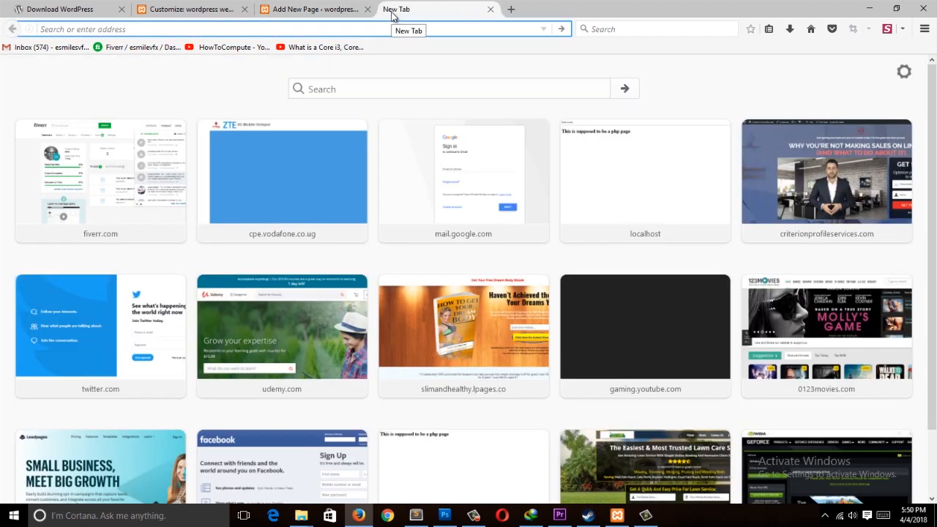
{"action": "type", "text": "lorem"}
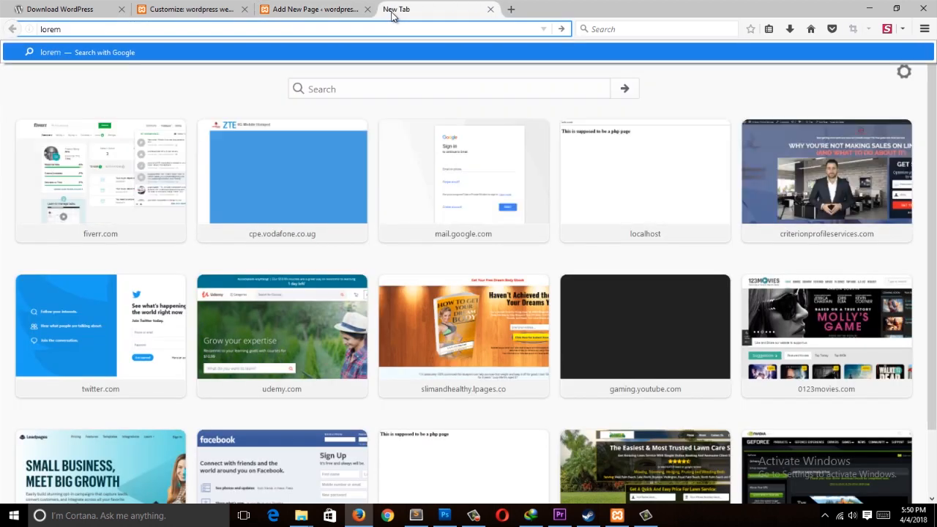
{"action": "type", "text": " ipsum"}
{"action": "key", "text": "Return"}
Step: Copy the lorem ipsum paragraphs from lipsum.com and paste them into the about us page body
{"action": "left_click", "coordinate": [315, 8]}
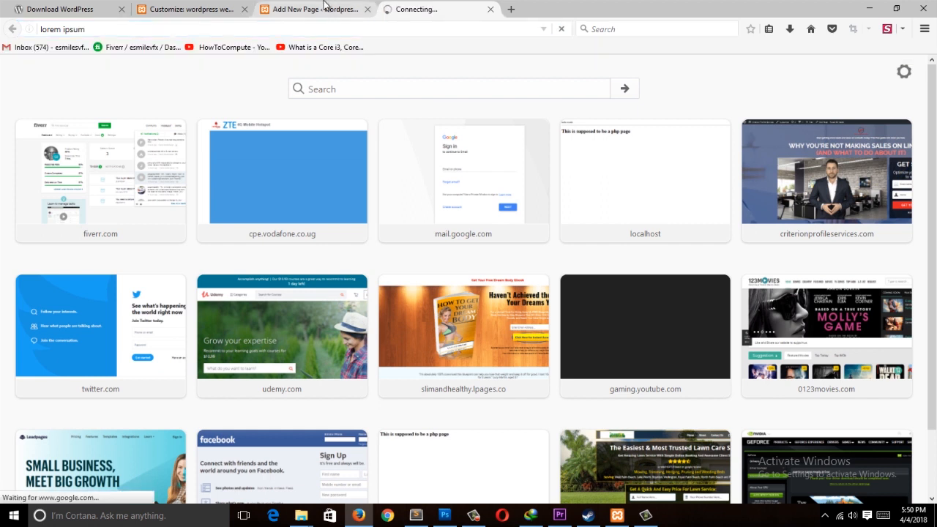
{"action": "scroll", "coordinate": [544, 310], "scroll_direction": "down", "scroll_amount": 3}
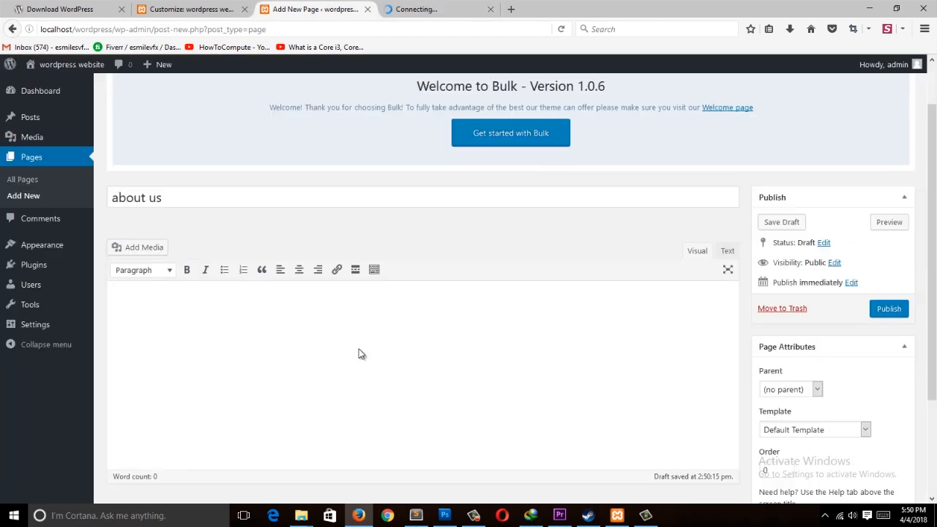
{"action": "left_click", "coordinate": [358, 351]}
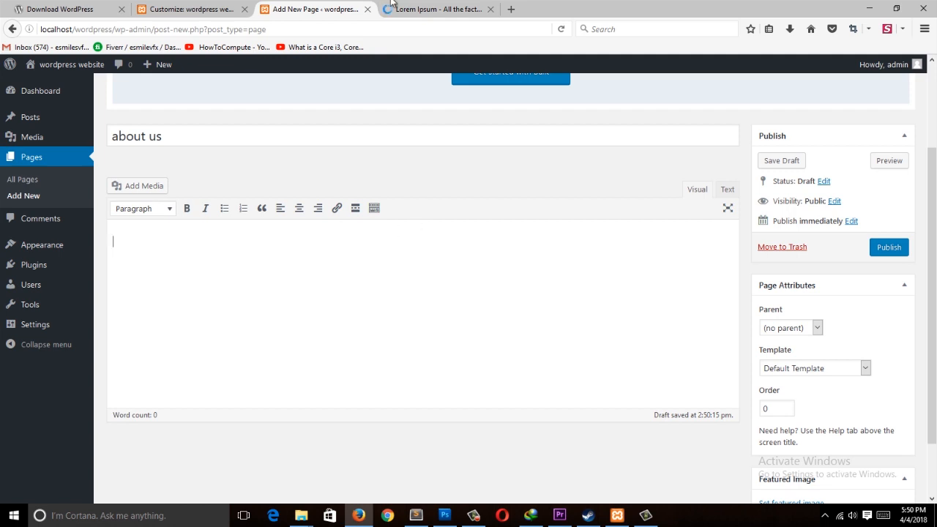
{"action": "left_click", "coordinate": [409, 9]}
{"action": "scroll", "coordinate": [222, 153], "scroll_direction": "down", "scroll_amount": 3}
{"action": "left_click_drag", "start_coordinate": [590, 220], "coordinate": [354, 121]}
{"action": "key", "text": "ctrl+c"}
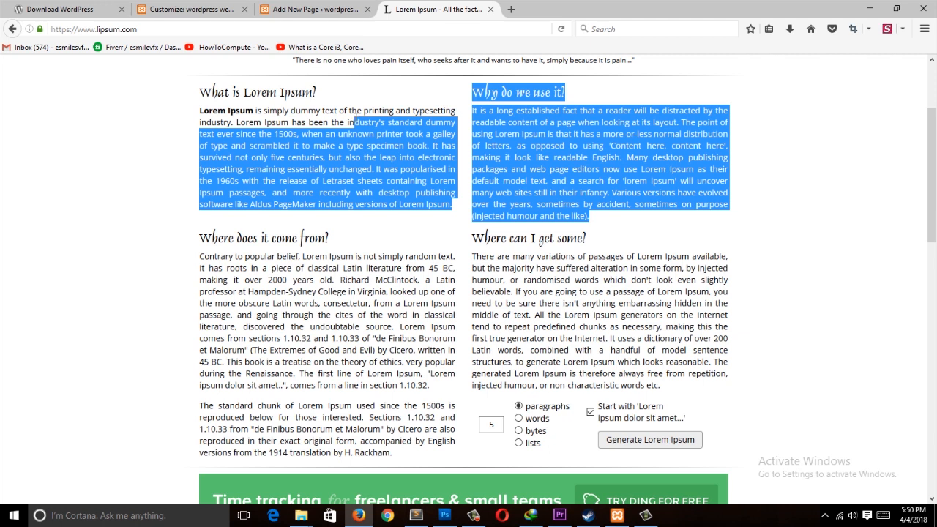
{"action": "left_click", "coordinate": [338, 10]}
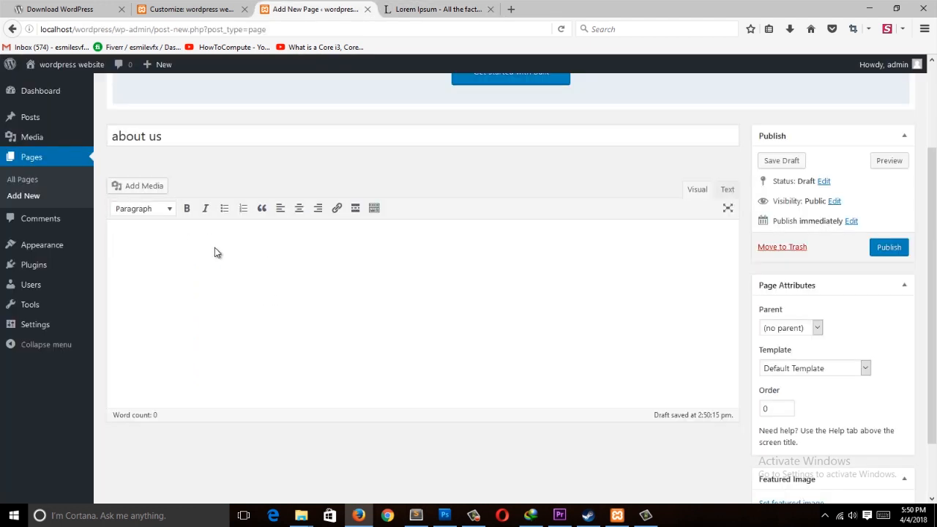
{"action": "key", "text": "ctrl+v"}
Step: Make the opening phrase bold and italic and break it onto its own line
{"action": "left_click_drag", "start_coordinate": [140, 256], "coordinate": [323, 242]}
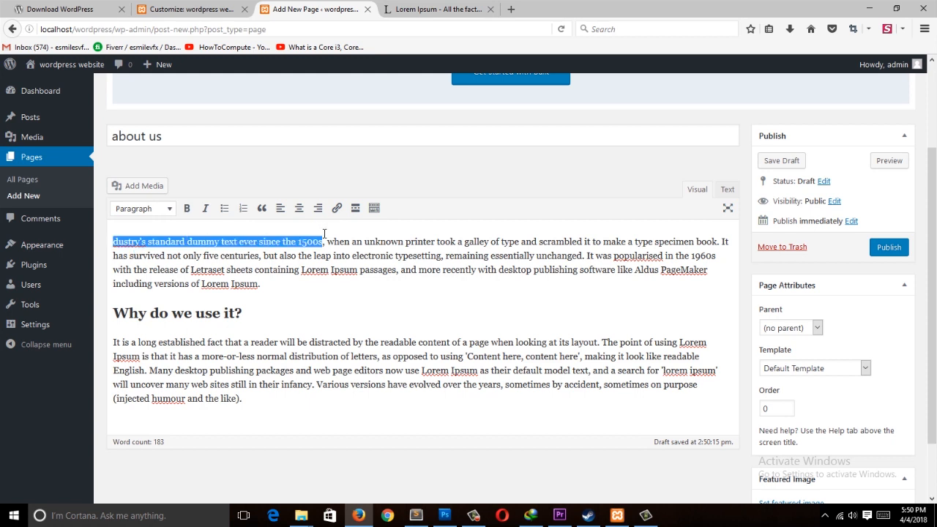
{"action": "left_click", "coordinate": [186, 208]}
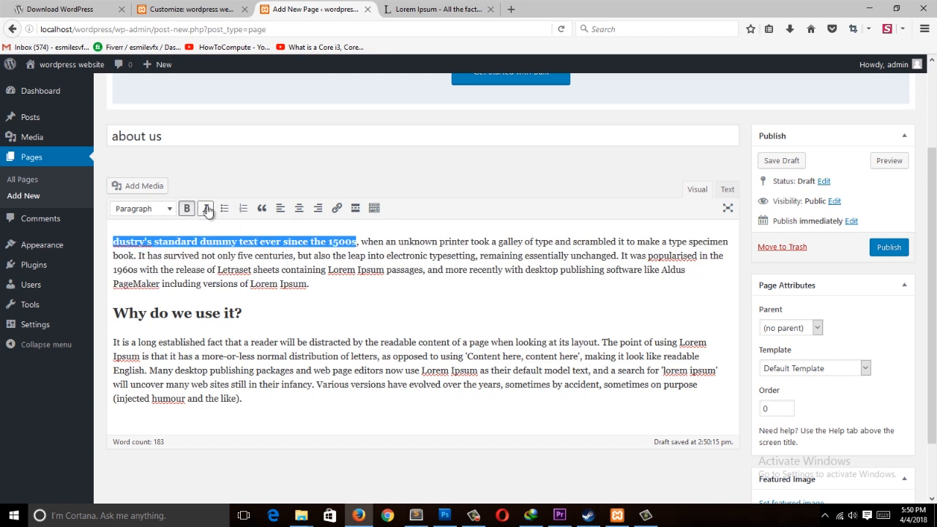
{"action": "left_click", "coordinate": [205, 208]}
{"action": "left_click", "coordinate": [363, 245]}
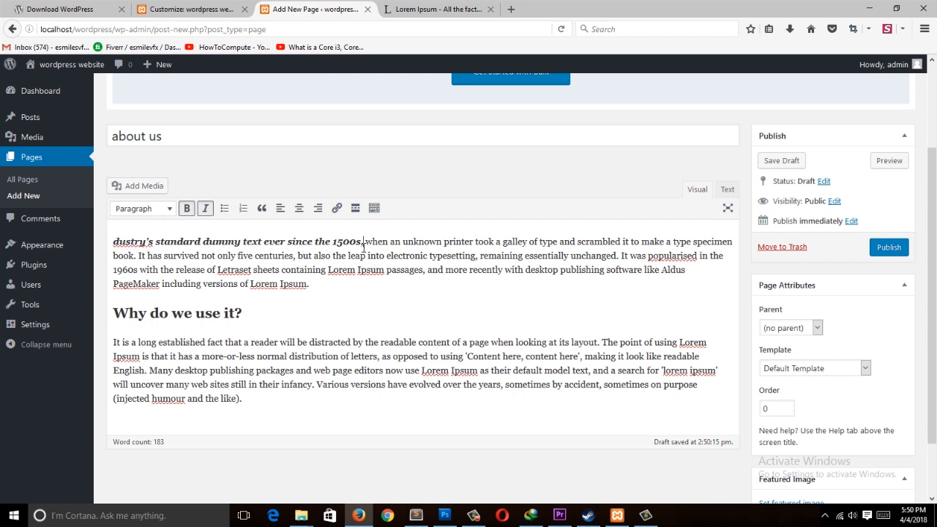
{"action": "key", "text": "Return"}
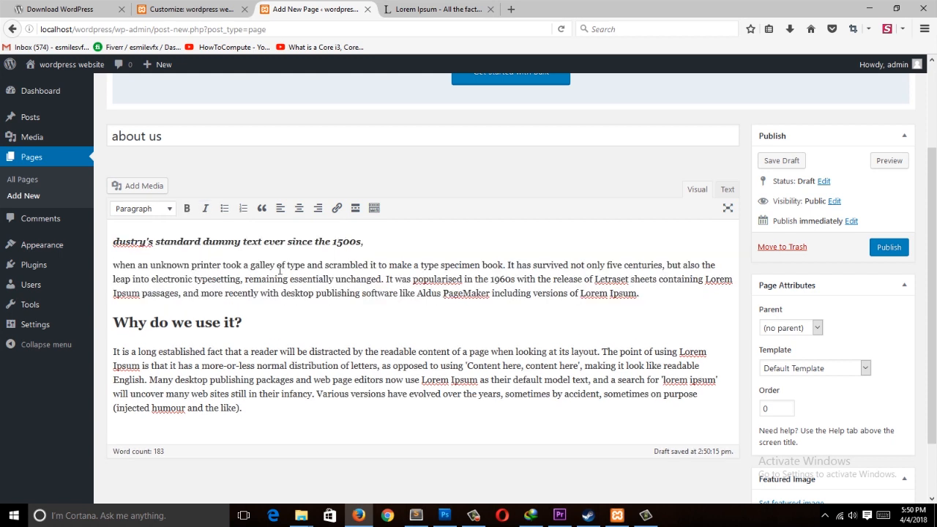
Step: Format the opening phrase line as Heading 1
{"action": "left_click_drag", "start_coordinate": [362, 242], "coordinate": [113, 242]}
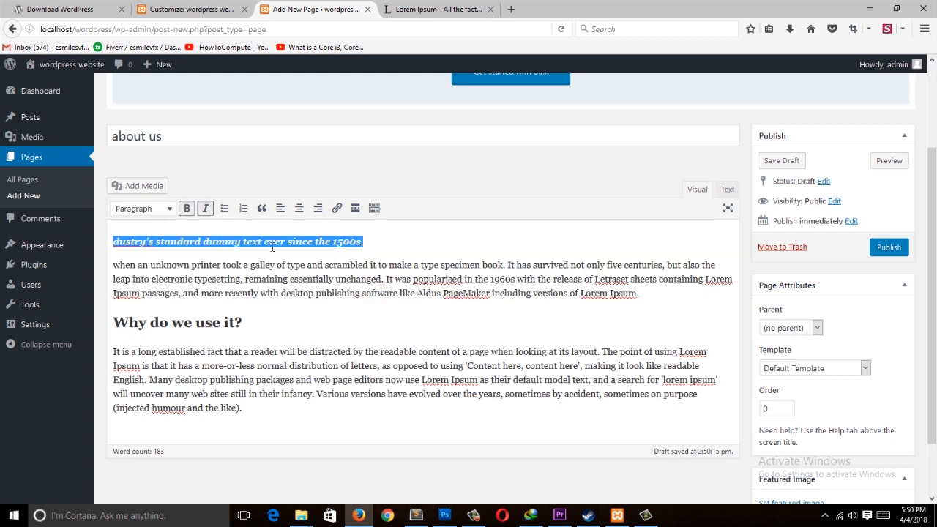
{"action": "left_click", "coordinate": [149, 212]}
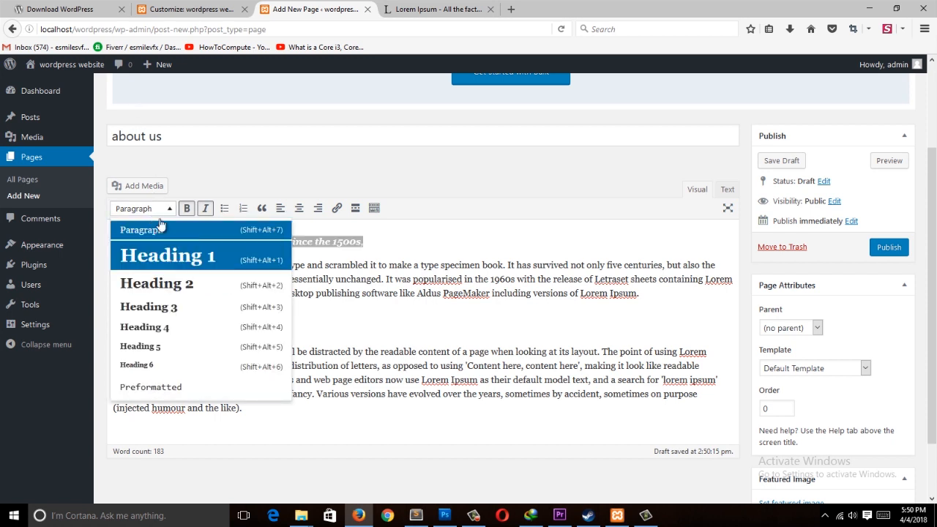
{"action": "left_click", "coordinate": [212, 262]}
{"action": "left_click", "coordinate": [212, 285]}
Step: Break the paragraph under Why do we use it? into a new line after 'Content here, content here',
{"action": "left_click_drag", "start_coordinate": [255, 343], "coordinate": [111, 344]}
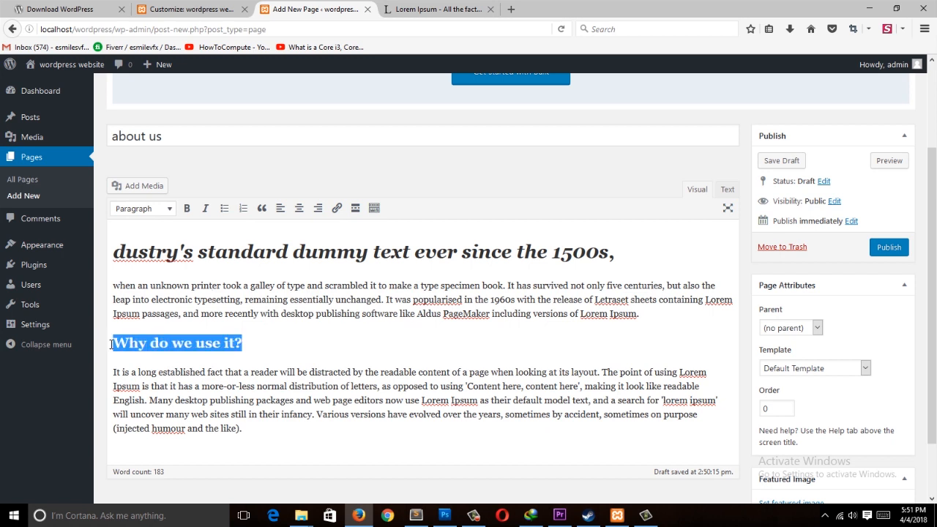
{"action": "left_click", "coordinate": [279, 373]}
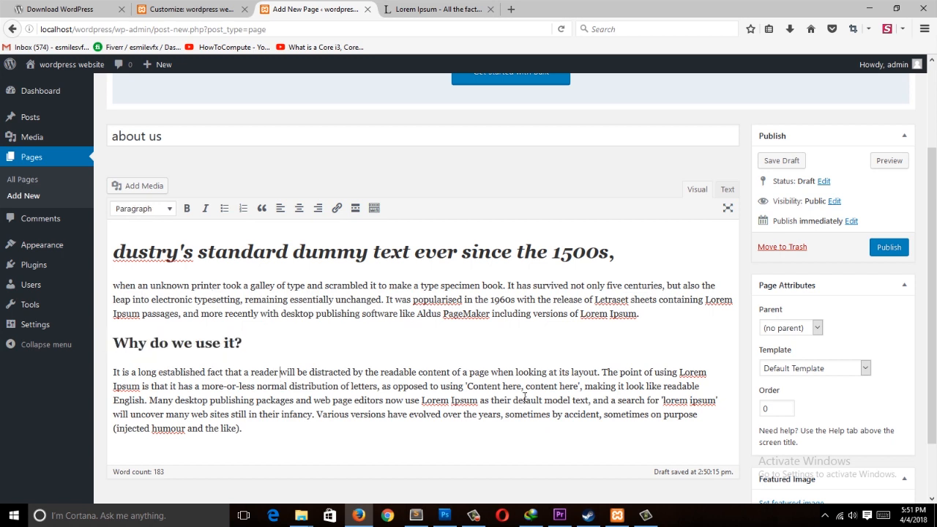
{"action": "left_click", "coordinate": [586, 387]}
{"action": "key", "text": "Return"}
{"action": "scroll", "coordinate": [394, 399], "scroll_direction": "down", "scroll_amount": 2}
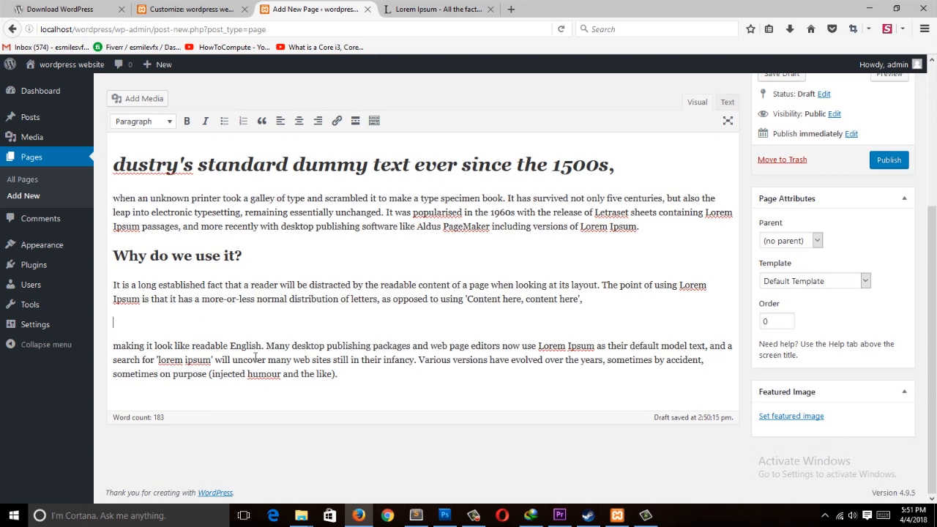
Step: Break the paragraph after 'making it look like readable English.' and format that sentence as Heading 5
{"action": "left_click_drag", "start_coordinate": [268, 350], "coordinate": [112, 346]}
{"action": "left_click", "coordinate": [271, 346]}
{"action": "key", "text": "Return"}
{"action": "left_click_drag", "start_coordinate": [262, 345], "coordinate": [113, 345]}
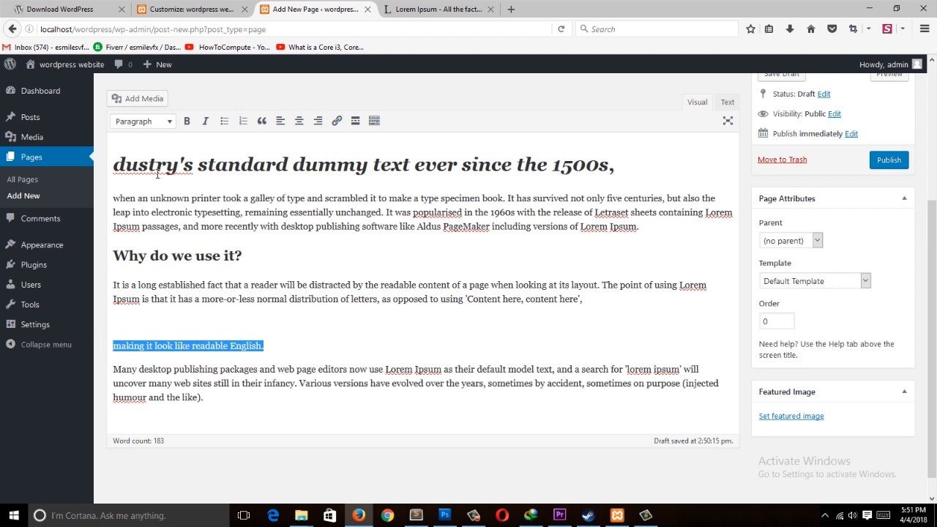
{"action": "left_click", "coordinate": [166, 124]}
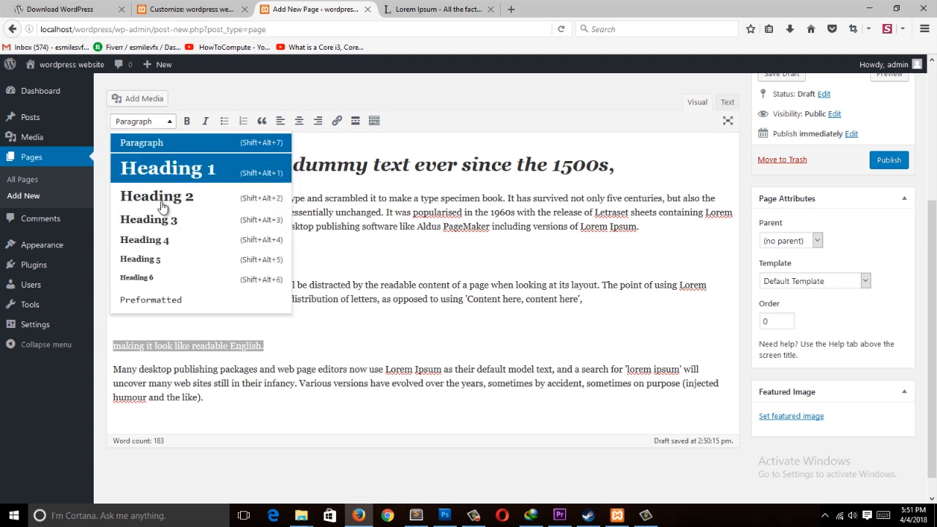
{"action": "left_click", "coordinate": [167, 260]}
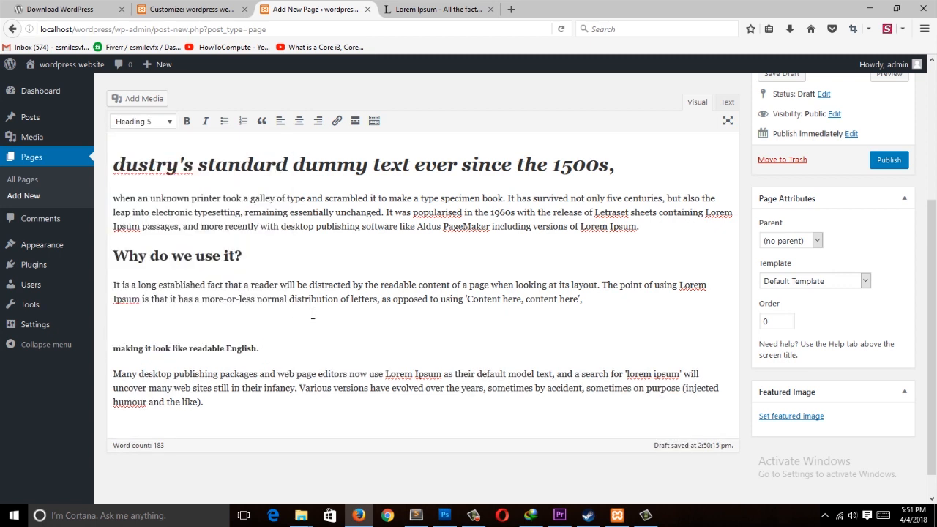
Step: Add a numbered list after the first paragraph with items cars, house, realor, youtube and twitter
{"action": "left_click", "coordinate": [661, 213]}
{"action": "key", "text": "Return"}
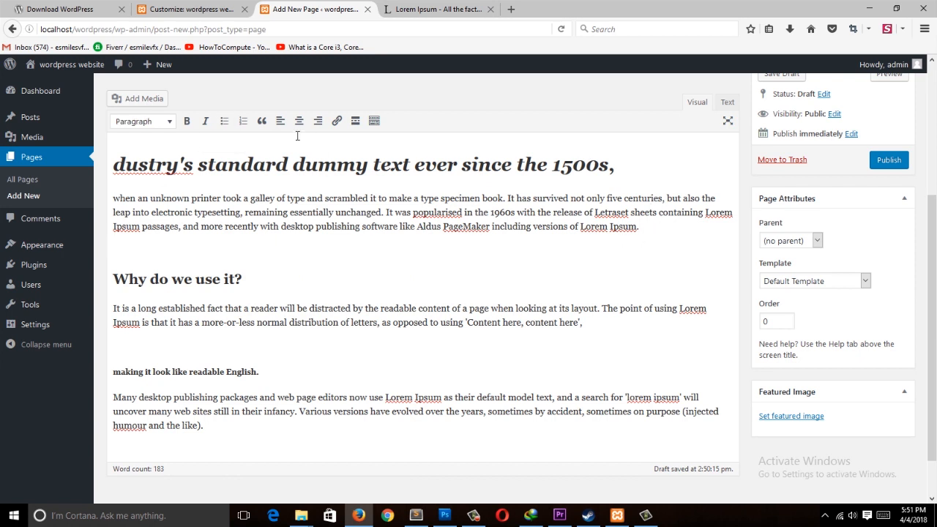
{"action": "left_click", "coordinate": [241, 121]}
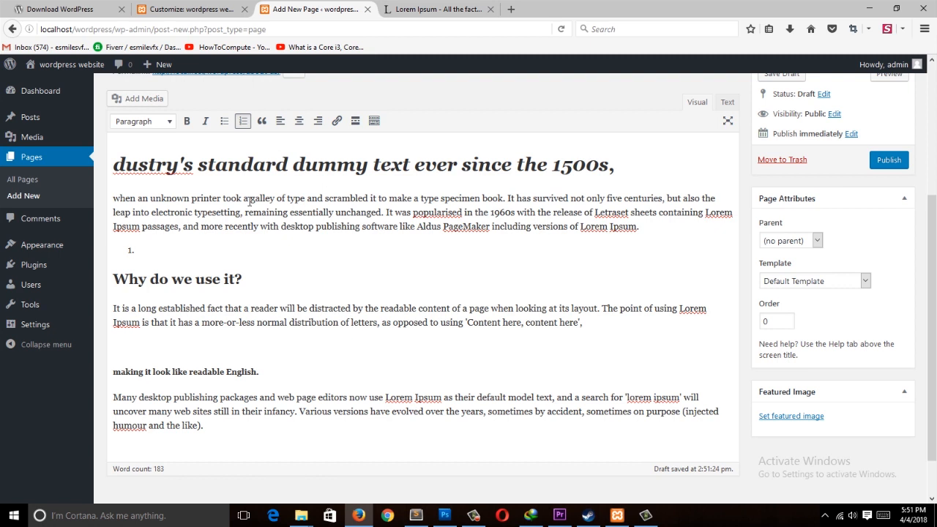
{"action": "type", "text": "cars"}
{"action": "key", "text": "Return"}
{"action": "type", "text": "house"}
{"action": "key", "text": "Return"}
{"action": "type", "text": "re"}
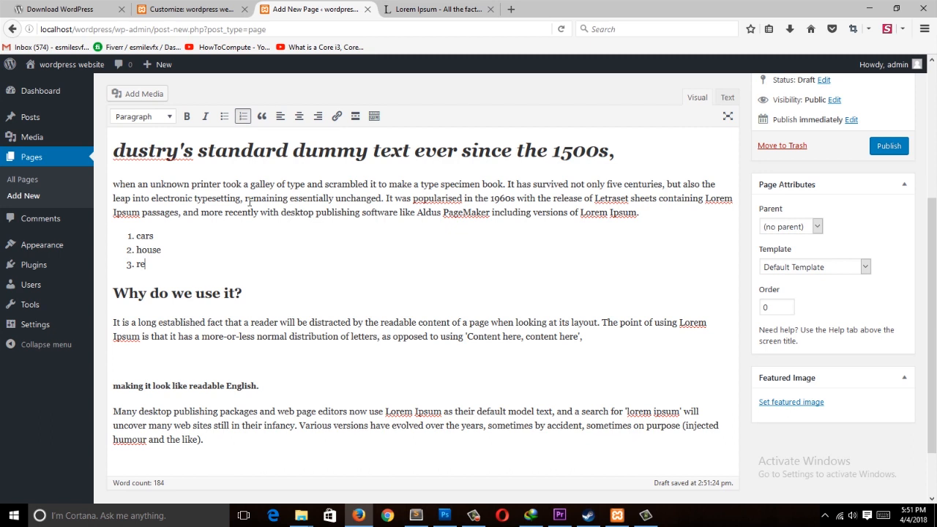
{"action": "type", "text": "alotr"}
{"action": "key", "text": "BackSpace"}
{"action": "key", "text": "BackSpace"}
{"action": "type", "text": "r"}
{"action": "key", "text": "Return"}
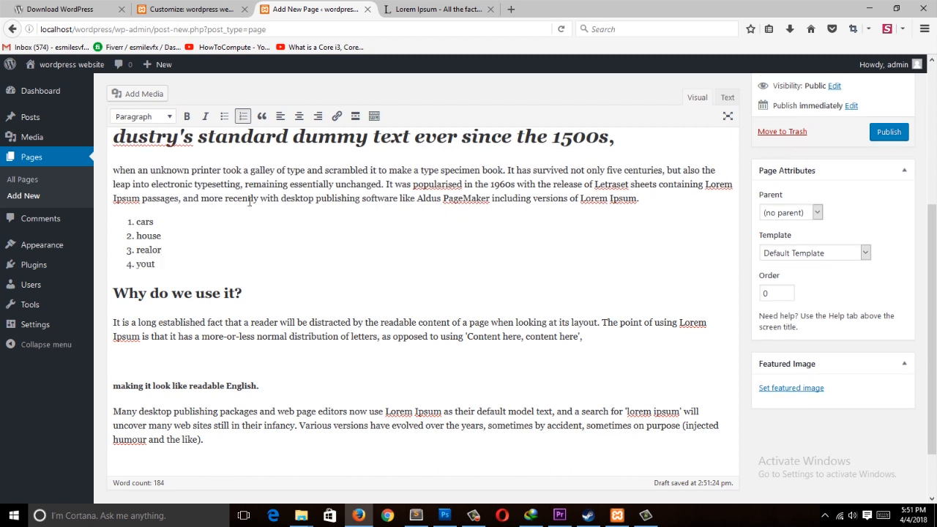
{"action": "key", "text": "Return"}
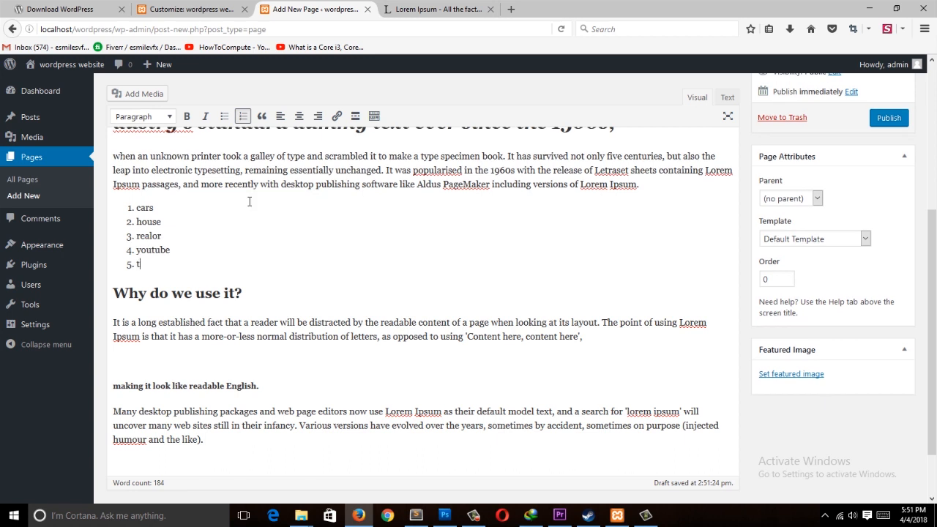
{"action": "key", "text": "Return"}
{"action": "key", "text": "Return"}
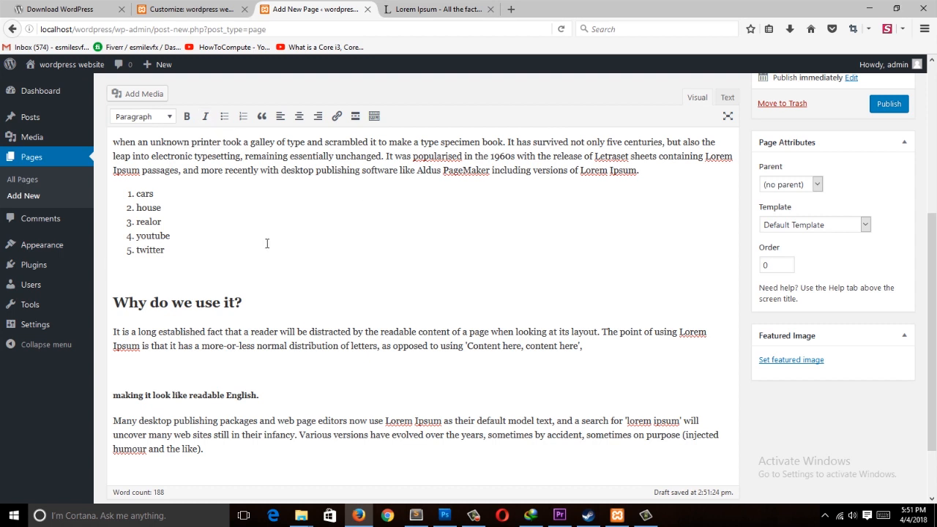
Step: Copy the TopChannel YouTube videos page URL and link the list item cars to it
{"action": "scroll", "coordinate": [352, 268], "scroll_direction": "up", "scroll_amount": 2}
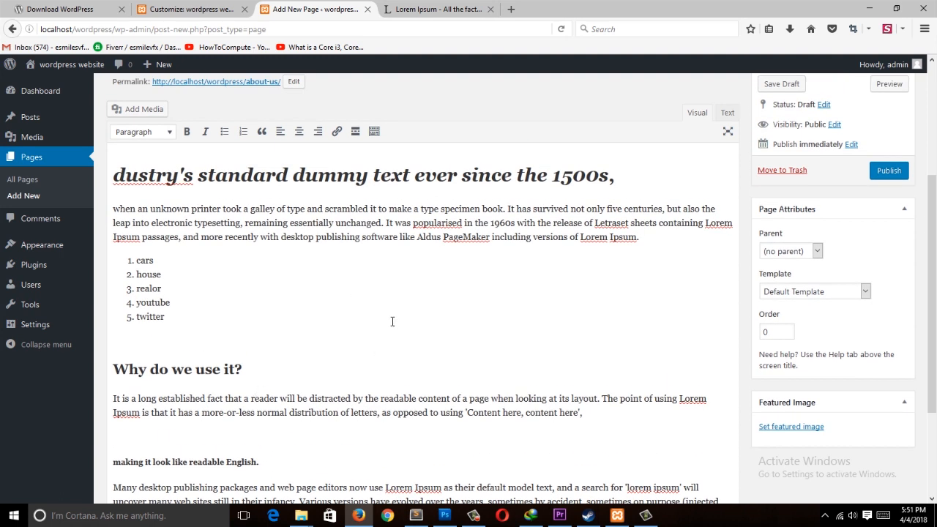
{"action": "double_click", "coordinate": [145, 260]}
{"action": "left_click", "coordinate": [338, 132]}
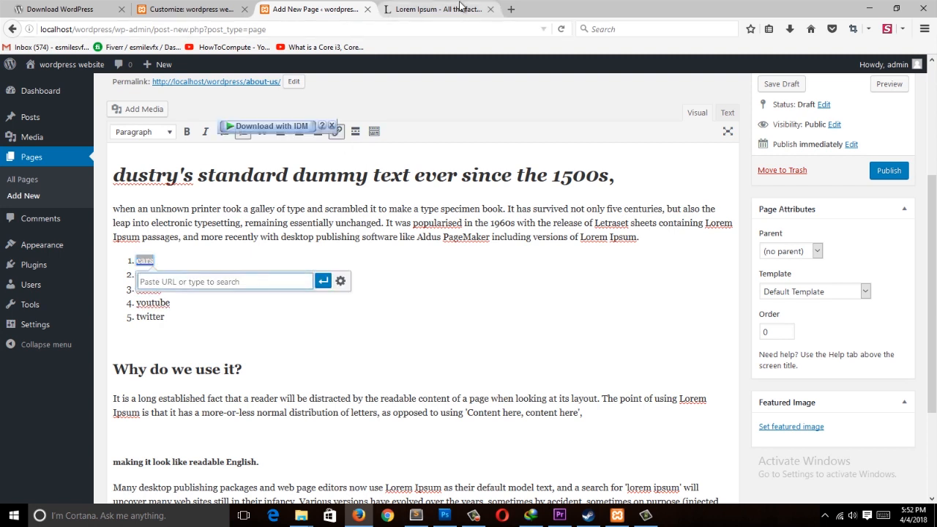
{"action": "left_click", "coordinate": [510, 8]}
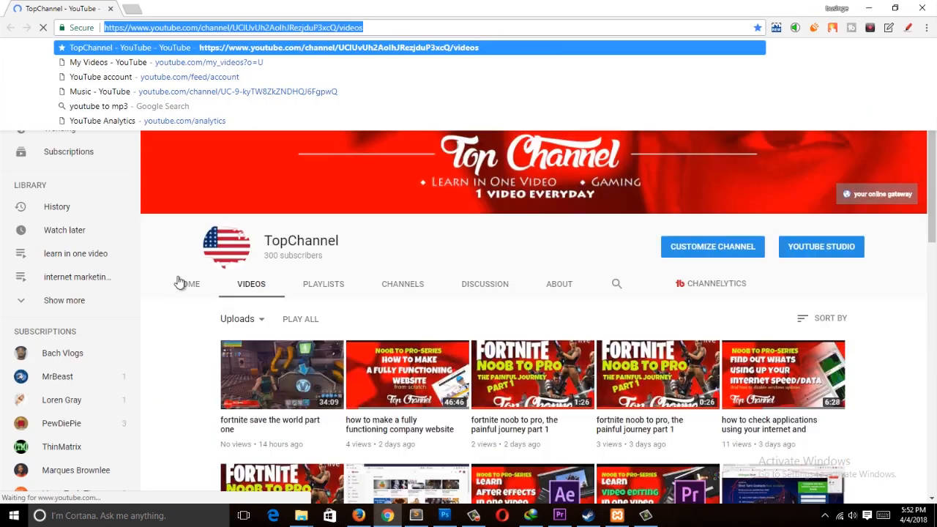
{"action": "left_click", "coordinate": [411, 245]}
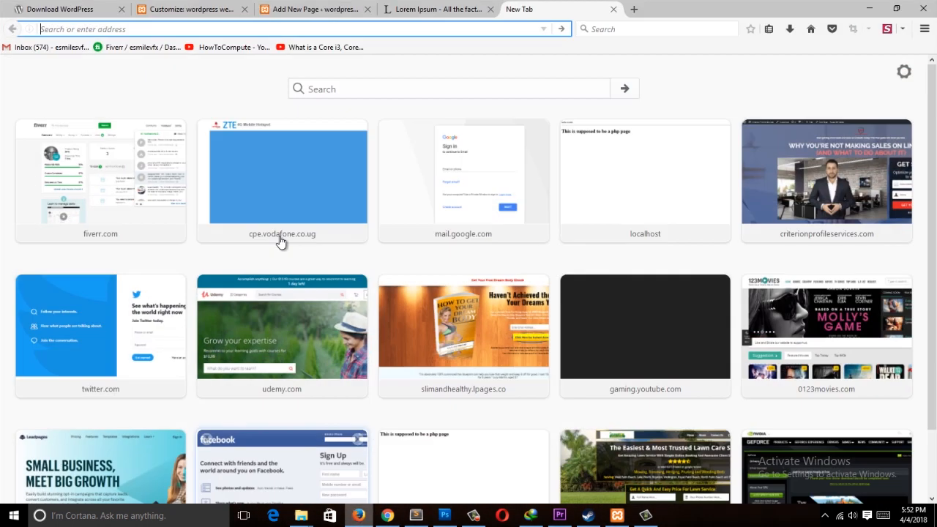
{"action": "left_click", "coordinate": [357, 515]}
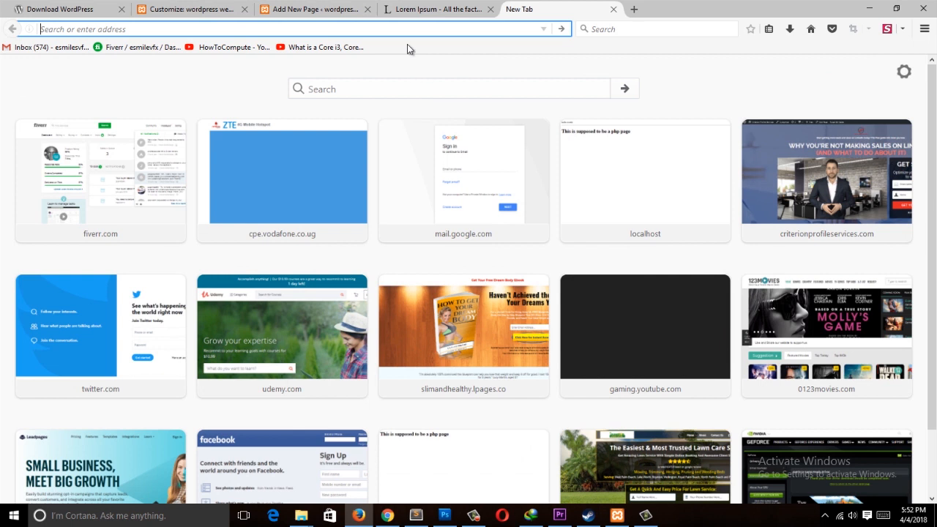
{"action": "left_click", "coordinate": [314, 9]}
{"action": "left_click", "coordinate": [281, 319]}
{"action": "left_click_drag", "start_coordinate": [156, 262], "coordinate": [141, 264]}
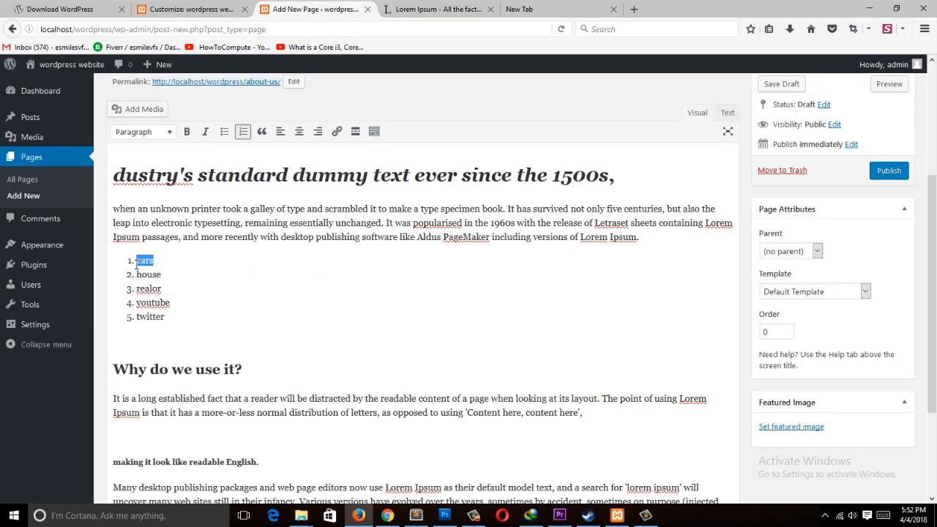
{"action": "left_click", "coordinate": [339, 131]}
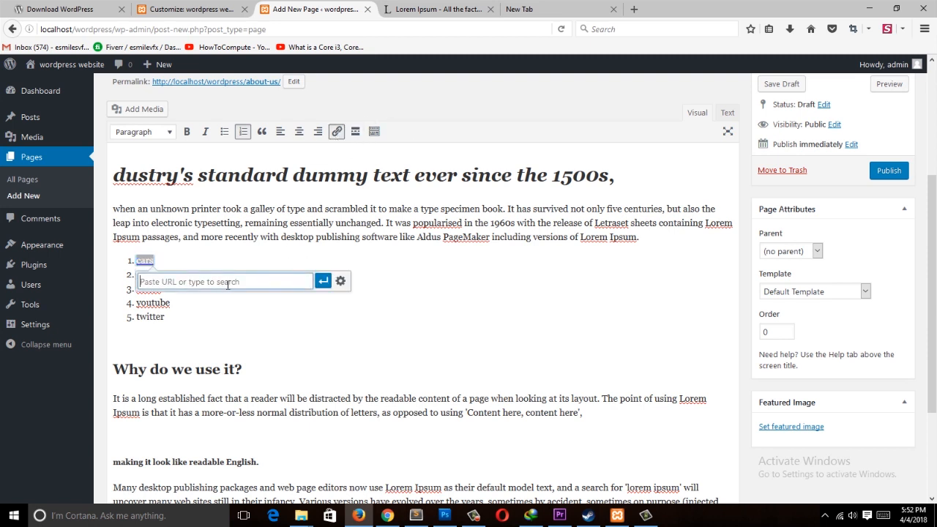
{"action": "key", "text": "ctrl+v"}
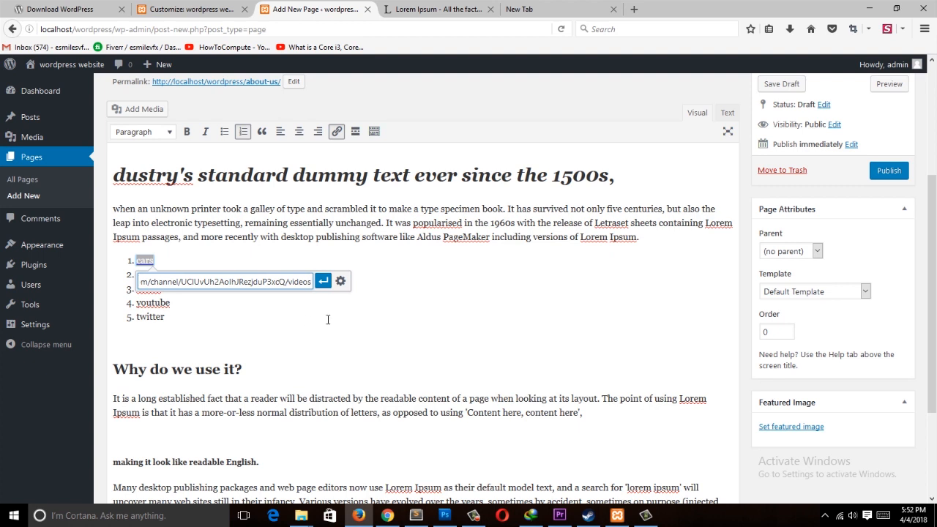
{"action": "left_click", "coordinate": [323, 281]}
{"action": "left_click", "coordinate": [321, 330]}
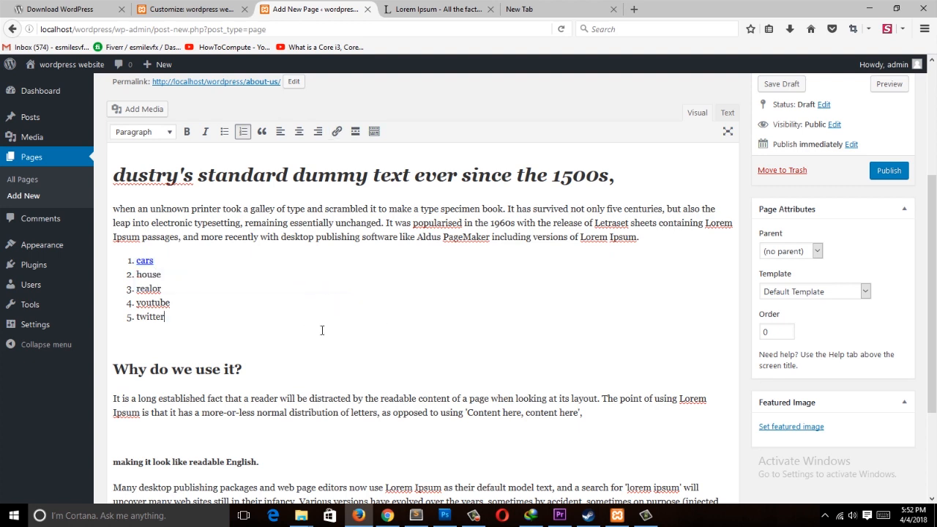
Step: Publish the about us page
{"action": "scroll", "coordinate": [836, 209], "scroll_direction": "up", "scroll_amount": 3}
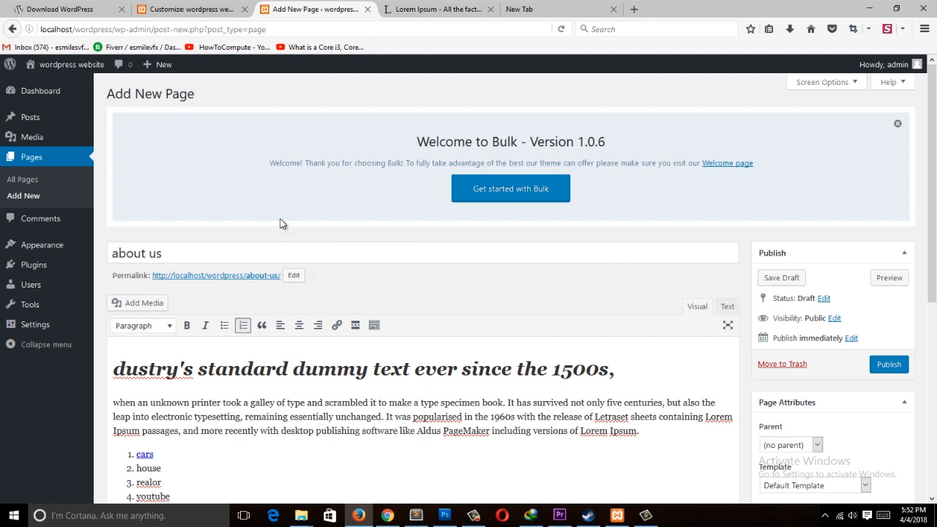
{"action": "scroll", "coordinate": [868, 317], "scroll_direction": "down", "scroll_amount": 2}
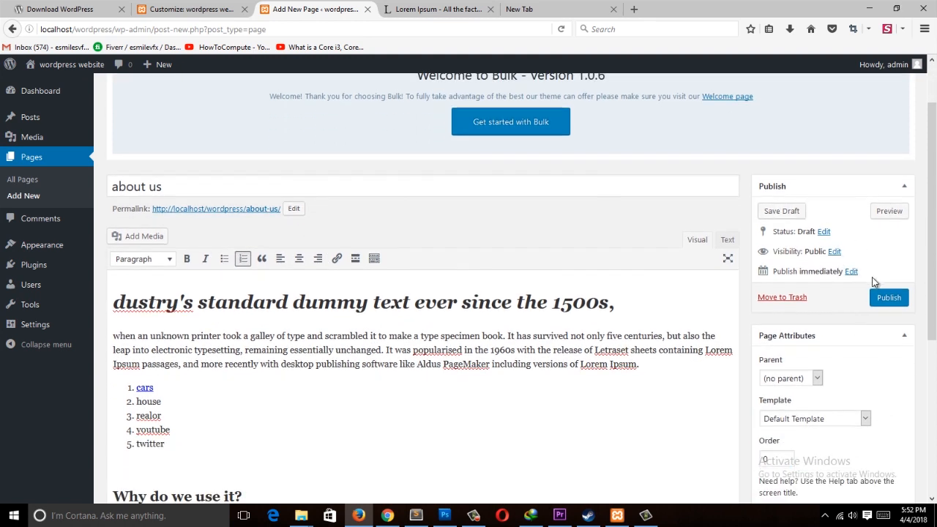
{"action": "left_click", "coordinate": [891, 297]}
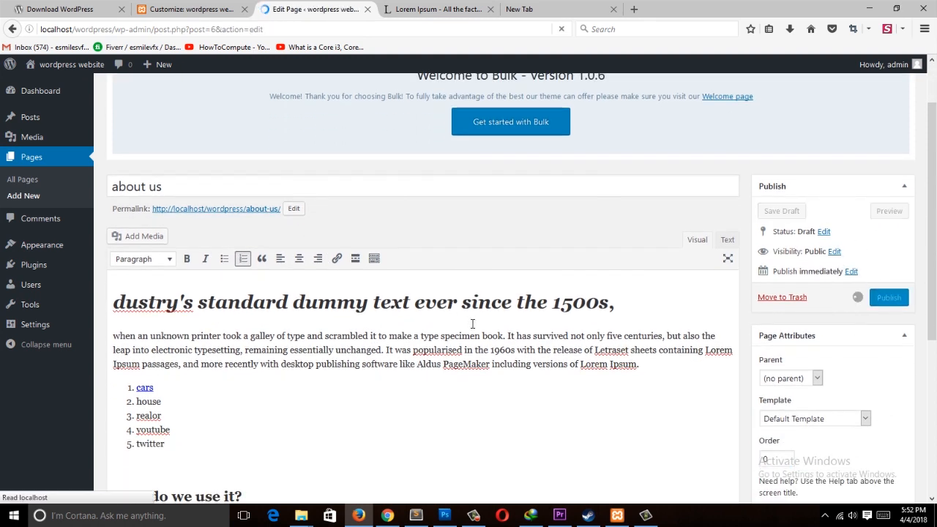
Step: View the published about us page and follow the cars link to check where it leads
{"action": "scroll", "coordinate": [376, 349], "scroll_direction": "down", "scroll_amount": 4}
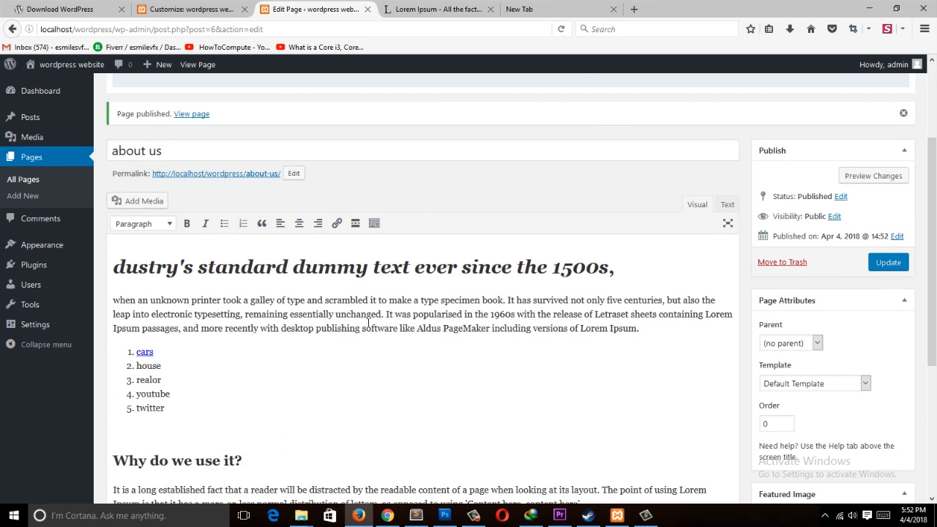
{"action": "left_click", "coordinate": [250, 175]}
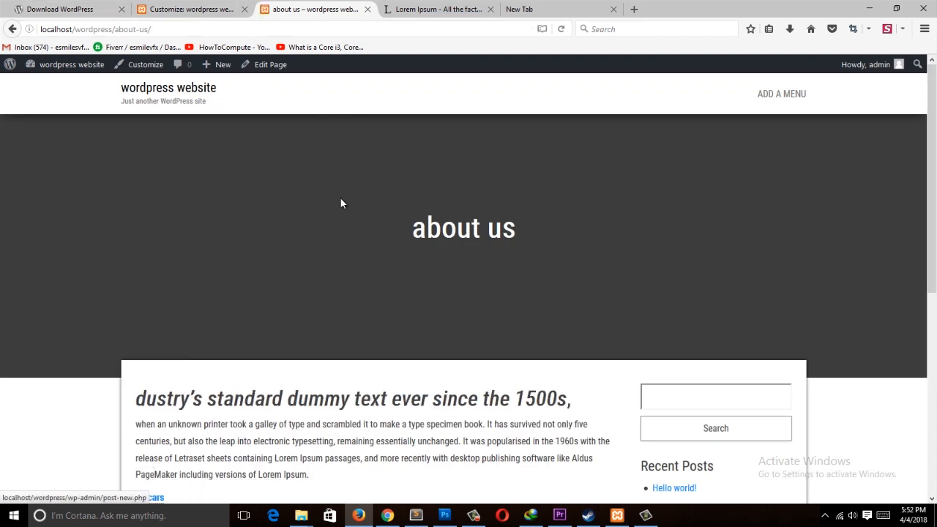
{"action": "scroll", "coordinate": [341, 200], "scroll_direction": "down", "scroll_amount": 10}
{"action": "scroll", "coordinate": [344, 207], "scroll_direction": "up", "scroll_amount": 8}
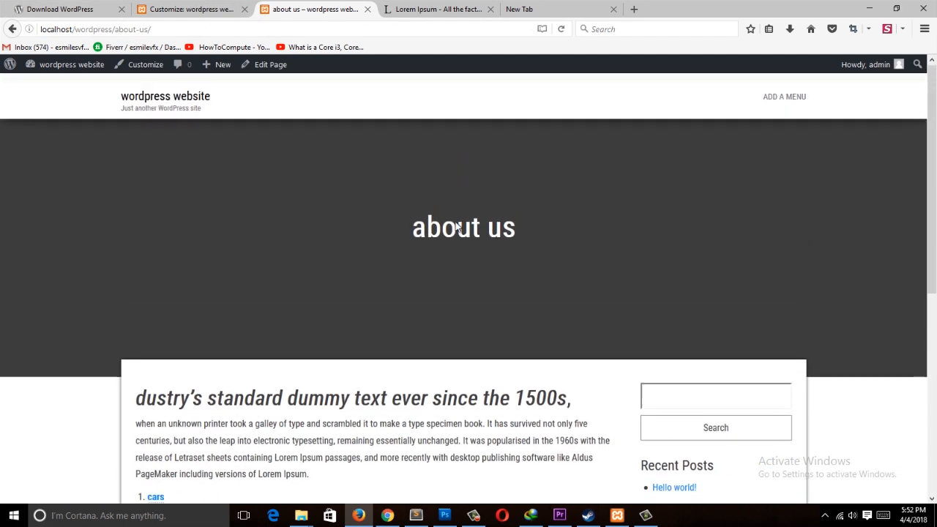
{"action": "scroll", "coordinate": [361, 303], "scroll_direction": "down", "scroll_amount": 7}
{"action": "scroll", "coordinate": [377, 296], "scroll_direction": "up", "scroll_amount": 9}
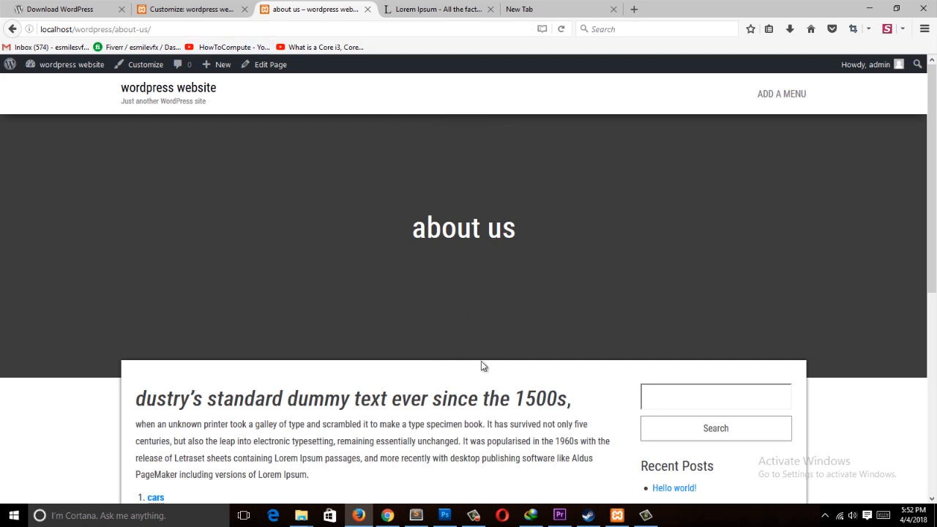
{"action": "scroll", "coordinate": [334, 232], "scroll_direction": "down", "scroll_amount": 10}
{"action": "scroll", "coordinate": [324, 232], "scroll_direction": "up", "scroll_amount": 8}
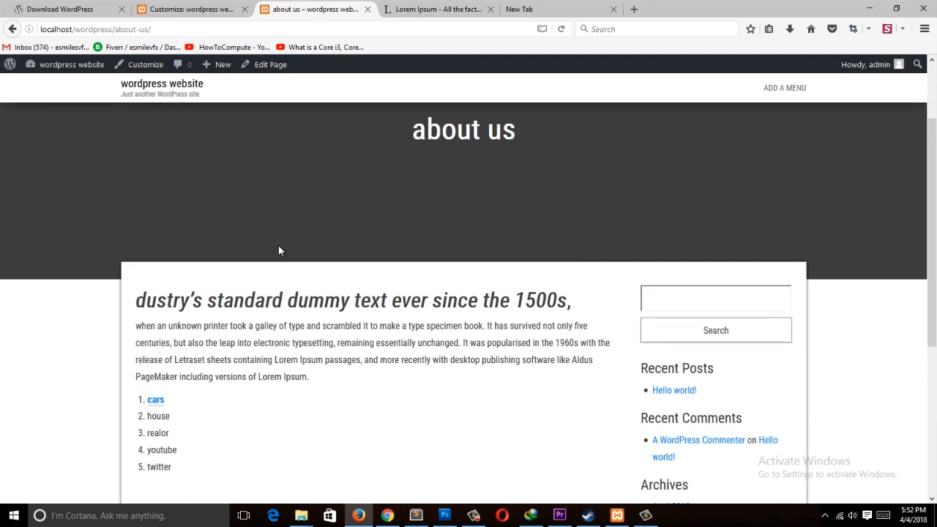
{"action": "scroll", "coordinate": [278, 251], "scroll_direction": "down", "scroll_amount": 4}
{"action": "left_click", "coordinate": [156, 267]}
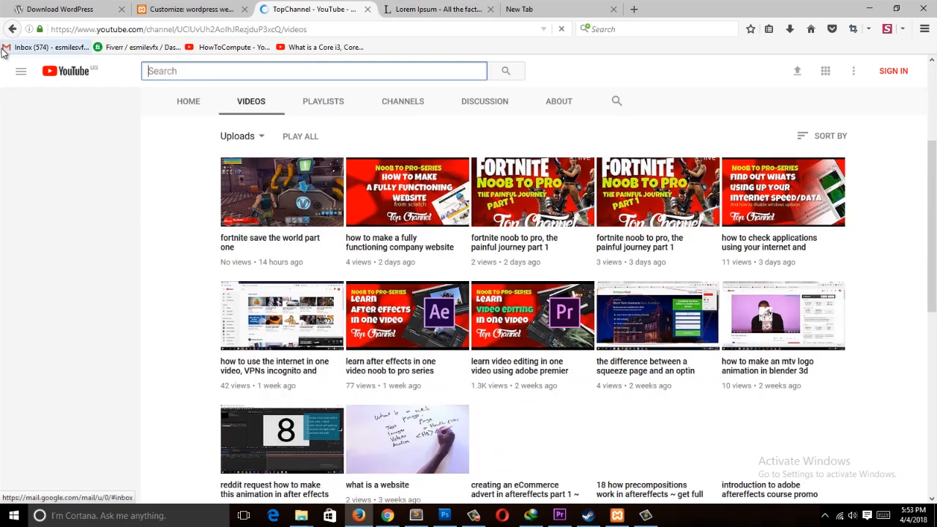
{"action": "left_click", "coordinate": [13, 29]}
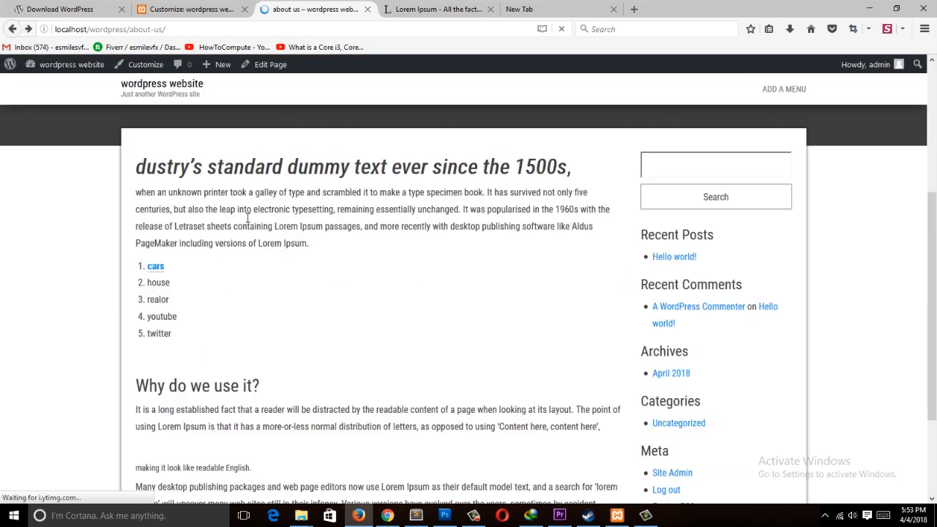
{"action": "scroll", "coordinate": [241, 379], "scroll_direction": "down", "scroll_amount": 3}
{"action": "scroll", "coordinate": [293, 336], "scroll_direction": "up", "scroll_amount": 9}
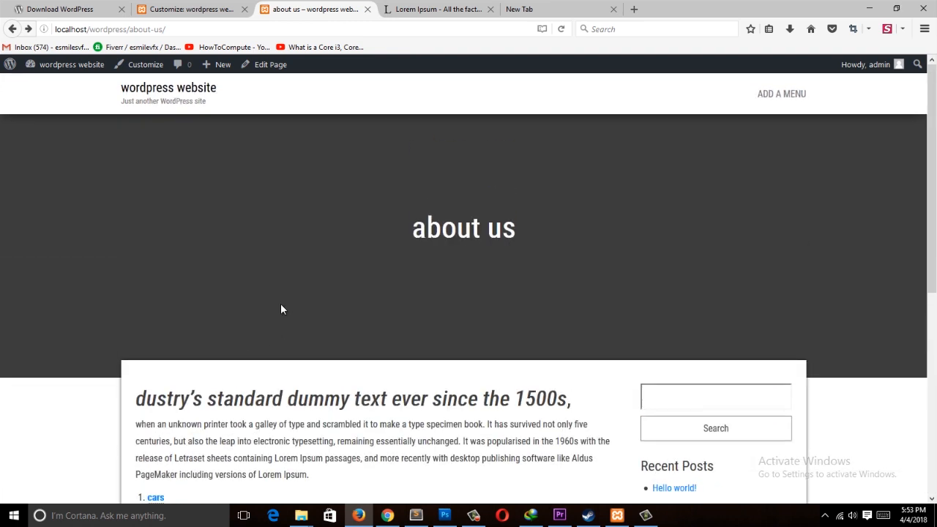
Step: Open the about us page in the editor and set the cars link to open in a new tab
{"action": "left_click", "coordinate": [263, 67]}
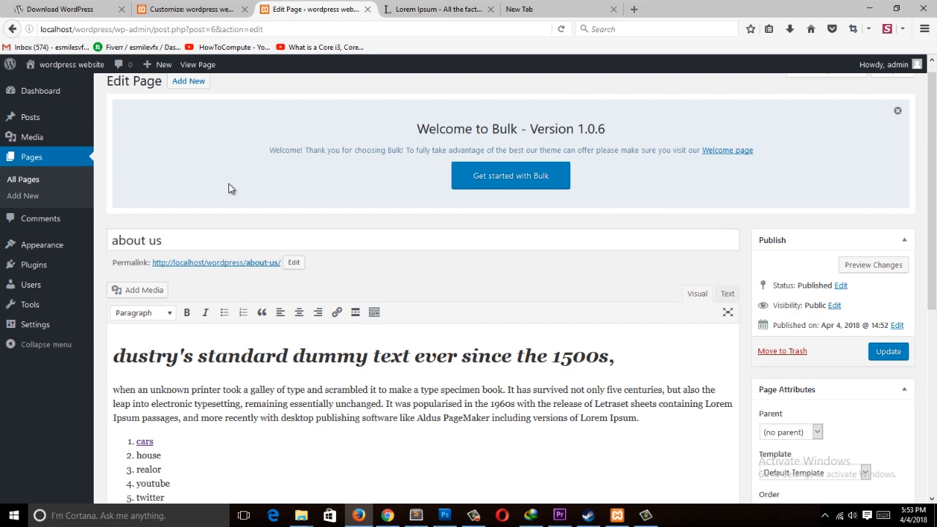
{"action": "scroll", "coordinate": [322, 279], "scroll_direction": "down", "scroll_amount": 3}
{"action": "scroll", "coordinate": [320, 206], "scroll_direction": "up", "scroll_amount": 3}
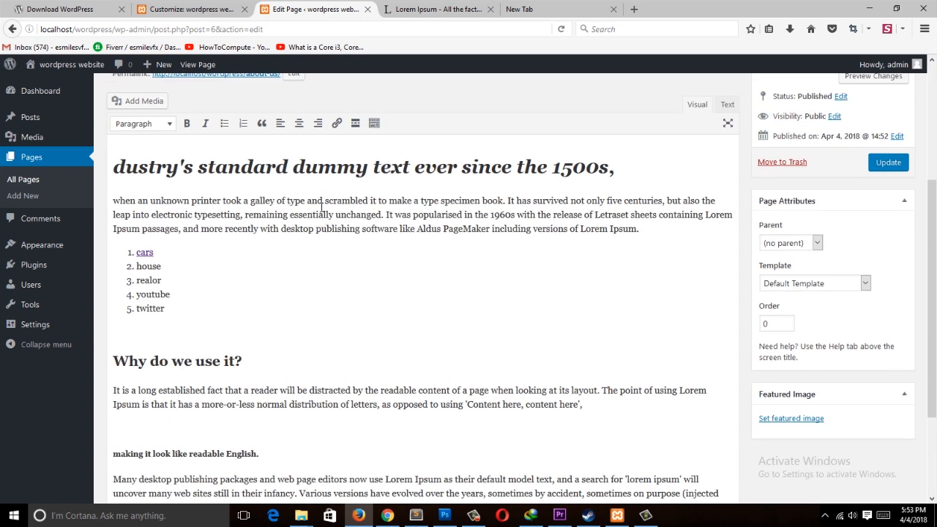
{"action": "left_click", "coordinate": [149, 253]}
{"action": "left_click", "coordinate": [448, 6]}
{"action": "left_click", "coordinate": [338, 10]}
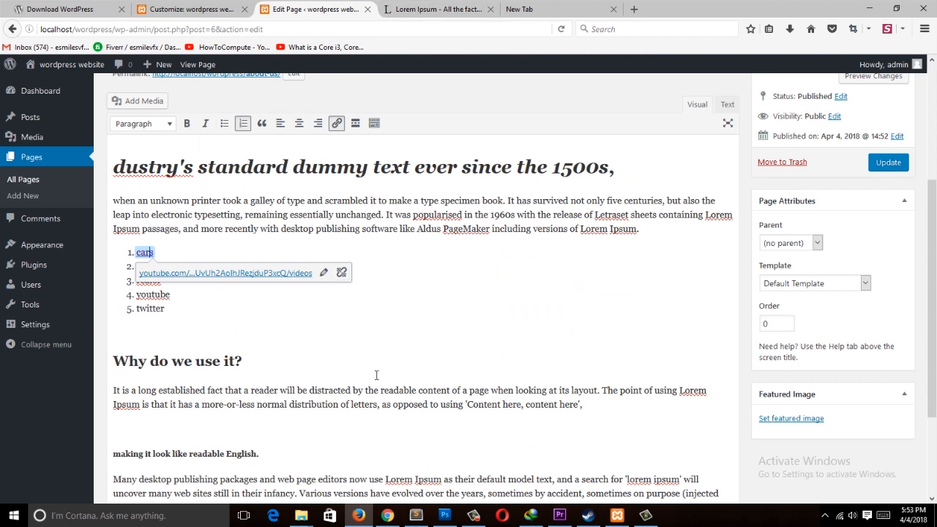
{"action": "left_click", "coordinate": [322, 272]}
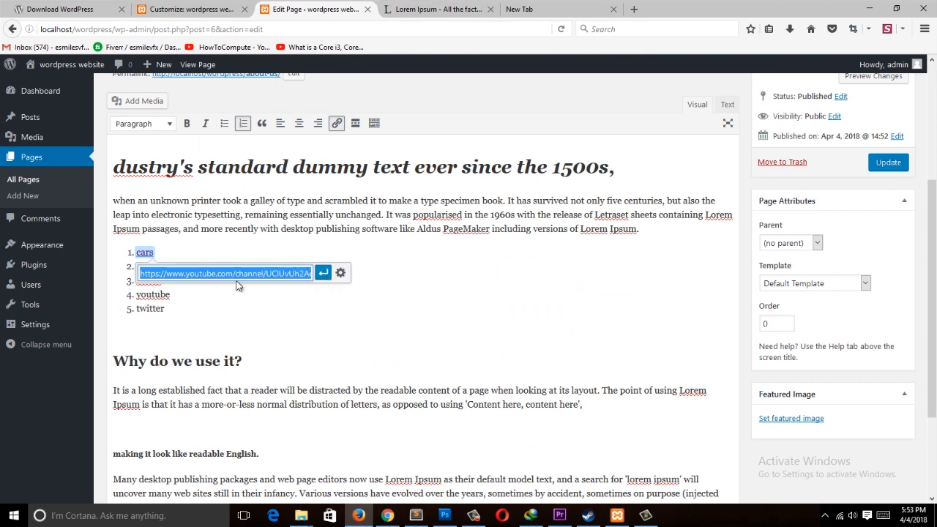
{"action": "left_click", "coordinate": [340, 272]}
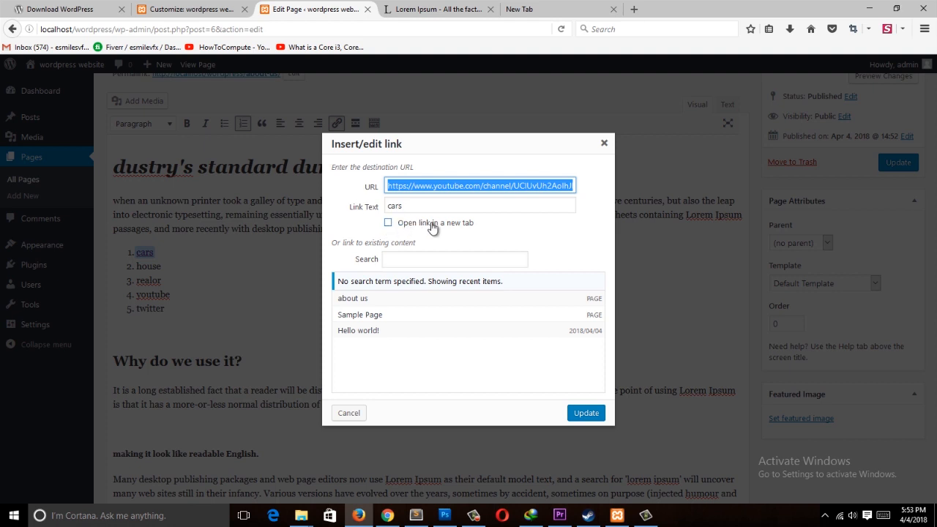
{"action": "left_click", "coordinate": [392, 224]}
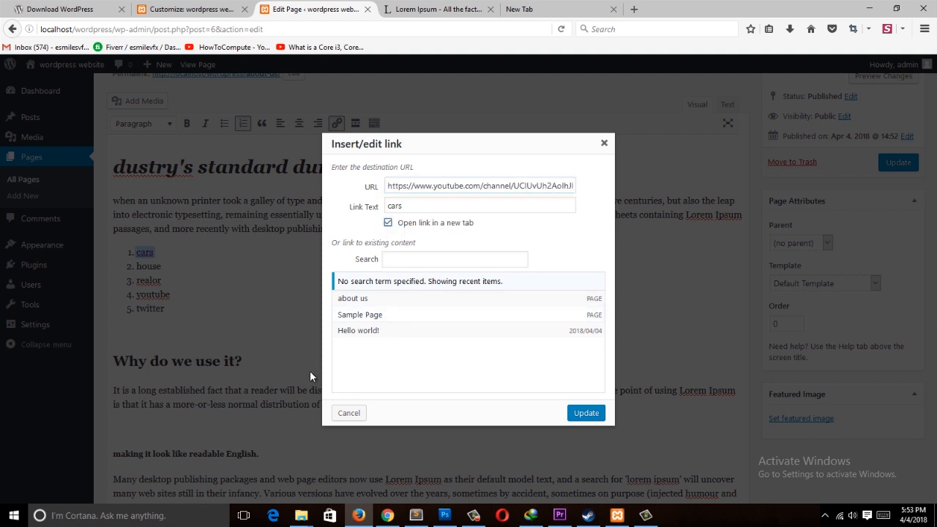
{"action": "left_click", "coordinate": [583, 414]}
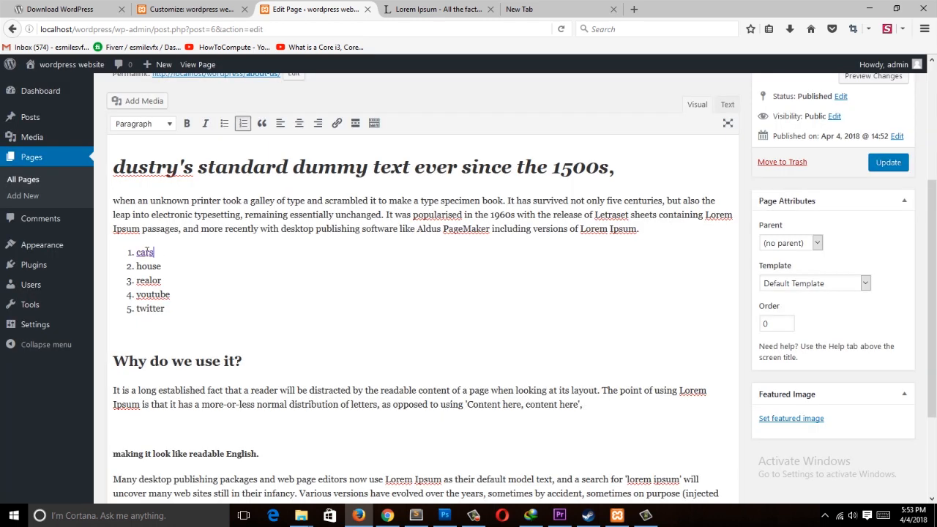
Step: Reopen the cars link settings to check the new-tab option
{"action": "left_click", "coordinate": [146, 251]}
{"action": "left_click", "coordinate": [328, 272]}
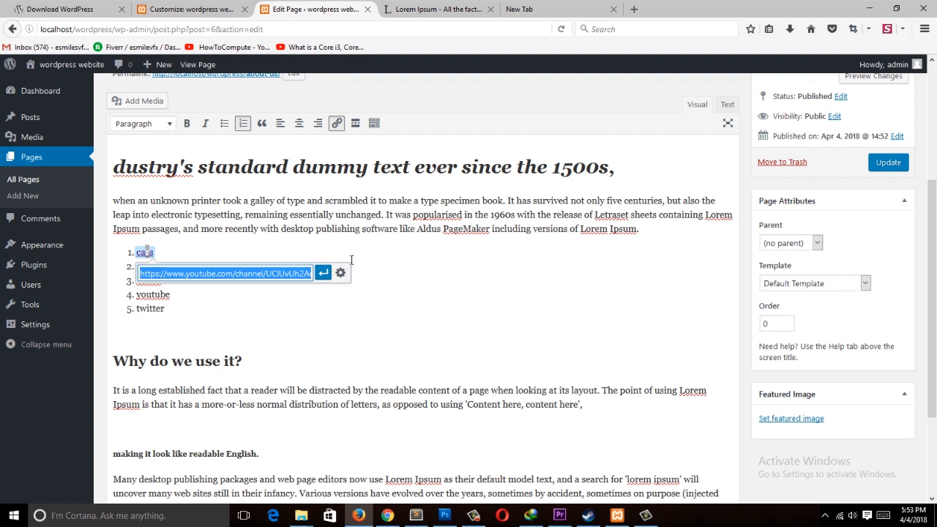
{"action": "left_click", "coordinate": [340, 273]}
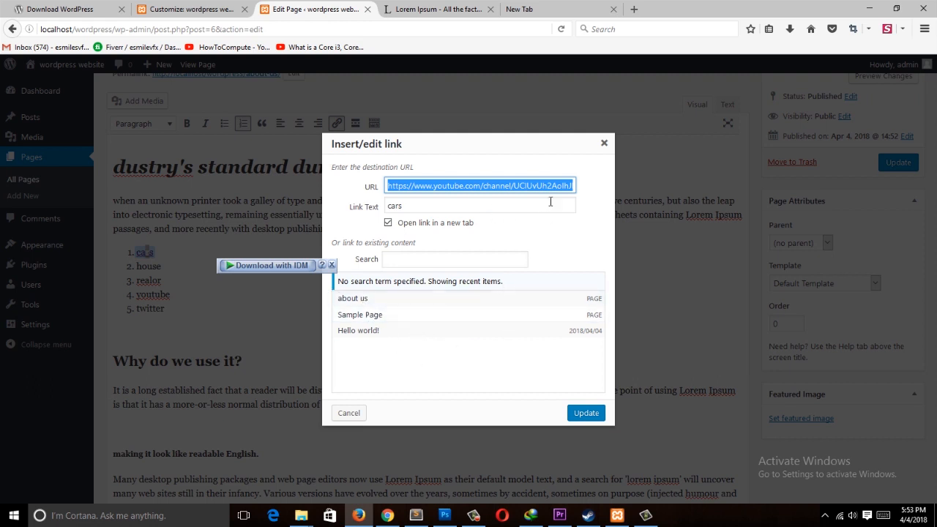
{"action": "left_click", "coordinate": [585, 413]}
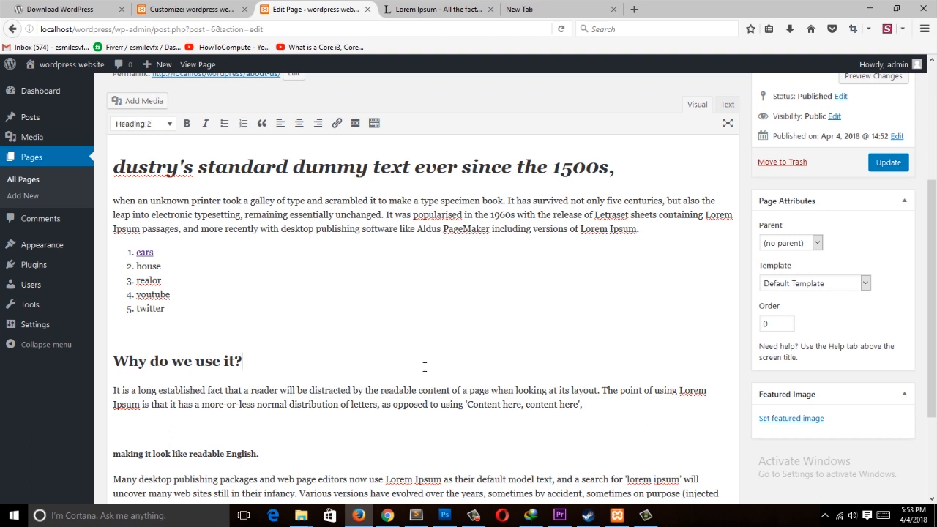
Step: Update the about us page and open its published view in a new tab
{"action": "left_click", "coordinate": [895, 162]}
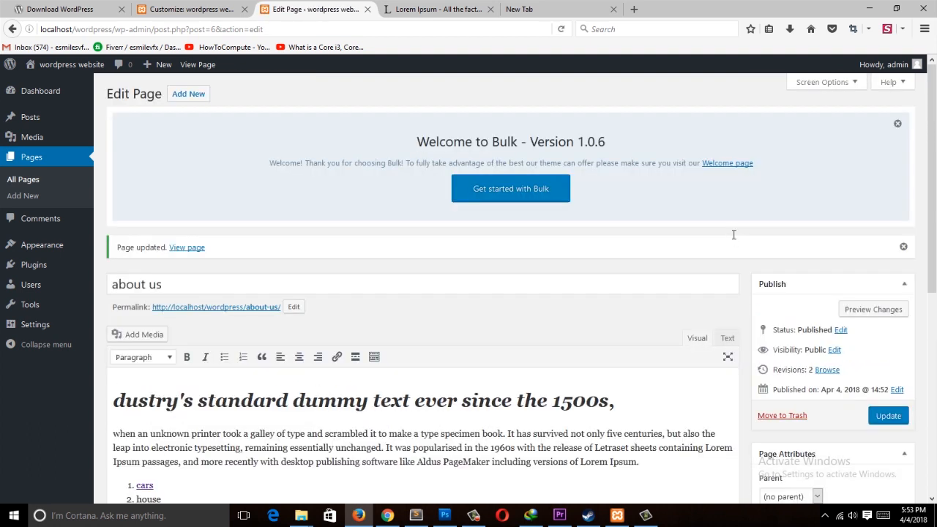
{"action": "scroll", "coordinate": [734, 234], "scroll_direction": "up", "scroll_amount": 5}
{"action": "middle_click", "coordinate": [267, 312]}
{"action": "left_click", "coordinate": [437, 9]}
{"action": "left_click", "coordinate": [307, 8]}
{"action": "scroll", "coordinate": [380, 329], "scroll_direction": "down", "scroll_amount": 3}
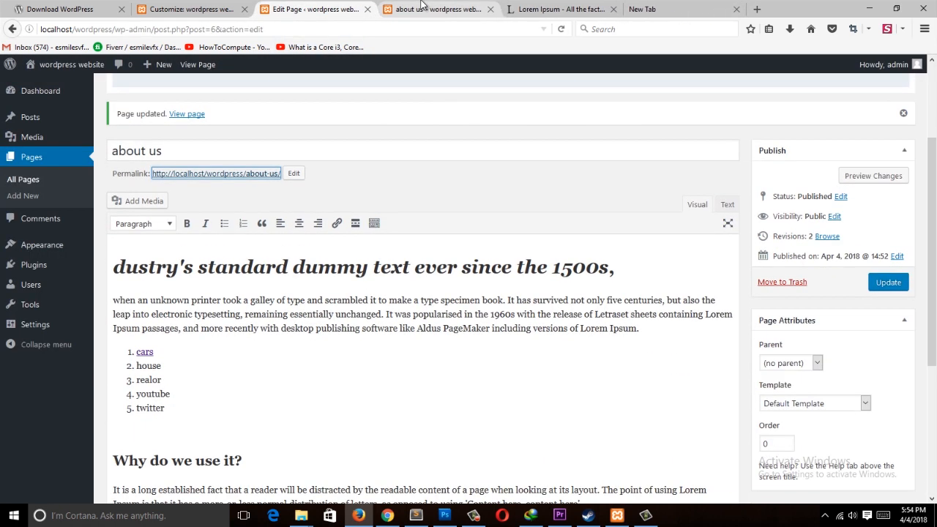
Step: Switch between the published about us page and its editor to compare them
{"action": "key", "text": "ctrl+Tab"}
{"action": "scroll", "coordinate": [424, 351], "scroll_direction": "down", "scroll_amount": 5}
{"action": "scroll", "coordinate": [435, 329], "scroll_direction": "up", "scroll_amount": 5}
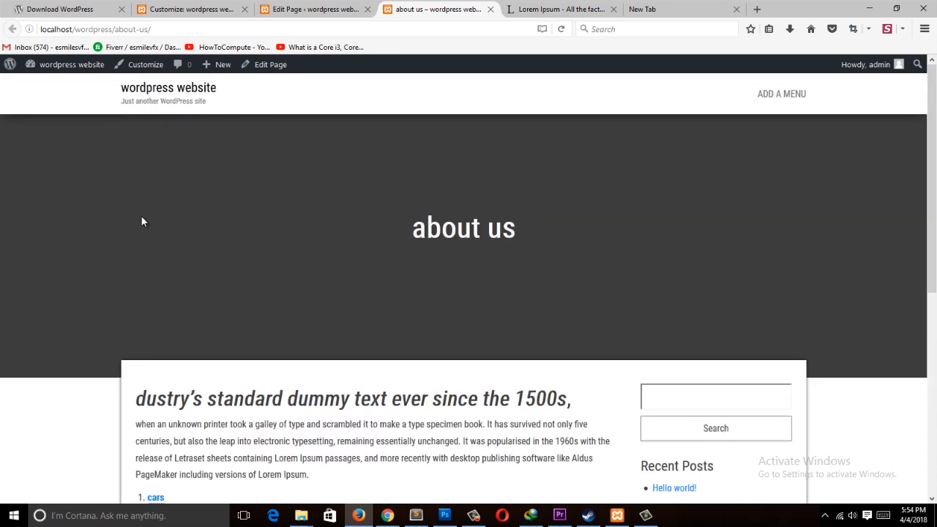
{"action": "key", "text": "ctrl+shift+Tab"}
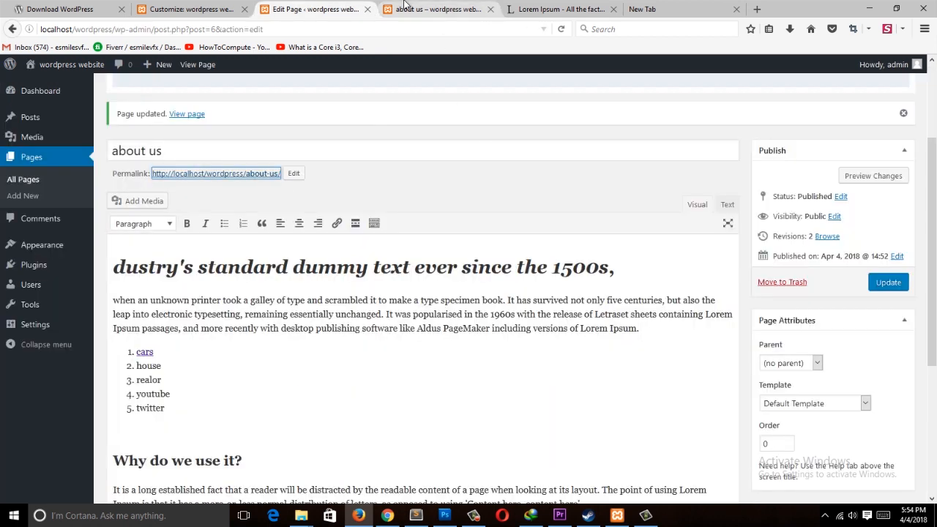
{"action": "key", "text": "ctrl+Tab"}
{"action": "left_click", "coordinate": [318, 9]}
Step: Upload the wooden texture image from the Desktop as the page's featured image and update the page
{"action": "scroll", "coordinate": [886, 474], "scroll_direction": "down", "scroll_amount": 5}
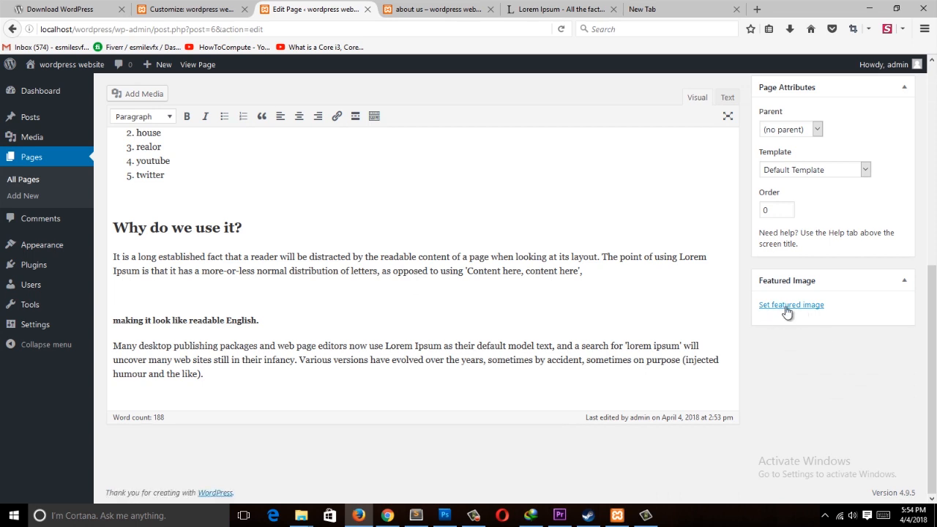
{"action": "left_click", "coordinate": [643, 8]}
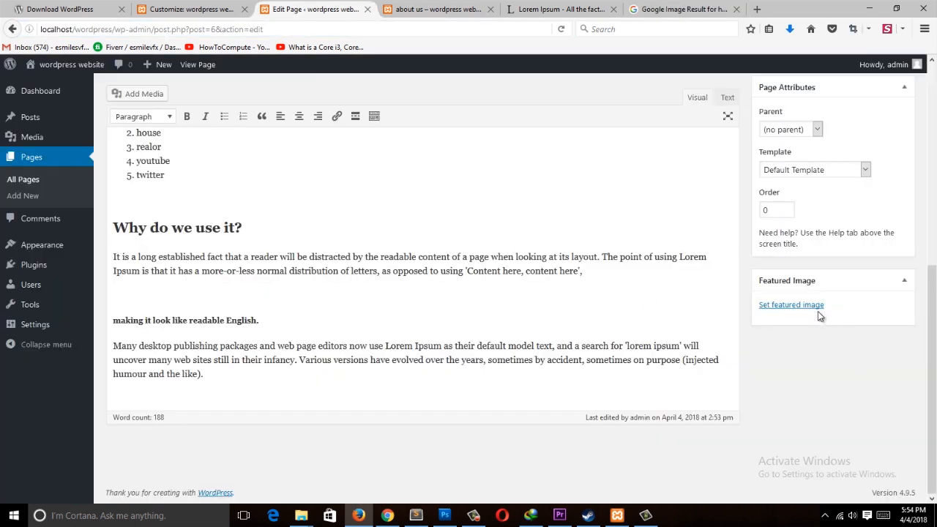
{"action": "left_click", "coordinate": [791, 305]}
{"action": "left_click", "coordinate": [464, 290]}
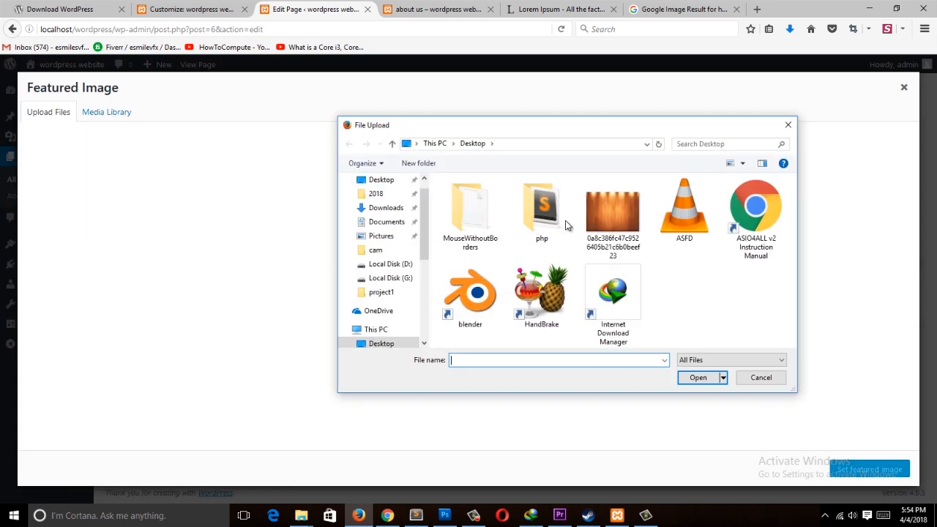
{"action": "double_click", "coordinate": [609, 217]}
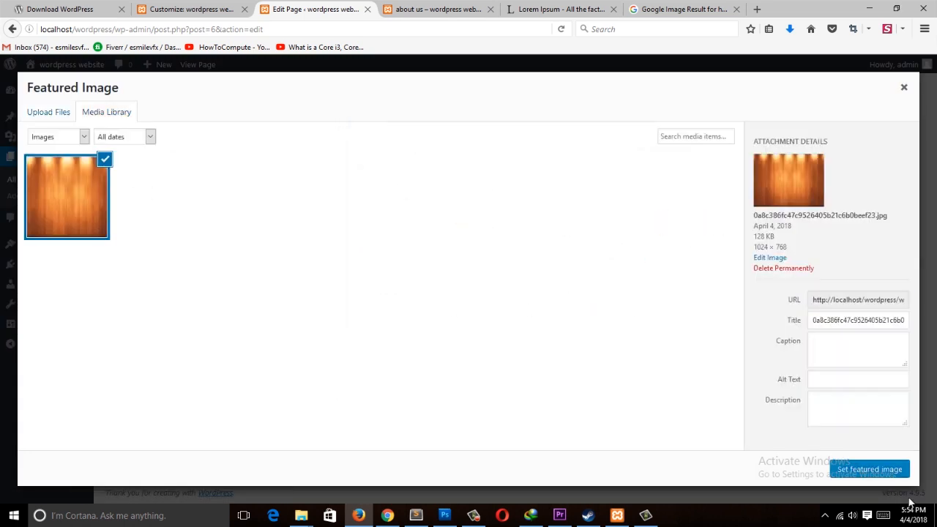
{"action": "left_click", "coordinate": [869, 469]}
{"action": "scroll", "coordinate": [765, 361], "scroll_direction": "down", "scroll_amount": 1}
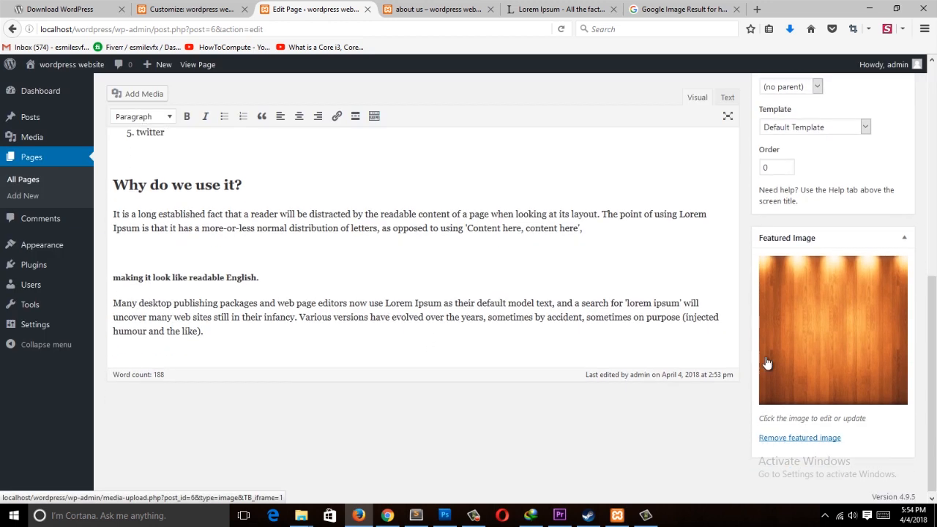
{"action": "scroll", "coordinate": [827, 322], "scroll_direction": "up", "scroll_amount": 5}
{"action": "left_click", "coordinate": [885, 274]}
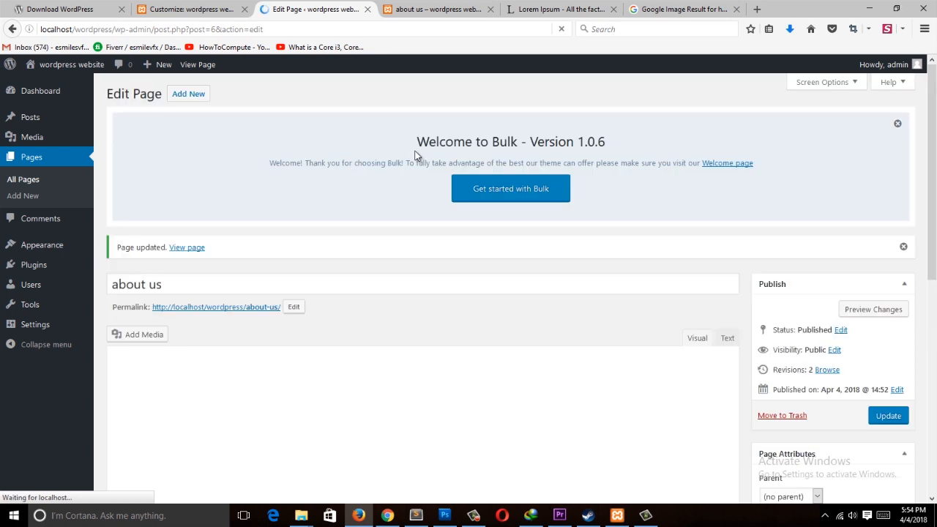
Step: Reload the published about us page and scroll through it to view the new header image
{"action": "left_click", "coordinate": [436, 9]}
{"action": "left_click", "coordinate": [435, 29]}
{"action": "key", "text": "Return"}
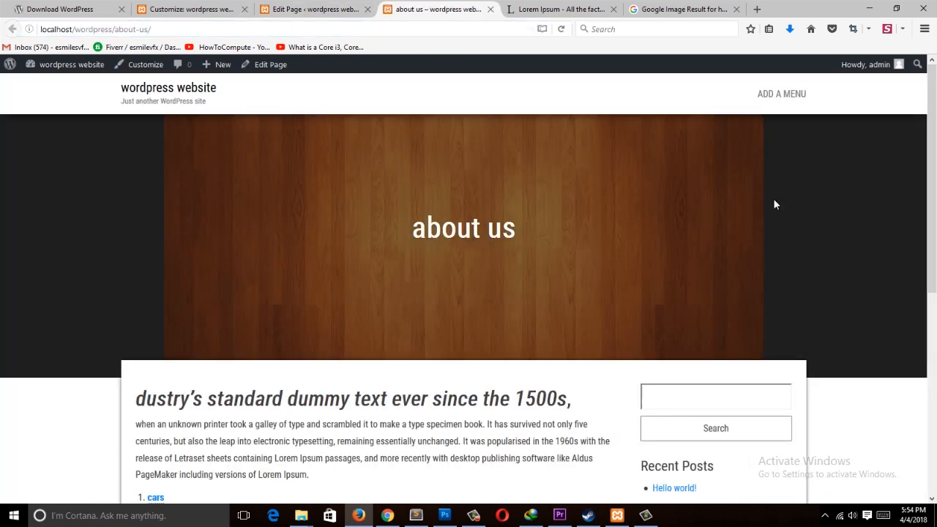
{"action": "scroll", "coordinate": [427, 281], "scroll_direction": "down", "scroll_amount": 3}
{"action": "scroll", "coordinate": [454, 252], "scroll_direction": "up", "scroll_amount": 3}
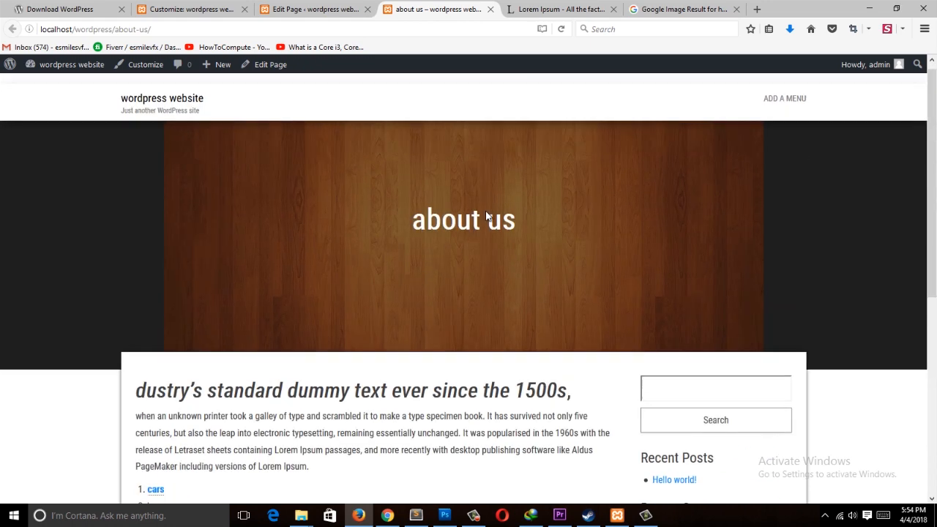
{"action": "scroll", "coordinate": [647, 268], "scroll_direction": "down", "scroll_amount": 4}
{"action": "scroll", "coordinate": [647, 267], "scroll_direction": "up", "scroll_amount": 3}
{"action": "scroll", "coordinate": [647, 267], "scroll_direction": "down", "scroll_amount": 4}
{"action": "scroll", "coordinate": [650, 268], "scroll_direction": "up", "scroll_amount": 4}
{"action": "key", "text": "ctrl+shift+Tab"}
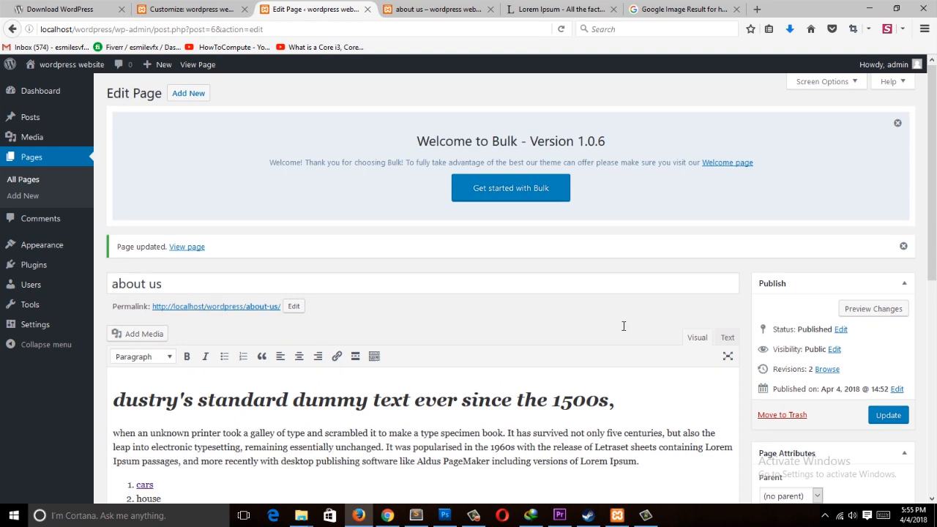
{"action": "scroll", "coordinate": [625, 325], "scroll_direction": "down", "scroll_amount": 6}
{"action": "key", "text": "ctrl+Tab"}
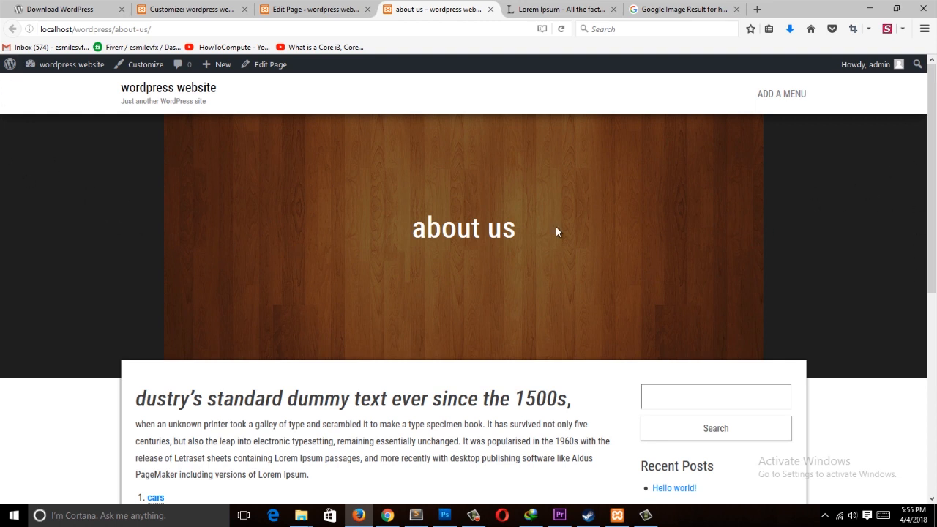
{"action": "scroll", "coordinate": [472, 277], "scroll_direction": "down", "scroll_amount": 2}
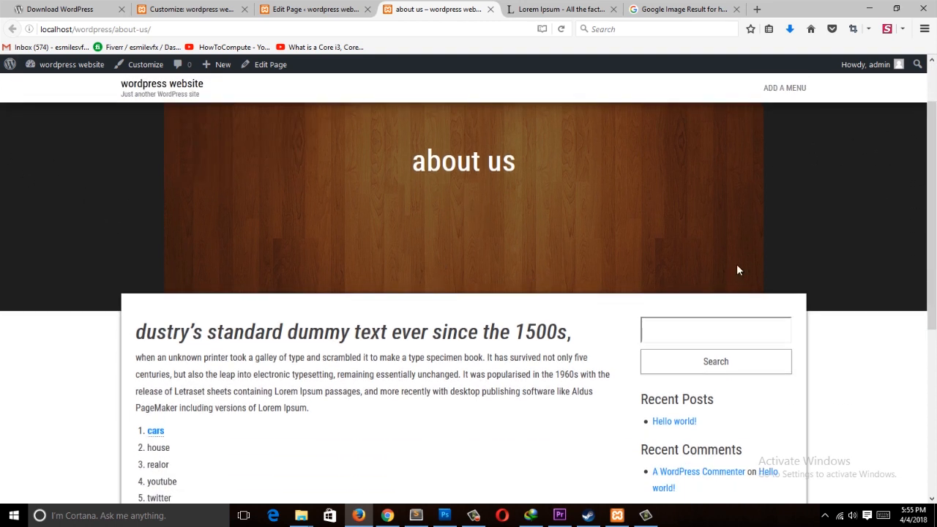
{"action": "scroll", "coordinate": [755, 261], "scroll_direction": "down", "scroll_amount": 8}
{"action": "scroll", "coordinate": [592, 286], "scroll_direction": "up", "scroll_amount": 10}
Step: Copy the about us content from the first heading through the Why do we use it? heading
{"action": "left_click", "coordinate": [322, 10]}
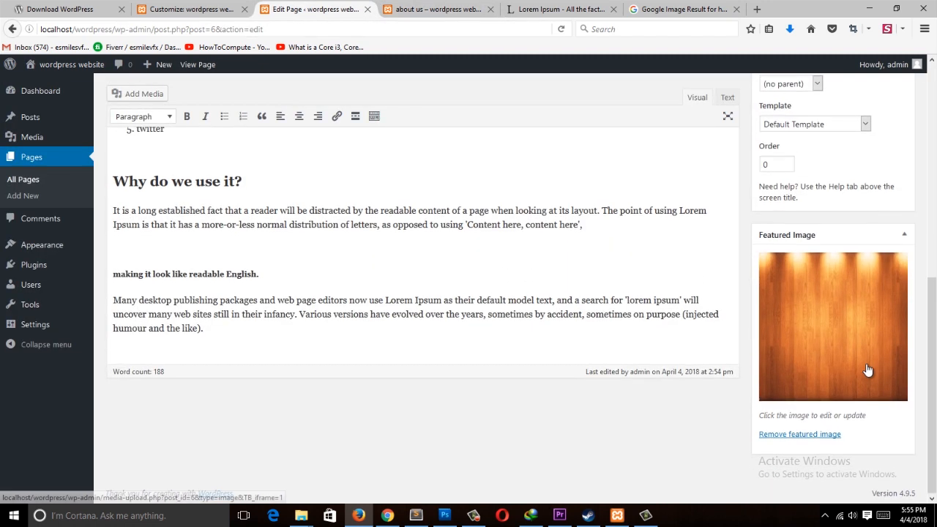
{"action": "scroll", "coordinate": [237, 198], "scroll_direction": "up", "scroll_amount": 10}
{"action": "scroll", "coordinate": [221, 426], "scroll_direction": "down", "scroll_amount": 6}
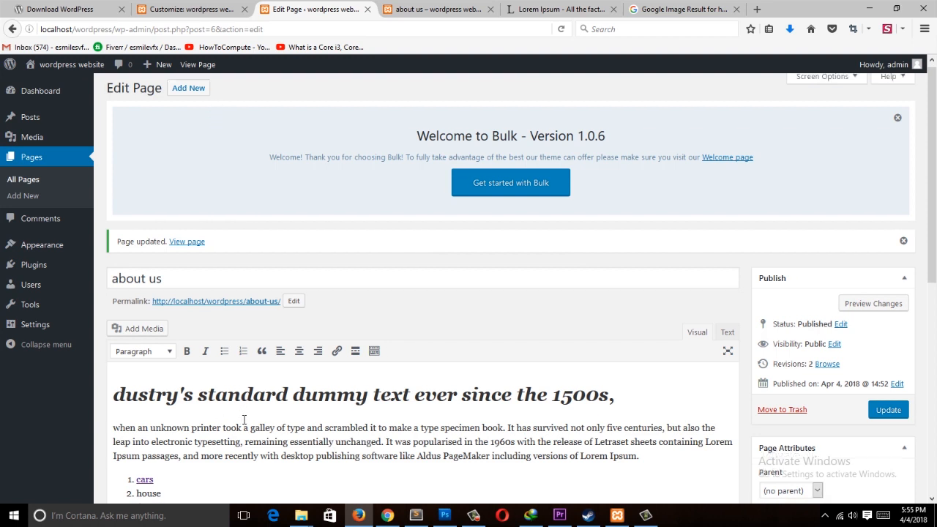
{"action": "left_click_drag", "start_coordinate": [119, 140], "coordinate": [335, 329]}
{"action": "key", "text": "ctrl+c"}
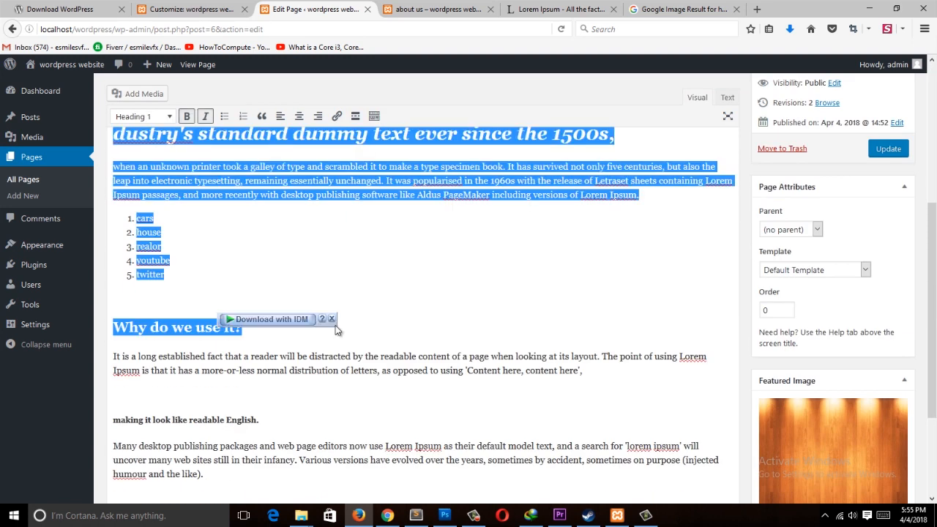
Step: Create a new page titled contact, paste the copied content into it and publish it
{"action": "scroll", "coordinate": [246, 194], "scroll_direction": "up", "scroll_amount": 6}
{"action": "left_click", "coordinate": [188, 93]}
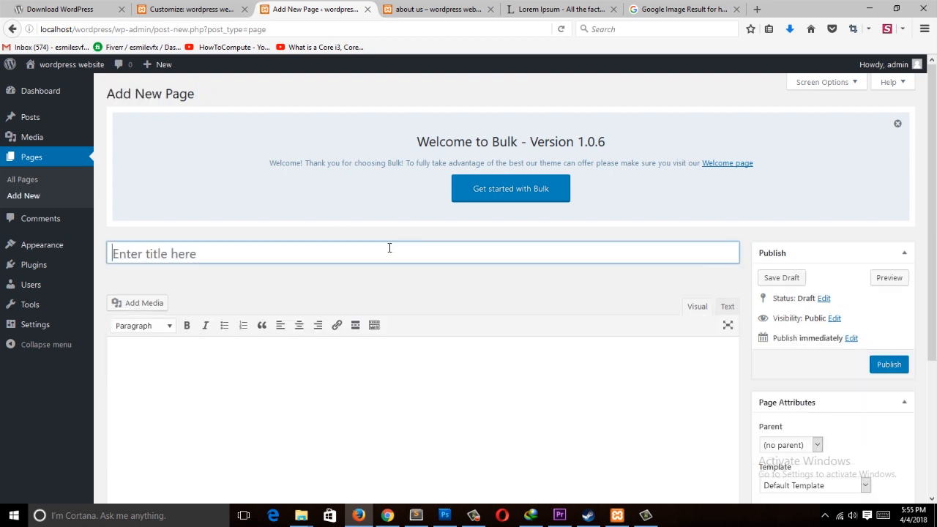
{"action": "type", "text": "con"}
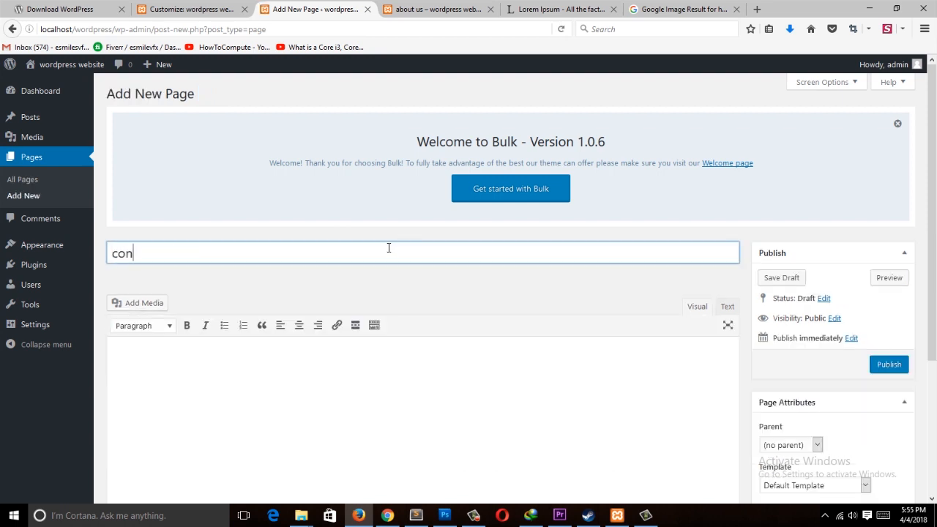
{"action": "left_click", "coordinate": [654, 376]}
{"action": "key", "text": "ctrl+v"}
{"action": "scroll", "coordinate": [717, 387], "scroll_direction": "down", "scroll_amount": 2}
{"action": "left_click", "coordinate": [887, 271]}
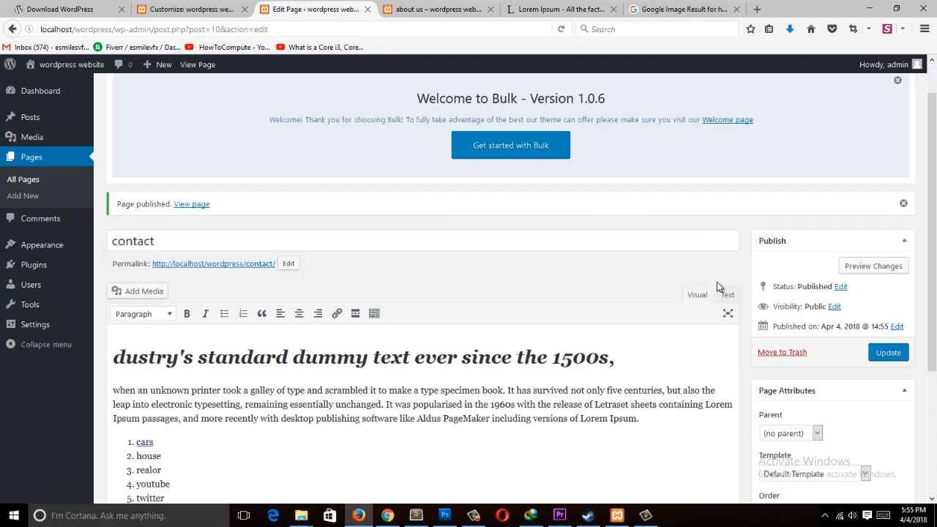
Step: Start another new page titled portfolio and paste the copied content into its body
{"action": "scroll", "coordinate": [200, 136], "scroll_direction": "up", "scroll_amount": 2}
{"action": "left_click", "coordinate": [192, 96]}
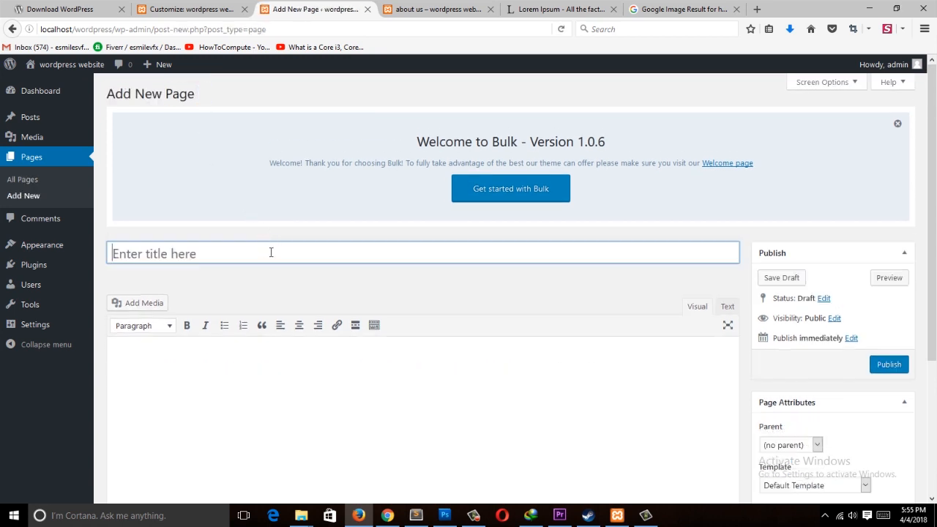
{"action": "type", "text": "portfolio"}
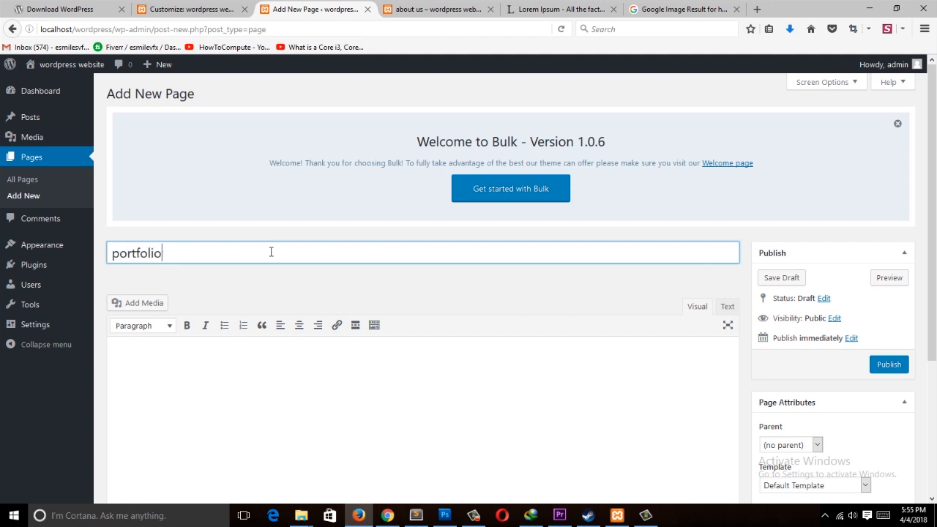
{"action": "left_click", "coordinate": [370, 412]}
{"action": "key", "text": "ctrl+v"}
Step: Delete the pasted text after the first line of the opening paragraph on the portfolio page
{"action": "left_click_drag", "start_coordinate": [278, 437], "coordinate": [117, 348]}
{"action": "left_click", "coordinate": [114, 320]}
{"action": "left_click", "coordinate": [240, 466], "text": "shift"}
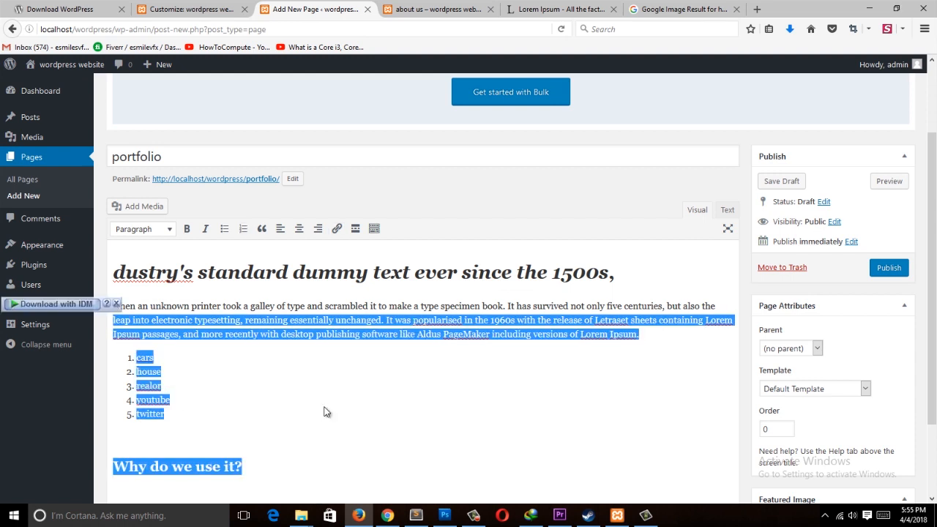
{"action": "key", "text": "BackSpace"}
{"action": "left_click", "coordinate": [364, 384]}
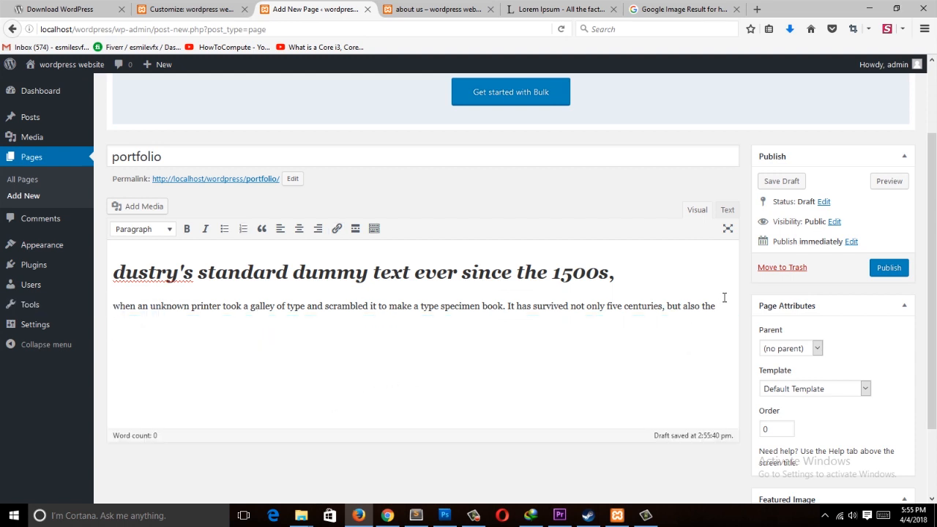
{"action": "left_click", "coordinate": [658, 7]}
{"action": "left_click", "coordinate": [545, 7]}
{"action": "left_click", "coordinate": [666, 9]}
{"action": "left_click", "coordinate": [314, 9]}
Step: Insert the wooden background image from the media library below the opening paragraph and start a new line after it
{"action": "left_click", "coordinate": [161, 207]}
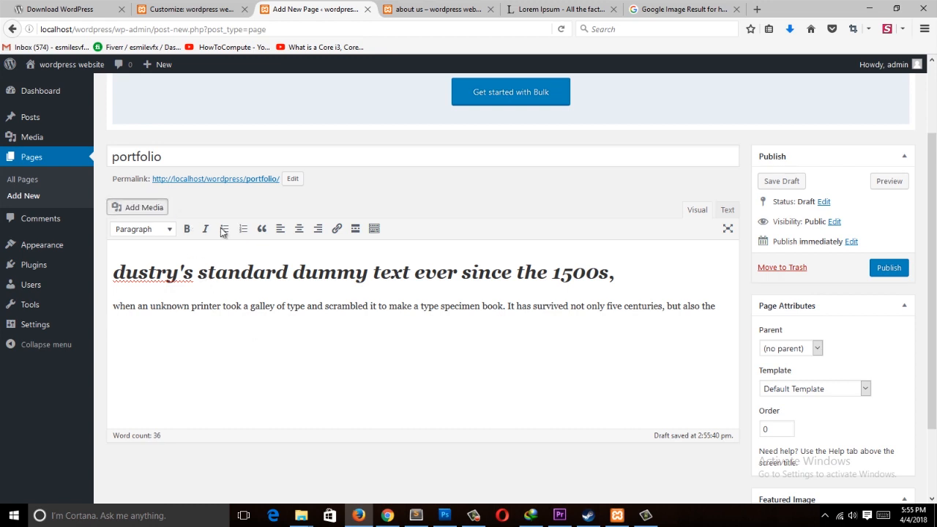
{"action": "left_click", "coordinate": [185, 189]}
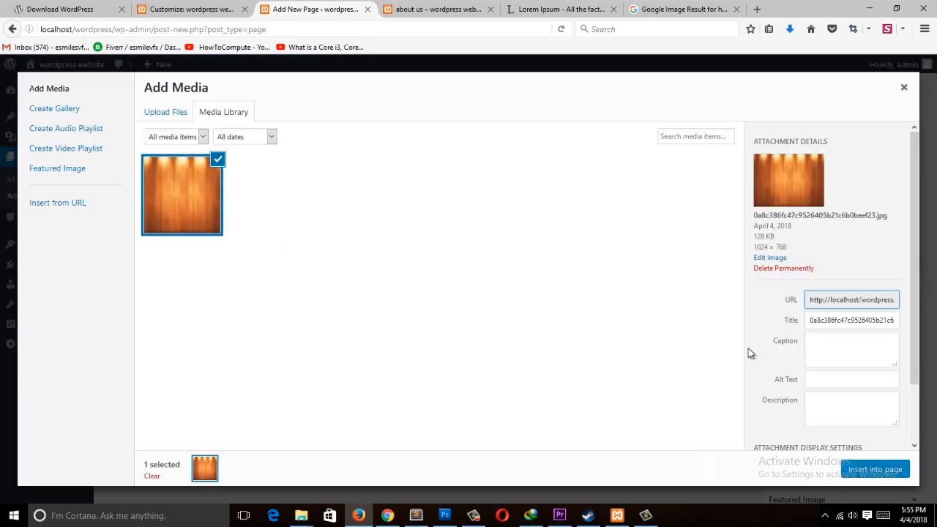
{"action": "left_click", "coordinate": [867, 470]}
{"action": "left_click", "coordinate": [226, 388]}
{"action": "scroll", "coordinate": [366, 365], "scroll_direction": "down", "scroll_amount": 1}
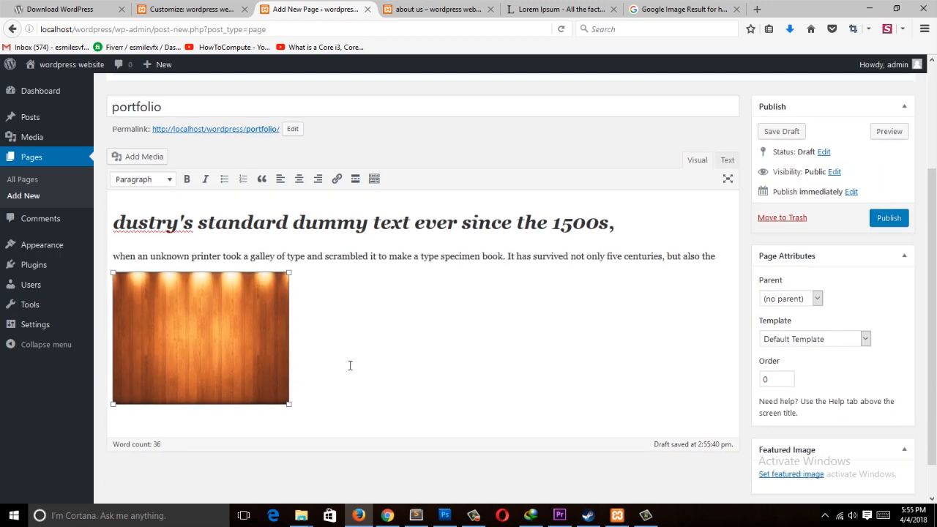
{"action": "left_click", "coordinate": [337, 385]}
{"action": "key", "text": "Return"}
{"action": "scroll", "coordinate": [220, 278], "scroll_direction": "up", "scroll_amount": 1}
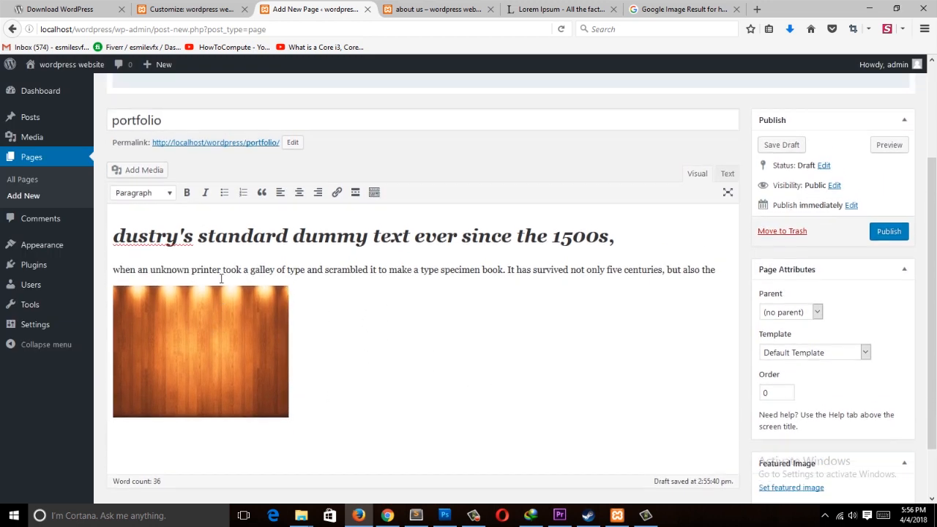
Step: Open the Insert from URL media option and copy the rainy street image's address from the Google Images tab
{"action": "left_click", "coordinate": [148, 206]}
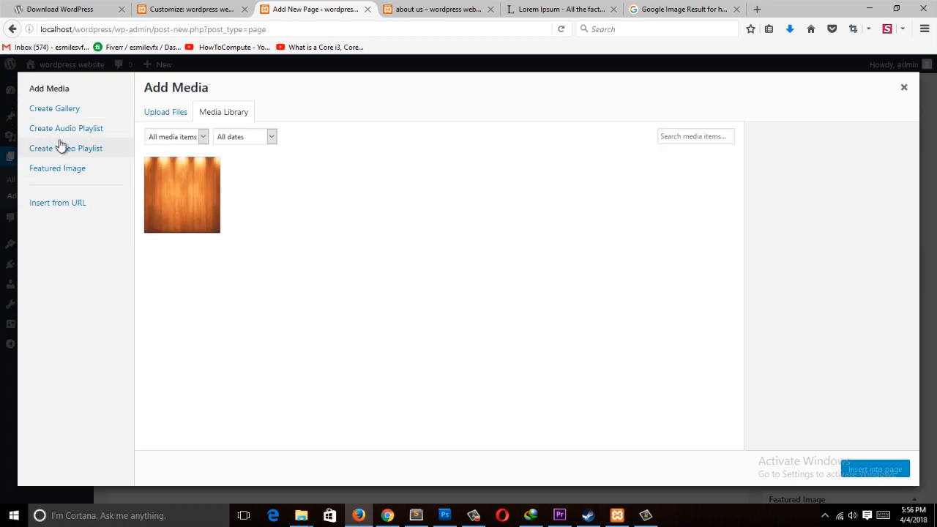
{"action": "left_click", "coordinate": [59, 110]}
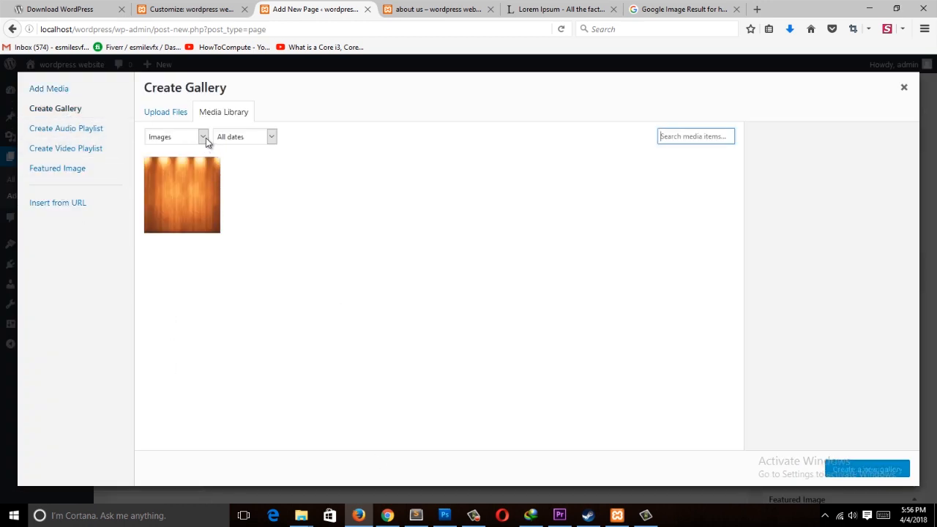
{"action": "left_click", "coordinate": [157, 115]}
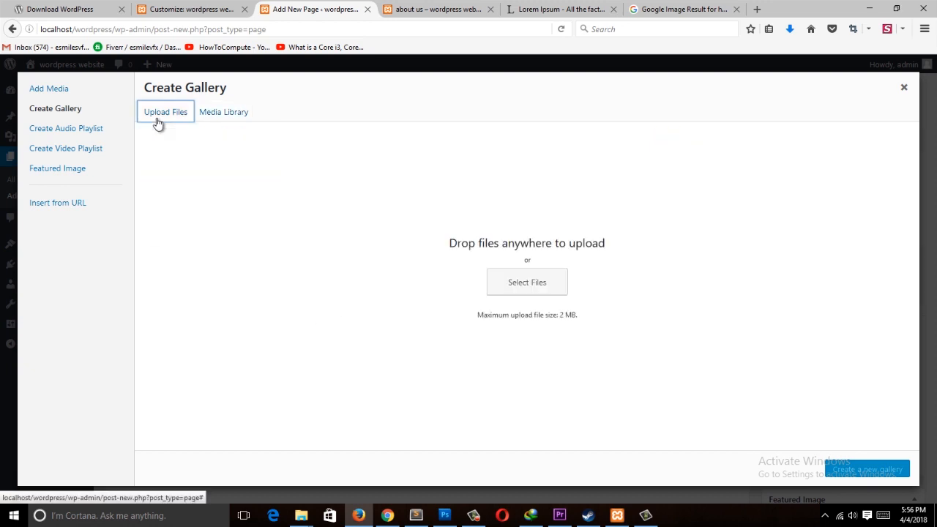
{"action": "left_click", "coordinate": [58, 204]}
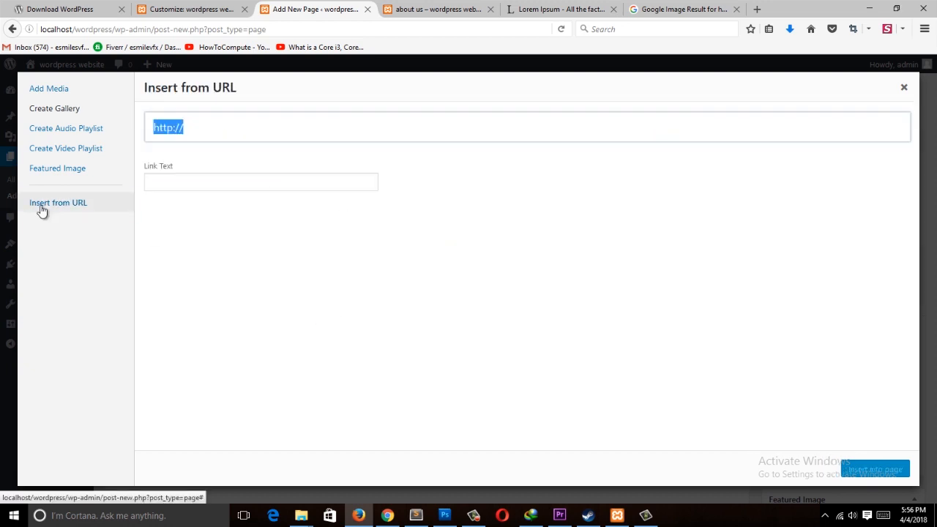
{"action": "left_click", "coordinate": [681, 9]}
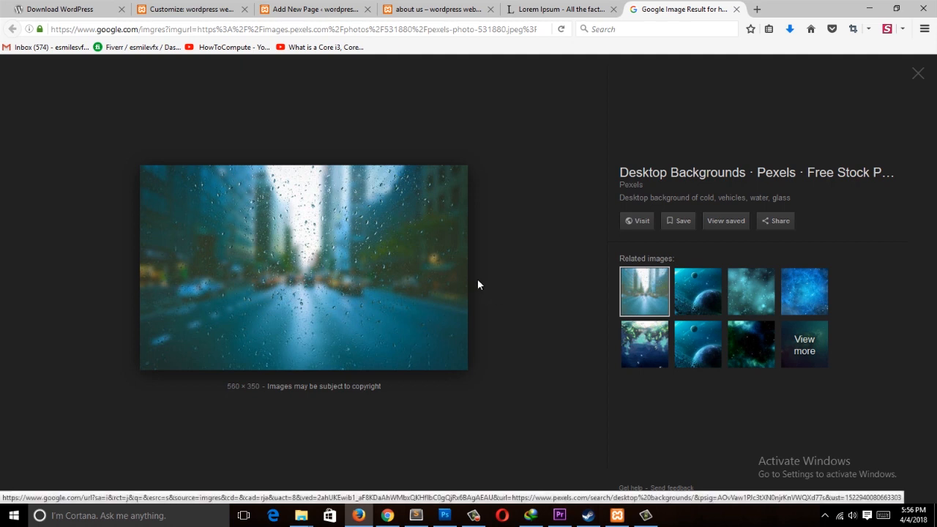
{"action": "left_click", "coordinate": [230, 10]}
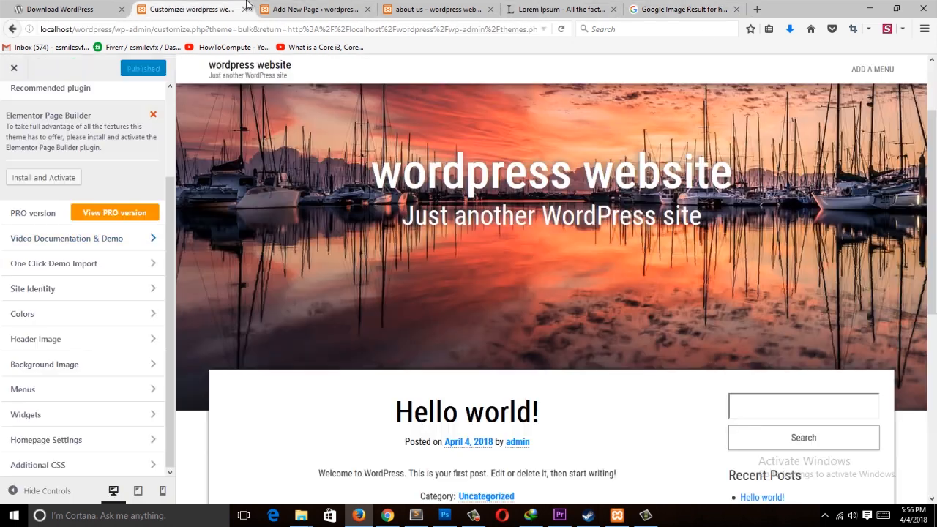
{"action": "left_click", "coordinate": [313, 10]}
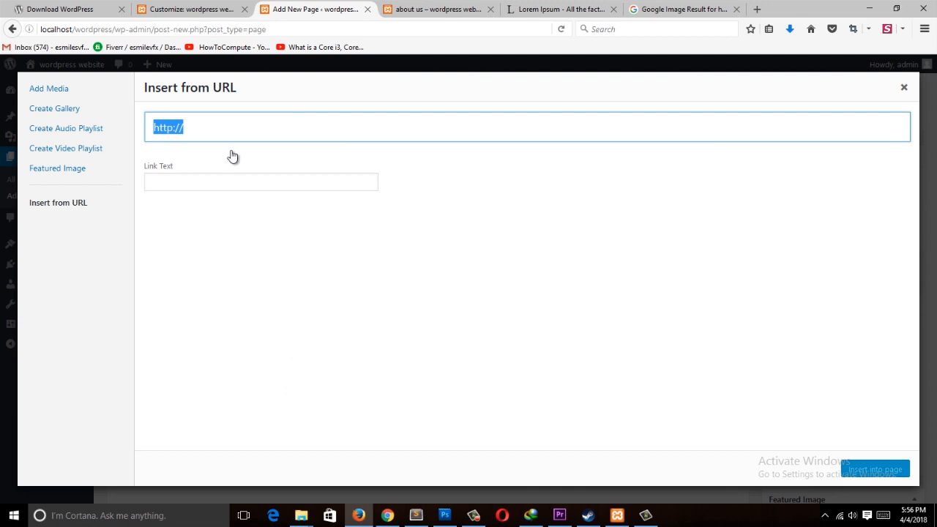
{"action": "left_click", "coordinate": [667, 9]}
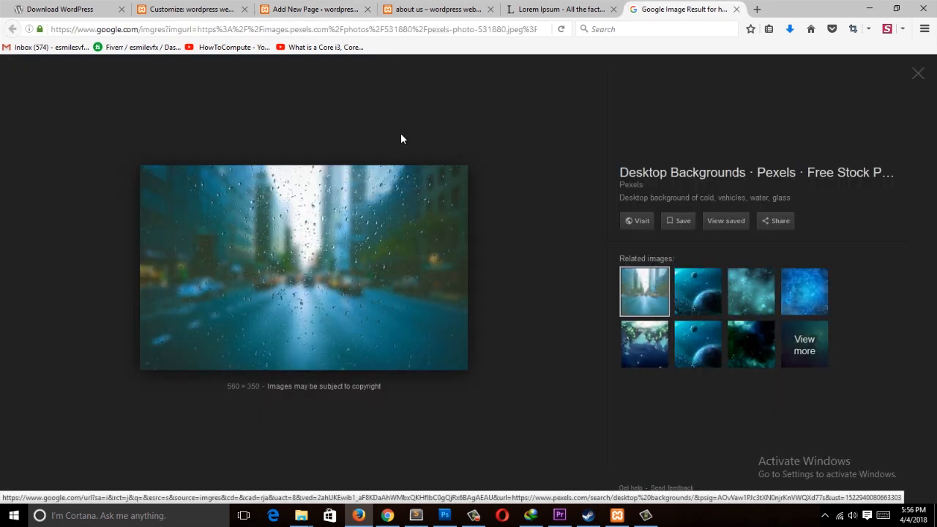
{"action": "right_click", "coordinate": [255, 216]}
{"action": "left_click", "coordinate": [315, 347]}
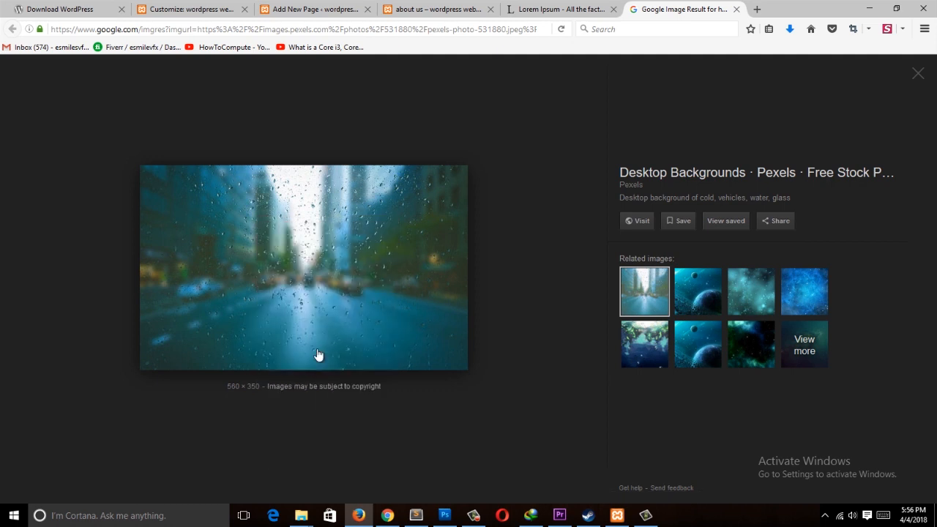
Step: Paste the image URL, enter the caption rain and an alt text, and insert the image into the page
{"action": "left_click", "coordinate": [438, 8]}
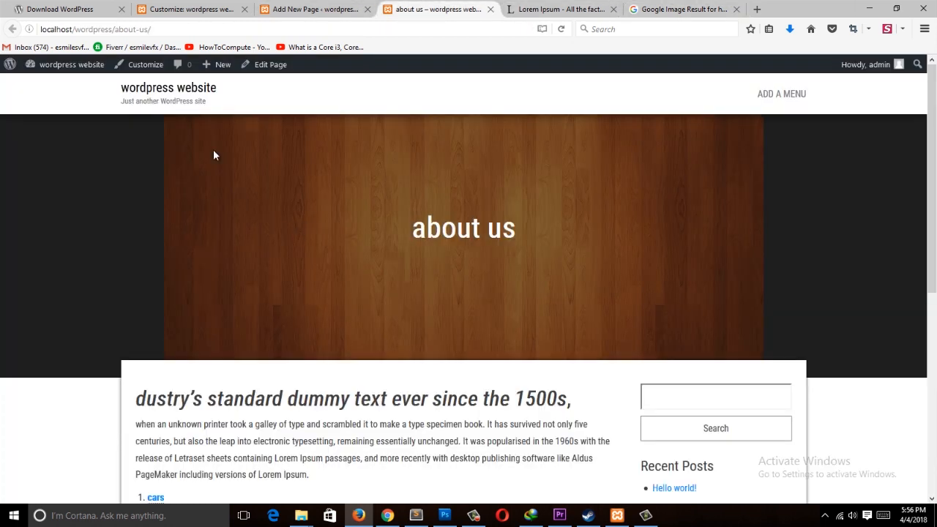
{"action": "left_click", "coordinate": [354, 8]}
{"action": "type", "text": "https://images.pexels.com/photos/531880/pexels-photo-531880.jpeg?auto=compress&cs=tinysrgb&h=350"}
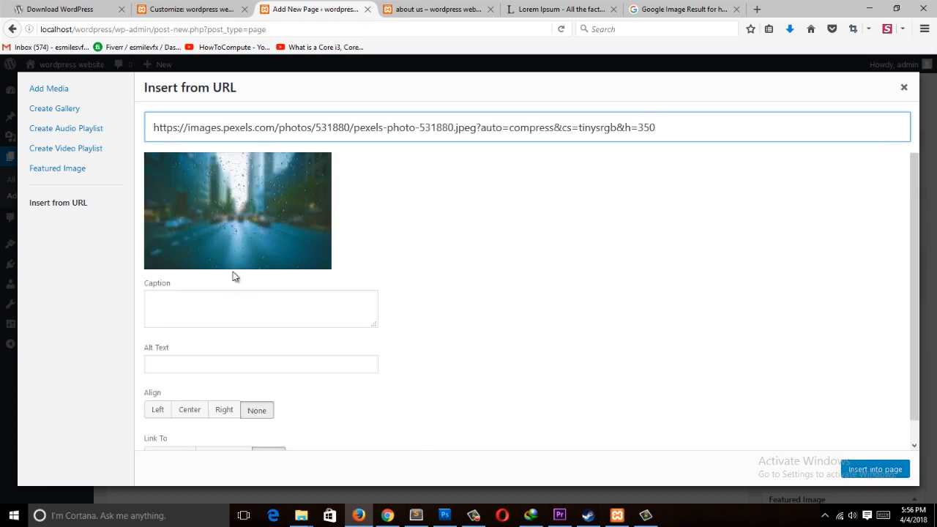
{"action": "left_click", "coordinate": [263, 307]}
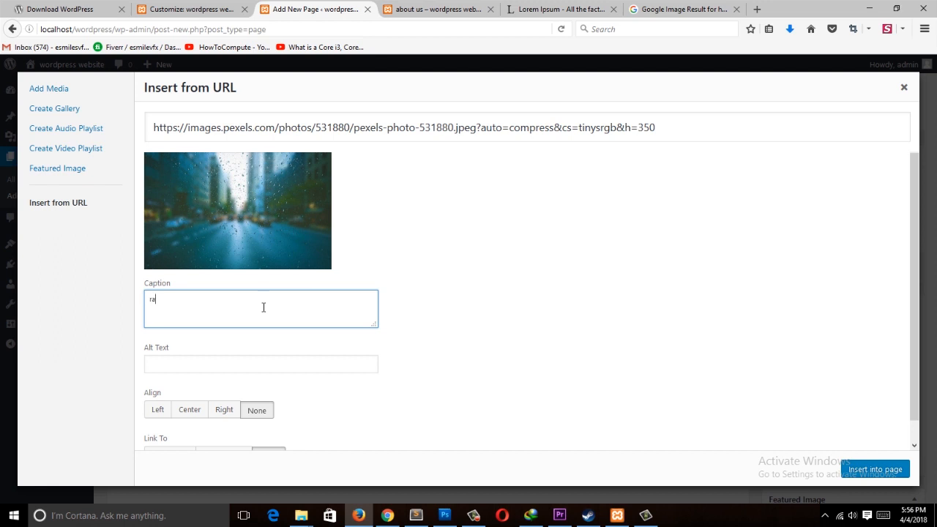
{"action": "left_click", "coordinate": [264, 370]}
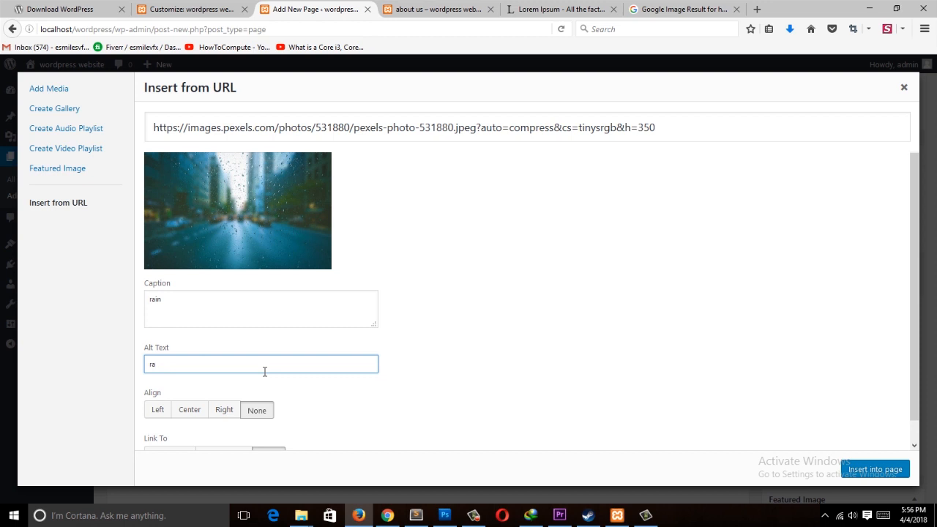
{"action": "left_click", "coordinate": [875, 469]}
{"action": "scroll", "coordinate": [296, 358], "scroll_direction": "down", "scroll_amount": 4}
{"action": "left_click", "coordinate": [297, 357]}
{"action": "left_click", "coordinate": [497, 346]}
{"action": "scroll", "coordinate": [183, 159], "scroll_direction": "up", "scroll_amount": 4}
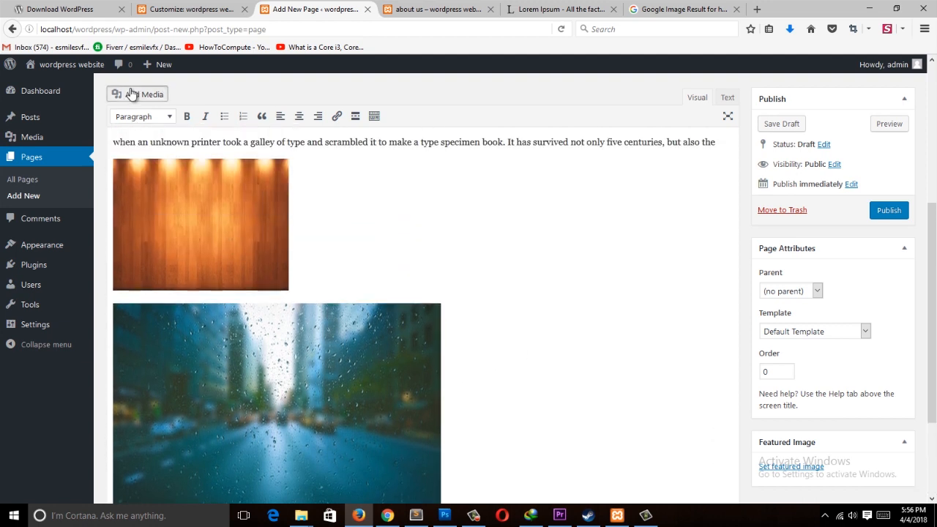
{"action": "left_click", "coordinate": [123, 94]}
{"action": "left_click", "coordinate": [72, 116]}
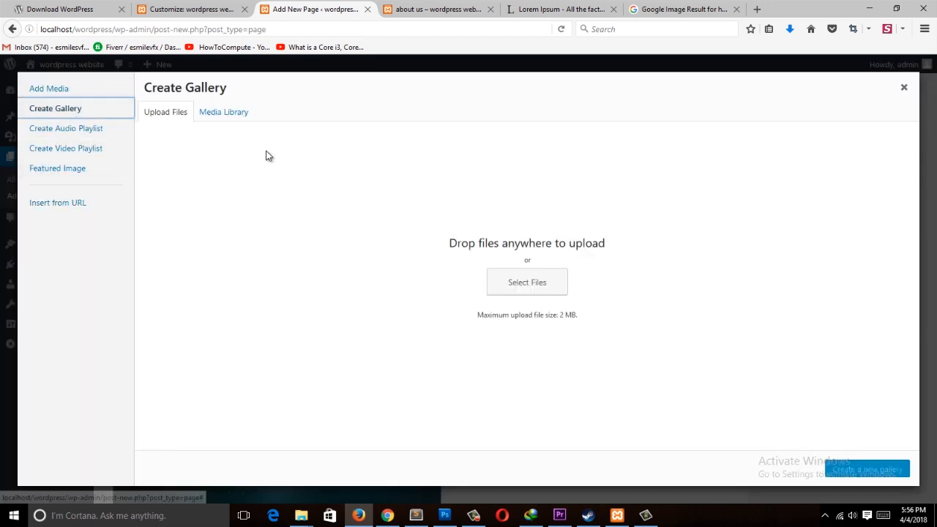
{"action": "left_click", "coordinate": [211, 115]}
{"action": "left_click", "coordinate": [167, 112]}
{"action": "left_click", "coordinate": [232, 115]}
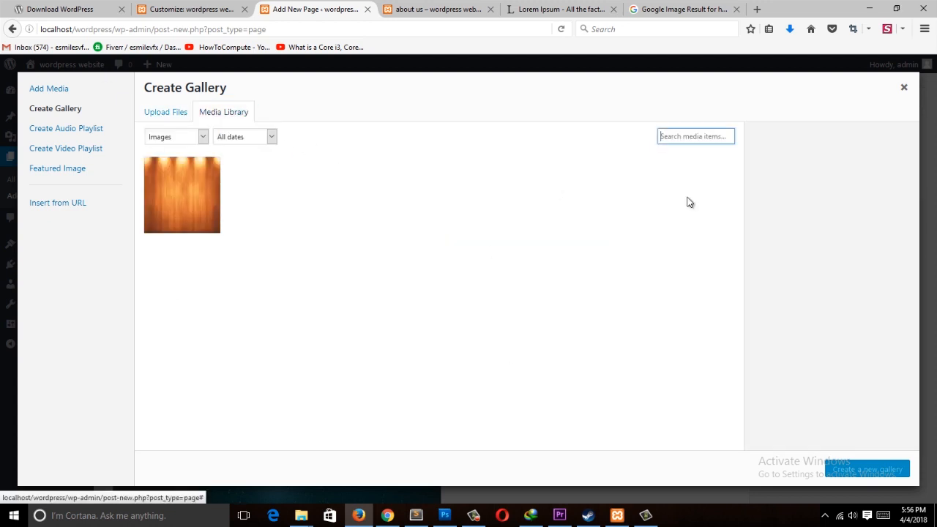
{"action": "left_click", "coordinate": [895, 89]}
Step: Set the wooden image as the portfolio page's featured image and publish the page
{"action": "scroll", "coordinate": [430, 375], "scroll_direction": "down", "scroll_amount": 2}
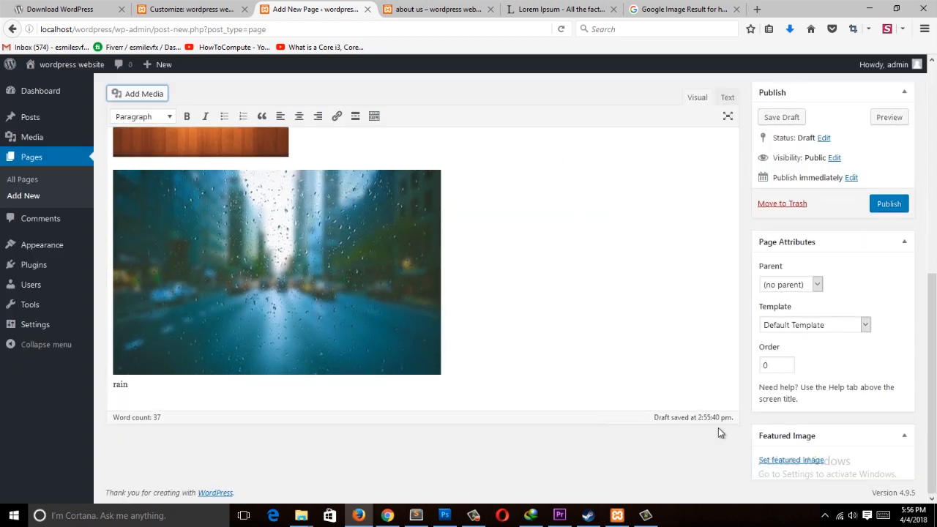
{"action": "scroll", "coordinate": [534, 322], "scroll_direction": "up", "scroll_amount": 4}
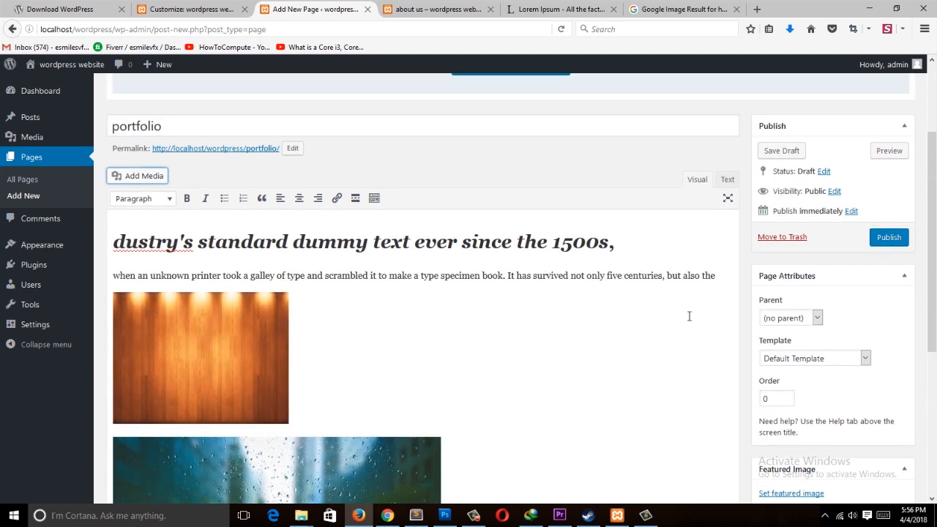
{"action": "scroll", "coordinate": [767, 442], "scroll_direction": "down", "scroll_amount": 4}
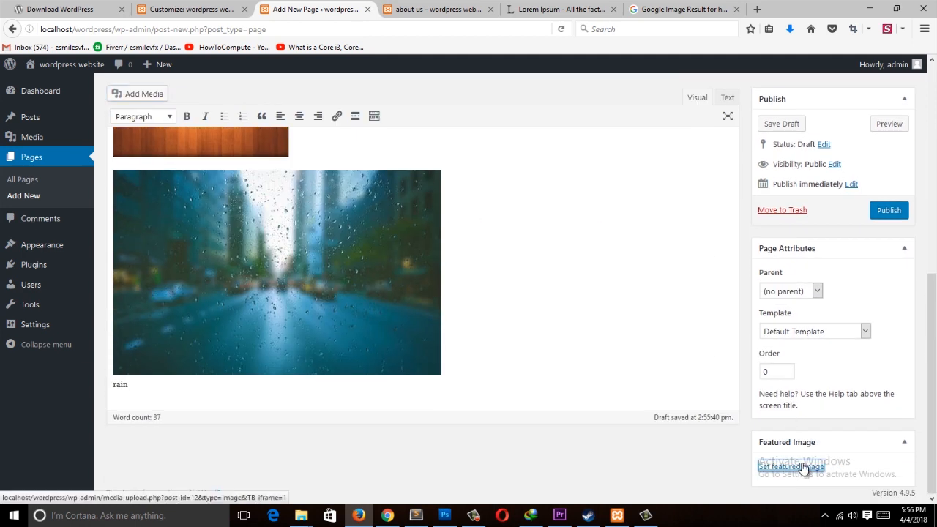
{"action": "left_click", "coordinate": [804, 463]}
{"action": "left_click", "coordinate": [64, 157]}
{"action": "left_click", "coordinate": [894, 467]}
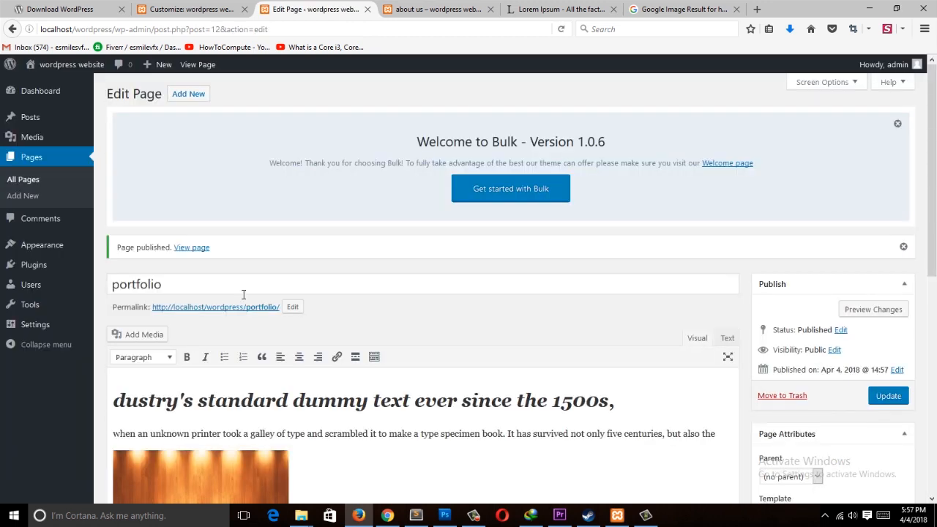
Step: Review the live site's front page and the list of all pages
{"action": "left_click", "coordinate": [60, 70]}
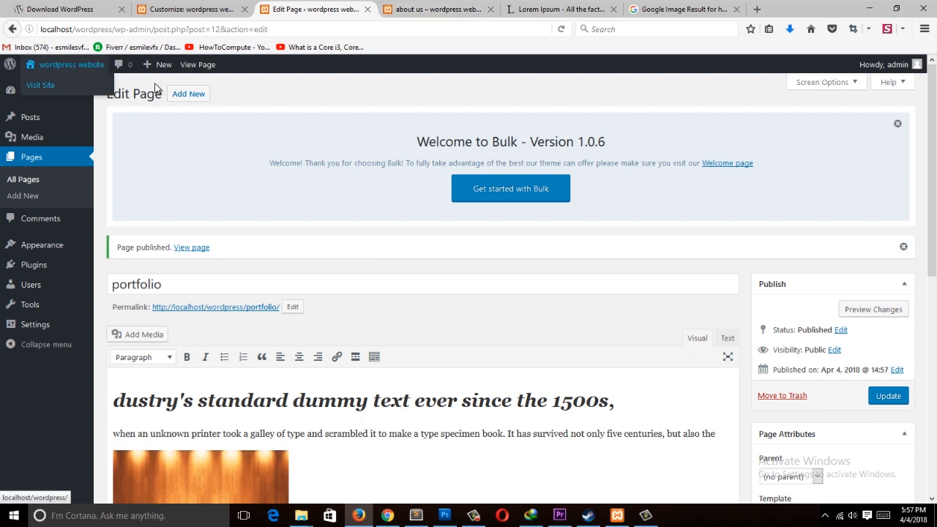
{"action": "scroll", "coordinate": [178, 329], "scroll_direction": "down", "scroll_amount": 10}
{"action": "scroll", "coordinate": [179, 334], "scroll_direction": "up", "scroll_amount": 8}
{"action": "scroll", "coordinate": [194, 342], "scroll_direction": "down", "scroll_amount": 3}
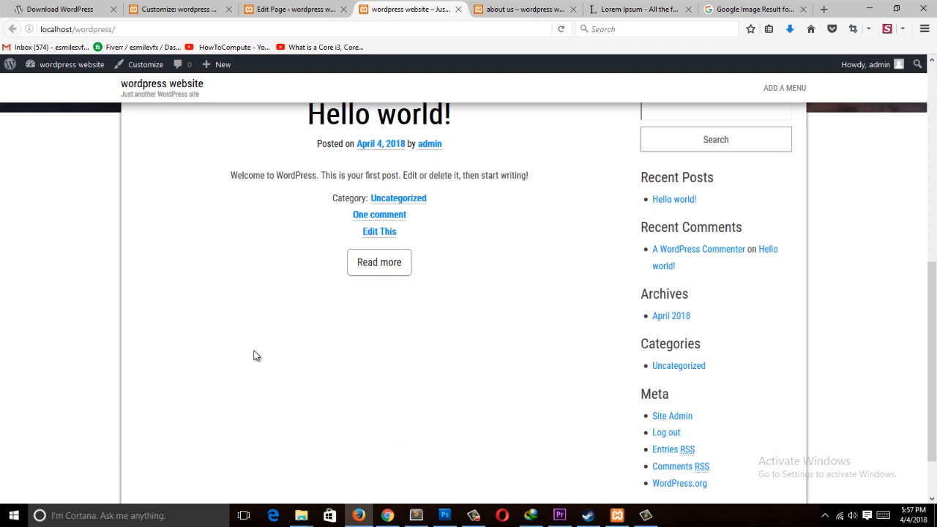
{"action": "scroll", "coordinate": [256, 356], "scroll_direction": "up", "scroll_amount": 5}
{"action": "left_click", "coordinate": [297, 9]}
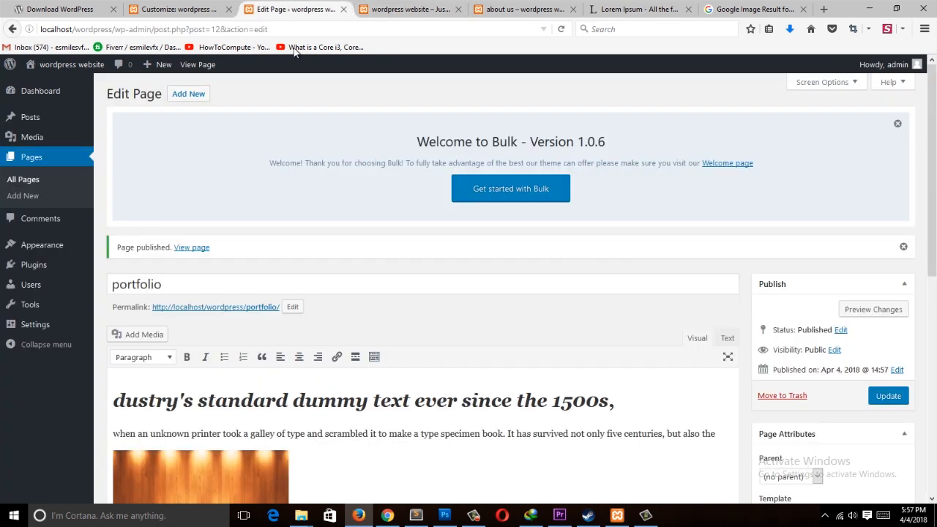
{"action": "left_click", "coordinate": [32, 179]}
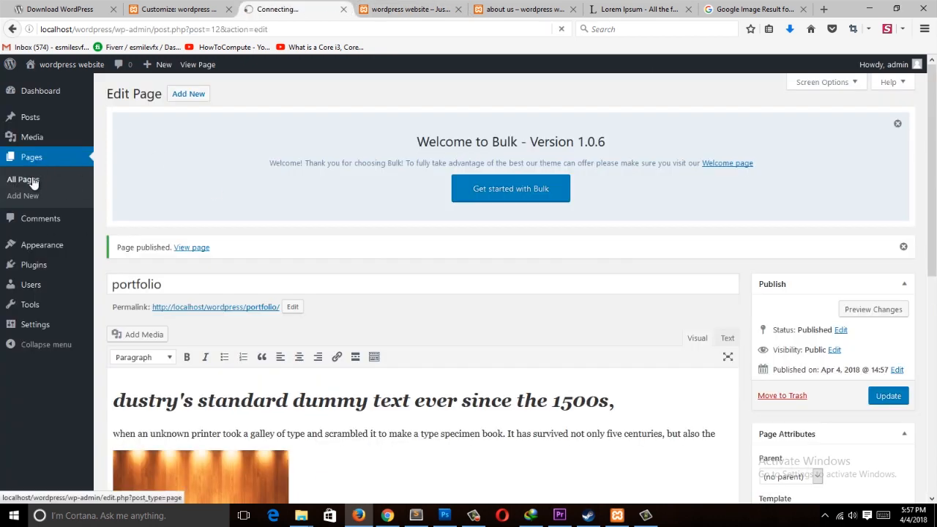
{"action": "scroll", "coordinate": [569, 275], "scroll_direction": "down", "scroll_amount": 1}
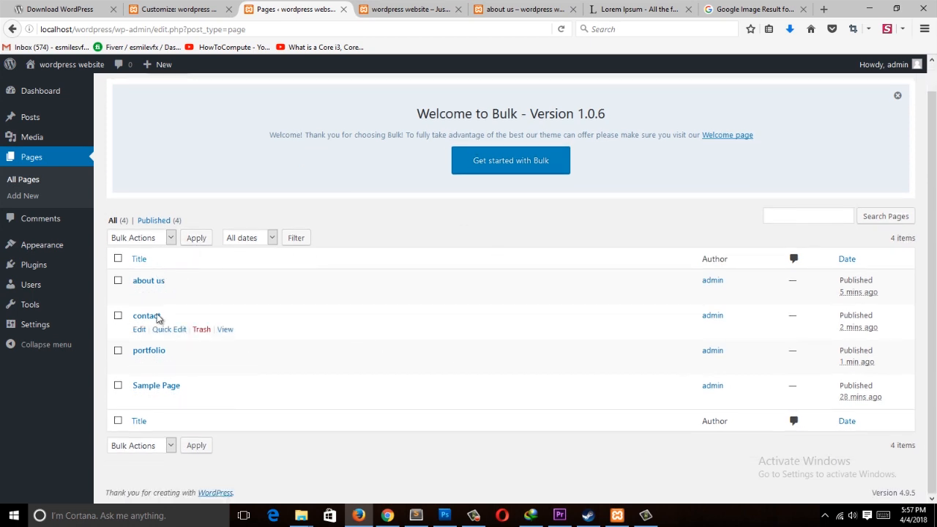
{"action": "left_click", "coordinate": [408, 11]}
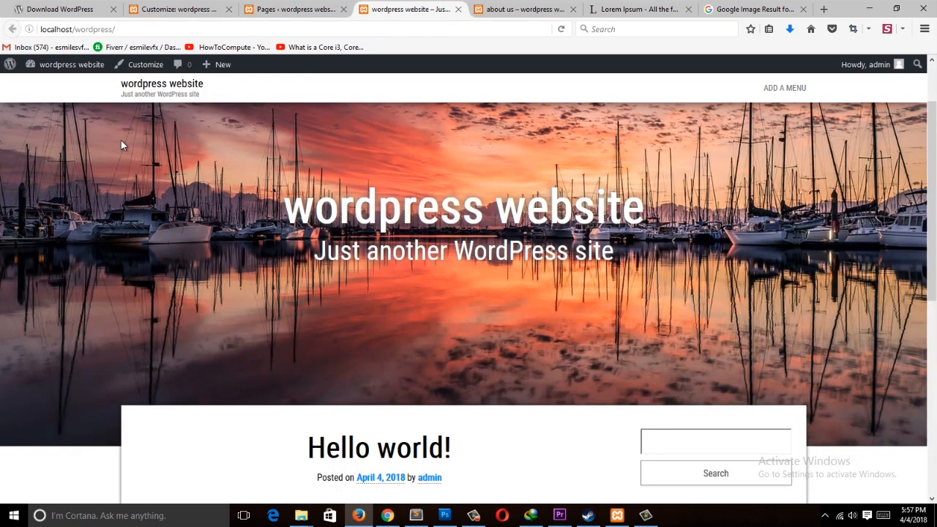
{"action": "scroll", "coordinate": [725, 255], "scroll_direction": "down", "scroll_amount": 5}
{"action": "scroll", "coordinate": [873, 308], "scroll_direction": "up", "scroll_amount": 3}
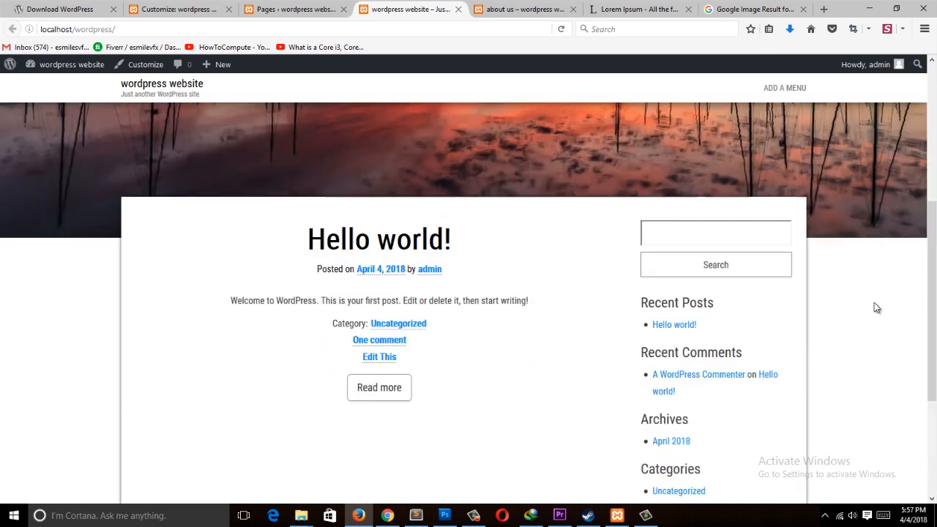
{"action": "scroll", "coordinate": [853, 341], "scroll_direction": "down", "scroll_amount": 3}
{"action": "scroll", "coordinate": [864, 245], "scroll_direction": "up", "scroll_amount": 2}
{"action": "scroll", "coordinate": [864, 245], "scroll_direction": "up", "scroll_amount": 1}
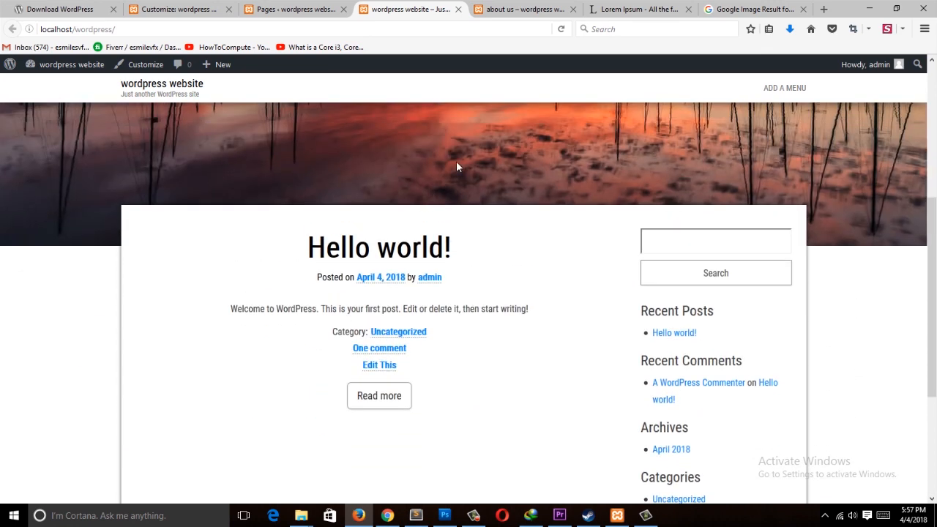
{"action": "scroll", "coordinate": [297, 316], "scroll_direction": "up", "scroll_amount": 5}
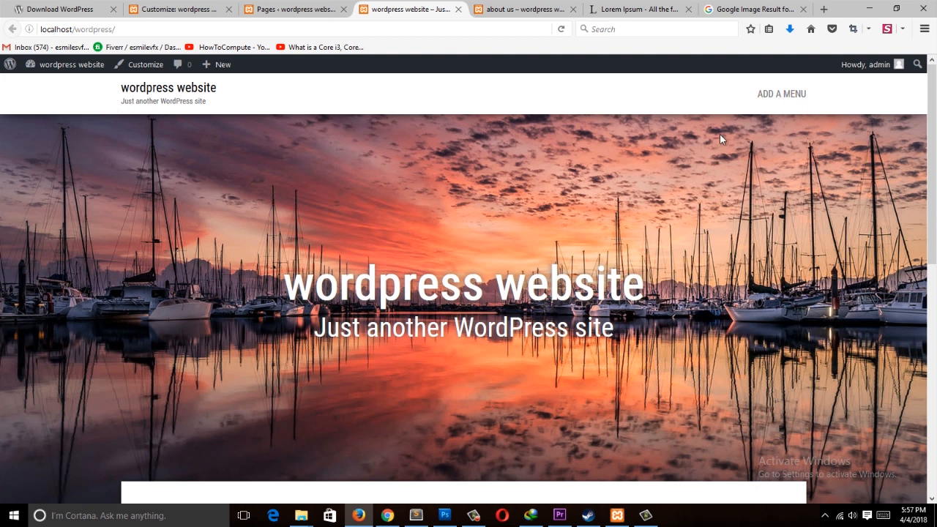
Step: Open the Menus screen from the site's Add a Menu link and return to the Customizer tab
{"action": "left_click", "coordinate": [802, 99]}
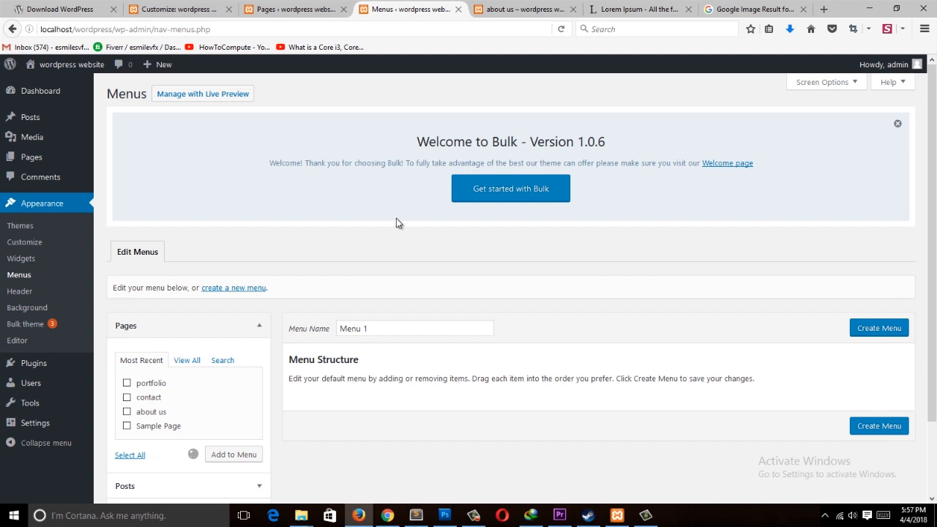
{"action": "left_click", "coordinate": [12, 29]}
{"action": "left_click", "coordinate": [228, 6]}
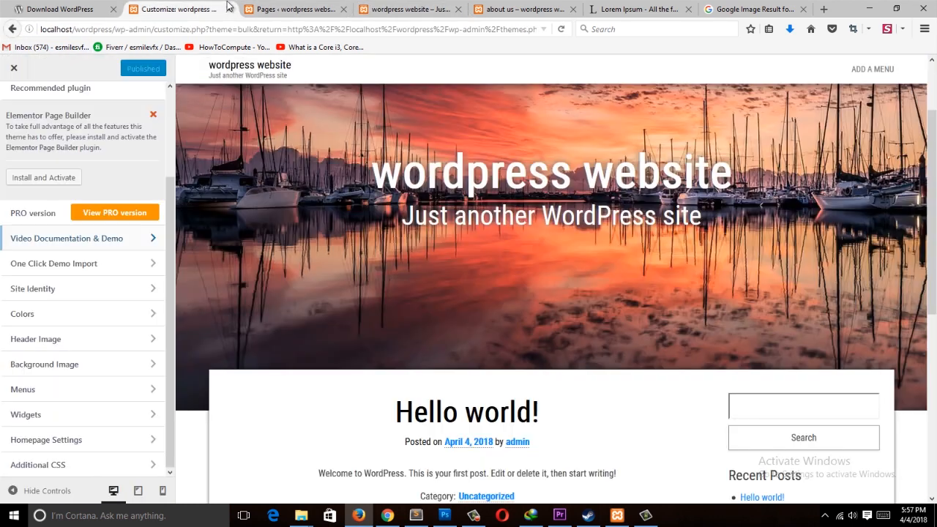
Step: Open the Menus screen from the WordPress admin dashboard
{"action": "left_click", "coordinate": [249, 7]}
{"action": "left_click", "coordinate": [26, 91]}
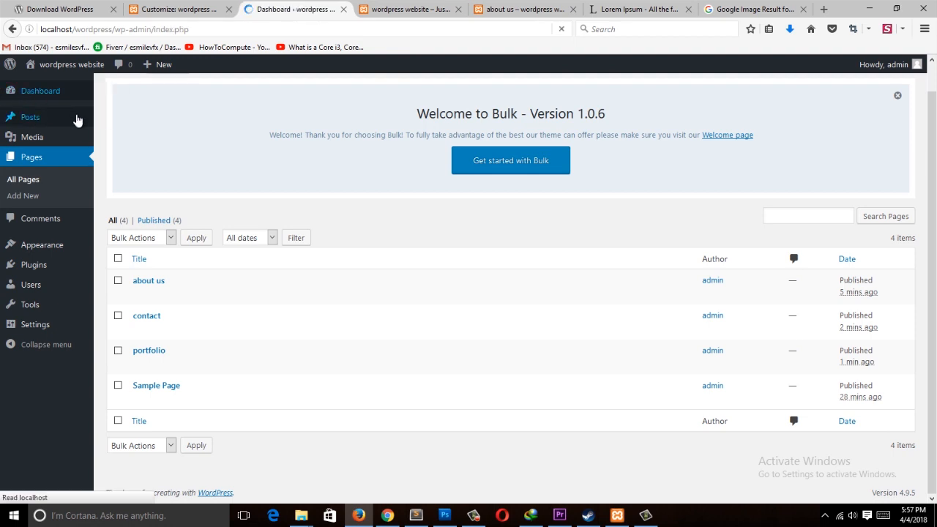
{"action": "mouse_move", "coordinate": [73, 247]}
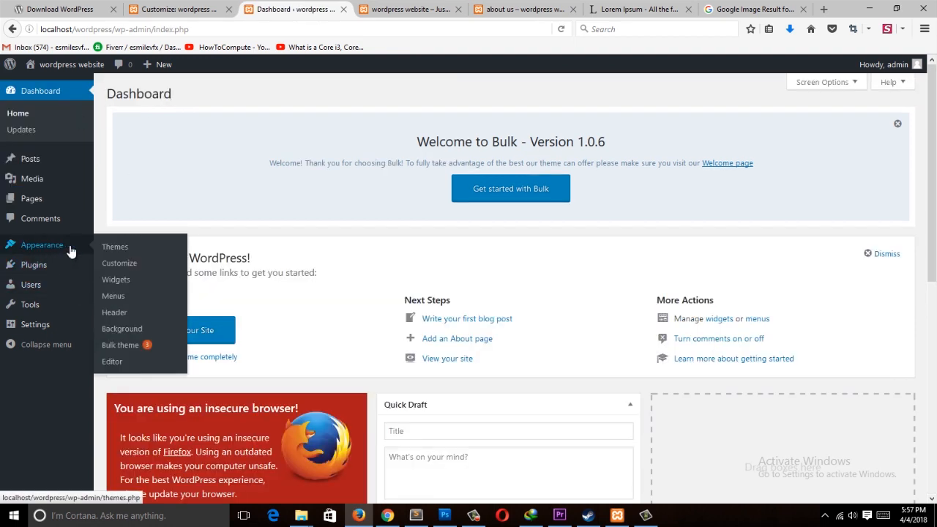
{"action": "left_click", "coordinate": [138, 297]}
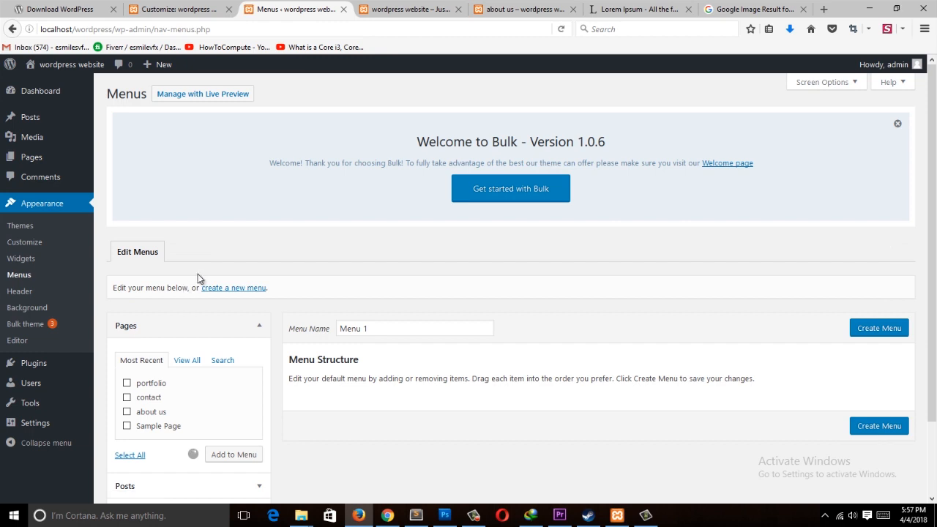
Step: Add the portfolio, contact and about us pages to Menu 1
{"action": "scroll", "coordinate": [209, 240], "scroll_direction": "down", "scroll_amount": 2}
{"action": "scroll", "coordinate": [161, 271], "scroll_direction": "down", "scroll_amount": 2}
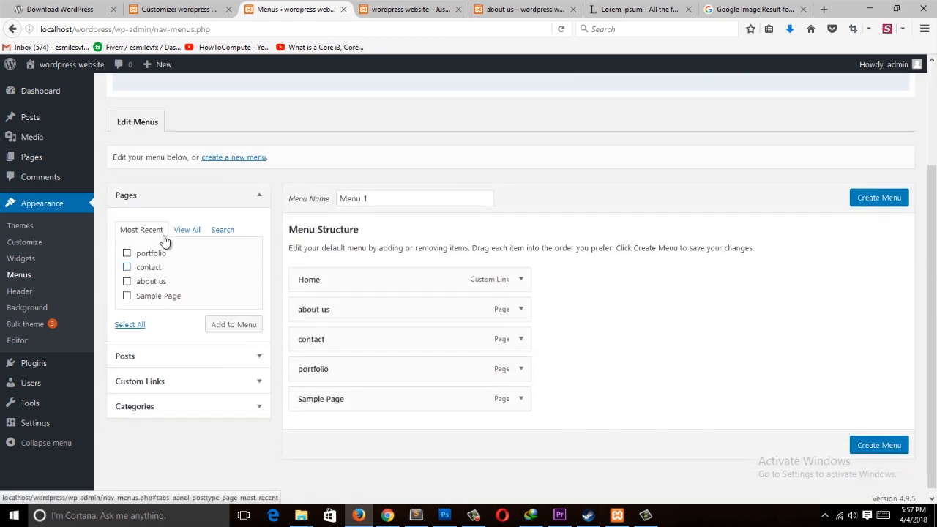
{"action": "left_click", "coordinate": [128, 289]}
{"action": "left_click", "coordinate": [126, 275]}
{"action": "left_click", "coordinate": [126, 247]}
{"action": "left_click", "coordinate": [127, 261]}
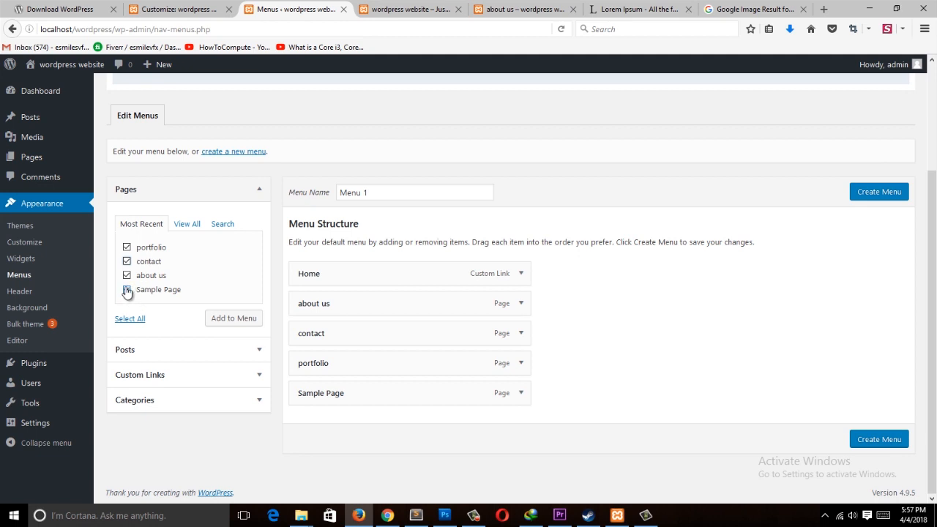
{"action": "left_click", "coordinate": [128, 291]}
{"action": "left_click", "coordinate": [240, 320]}
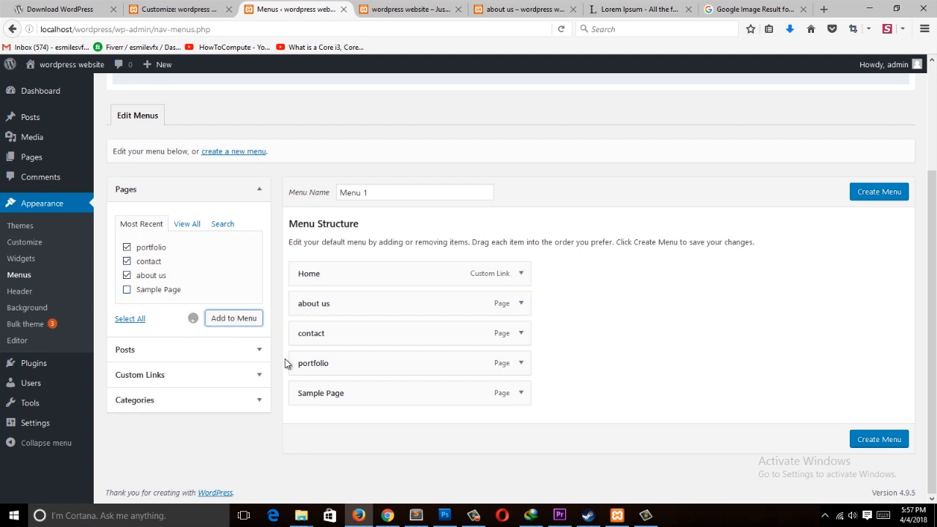
Step: Remove the Sample Page item from the menu structure
{"action": "scroll", "coordinate": [495, 327], "scroll_direction": "down", "scroll_amount": 2}
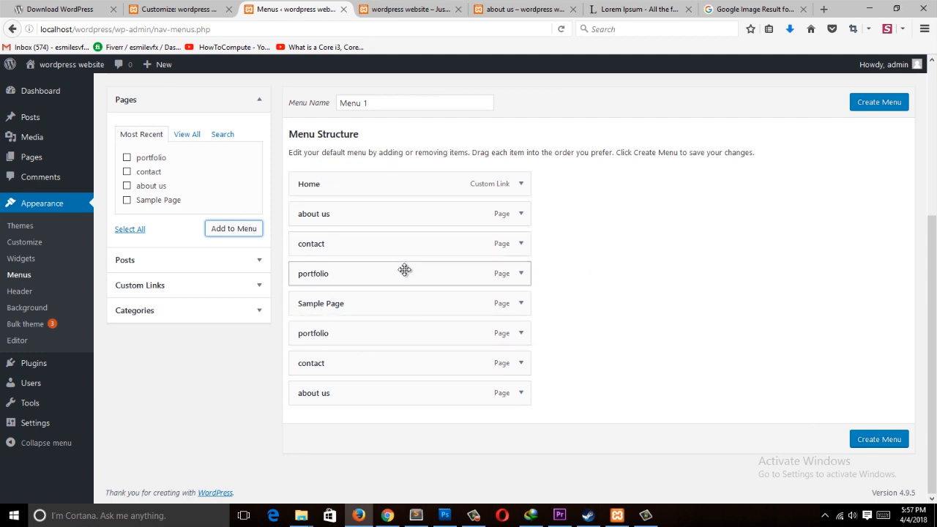
{"action": "left_click", "coordinate": [520, 304]}
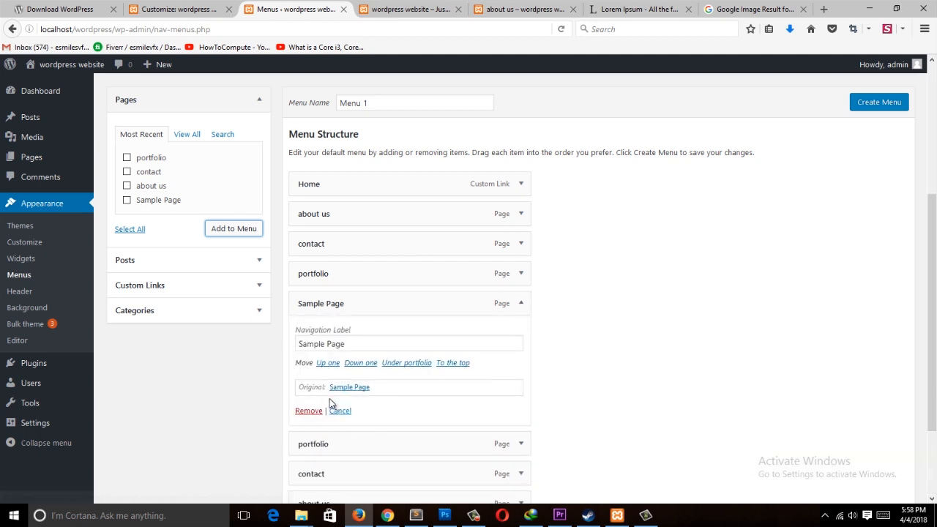
{"action": "left_click", "coordinate": [521, 306]}
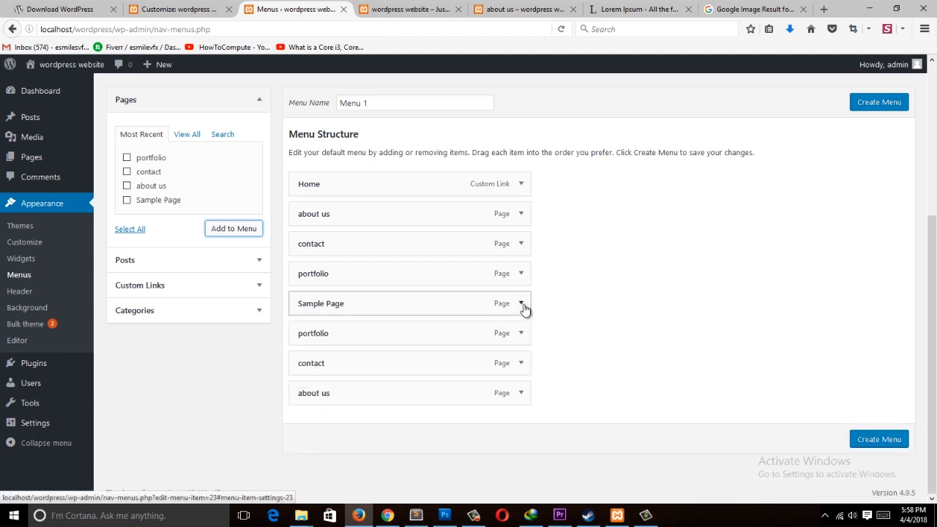
{"action": "left_click", "coordinate": [521, 305]}
{"action": "scroll", "coordinate": [346, 308], "scroll_direction": "down", "scroll_amount": 2}
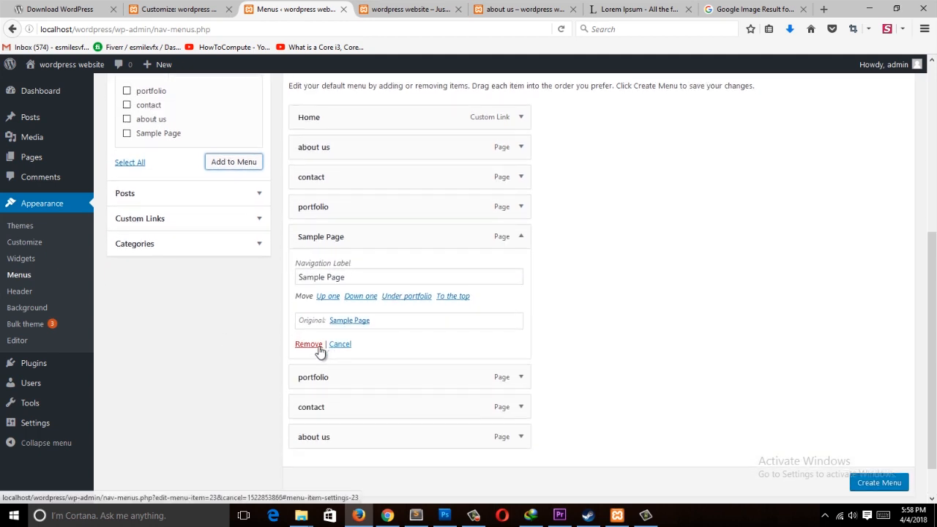
{"action": "left_click", "coordinate": [308, 344]}
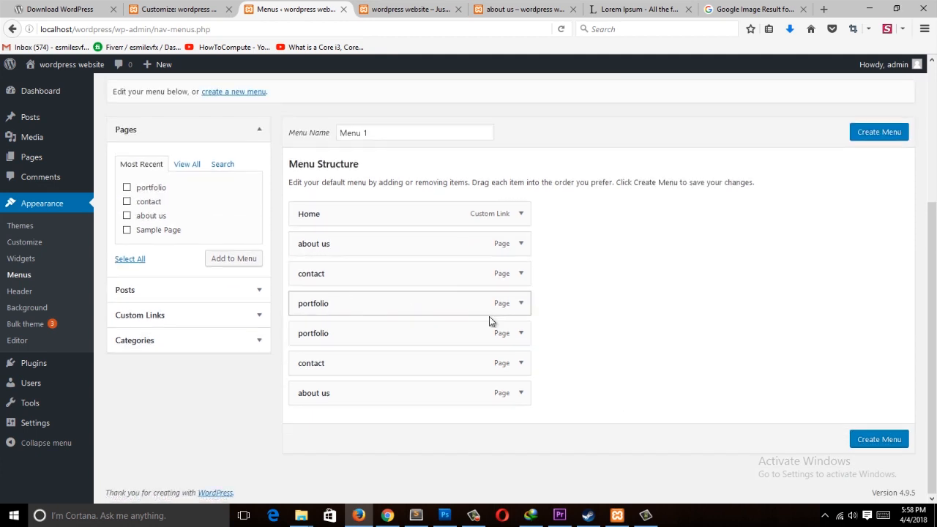
Step: Remove the duplicate portfolio and about us items from the menu structure
{"action": "left_click", "coordinate": [520, 333]}
{"action": "left_click", "coordinate": [306, 442]}
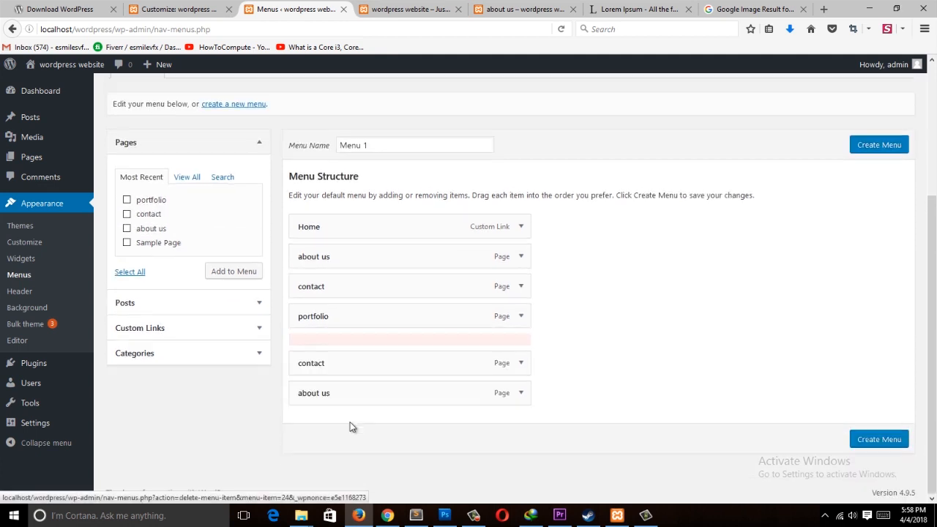
{"action": "left_click", "coordinate": [521, 393]}
{"action": "scroll", "coordinate": [296, 454], "scroll_direction": "down", "scroll_amount": 3}
{"action": "left_click", "coordinate": [301, 391]}
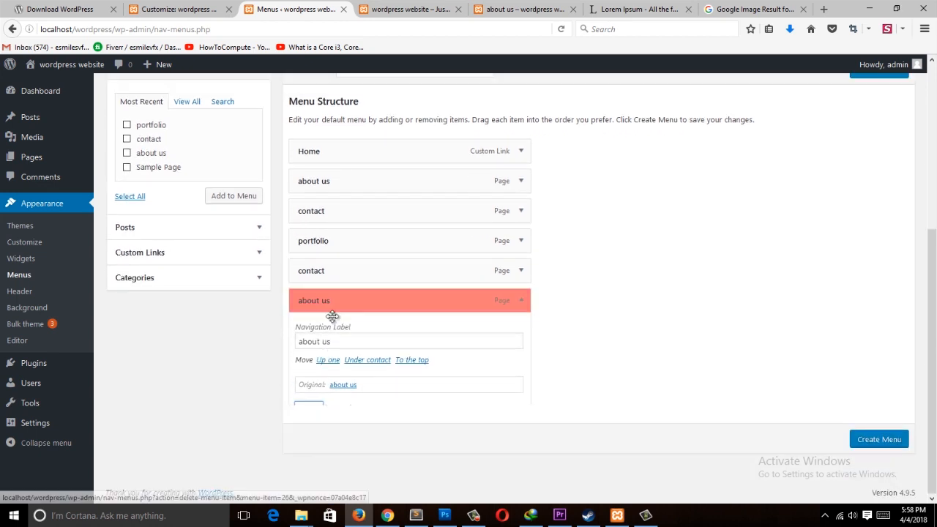
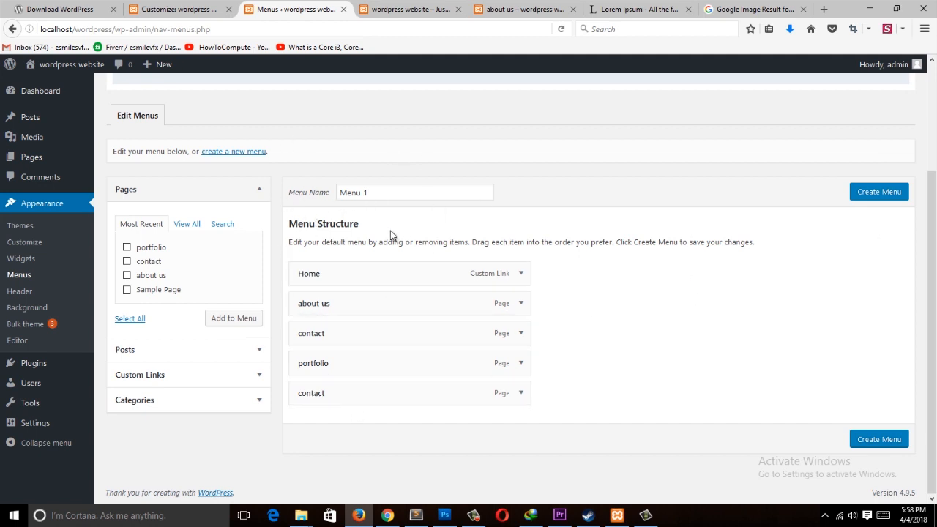
Step: Create the menu named Menu 1 with its current page items
{"action": "left_click", "coordinate": [870, 198]}
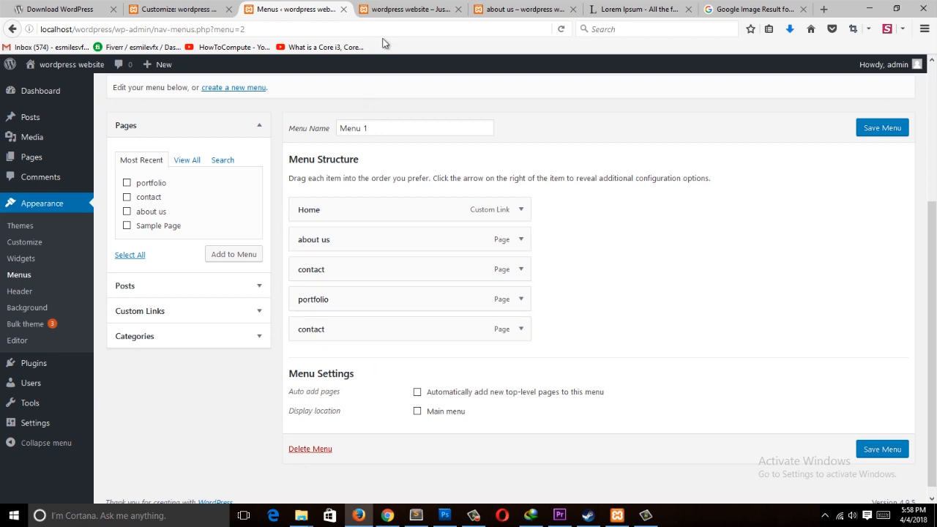
Step: Compare the live site's front page header with the menu settings
{"action": "left_click", "coordinate": [404, 13]}
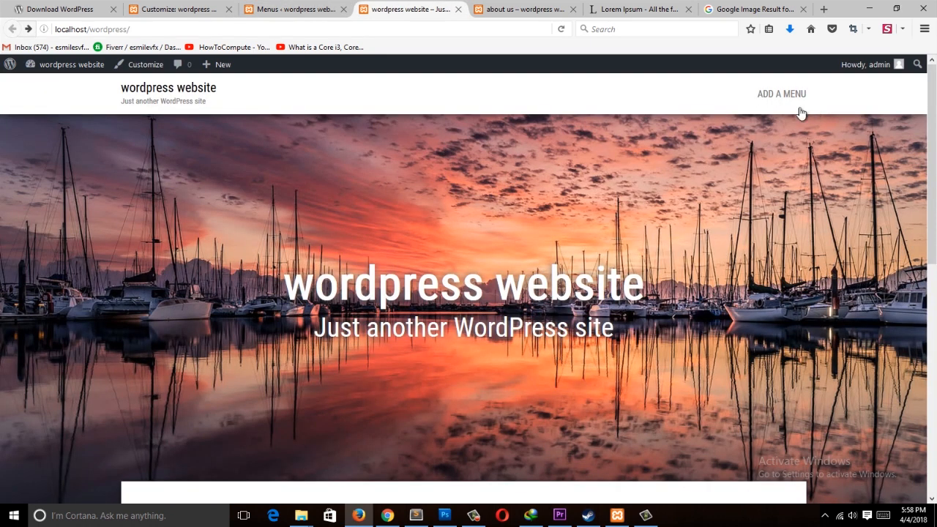
{"action": "scroll", "coordinate": [842, 132], "scroll_direction": "down", "scroll_amount": 10}
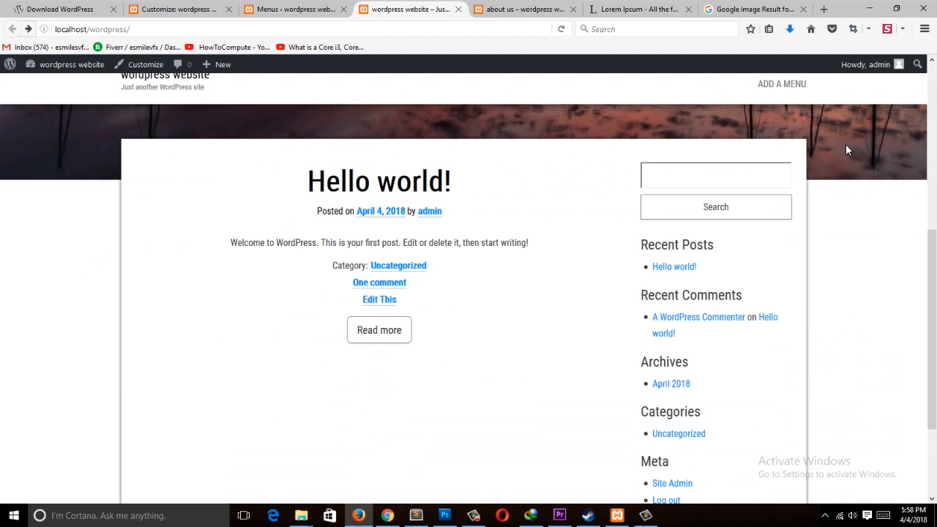
{"action": "scroll", "coordinate": [805, 380], "scroll_direction": "up", "scroll_amount": 8}
{"action": "scroll", "coordinate": [840, 333], "scroll_direction": "up", "scroll_amount": 3}
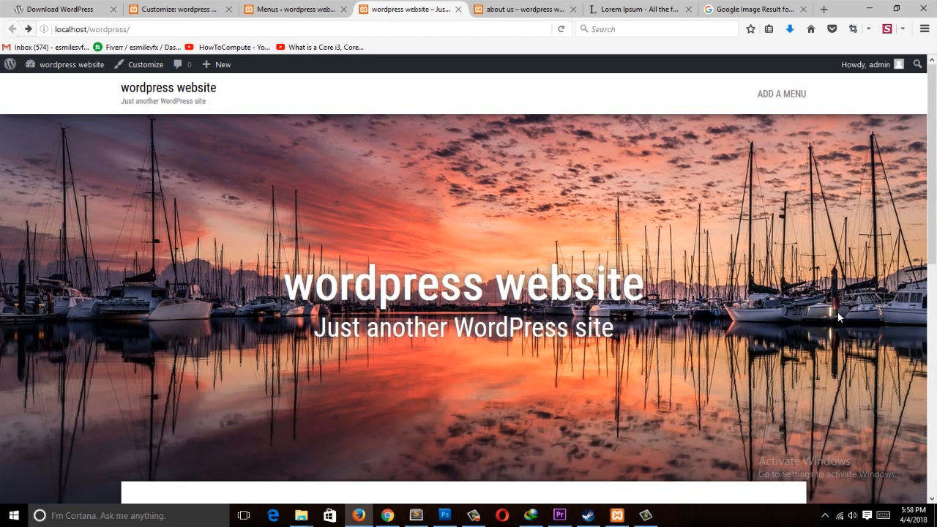
{"action": "left_click", "coordinate": [293, 9]}
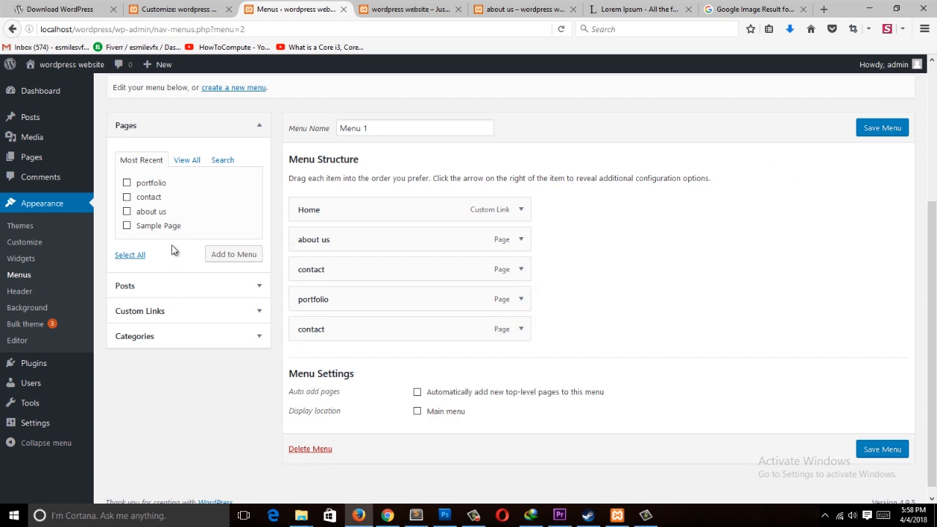
{"action": "left_click", "coordinate": [411, 9]}
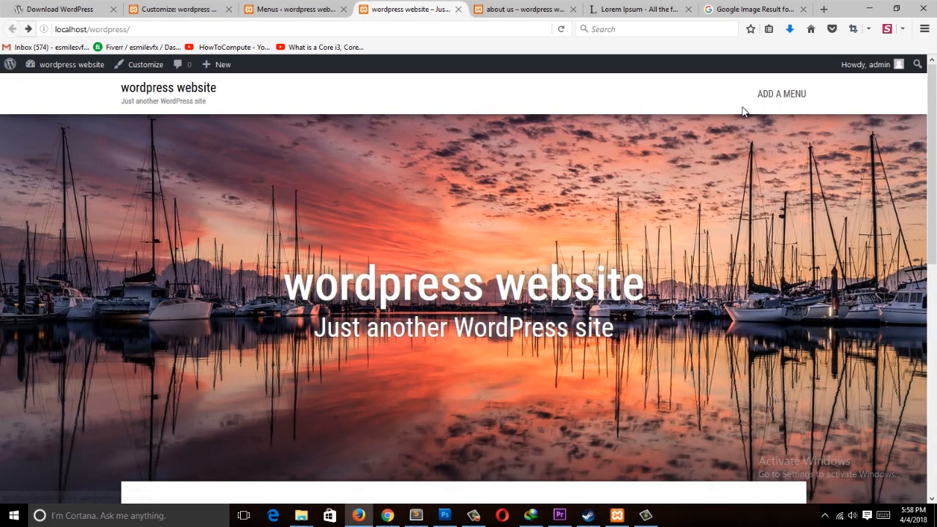
{"action": "scroll", "coordinate": [772, 124], "scroll_direction": "down", "scroll_amount": 10}
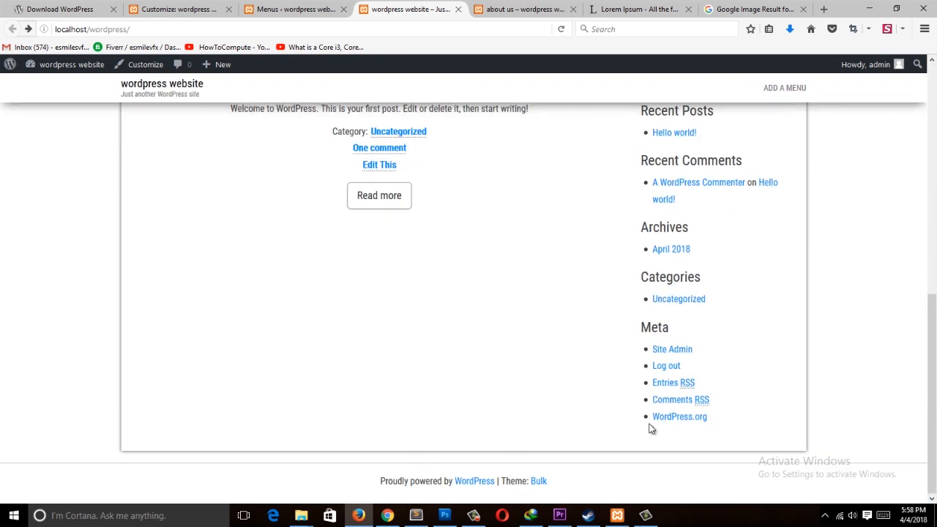
{"action": "left_click", "coordinate": [300, 10]}
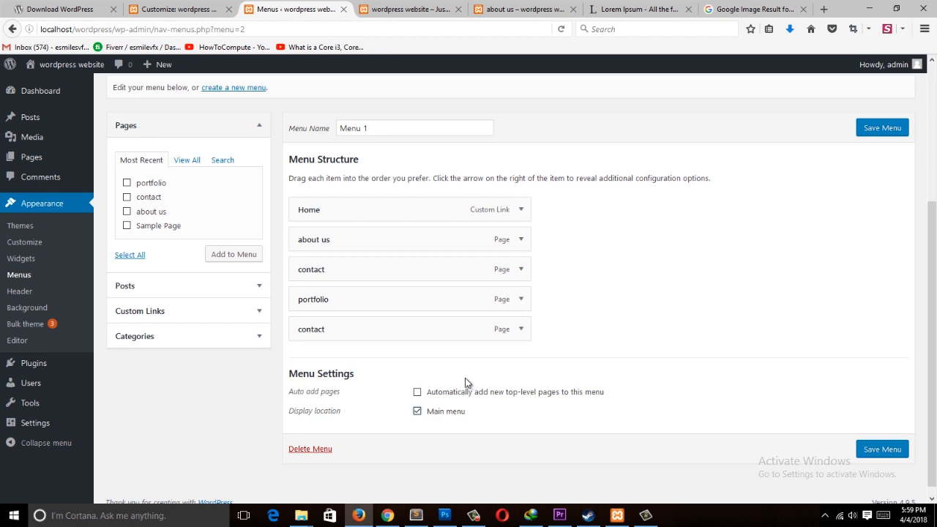
{"action": "left_click", "coordinate": [210, 4]}
{"action": "left_click", "coordinate": [410, 9]}
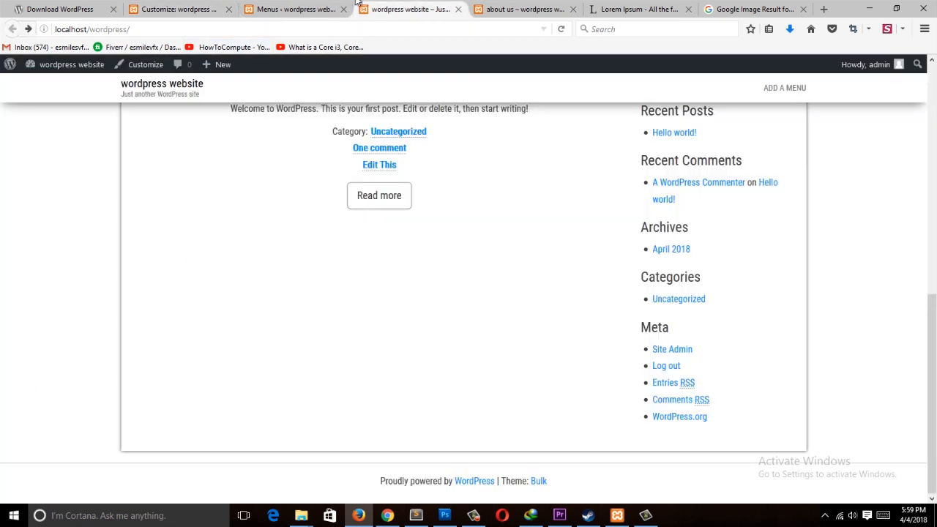
{"action": "left_click", "coordinate": [326, 6]}
{"action": "left_click", "coordinate": [374, 10]}
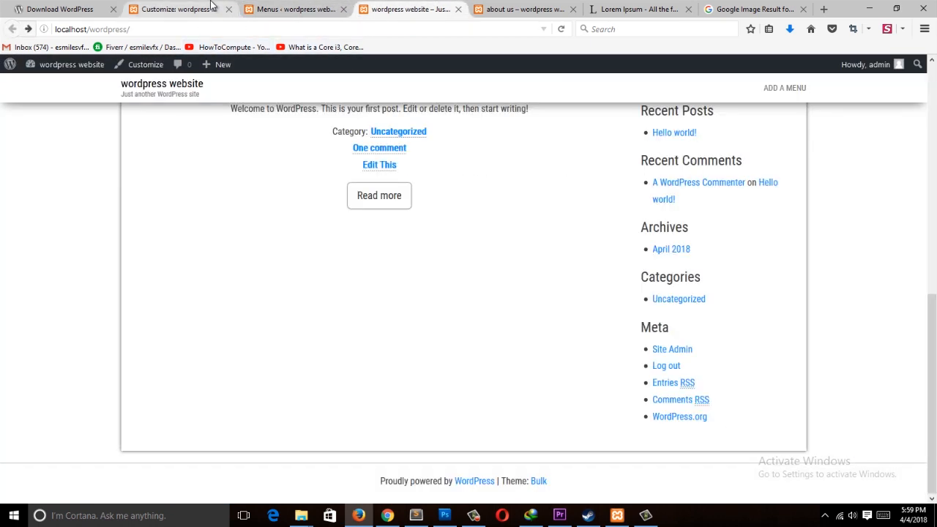
{"action": "left_click", "coordinate": [293, 7]}
{"action": "left_click", "coordinate": [419, 5]}
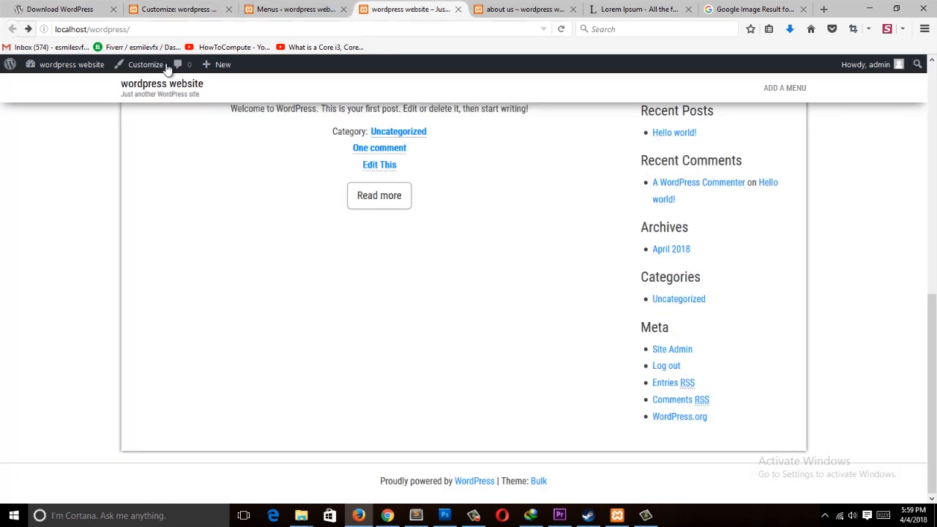
{"action": "mouse_move", "coordinate": [212, 71]}
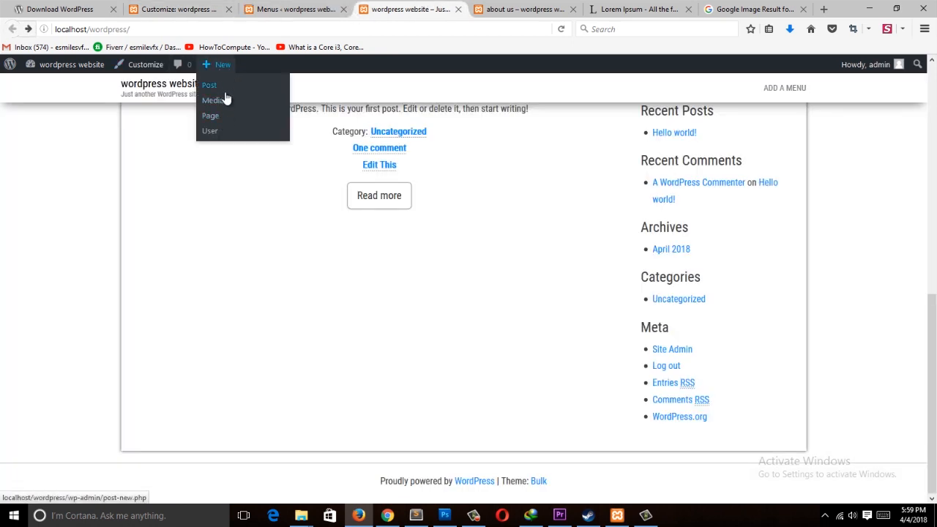
{"action": "left_click", "coordinate": [217, 117]}
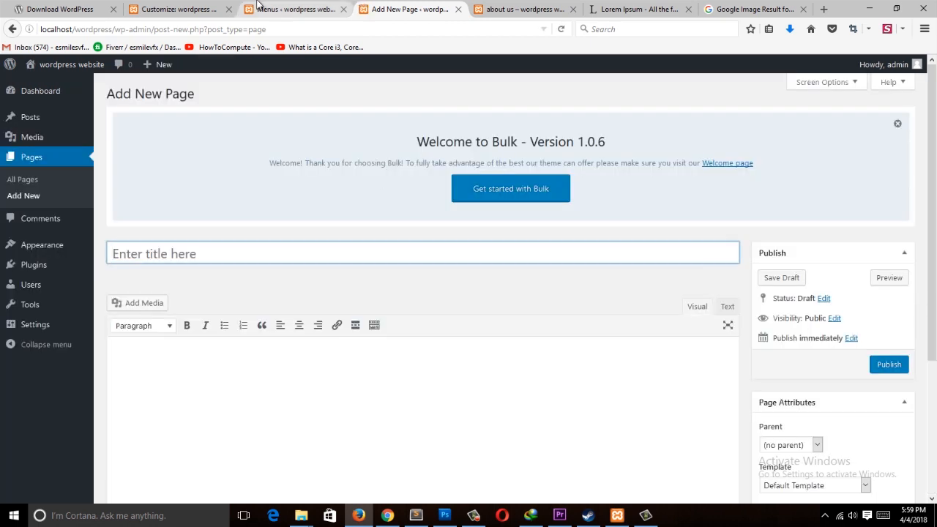
{"action": "left_click", "coordinate": [260, 7]}
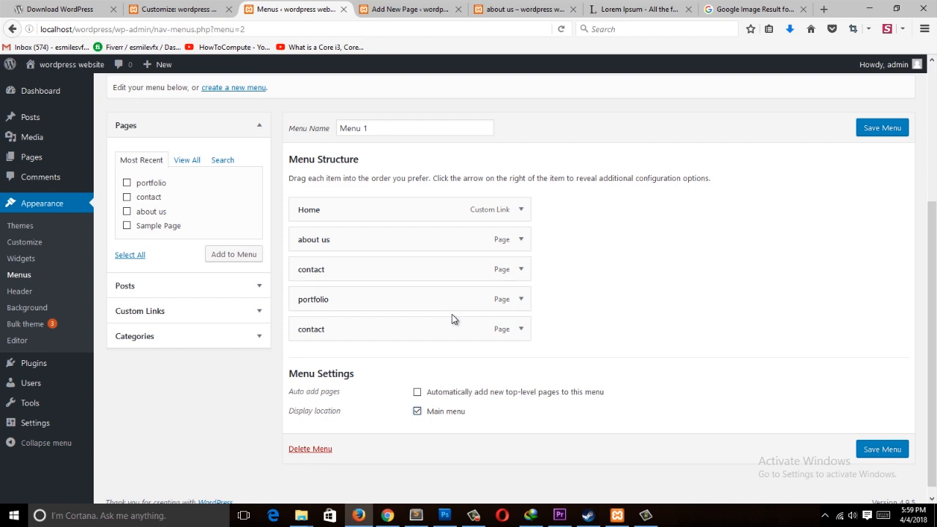
Step: Assign Menu 1 to the Main menu display location, save it, and view the site's header
{"action": "left_click", "coordinate": [903, 451]}
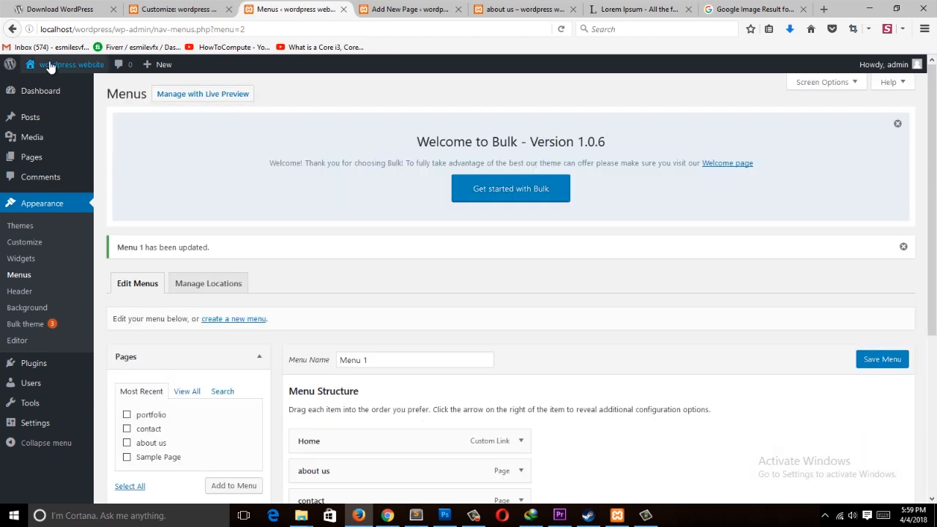
{"action": "mouse_move", "coordinate": [72, 64]}
{"action": "left_click", "coordinate": [44, 82]}
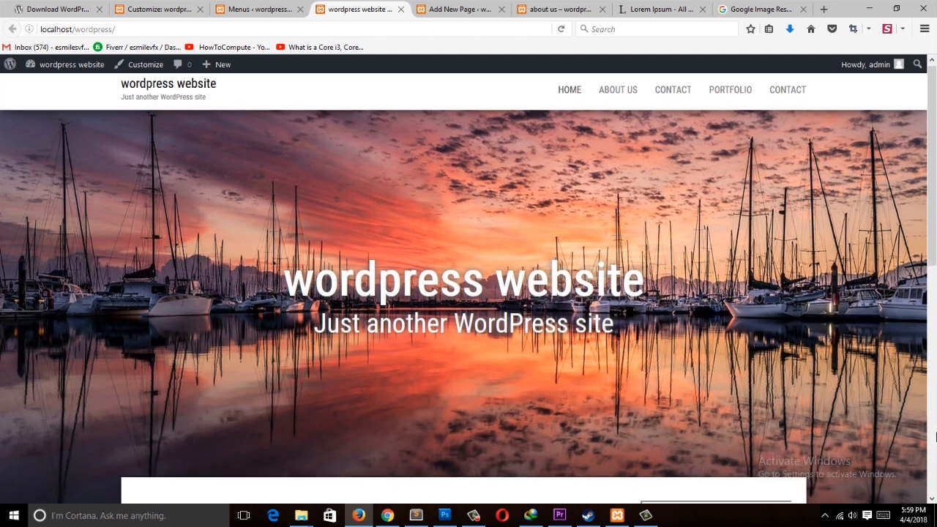
{"action": "scroll", "coordinate": [461, 276], "scroll_direction": "down", "scroll_amount": 10}
{"action": "scroll", "coordinate": [460, 276], "scroll_direction": "up", "scroll_amount": 8}
{"action": "scroll", "coordinate": [461, 282], "scroll_direction": "down", "scroll_amount": 8}
{"action": "scroll", "coordinate": [461, 282], "scroll_direction": "up", "scroll_amount": 10}
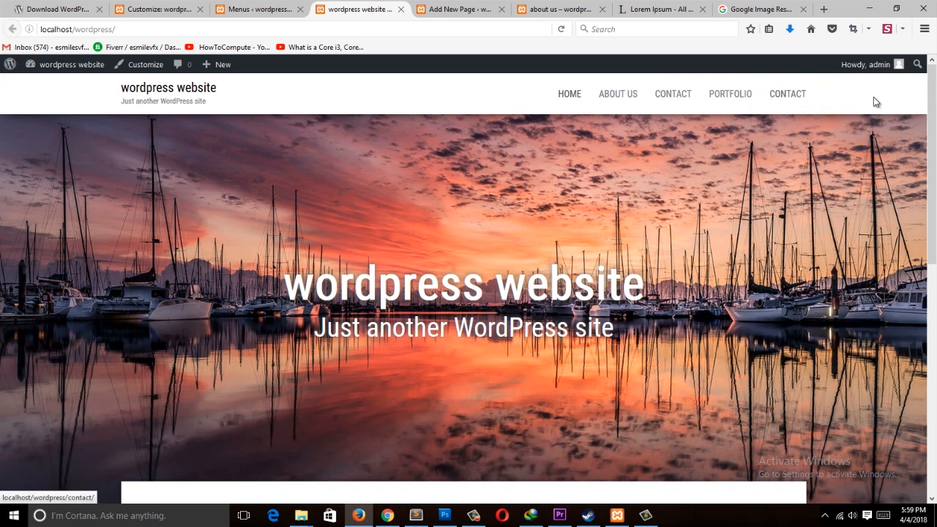
Step: Move the about us item to the end of the menu, save, and reload the site
{"action": "left_click", "coordinate": [281, 8]}
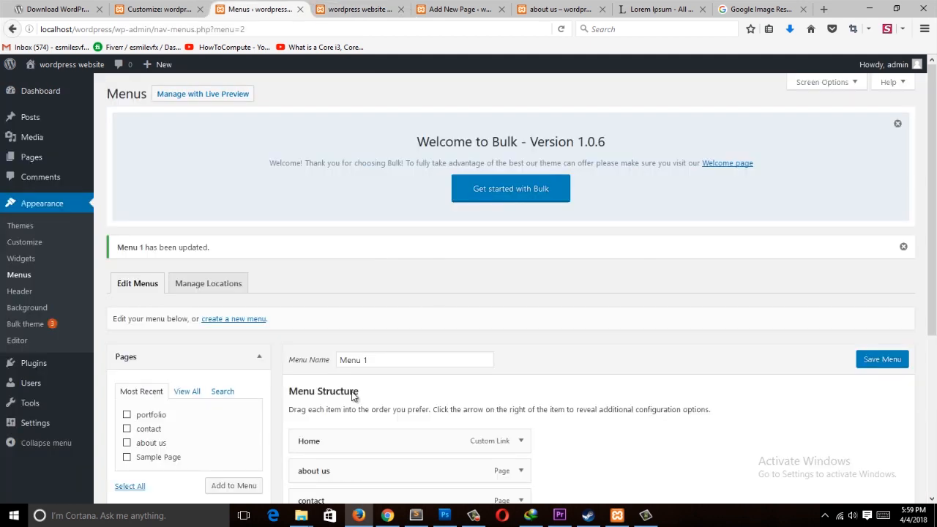
{"action": "scroll", "coordinate": [405, 356], "scroll_direction": "down", "scroll_amount": 5}
{"action": "left_click_drag", "start_coordinate": [404, 217], "coordinate": [398, 362]}
{"action": "left_click", "coordinate": [879, 150]}
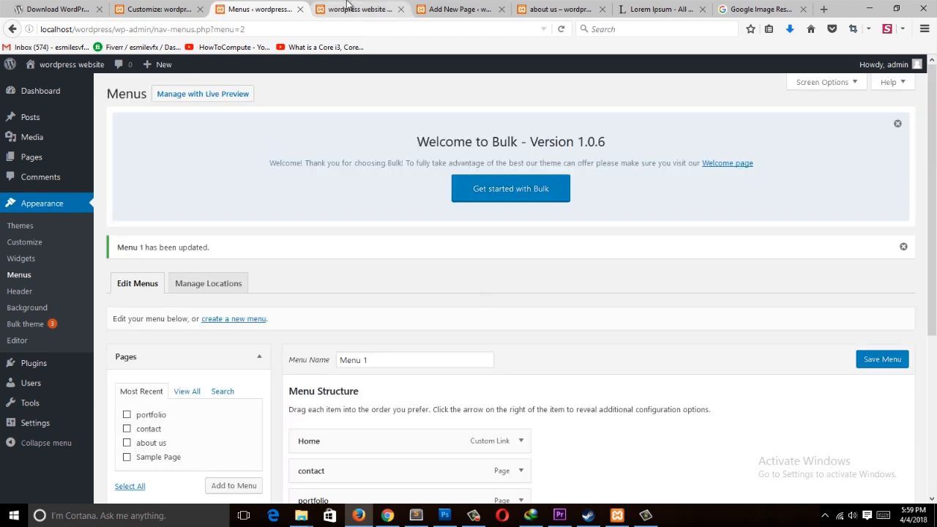
{"action": "left_click", "coordinate": [348, 6]}
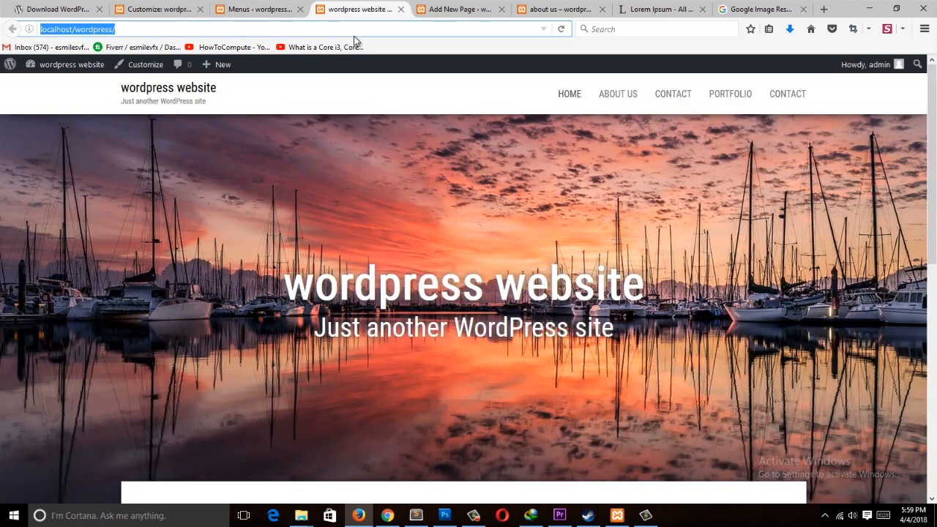
{"action": "key", "text": "F5"}
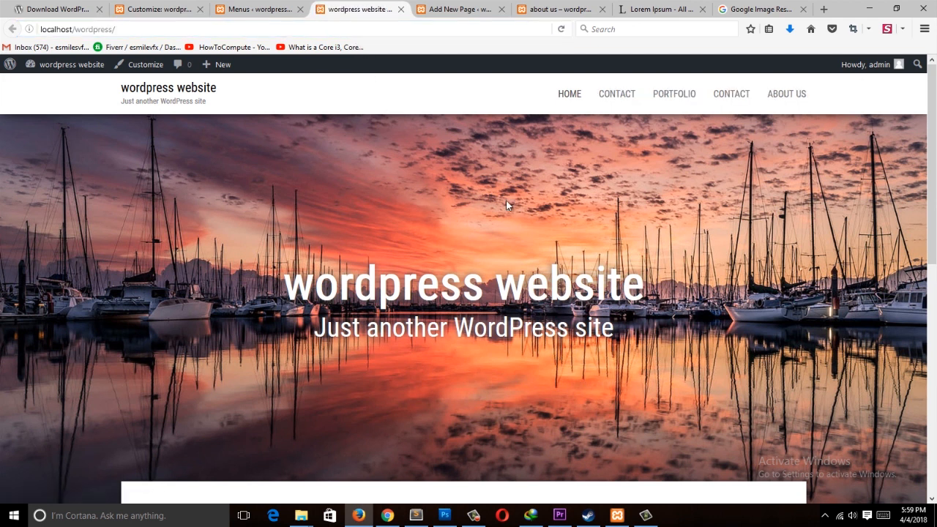
Step: Nest about us as a sub item under the first contact item and save the menu
{"action": "left_click", "coordinate": [226, 9]}
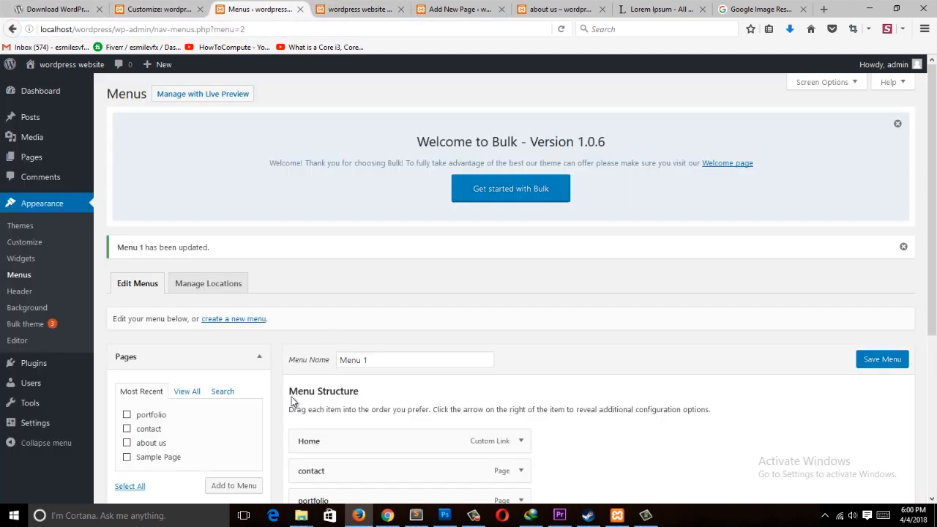
{"action": "scroll", "coordinate": [291, 400], "scroll_direction": "down", "scroll_amount": 4}
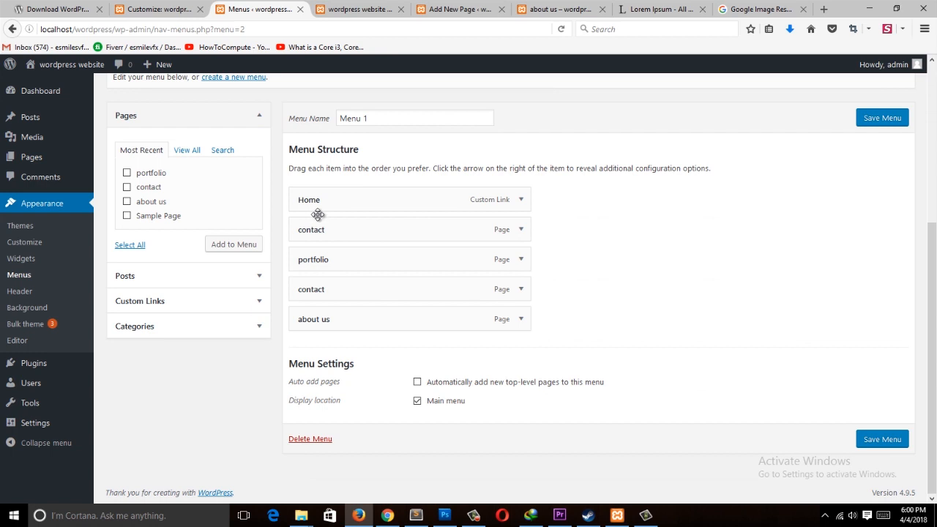
{"action": "left_click", "coordinate": [377, 6]}
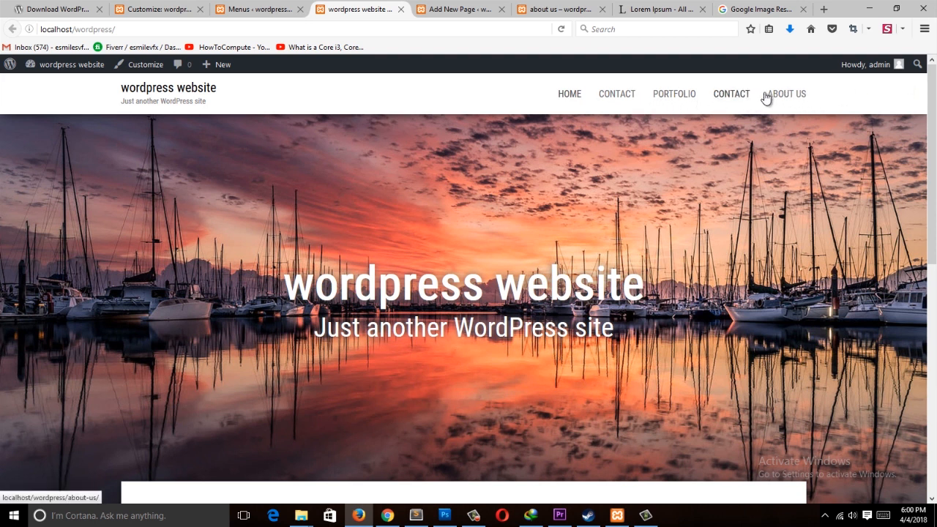
{"action": "left_click", "coordinate": [257, 9]}
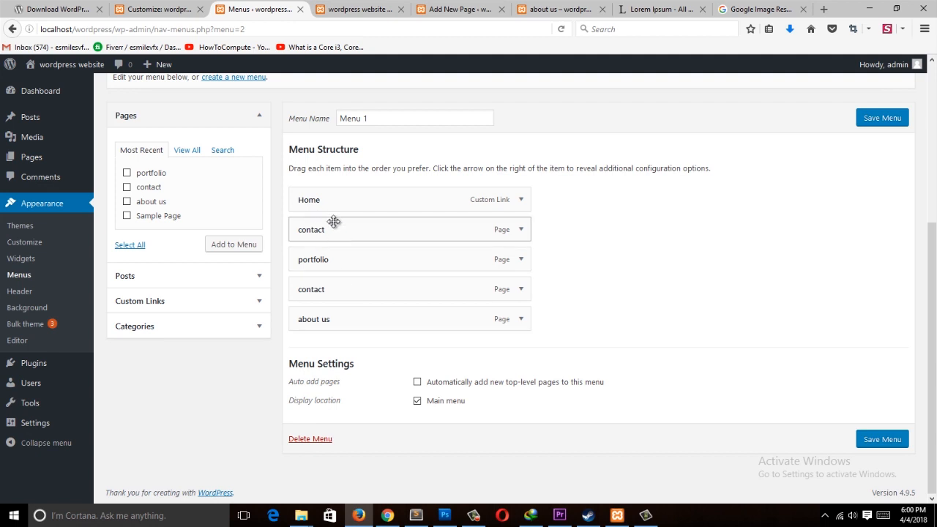
{"action": "left_click_drag", "start_coordinate": [317, 322], "coordinate": [368, 299]}
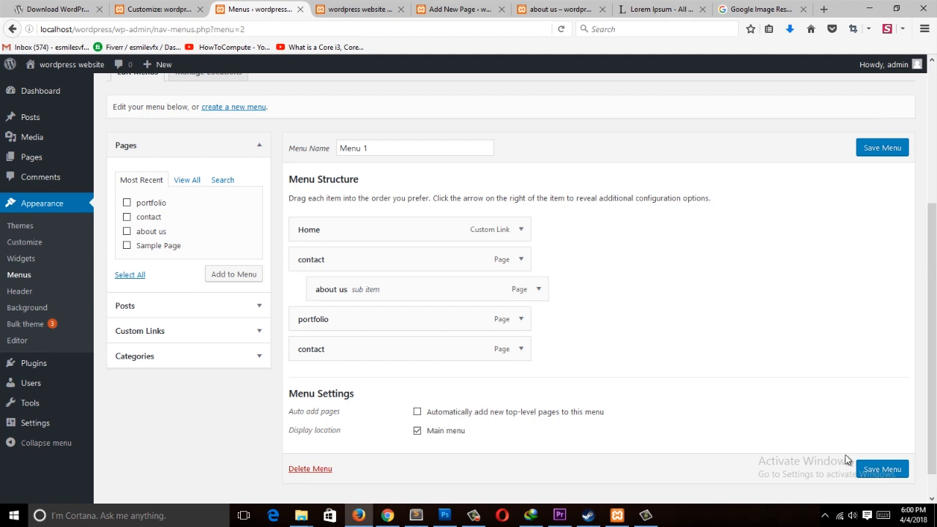
{"action": "left_click", "coordinate": [359, 9]}
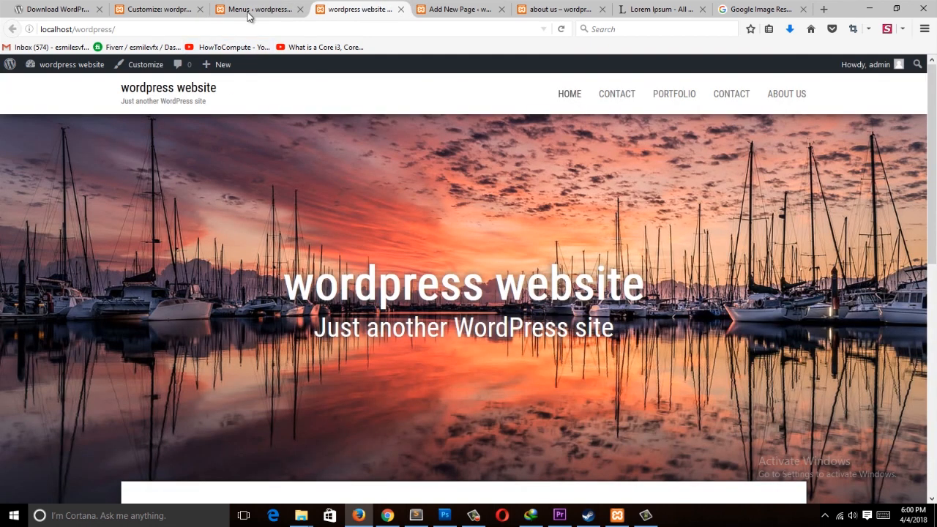
{"action": "left_click", "coordinate": [274, 9]}
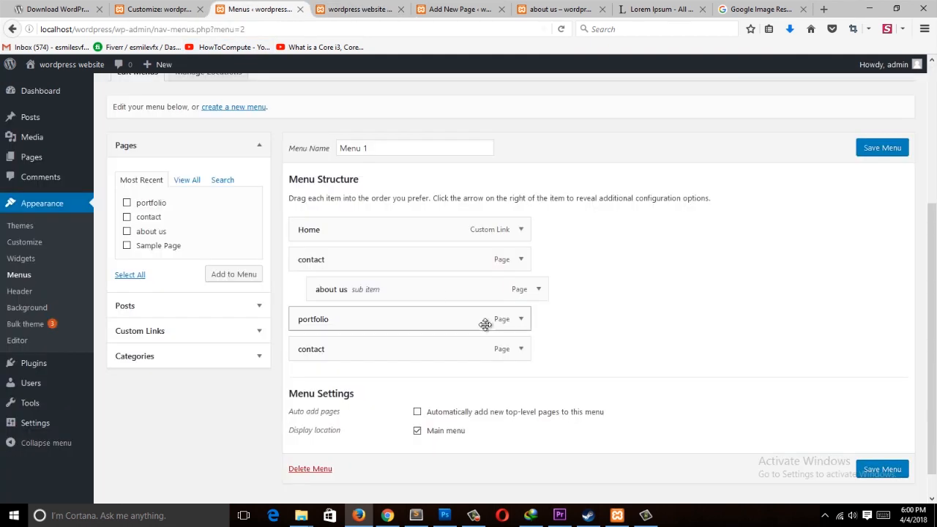
{"action": "left_click", "coordinate": [327, 9]}
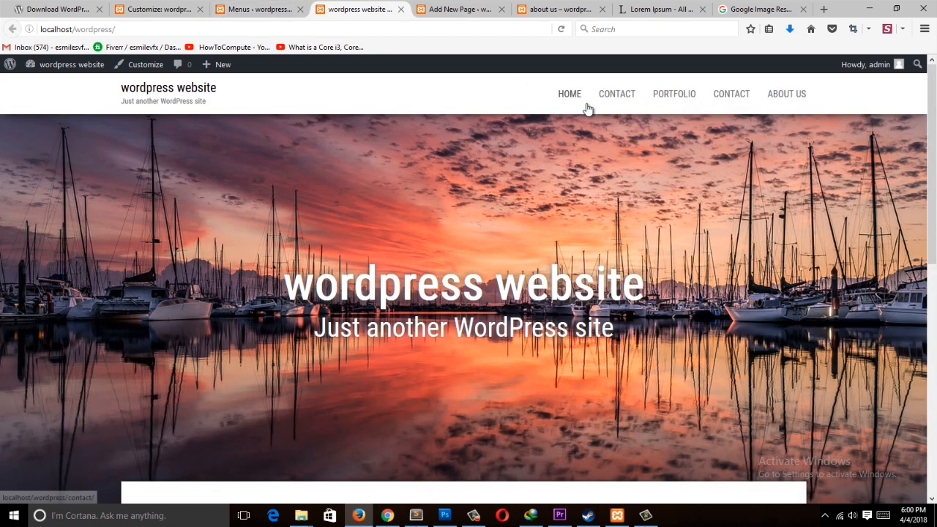
{"action": "left_click", "coordinate": [291, 9]}
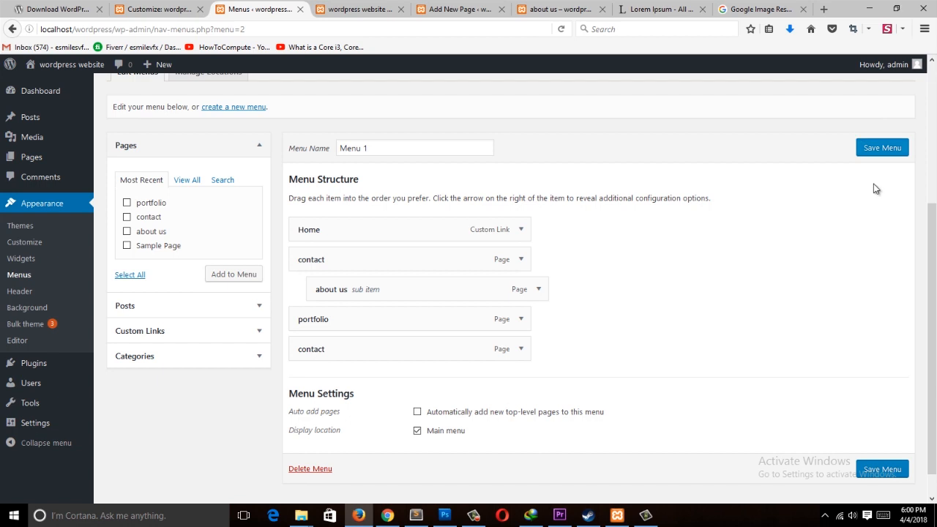
{"action": "left_click", "coordinate": [882, 148]}
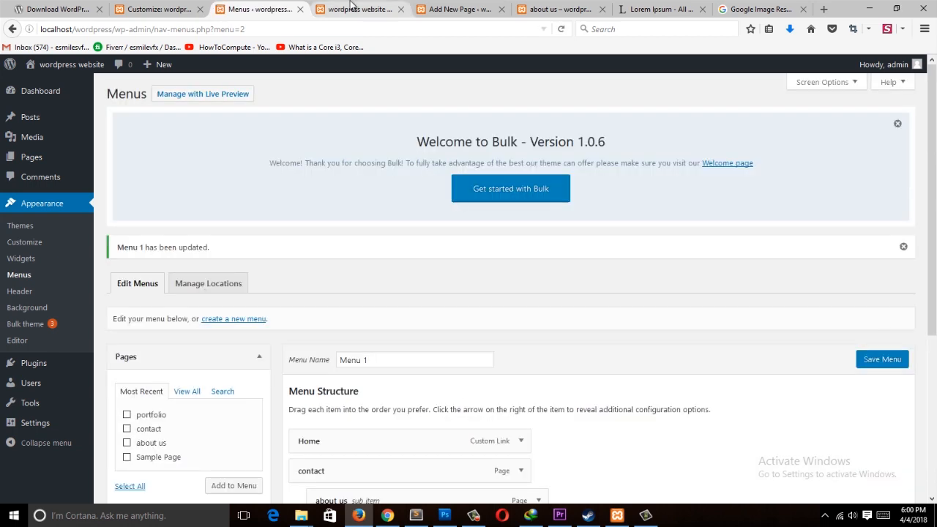
Step: Reload the site and inspect the contact dropdown in the header menu
{"action": "left_click", "coordinate": [352, 9]}
{"action": "key", "text": "F5"}
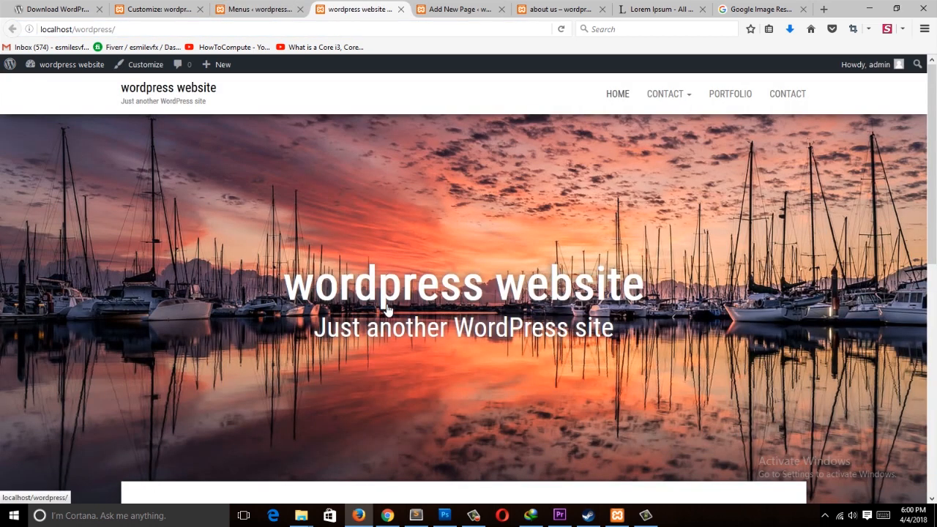
{"action": "mouse_move", "coordinate": [669, 103]}
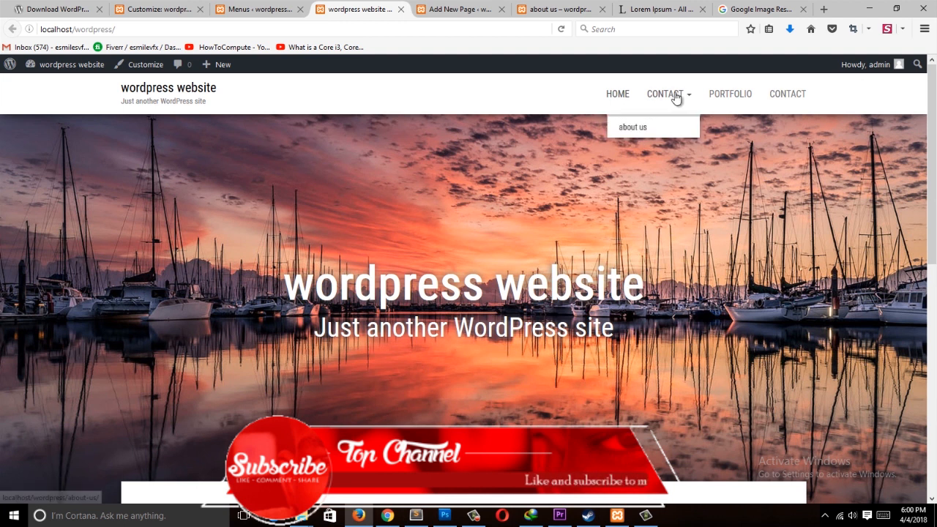
{"action": "left_click", "coordinate": [260, 9]}
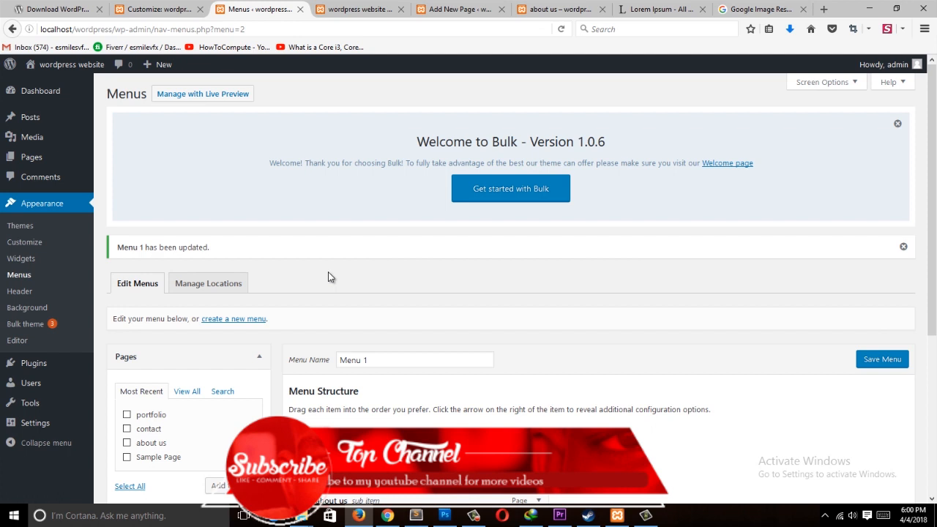
{"action": "scroll", "coordinate": [328, 276], "scroll_direction": "down", "scroll_amount": 3}
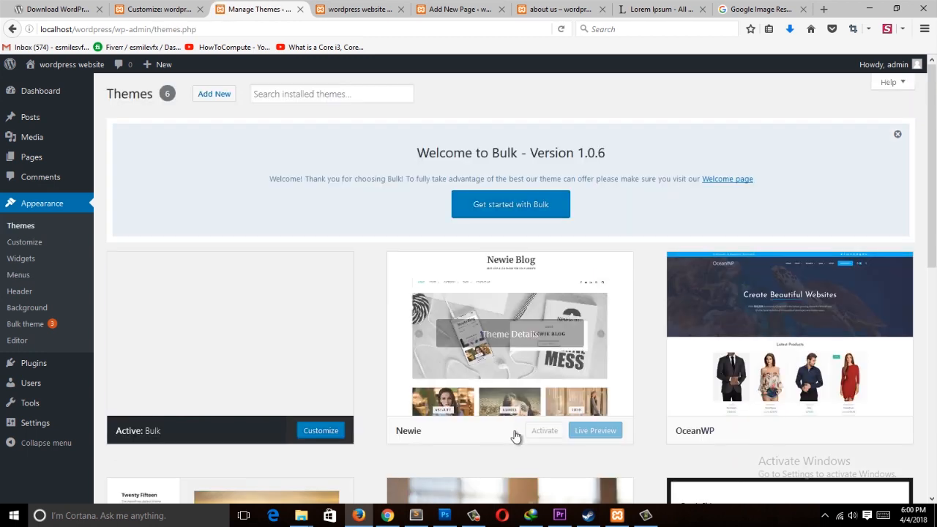
Step: Activate the Twenty Seventeen theme from the installed themes
{"action": "left_click", "coordinate": [474, 515]}
{"action": "left_click", "coordinate": [476, 517]}
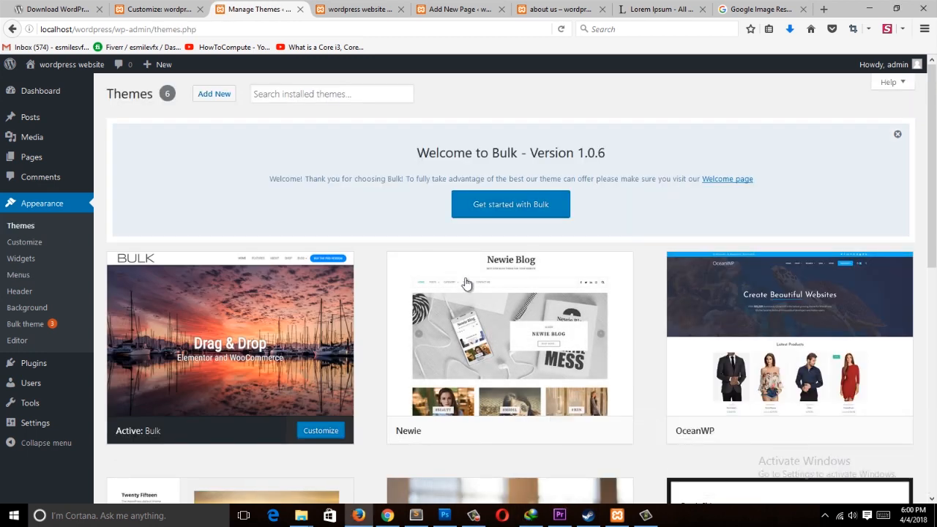
{"action": "scroll", "coordinate": [559, 442], "scroll_direction": "down", "scroll_amount": 2}
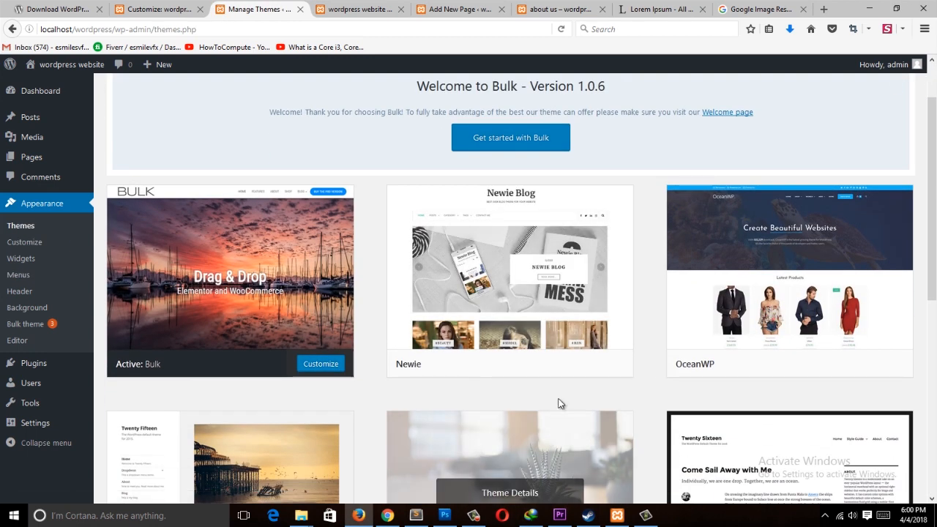
{"action": "scroll", "coordinate": [533, 385], "scroll_direction": "down", "scroll_amount": 3}
{"action": "scroll", "coordinate": [482, 396], "scroll_direction": "down", "scroll_amount": 2}
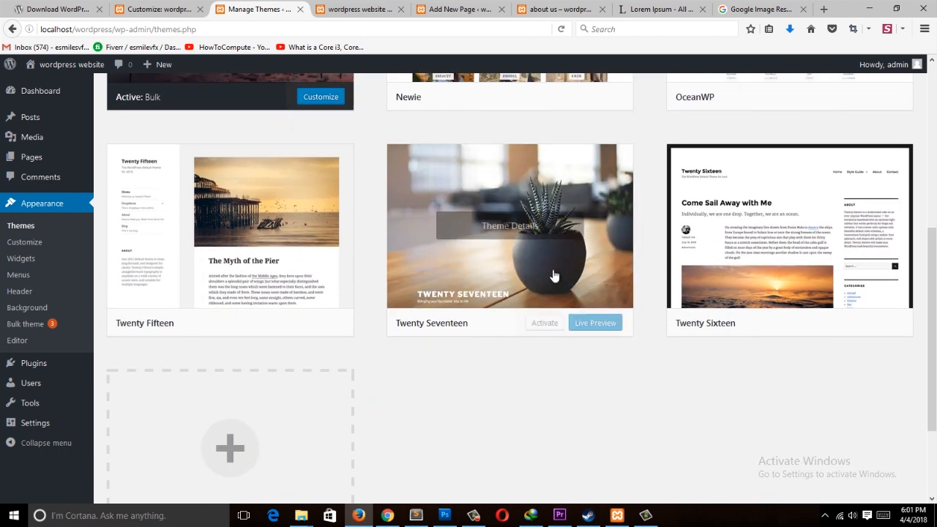
{"action": "left_click", "coordinate": [554, 333]}
{"action": "left_click", "coordinate": [482, 480]}
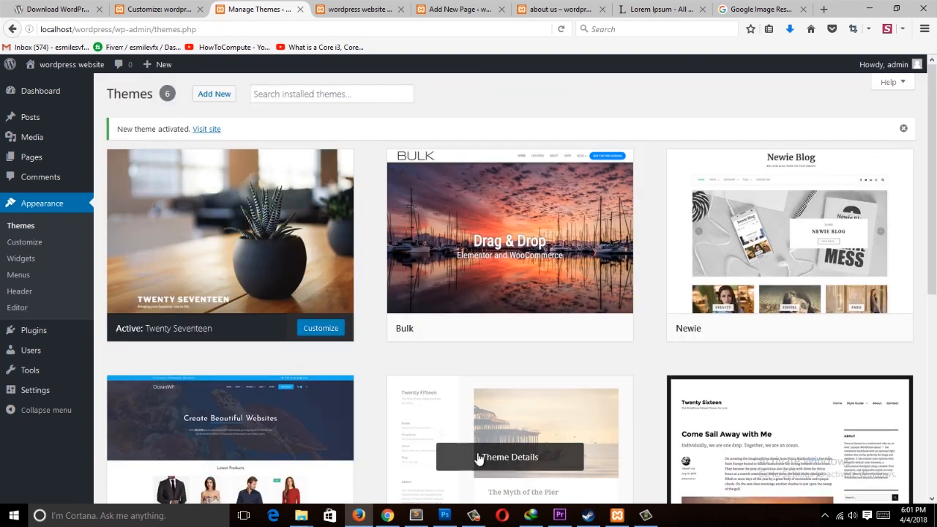
Step: Reload the site and inspect the header menu and its contact dropdown under the new theme
{"action": "left_click", "coordinate": [359, 9]}
{"action": "left_click", "coordinate": [452, 9]}
{"action": "left_click", "coordinate": [359, 9]}
{"action": "left_click", "coordinate": [363, 28]}
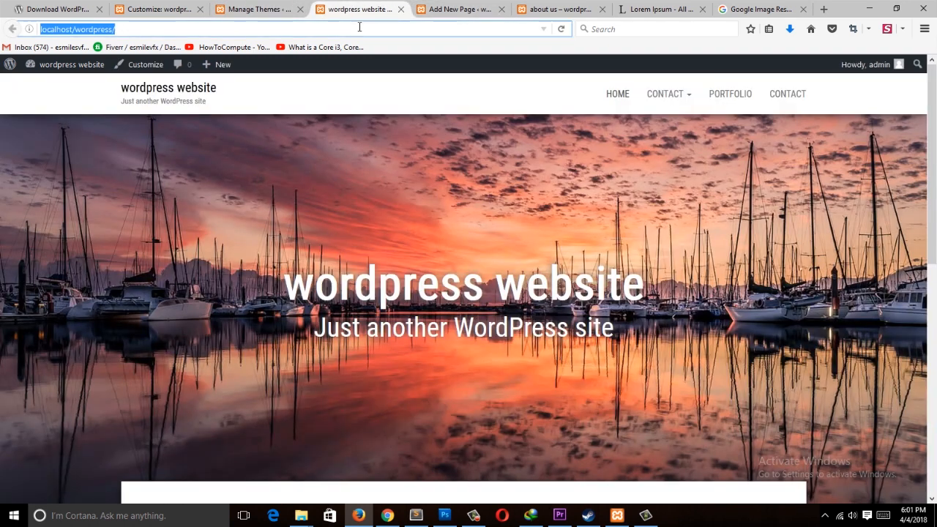
{"action": "key", "text": "Return"}
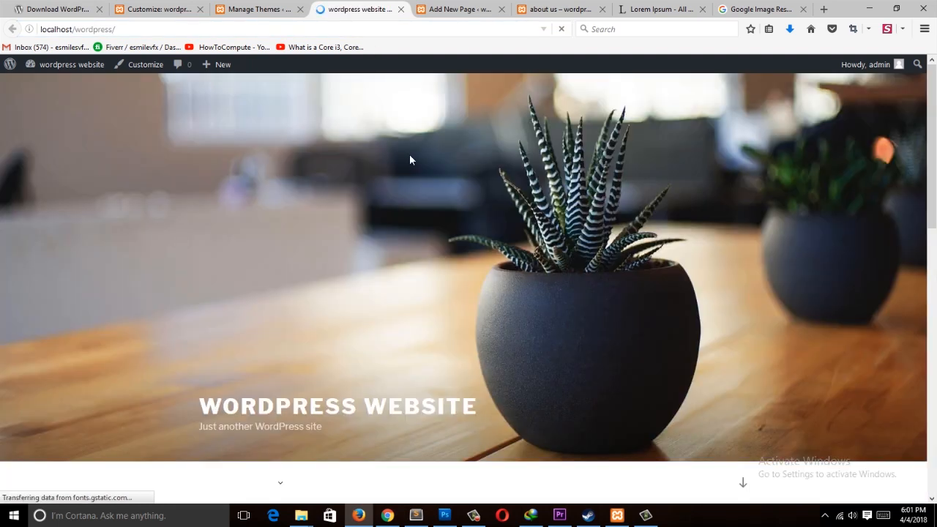
{"action": "scroll", "coordinate": [460, 318], "scroll_direction": "down", "scroll_amount": 3}
{"action": "mouse_move", "coordinate": [256, 368]}
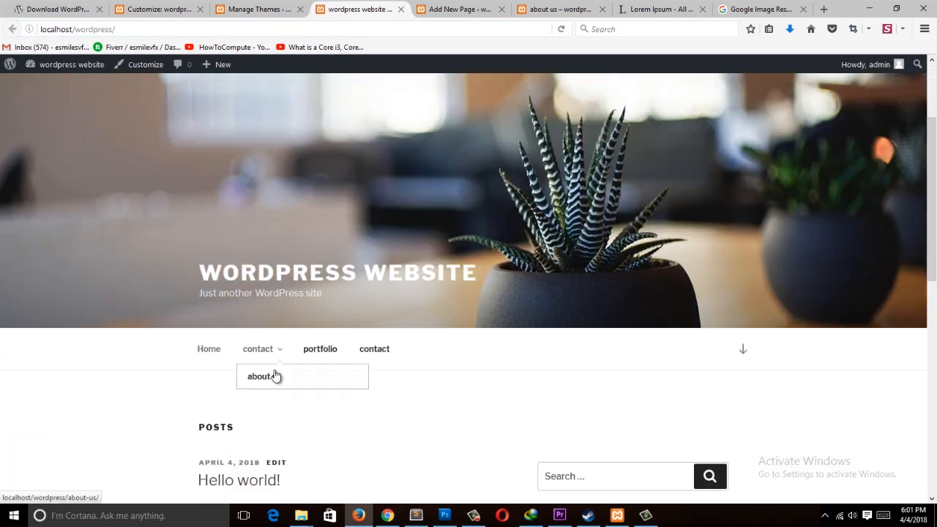
{"action": "scroll", "coordinate": [215, 228], "scroll_direction": "up", "scroll_amount": 3}
{"action": "scroll", "coordinate": [238, 268], "scroll_direction": "down", "scroll_amount": 6}
{"action": "mouse_move", "coordinate": [276, 224]}
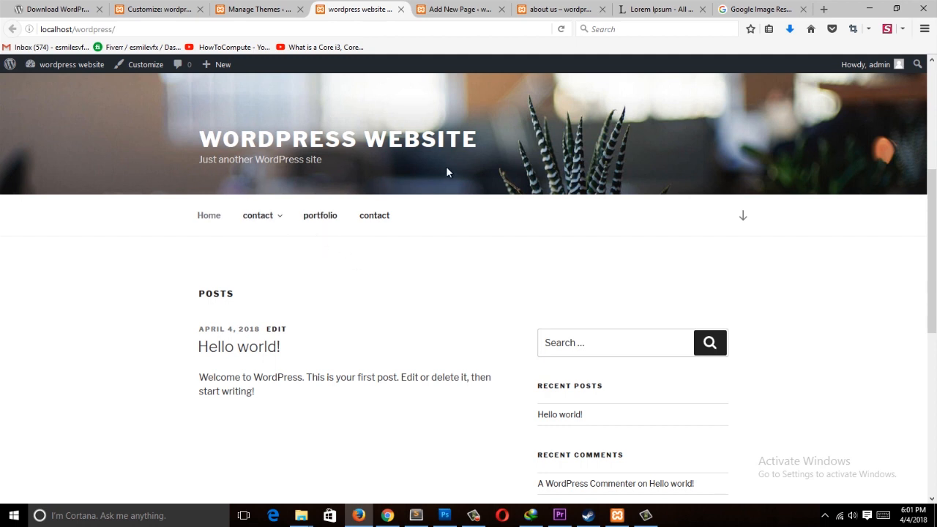
Step: Reactivate the Bulk theme and reload the site
{"action": "left_click", "coordinate": [265, 9]}
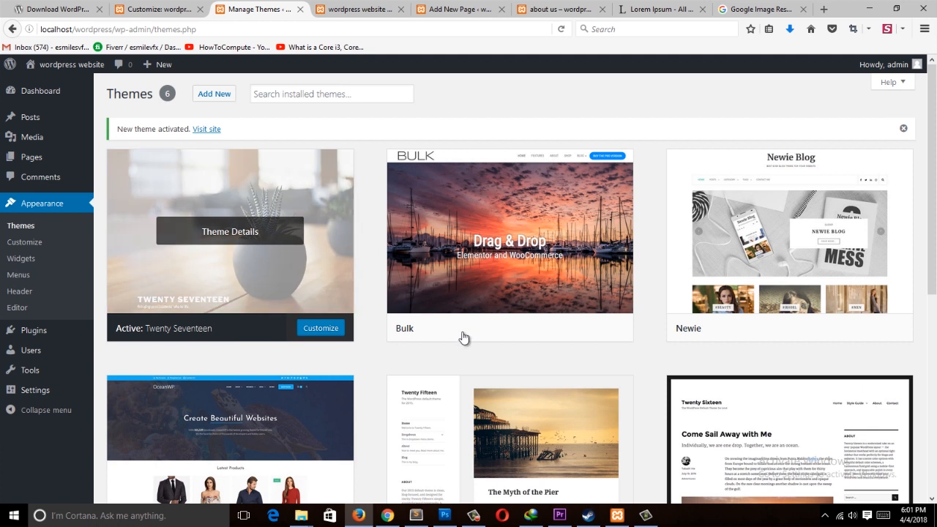
{"action": "left_click", "coordinate": [547, 328]}
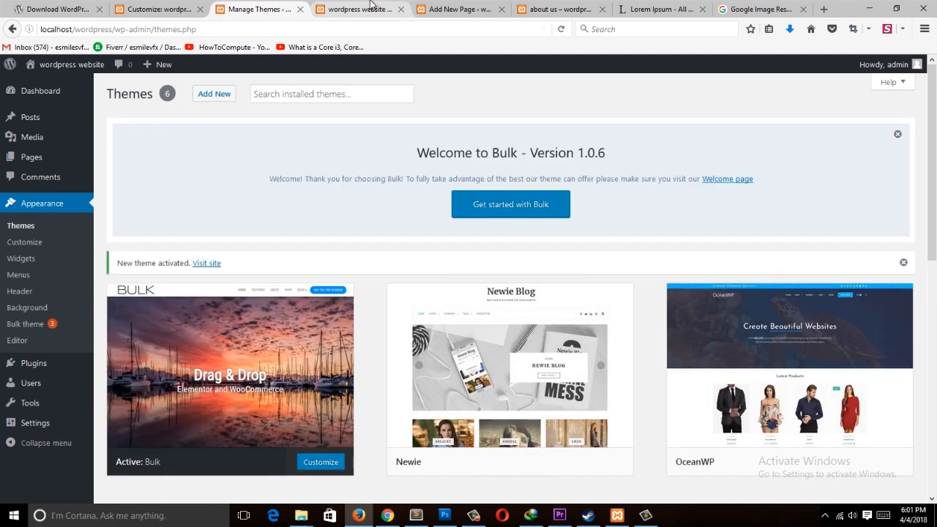
{"action": "left_click", "coordinate": [359, 9]}
{"action": "left_click", "coordinate": [366, 29]}
{"action": "key", "text": "Return"}
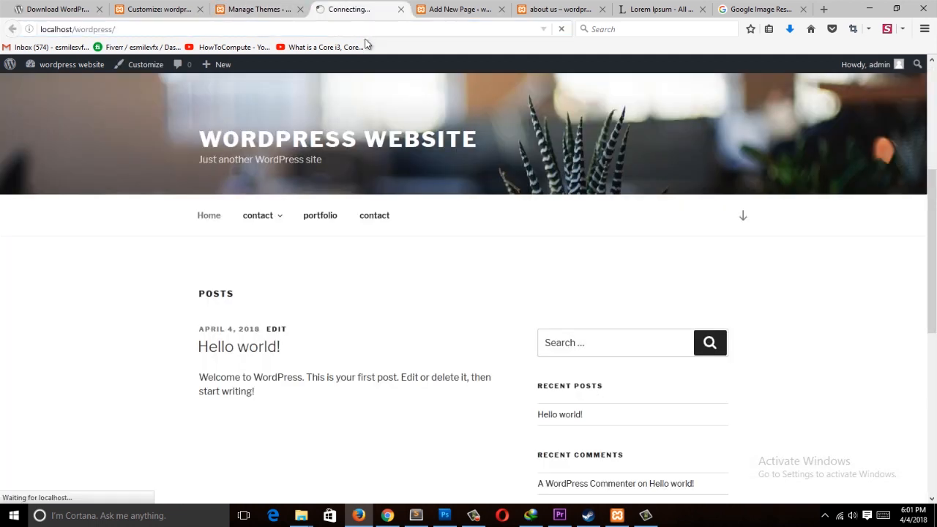
{"action": "mouse_move", "coordinate": [673, 92]}
Step: Nest portfolio under about us and the last contact item under portfolio, then save the menu
{"action": "left_click", "coordinate": [256, 9]}
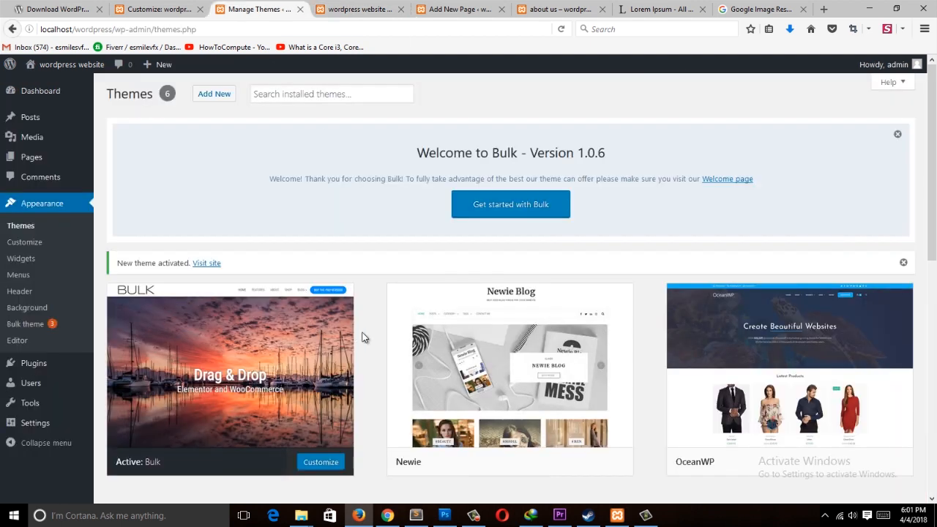
{"action": "left_click", "coordinate": [34, 275]}
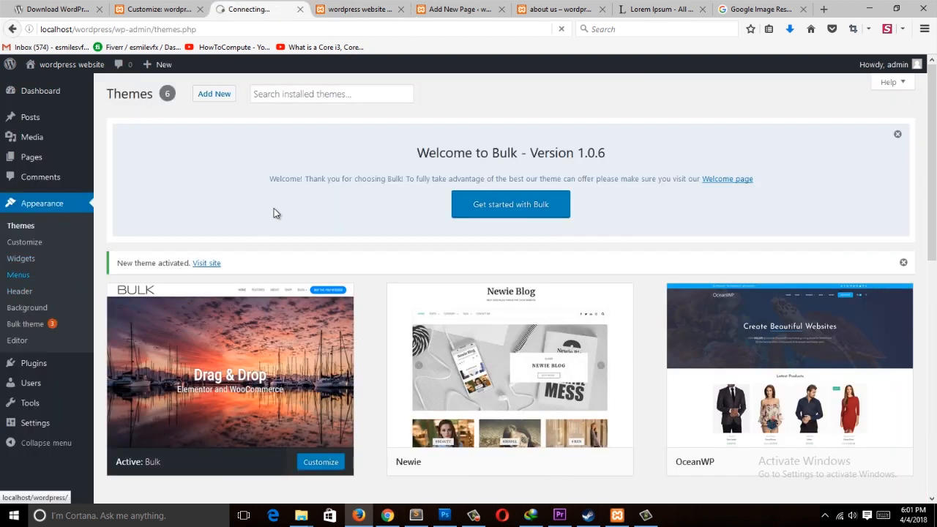
{"action": "scroll", "coordinate": [299, 329], "scroll_direction": "down", "scroll_amount": 5}
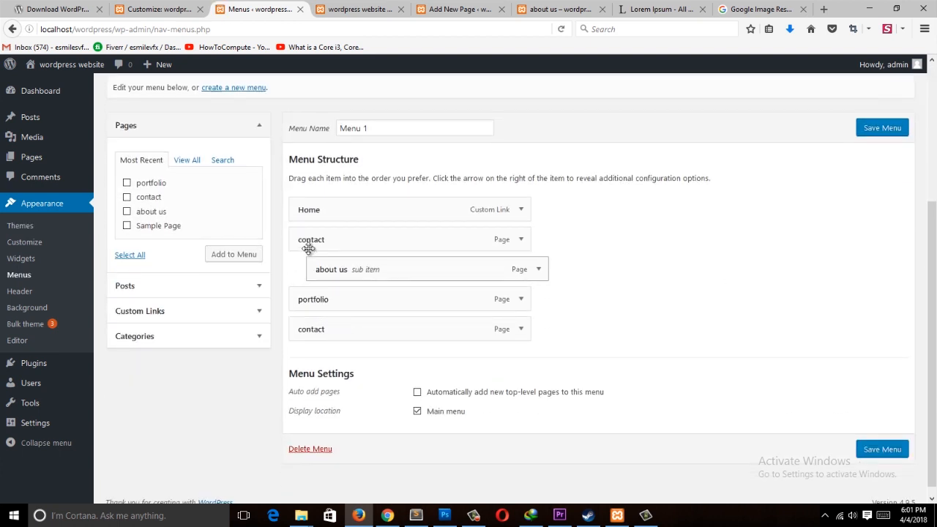
{"action": "left_click_drag", "start_coordinate": [326, 299], "coordinate": [390, 311]}
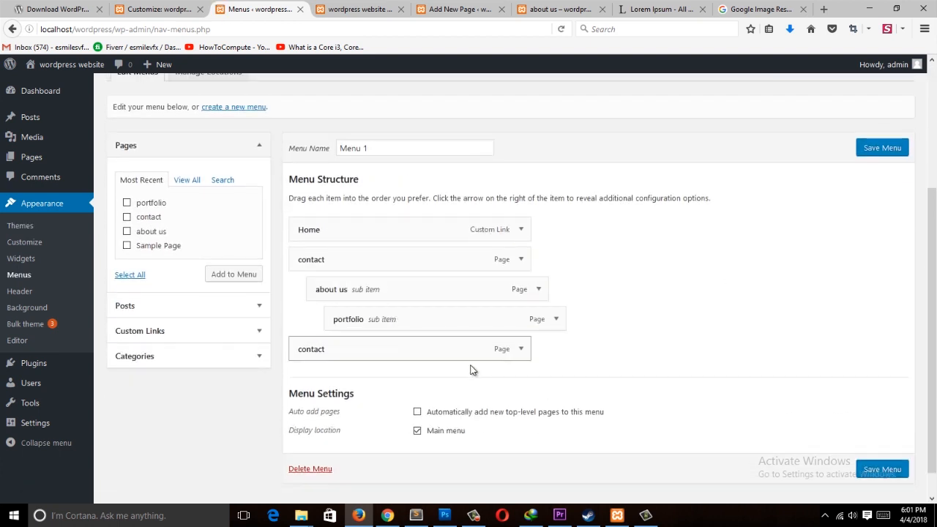
{"action": "left_click_drag", "start_coordinate": [391, 344], "coordinate": [430, 343]}
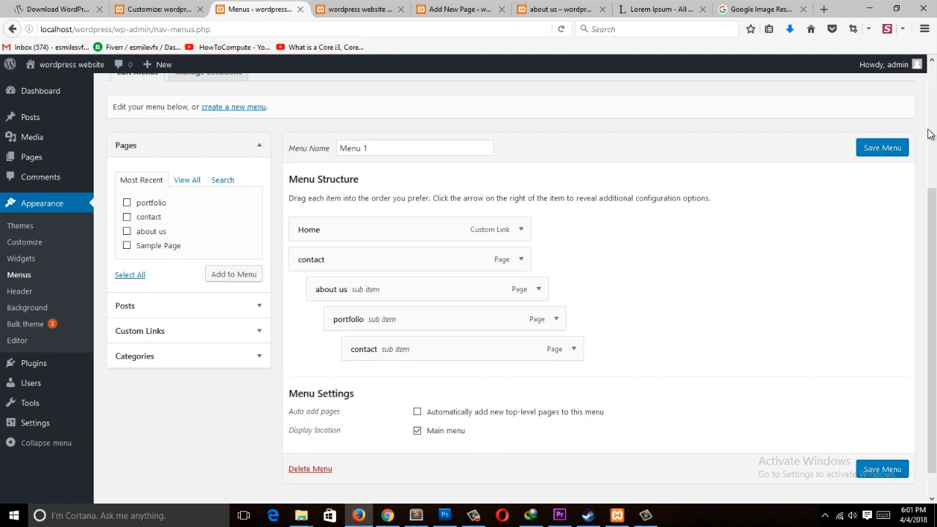
{"action": "left_click", "coordinate": [881, 147]}
Step: Reload the site and inspect the nested items in the contact dropdown
{"action": "left_click", "coordinate": [375, 9]}
{"action": "left_click", "coordinate": [379, 28]}
{"action": "key", "text": "Return"}
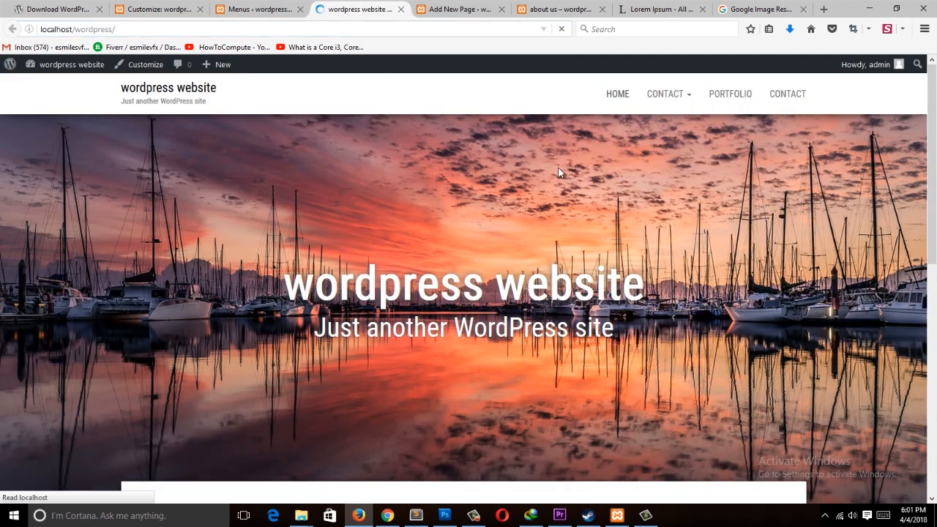
{"action": "left_click", "coordinate": [788, 94]}
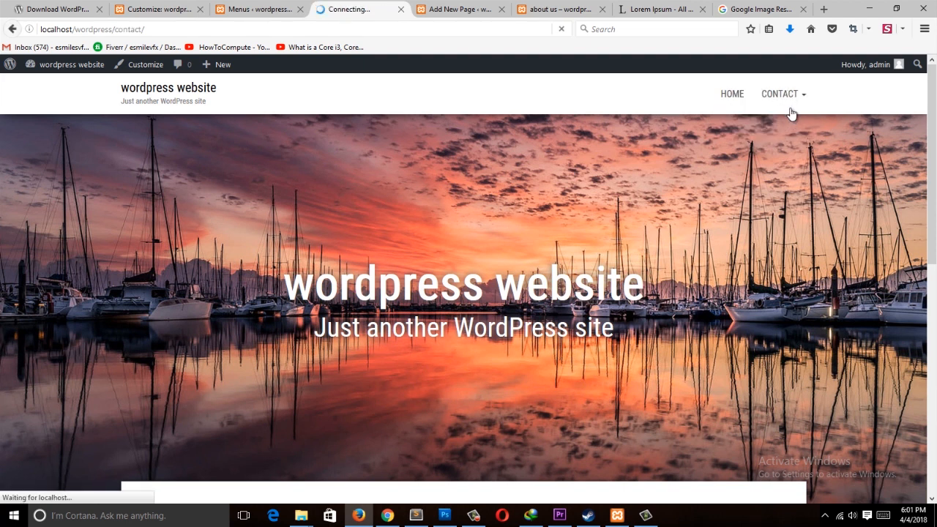
{"action": "left_click", "coordinate": [11, 29]}
{"action": "mouse_move", "coordinate": [790, 127]}
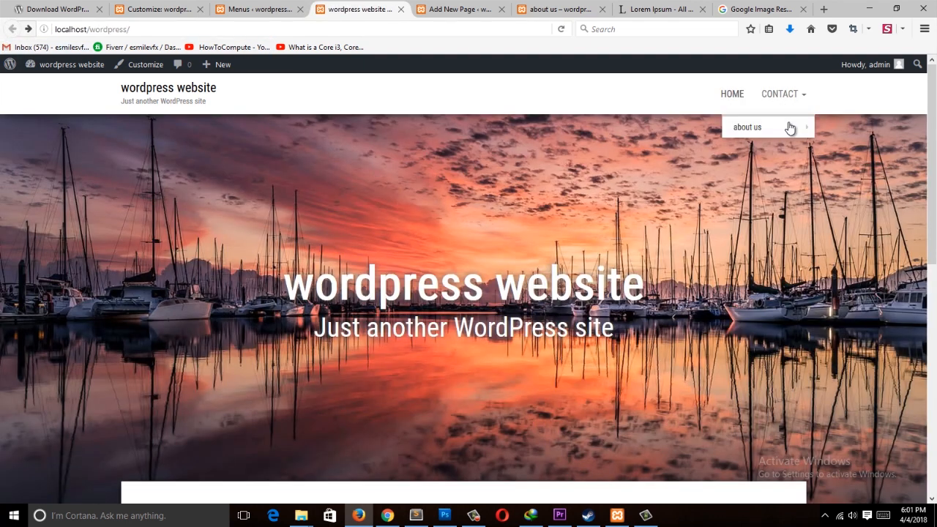
{"action": "mouse_move", "coordinate": [882, 130]}
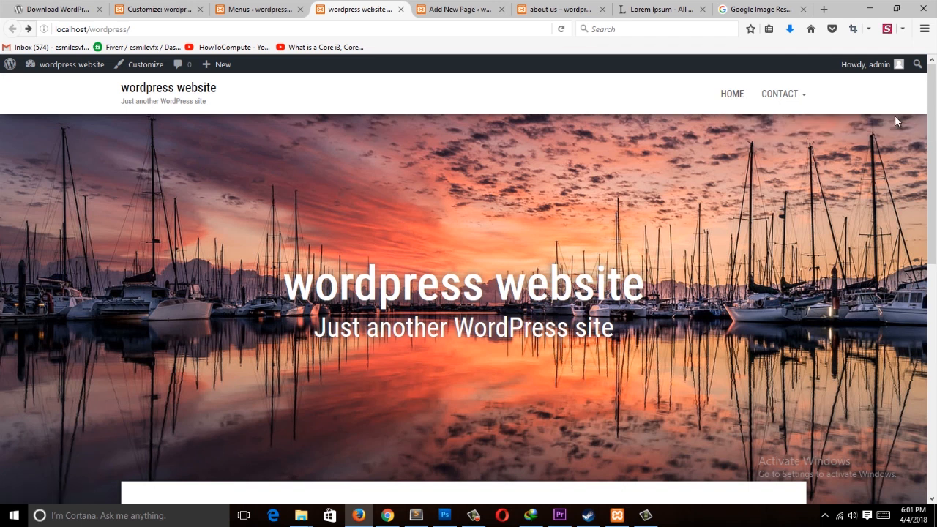
{"action": "mouse_move", "coordinate": [776, 102]}
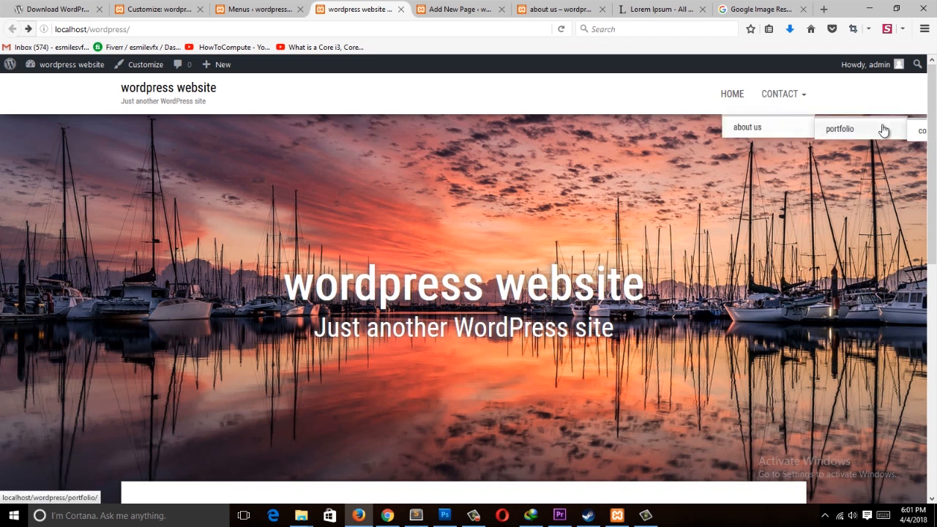
Step: Return the last contact item to the top level, make portfolio a direct sub item of contact, and save
{"action": "left_click", "coordinate": [260, 9]}
{"action": "scroll", "coordinate": [406, 391], "scroll_direction": "down", "scroll_amount": 3}
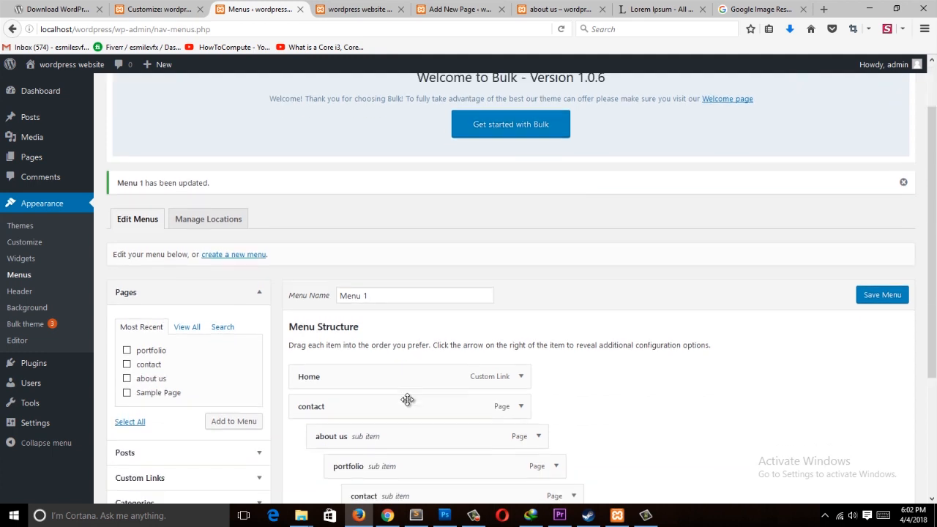
{"action": "left_click_drag", "start_coordinate": [489, 419], "coordinate": [427, 427]}
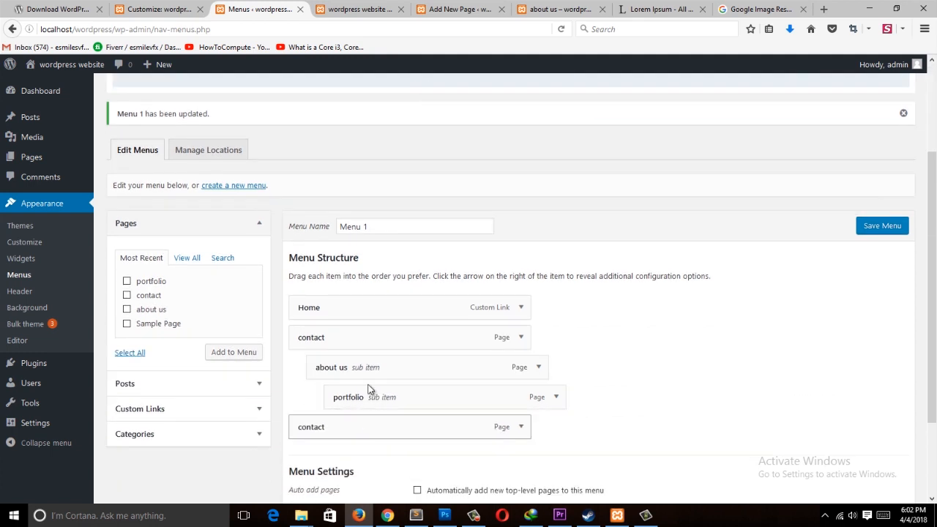
{"action": "mouse_move", "coordinate": [377, 402]}
{"action": "left_mouse_down"}
{"action": "mouse_move", "coordinate": [342, 403]}
{"action": "mouse_move", "coordinate": [380, 395]}
{"action": "left_mouse_up"}
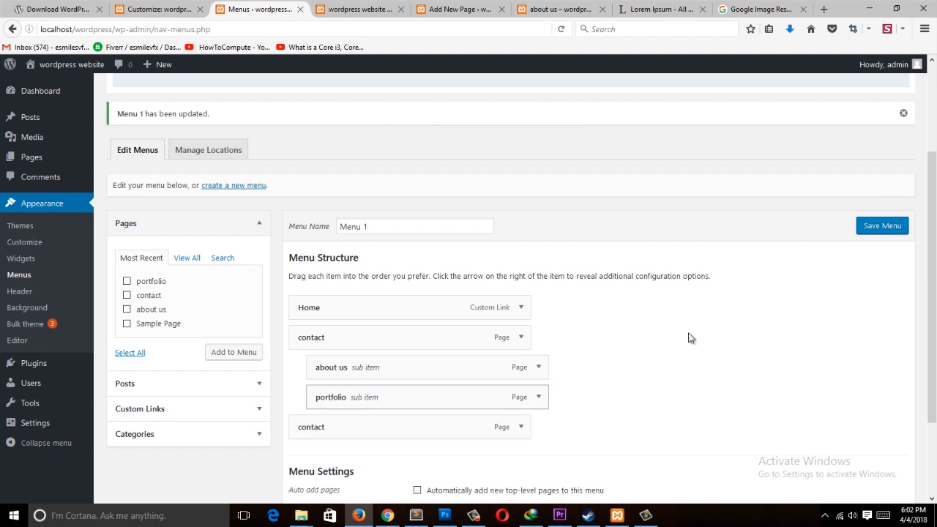
{"action": "left_click", "coordinate": [881, 225]}
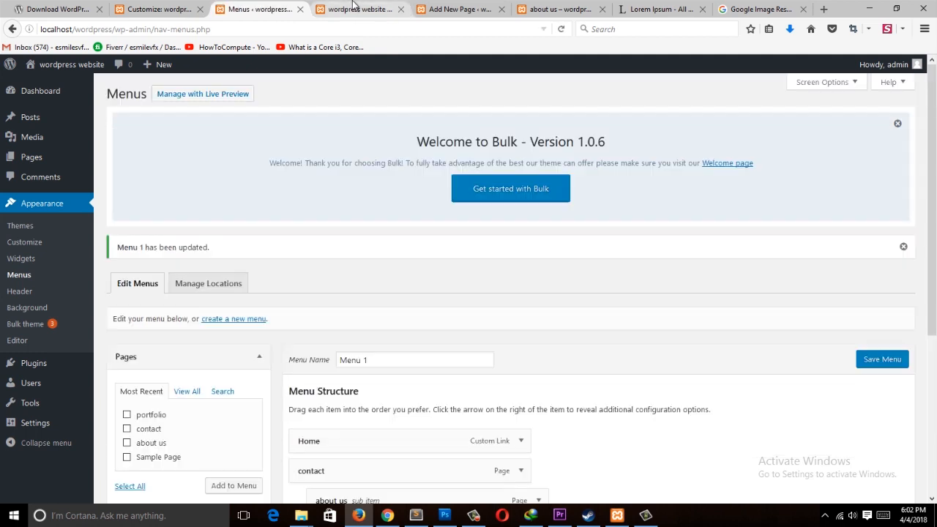
Step: Reload the site and examine the site title and tagline in the header
{"action": "left_click", "coordinate": [353, 8]}
{"action": "left_click", "coordinate": [361, 28]}
{"action": "key", "text": "Return"}
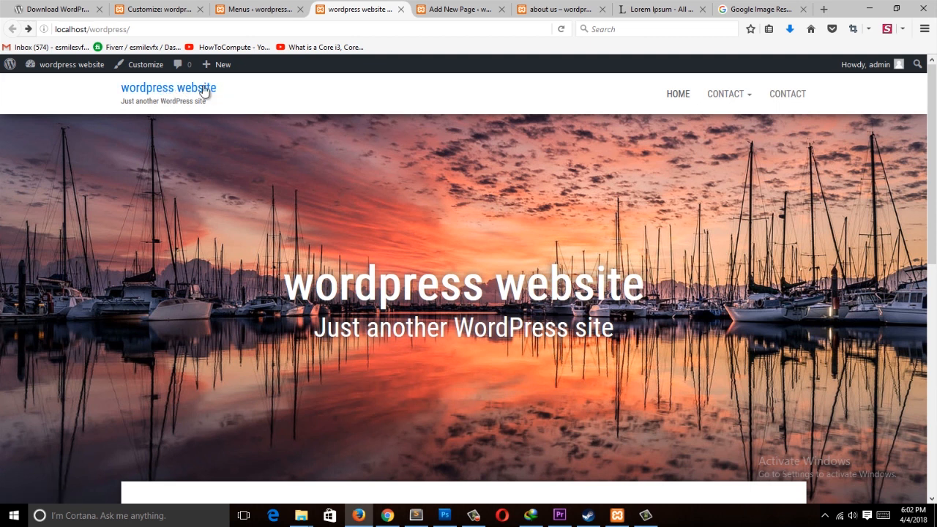
{"action": "left_click_drag", "start_coordinate": [126, 101], "coordinate": [276, 120]}
{"action": "left_click", "coordinate": [296, 8]}
{"action": "left_click", "coordinate": [351, 8]}
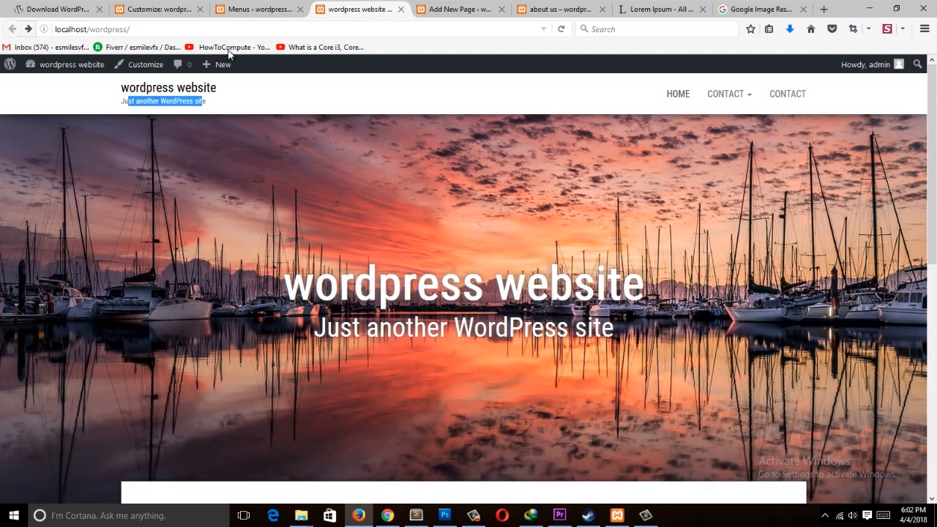
Step: Open the general settings and set the site title to best website ever
{"action": "left_click", "coordinate": [280, 8]}
{"action": "mouse_move", "coordinate": [32, 426]}
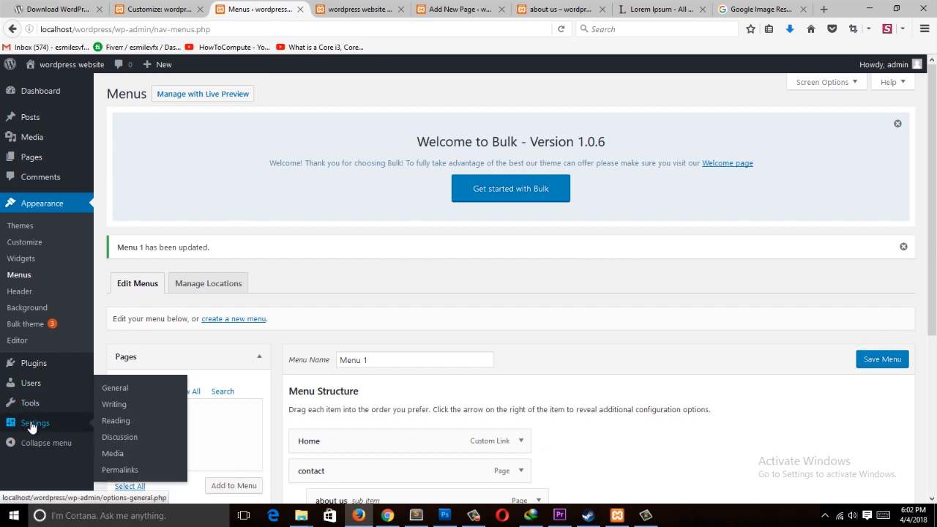
{"action": "left_click", "coordinate": [134, 389]}
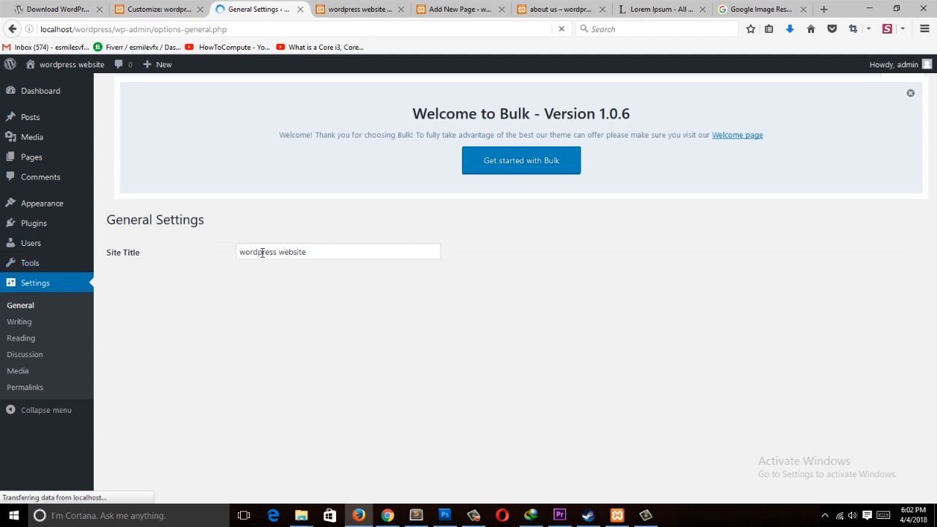
{"action": "left_click", "coordinate": [361, 6]}
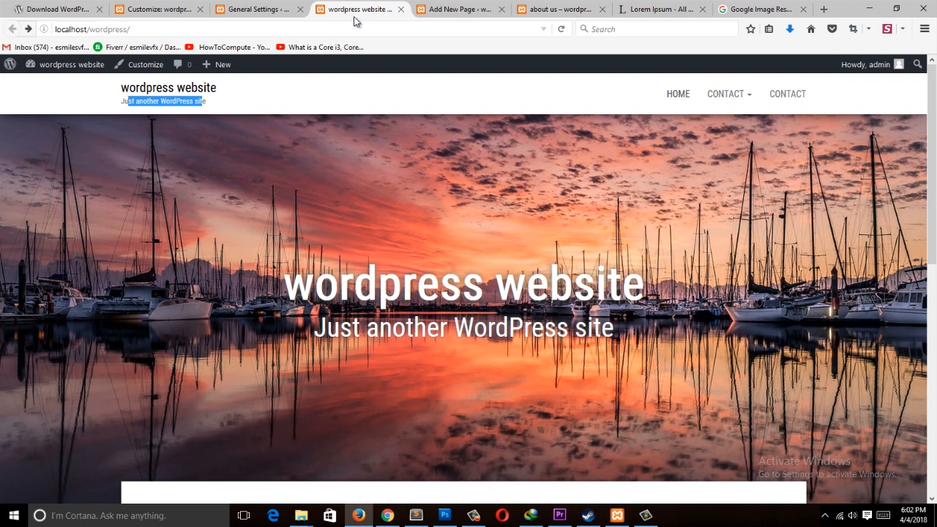
{"action": "left_click", "coordinate": [252, 9]}
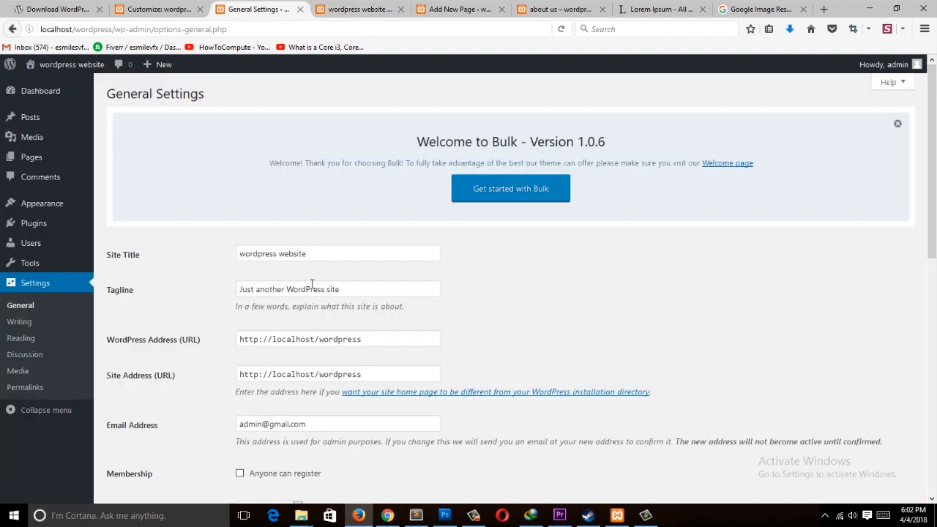
{"action": "key", "text": "ctrl+Tab"}
{"action": "key", "text": "ctrl+shift+Tab"}
{"action": "triple_click", "coordinate": [334, 253]}
{"action": "type", "text": "best"}
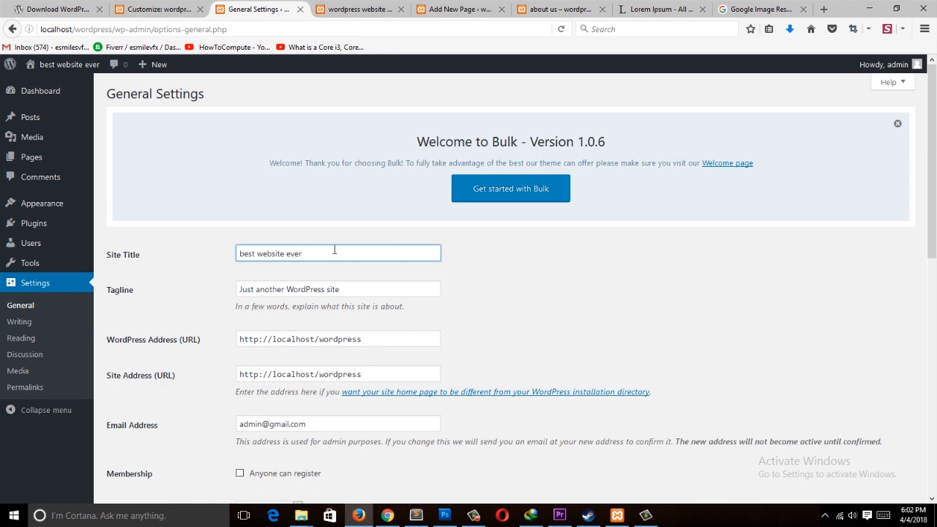
Step: Set the tagline to this is how you do it and save the changes
{"action": "triple_click", "coordinate": [331, 289]}
{"action": "type", "text": "this is how you do it"}
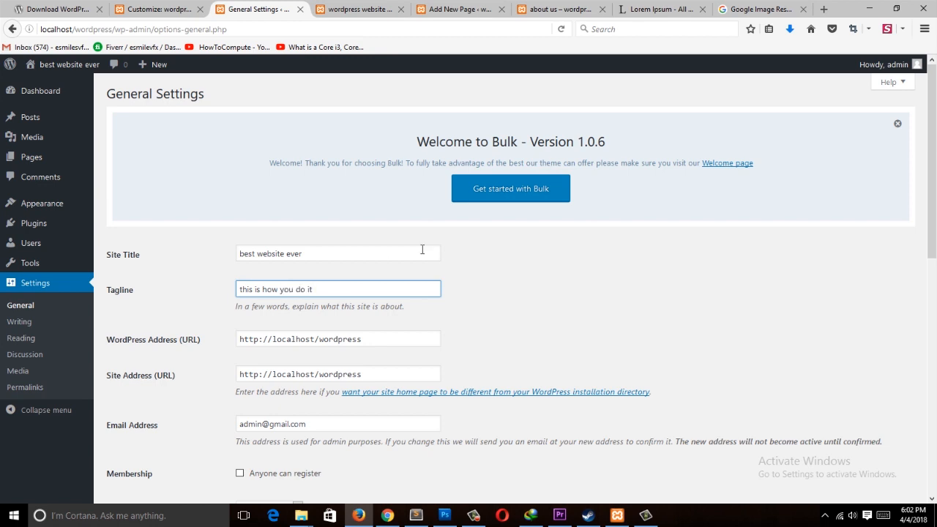
{"action": "scroll", "coordinate": [421, 250], "scroll_direction": "down", "scroll_amount": 15}
{"action": "left_click", "coordinate": [155, 445]}
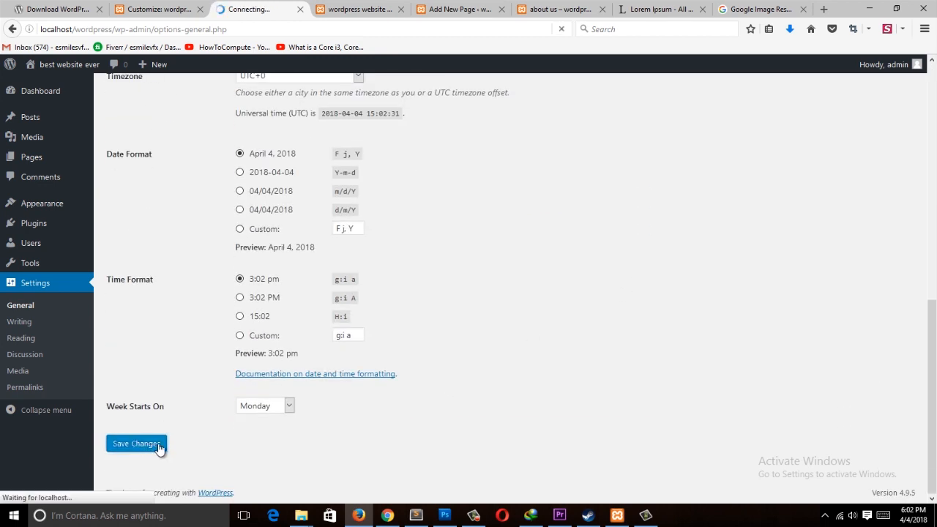
{"action": "scroll", "coordinate": [219, 278], "scroll_direction": "down", "scroll_amount": 3}
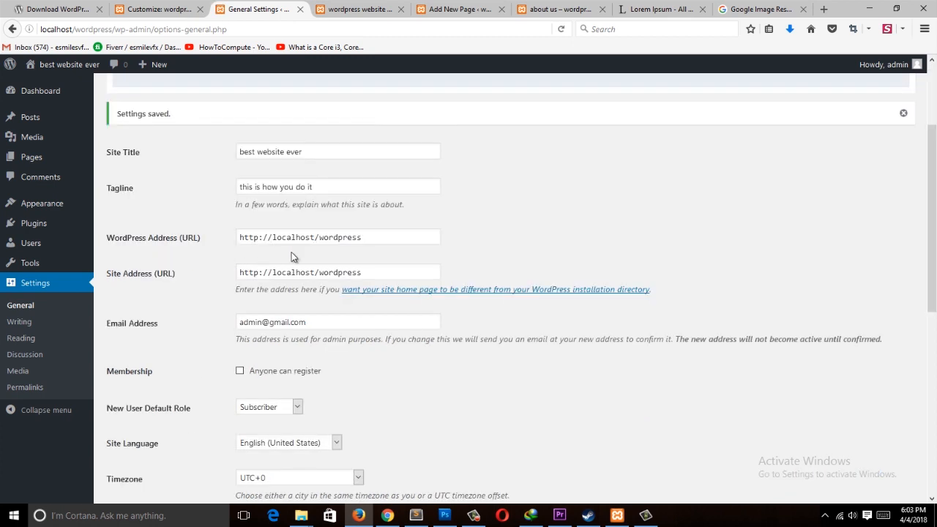
Step: Review the remaining general settings and save the page again
{"action": "scroll", "coordinate": [221, 286], "scroll_direction": "down", "scroll_amount": 4}
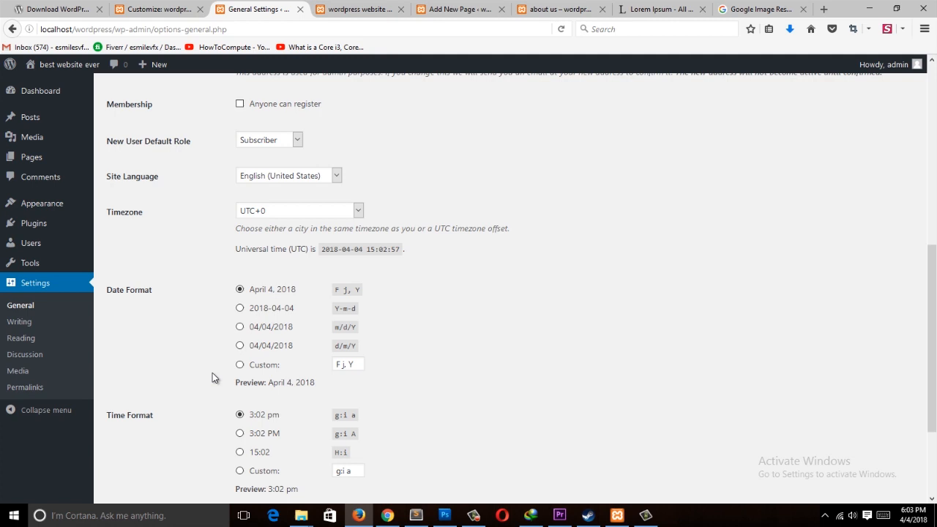
{"action": "scroll", "coordinate": [212, 376], "scroll_direction": "down", "scroll_amount": 2}
{"action": "scroll", "coordinate": [212, 375], "scroll_direction": "up", "scroll_amount": 7}
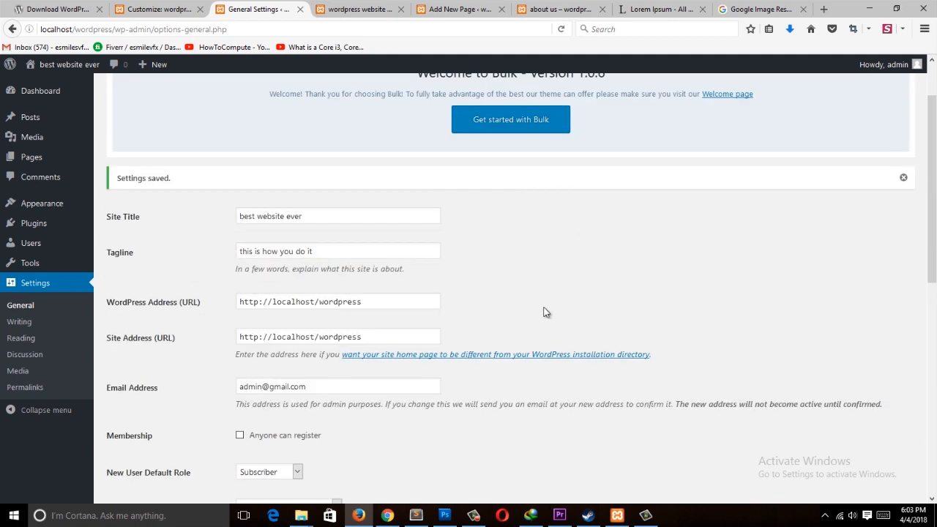
{"action": "scroll", "coordinate": [543, 312], "scroll_direction": "down", "scroll_amount": 5}
{"action": "scroll", "coordinate": [247, 327], "scroll_direction": "down", "scroll_amount": 2}
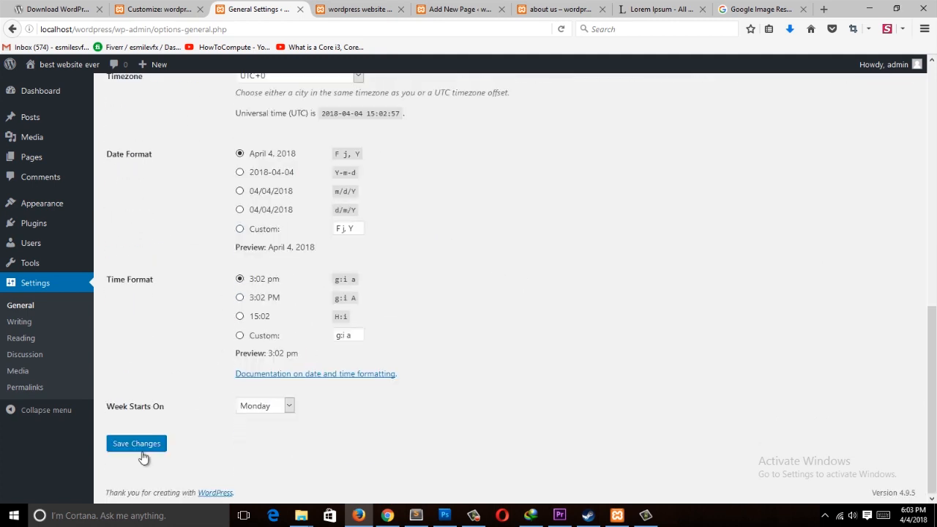
{"action": "scroll", "coordinate": [197, 350], "scroll_direction": "up", "scroll_amount": 7}
{"action": "scroll", "coordinate": [197, 347], "scroll_direction": "down", "scroll_amount": 5}
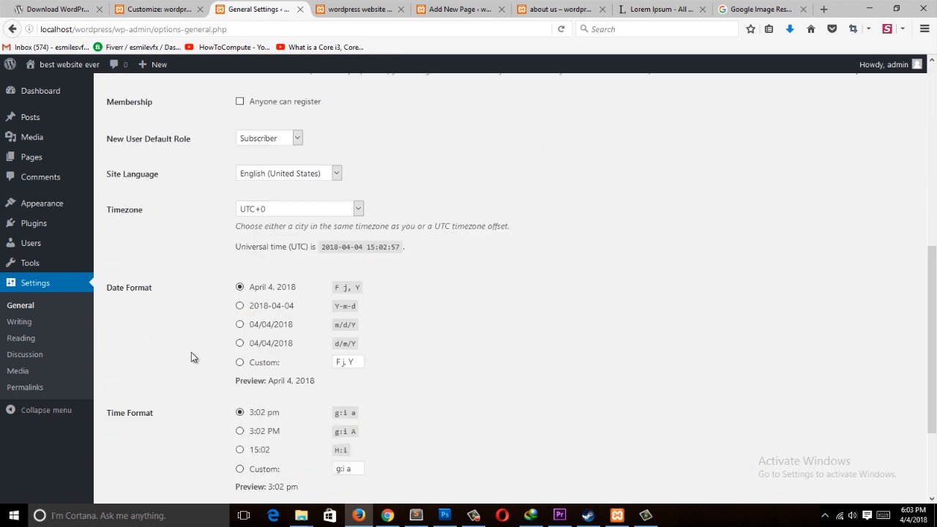
{"action": "scroll", "coordinate": [191, 352], "scroll_direction": "down", "scroll_amount": 2}
{"action": "left_click", "coordinate": [136, 445]}
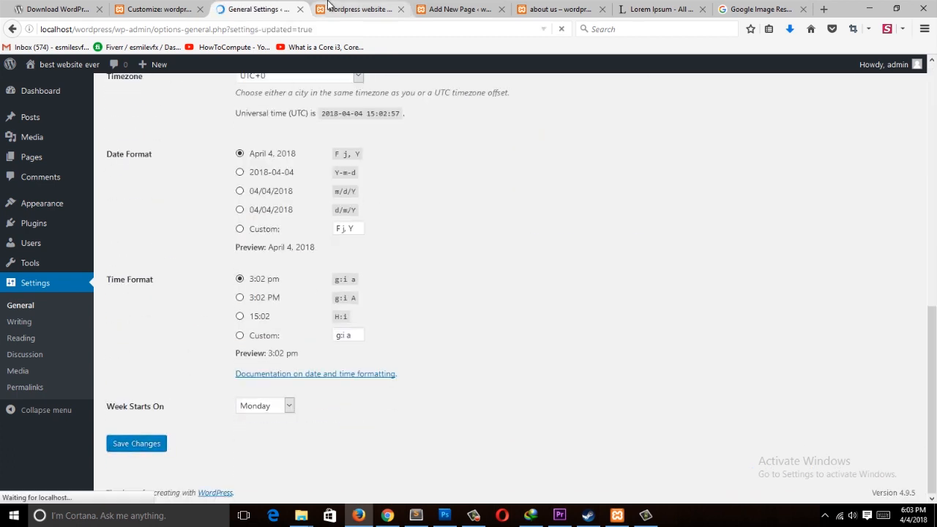
Step: Reload the front page and review the new title and tagline in the hero banner
{"action": "left_click", "coordinate": [344, 10]}
{"action": "left_click", "coordinate": [335, 29]}
{"action": "key", "text": "Return"}
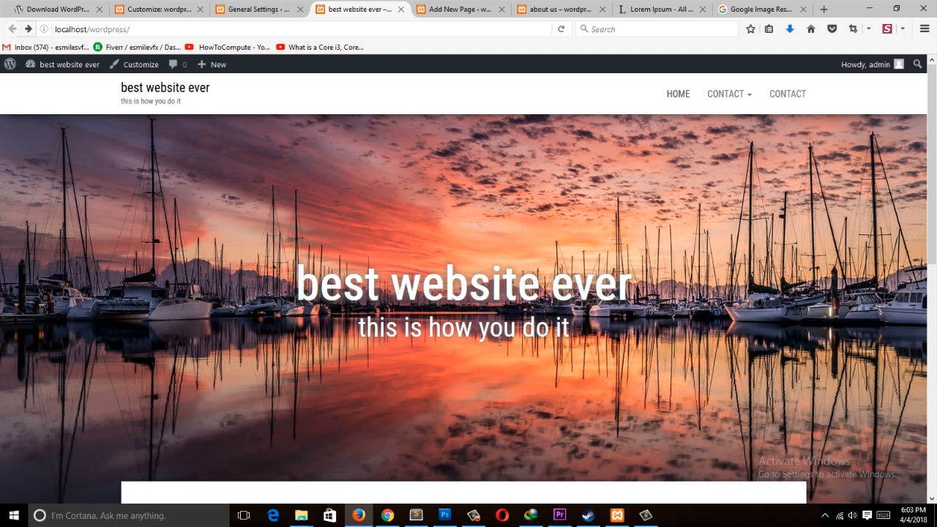
{"action": "scroll", "coordinate": [276, 213], "scroll_direction": "down", "scroll_amount": 5}
{"action": "scroll", "coordinate": [276, 213], "scroll_direction": "up", "scroll_amount": 3}
{"action": "scroll", "coordinate": [469, 248], "scroll_direction": "down", "scroll_amount": 5}
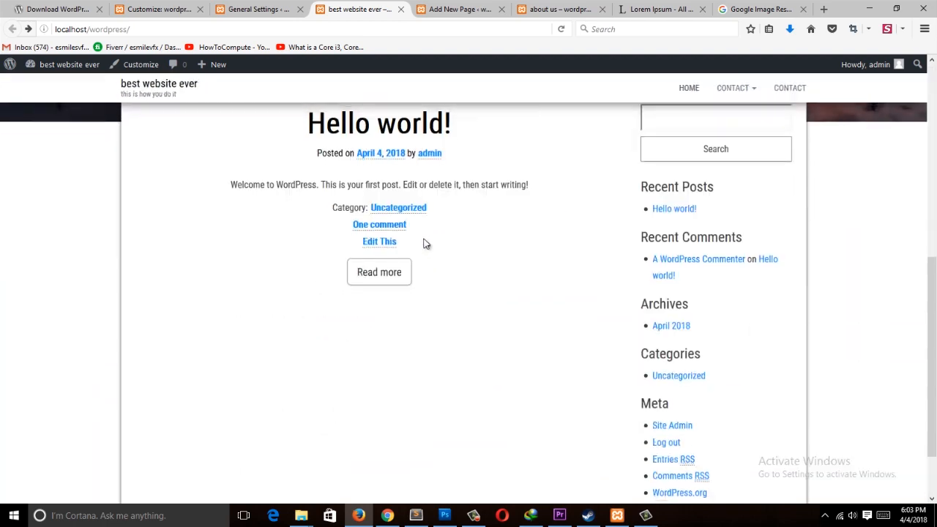
{"action": "scroll", "coordinate": [425, 244], "scroll_direction": "up", "scroll_amount": 5}
{"action": "left_click", "coordinate": [256, 9]}
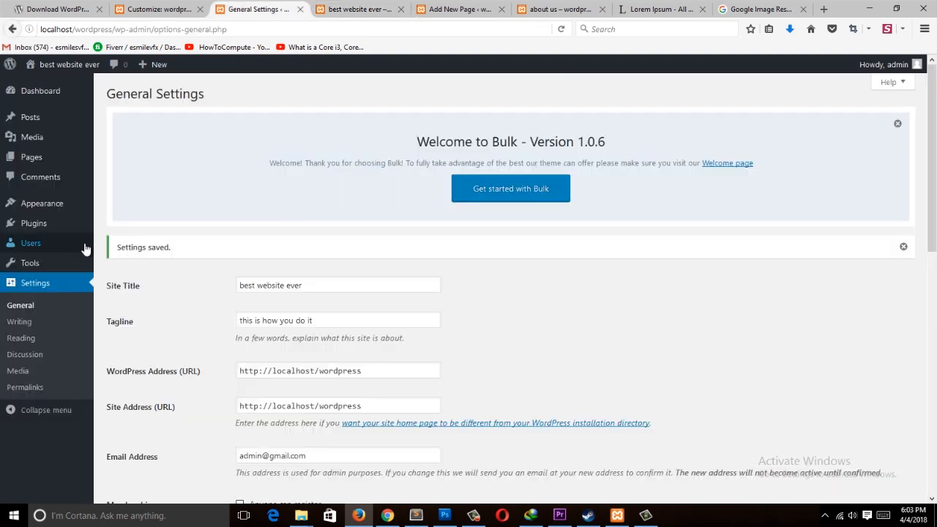
{"action": "mouse_move", "coordinate": [85, 250]}
{"action": "left_click", "coordinate": [355, 9]}
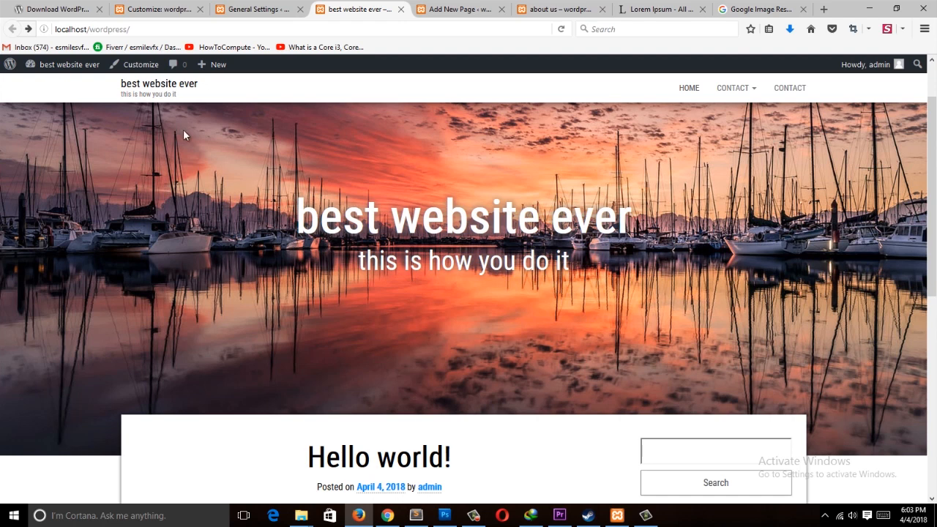
{"action": "scroll", "coordinate": [228, 202], "scroll_direction": "down", "scroll_amount": 3}
{"action": "scroll", "coordinate": [229, 208], "scroll_direction": "up", "scroll_amount": 3}
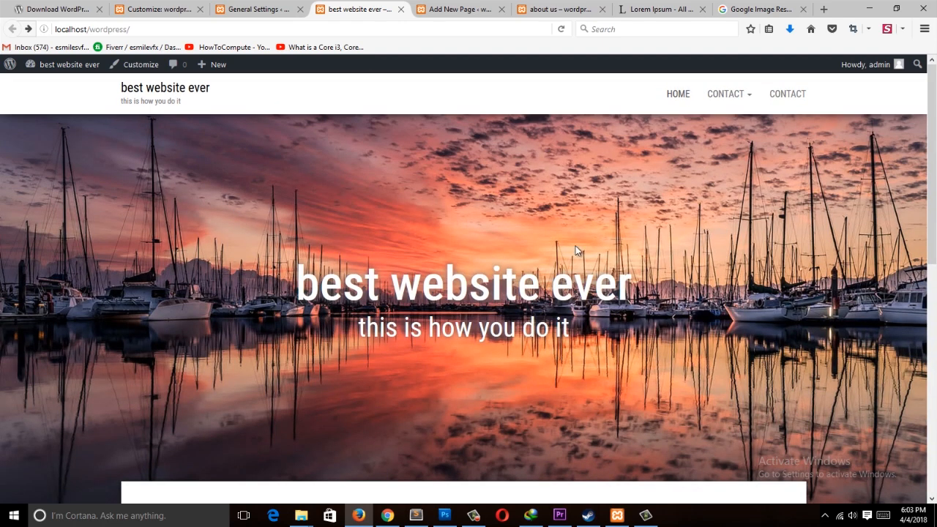
{"action": "scroll", "coordinate": [252, 205], "scroll_direction": "down", "scroll_amount": 3}
{"action": "scroll", "coordinate": [243, 176], "scroll_direction": "up", "scroll_amount": 2}
Step: Open the portfolio page from the contact submenu
{"action": "mouse_move", "coordinate": [717, 96]}
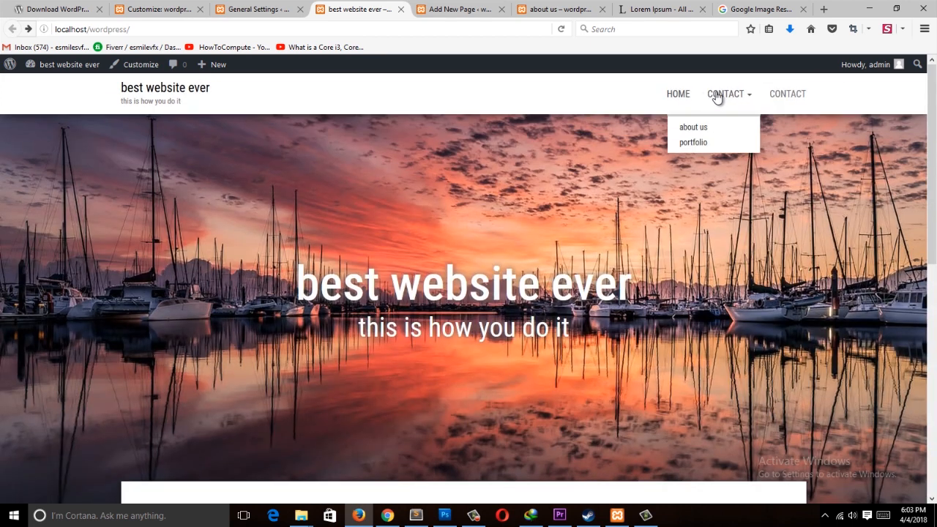
{"action": "left_click", "coordinate": [693, 142]}
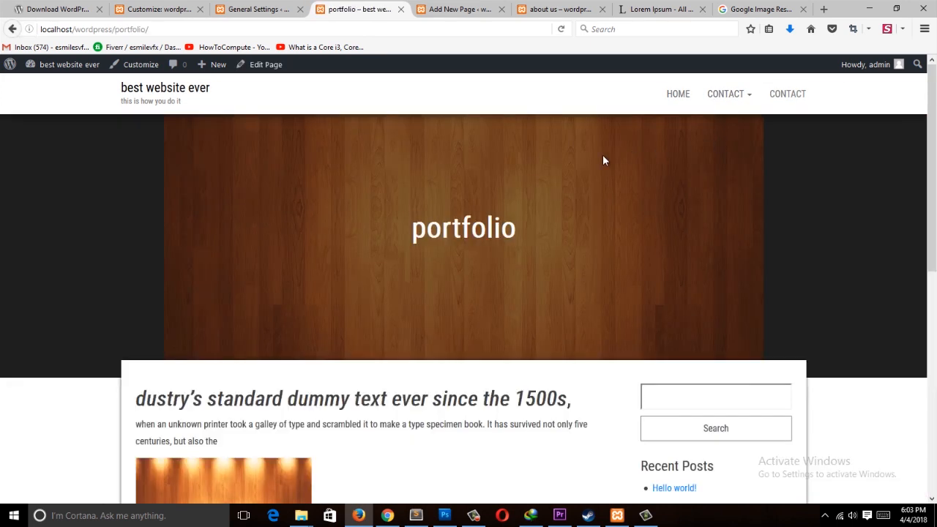
{"action": "scroll", "coordinate": [307, 246], "scroll_direction": "down", "scroll_amount": 4}
{"action": "scroll", "coordinate": [278, 251], "scroll_direction": "up", "scroll_amount": 2}
{"action": "scroll", "coordinate": [285, 242], "scroll_direction": "up", "scroll_amount": 2}
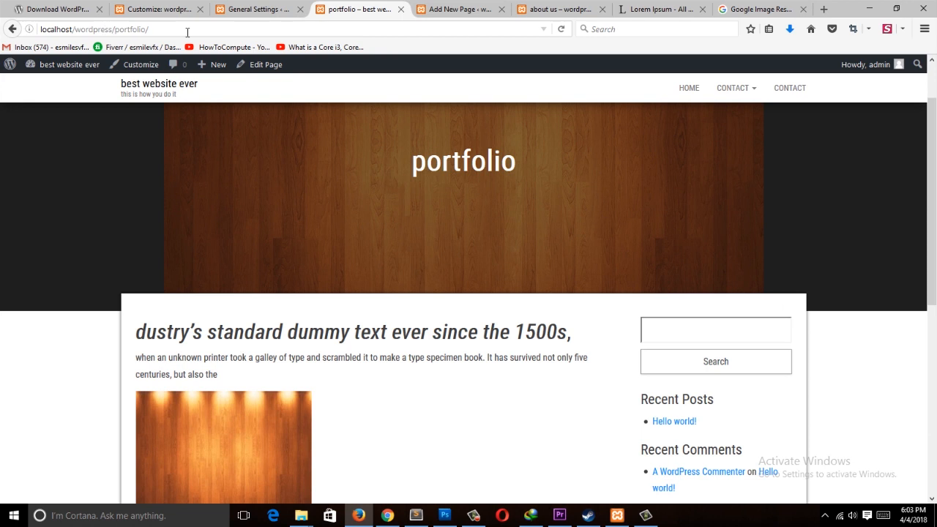
{"action": "left_click", "coordinate": [450, 9]}
{"action": "left_click", "coordinate": [433, 27]}
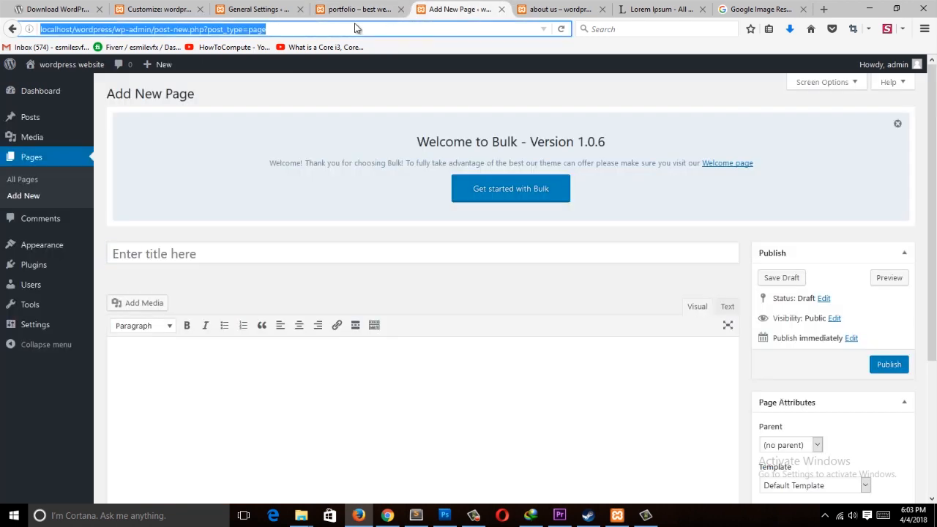
{"action": "type", "text": "www"}
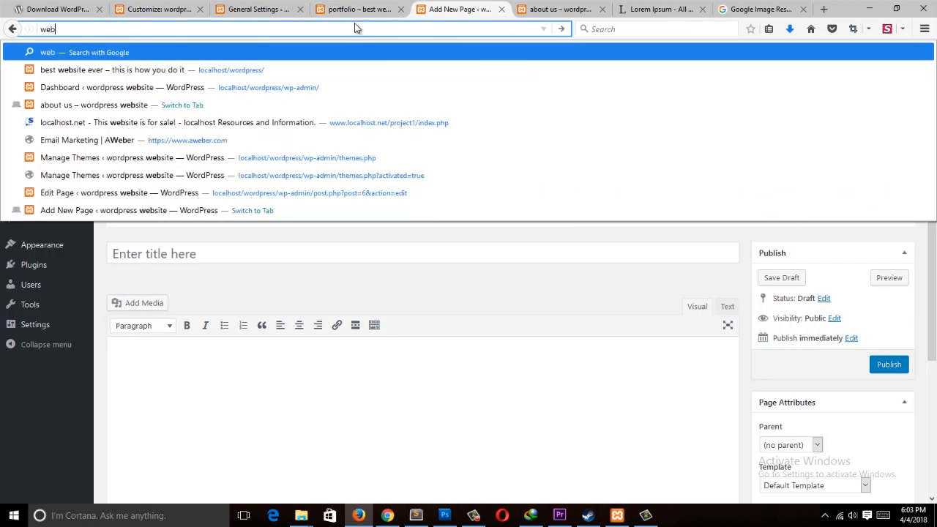
{"action": "type", "text": "."}
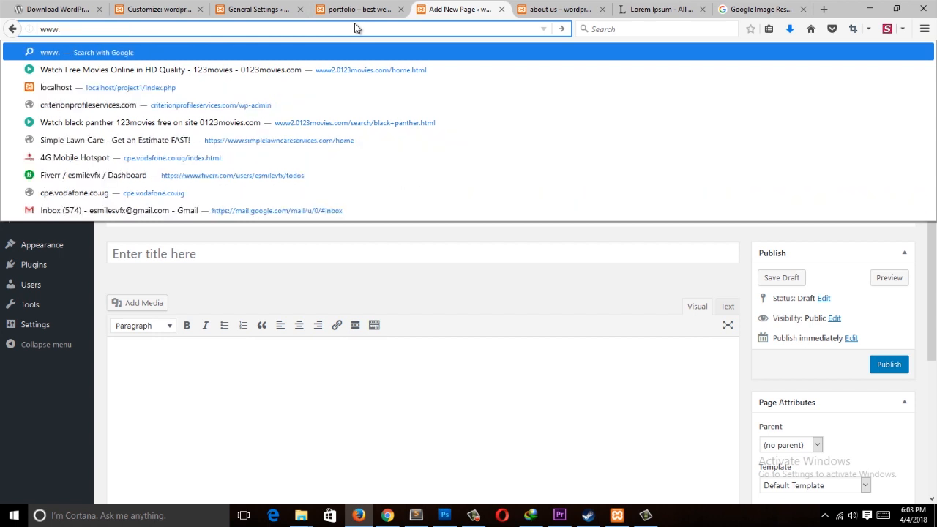
{"action": "type", "text": "websi"}
{"action": "type", "text": "com"}
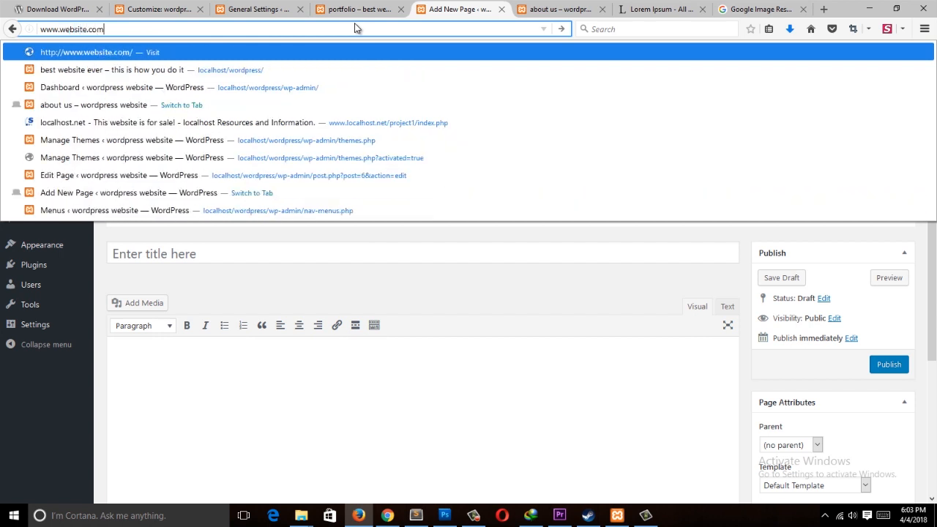
{"action": "key", "text": "Return"}
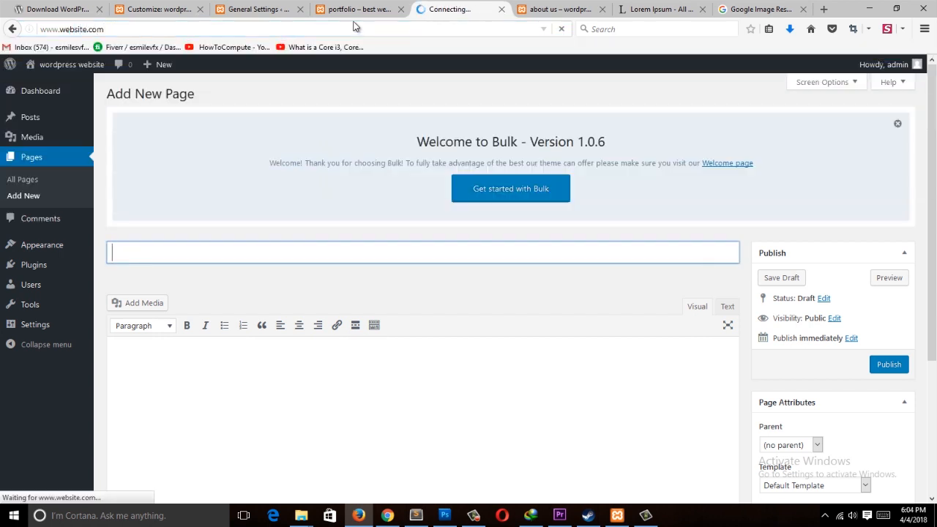
Step: Return to the site's home page and open portfolio through the contact submenu again
{"action": "left_click", "coordinate": [353, 9]}
{"action": "left_click", "coordinate": [154, 91]}
{"action": "scroll", "coordinate": [811, 369], "scroll_direction": "down", "scroll_amount": 2}
{"action": "scroll", "coordinate": [759, 341], "scroll_direction": "up", "scroll_amount": 2}
{"action": "left_click", "coordinate": [725, 95]}
{"action": "left_click", "coordinate": [693, 142]}
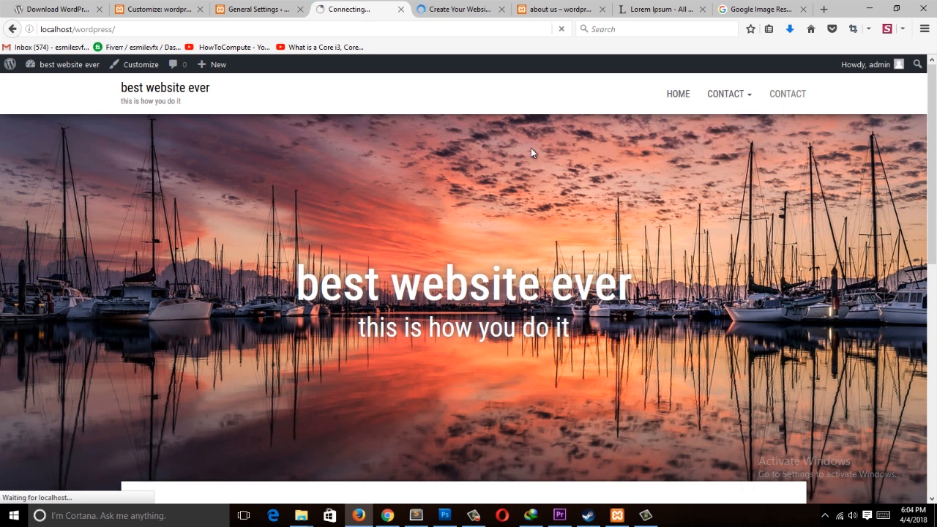
{"action": "scroll", "coordinate": [410, 205], "scroll_direction": "down", "scroll_amount": 5}
{"action": "scroll", "coordinate": [411, 200], "scroll_direction": "up", "scroll_amount": 5}
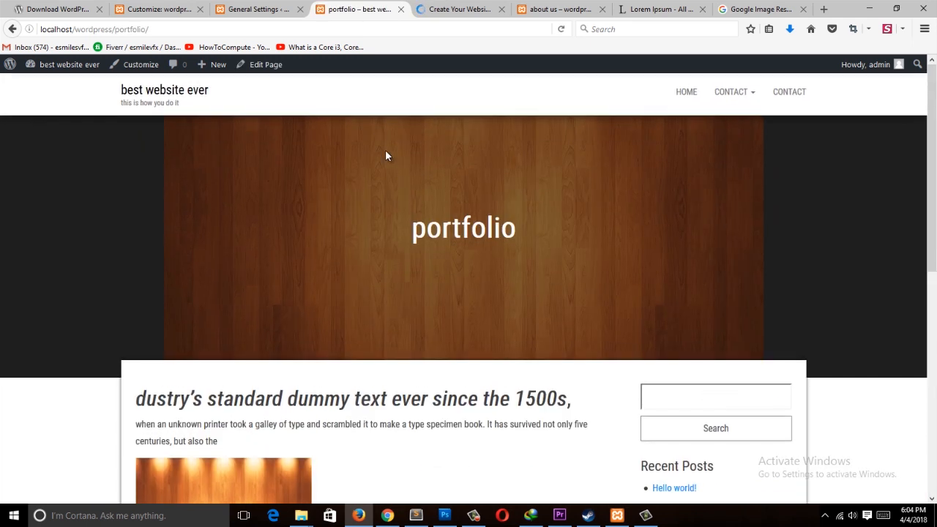
Step: Open the reading settings and examine the homepage display options
{"action": "left_click", "coordinate": [266, 10]}
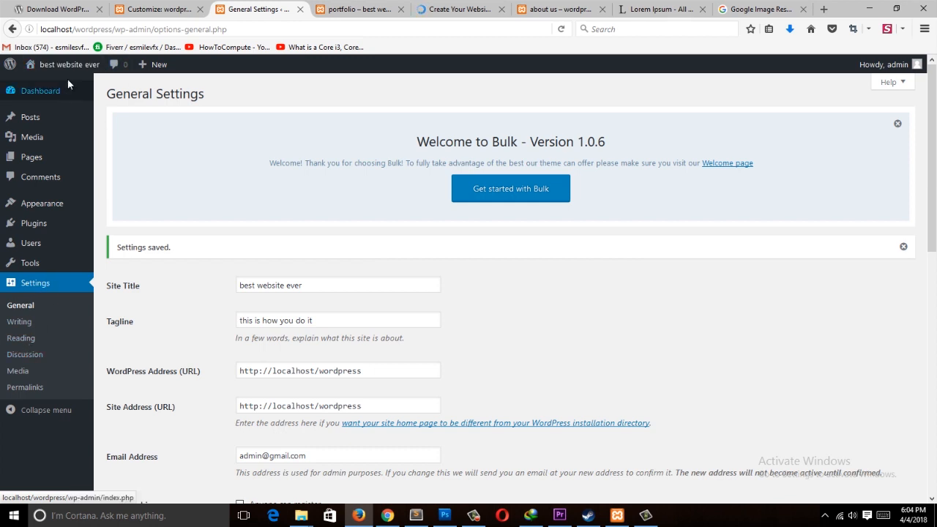
{"action": "left_click", "coordinate": [27, 338]}
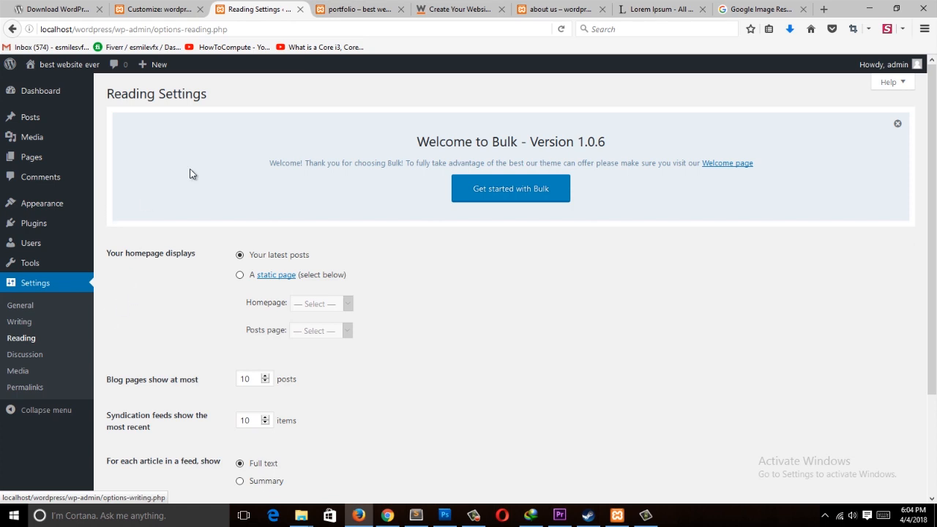
{"action": "scroll", "coordinate": [261, 278], "scroll_direction": "down", "scroll_amount": 3}
{"action": "scroll", "coordinate": [660, 270], "scroll_direction": "up", "scroll_amount": 3}
{"action": "scroll", "coordinate": [495, 297], "scroll_direction": "down", "scroll_amount": 3}
{"action": "scroll", "coordinate": [73, 222], "scroll_direction": "up", "scroll_amount": 3}
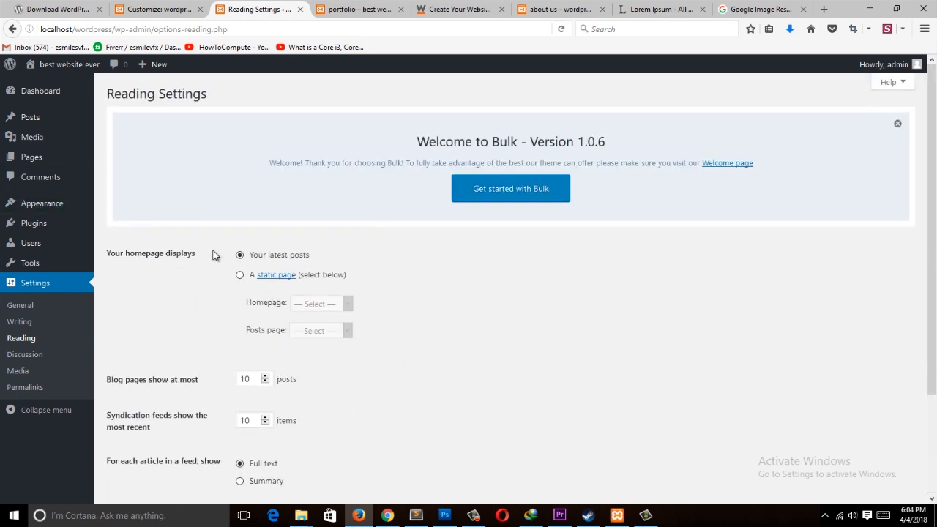
{"action": "left_click", "coordinate": [257, 258]}
{"action": "key", "text": "ctrl+Tab"}
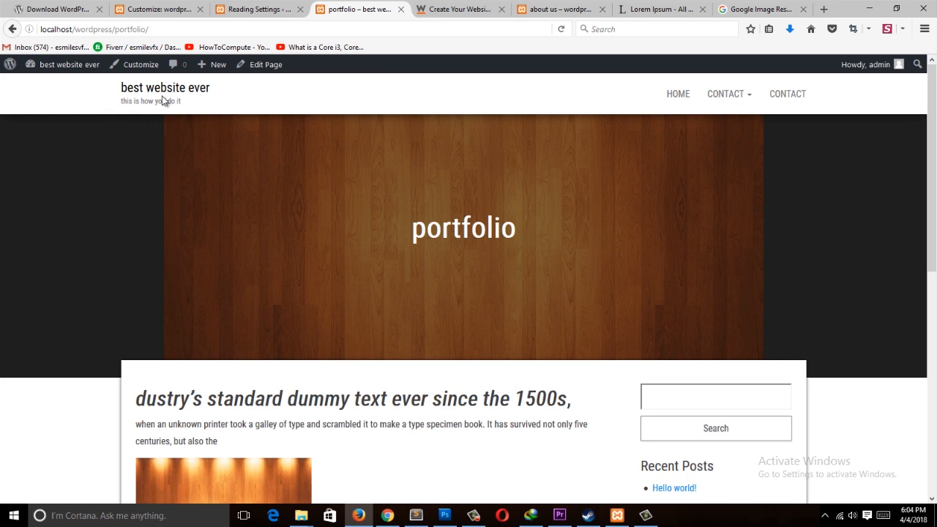
{"action": "left_click", "coordinate": [162, 90]}
{"action": "scroll", "coordinate": [427, 176], "scroll_direction": "down", "scroll_amount": 5}
{"action": "scroll", "coordinate": [439, 176], "scroll_direction": "down", "scroll_amount": 2}
{"action": "key", "text": "ctrl+shift+Tab"}
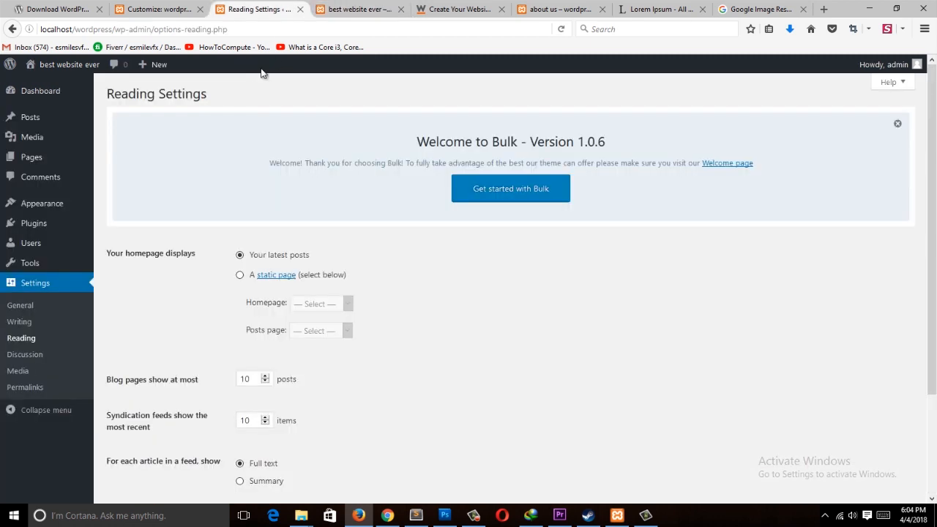
Step: Make the homepage display the static page portfolio and save the reading settings
{"action": "left_click", "coordinate": [239, 276]}
{"action": "left_click", "coordinate": [334, 306]}
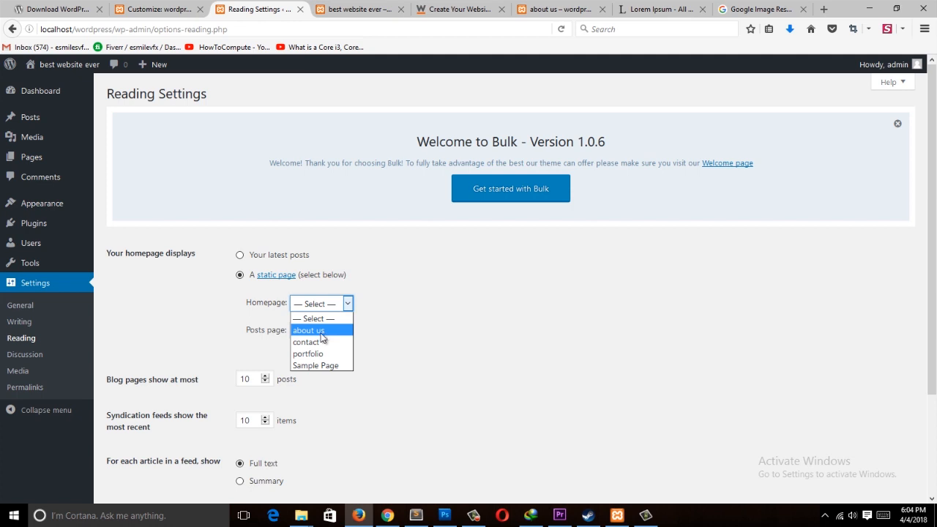
{"action": "left_click", "coordinate": [319, 354]}
{"action": "scroll", "coordinate": [498, 333], "scroll_direction": "down", "scroll_amount": 3}
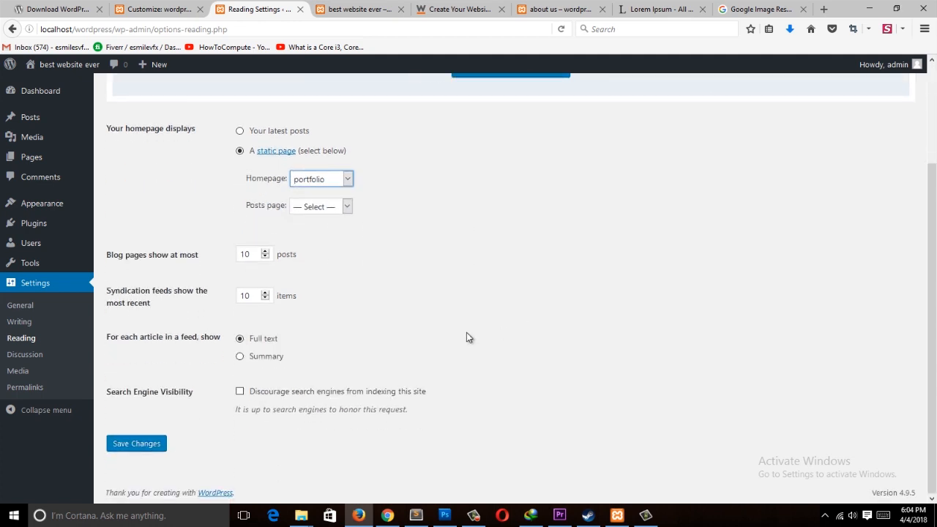
{"action": "left_click", "coordinate": [132, 444]}
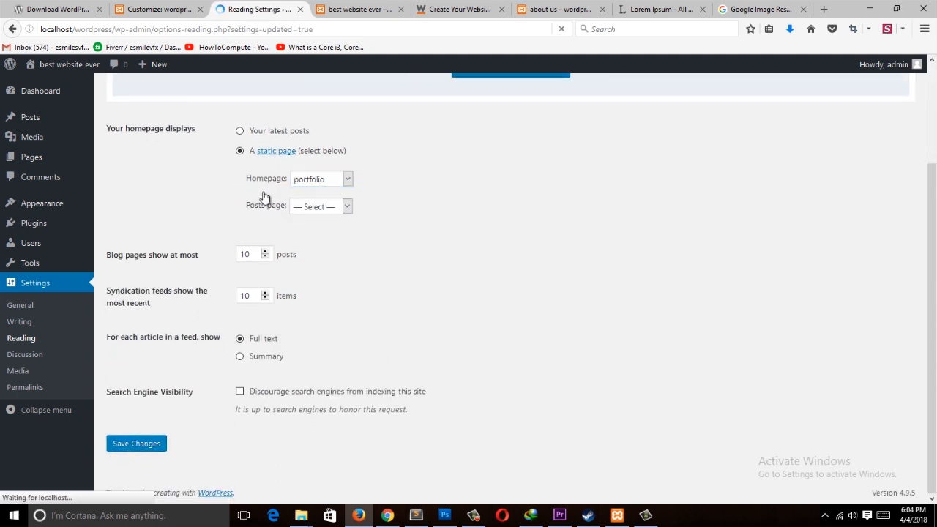
Step: Reload the front page to view portfolio as the homepage
{"action": "left_click", "coordinate": [326, 10]}
{"action": "left_click", "coordinate": [101, 33]}
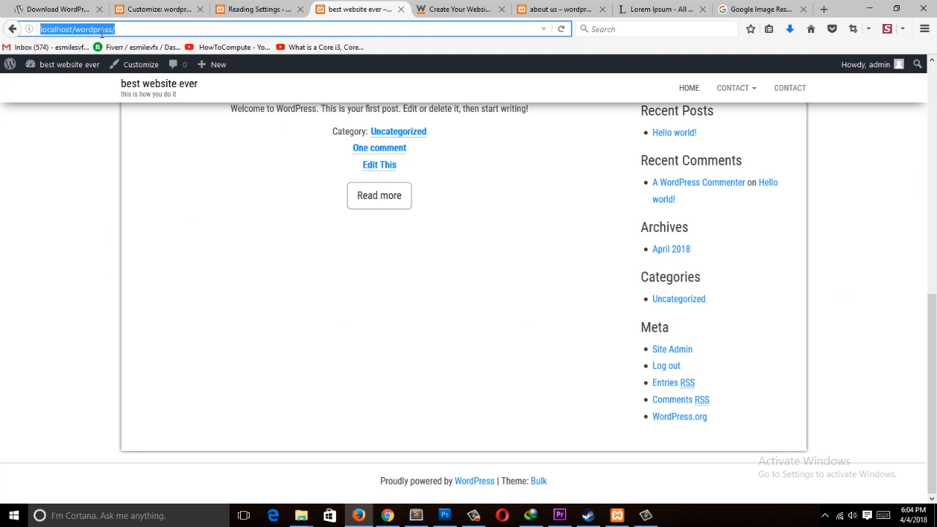
{"action": "key", "text": "Return"}
{"action": "scroll", "coordinate": [410, 327], "scroll_direction": "down", "scroll_amount": 2}
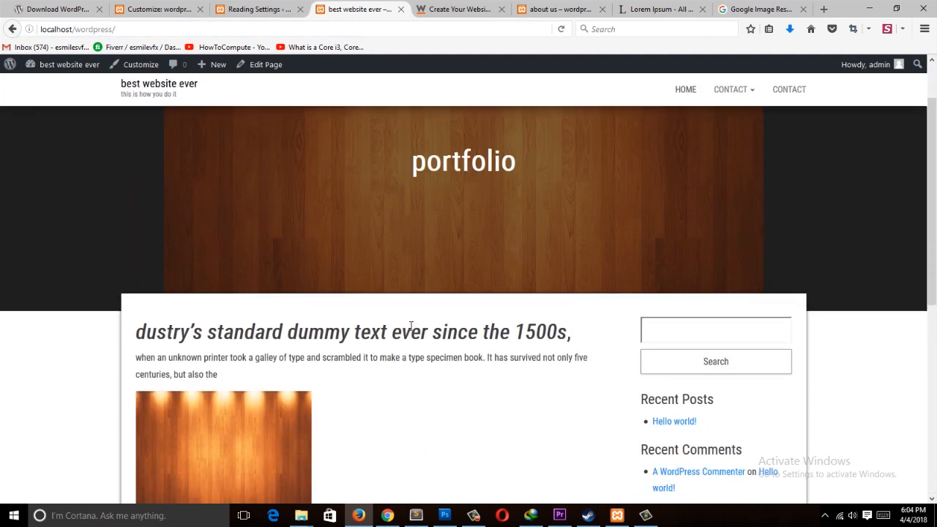
{"action": "scroll", "coordinate": [410, 327], "scroll_direction": "down", "scroll_amount": 10}
{"action": "scroll", "coordinate": [494, 369], "scroll_direction": "up", "scroll_amount": 10}
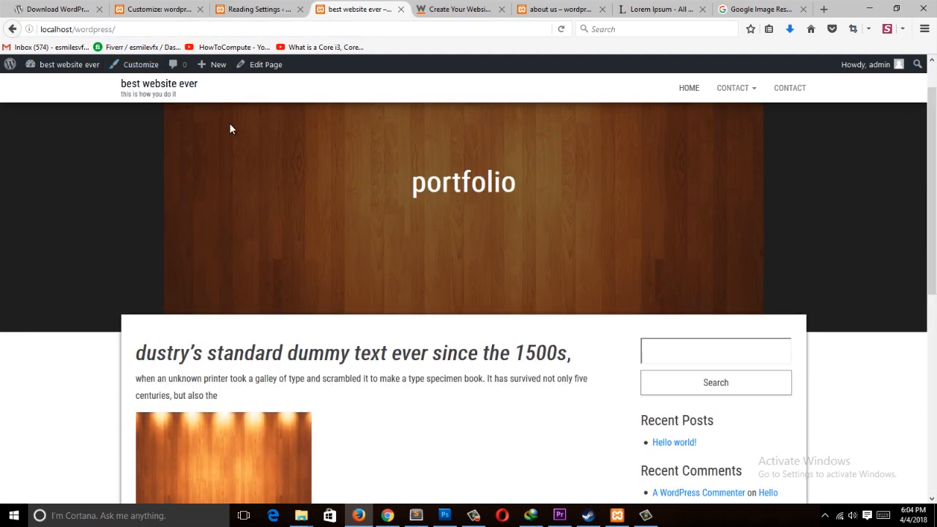
{"action": "left_click_drag", "start_coordinate": [411, 183], "coordinate": [485, 183]}
{"action": "left_click", "coordinate": [536, 182]}
{"action": "left_click", "coordinate": [270, 10]}
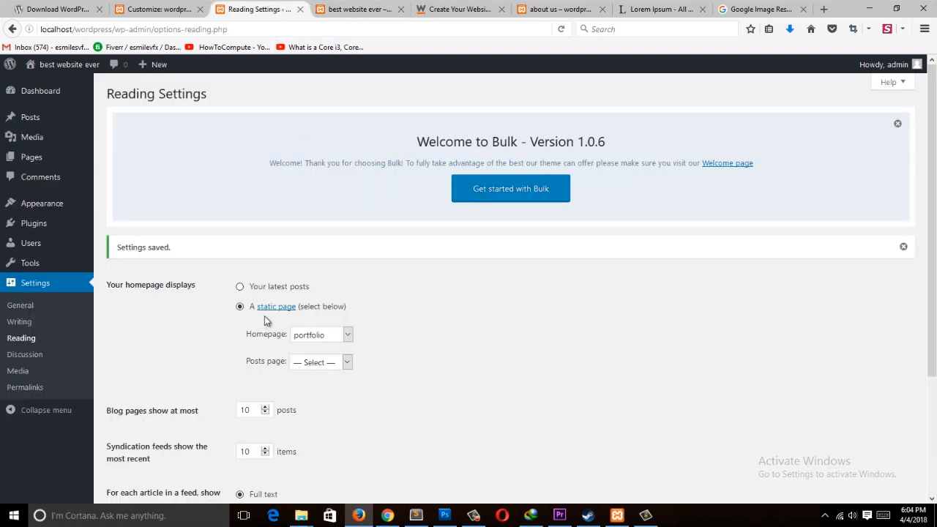
Step: Switch the homepage back to displaying your latest posts and save the reading settings
{"action": "left_click", "coordinate": [241, 289]}
{"action": "scroll", "coordinate": [548, 315], "scroll_direction": "down", "scroll_amount": 3}
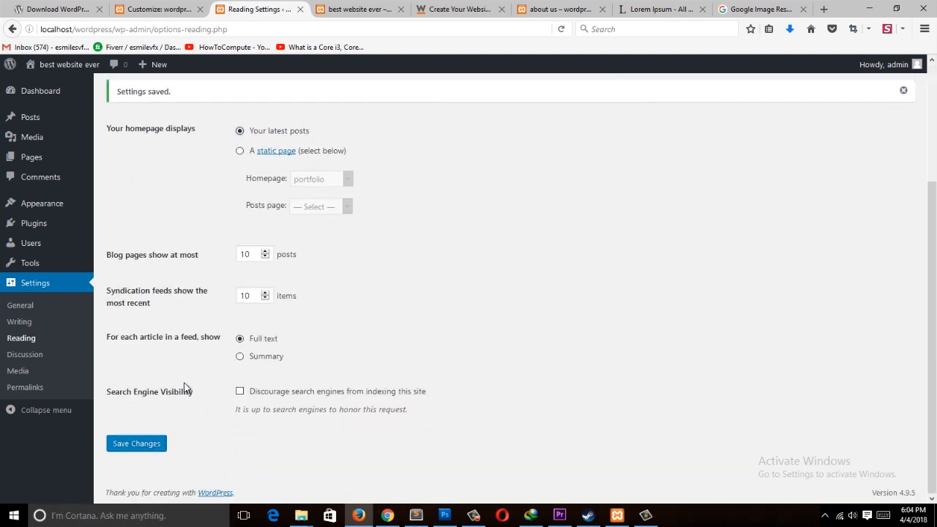
{"action": "left_click", "coordinate": [163, 444]}
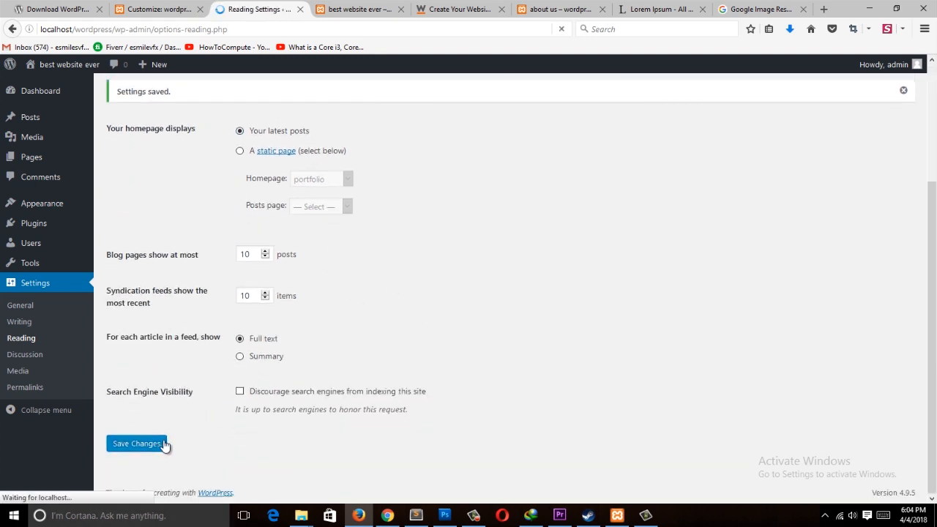
Step: Reload the front page to check the homepage
{"action": "left_click", "coordinate": [327, 9]}
{"action": "key", "text": "ctrl+l"}
{"action": "key", "text": "Return"}
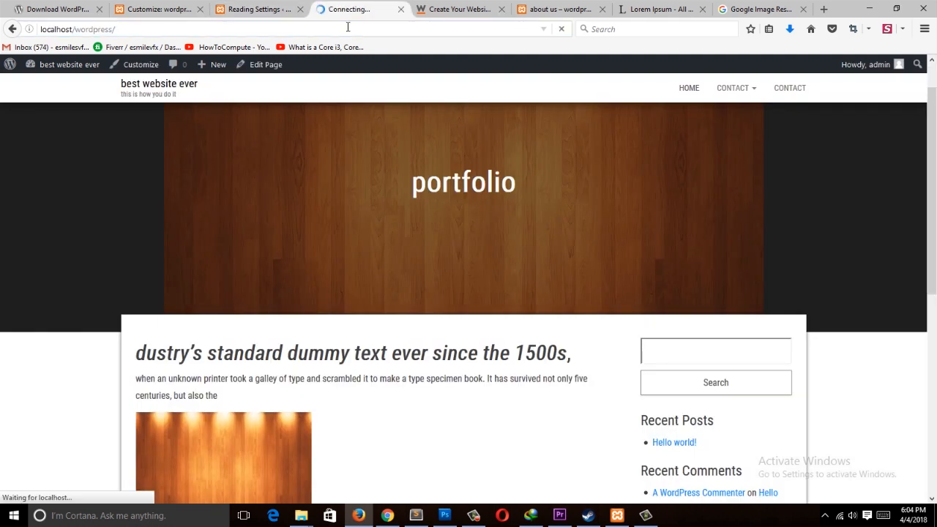
Step: Scroll through the front page to examine the latest-posts homepage layout
{"action": "left_click", "coordinate": [249, 9]}
{"action": "left_click", "coordinate": [351, 9]}
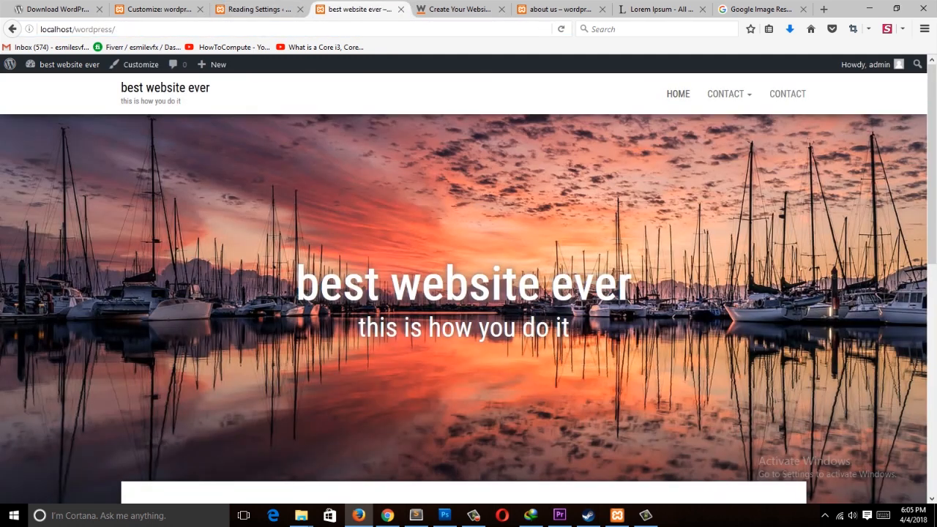
{"action": "scroll", "coordinate": [469, 293], "scroll_direction": "down", "scroll_amount": 5}
{"action": "scroll", "coordinate": [930, 160], "scroll_direction": "down", "scroll_amount": 1}
{"action": "scroll", "coordinate": [929, 158], "scroll_direction": "up", "scroll_amount": 4}
{"action": "scroll", "coordinate": [923, 153], "scroll_direction": "down", "scroll_amount": 3}
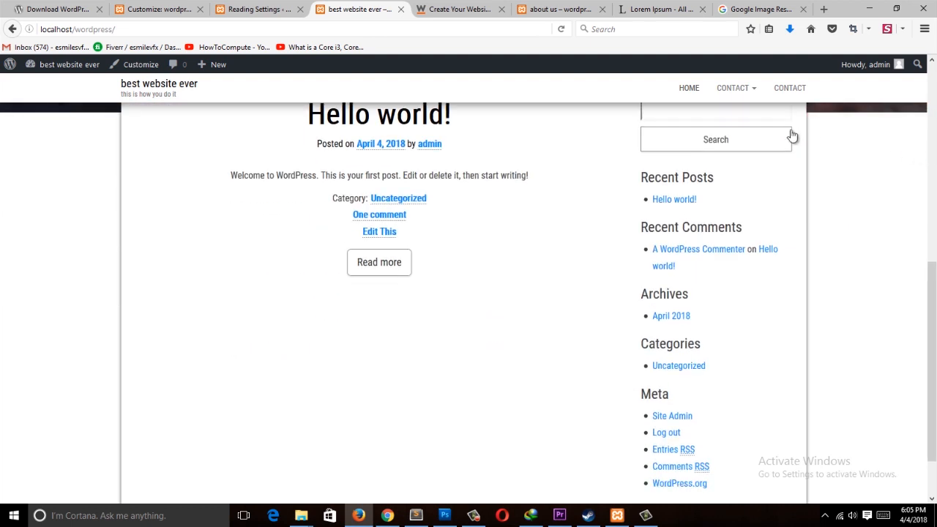
{"action": "scroll", "coordinate": [702, 155], "scroll_direction": "up", "scroll_amount": 1}
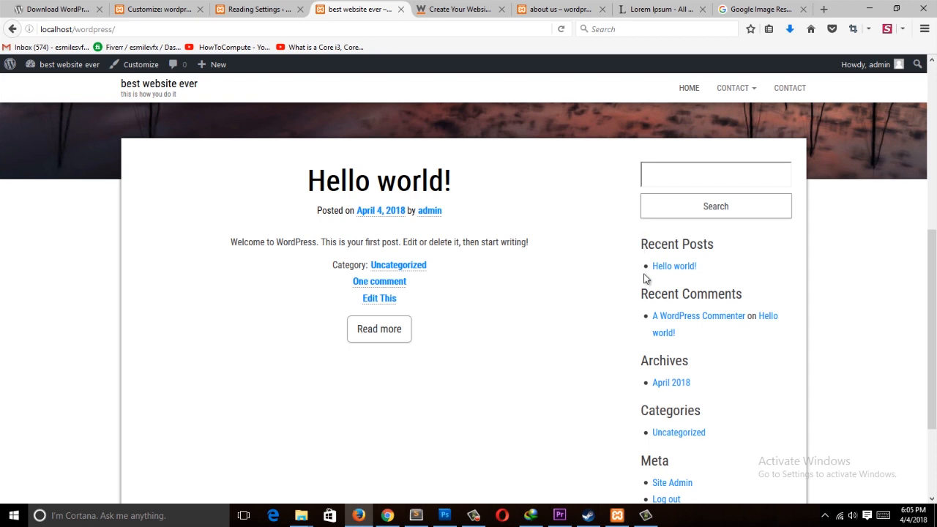
{"action": "scroll", "coordinate": [645, 278], "scroll_direction": "down", "scroll_amount": 3}
{"action": "scroll", "coordinate": [643, 278], "scroll_direction": "up", "scroll_amount": 3}
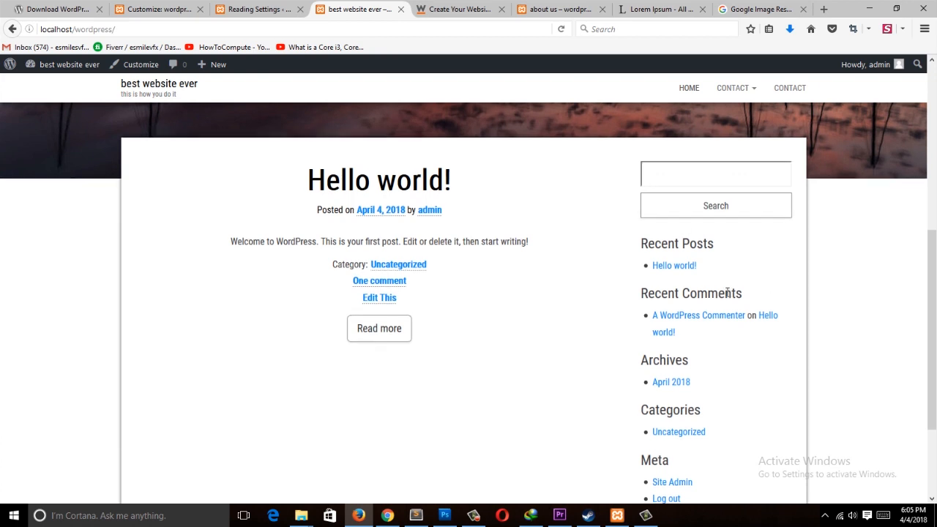
{"action": "scroll", "coordinate": [774, 300], "scroll_direction": "down", "scroll_amount": 2}
{"action": "scroll", "coordinate": [683, 397], "scroll_direction": "up", "scroll_amount": 3}
{"action": "scroll", "coordinate": [659, 359], "scroll_direction": "down", "scroll_amount": 4}
{"action": "scroll", "coordinate": [644, 315], "scroll_direction": "up", "scroll_amount": 3}
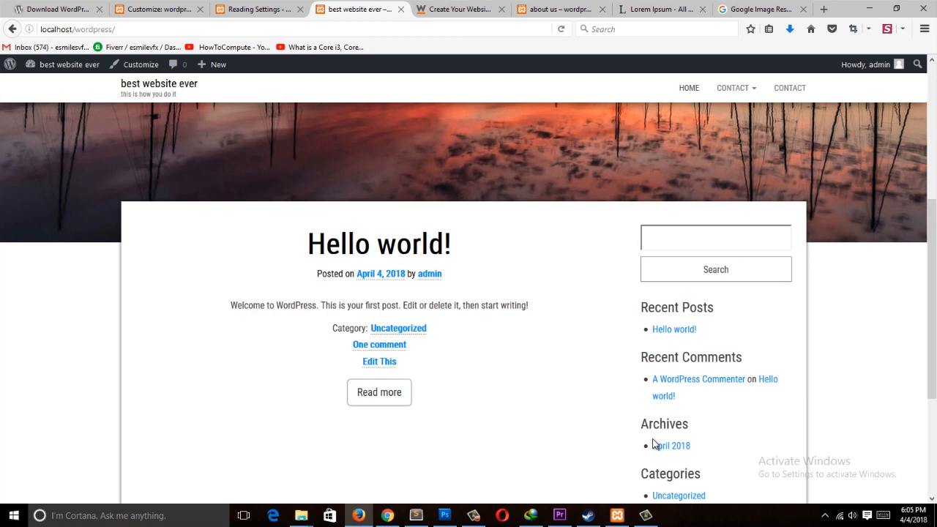
{"action": "scroll", "coordinate": [638, 308], "scroll_direction": "down", "scroll_amount": 3}
{"action": "scroll", "coordinate": [793, 344], "scroll_direction": "up", "scroll_amount": 5}
Step: Open the Widgets screen from the dashboard's Appearance section
{"action": "left_click", "coordinate": [256, 9]}
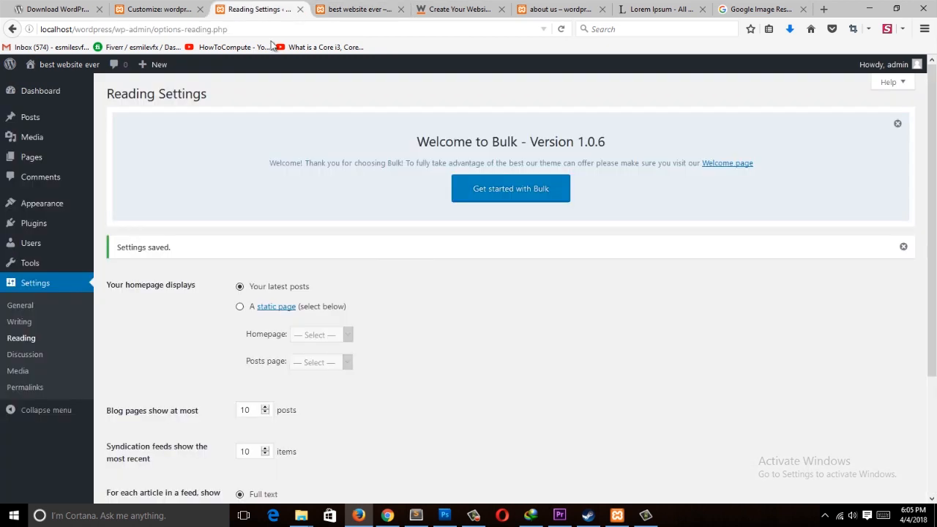
{"action": "left_click", "coordinate": [41, 91]}
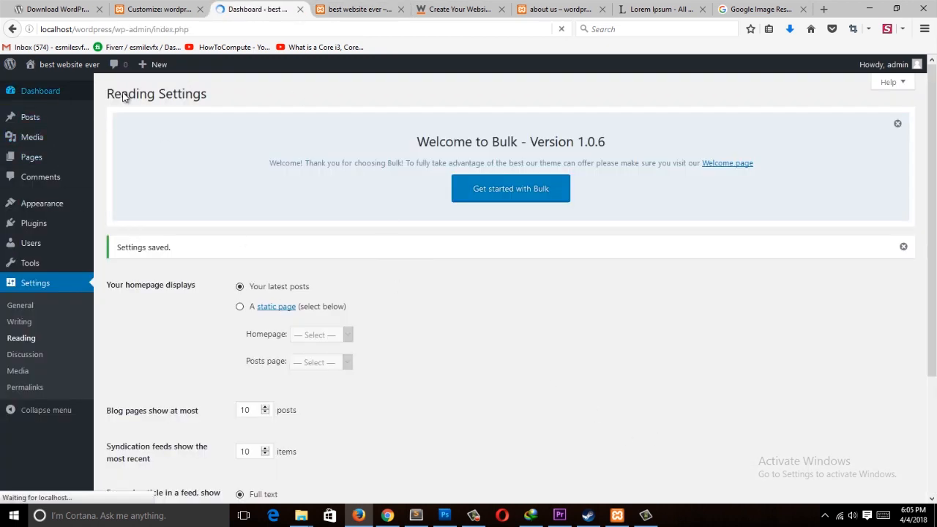
{"action": "mouse_move", "coordinate": [56, 247]}
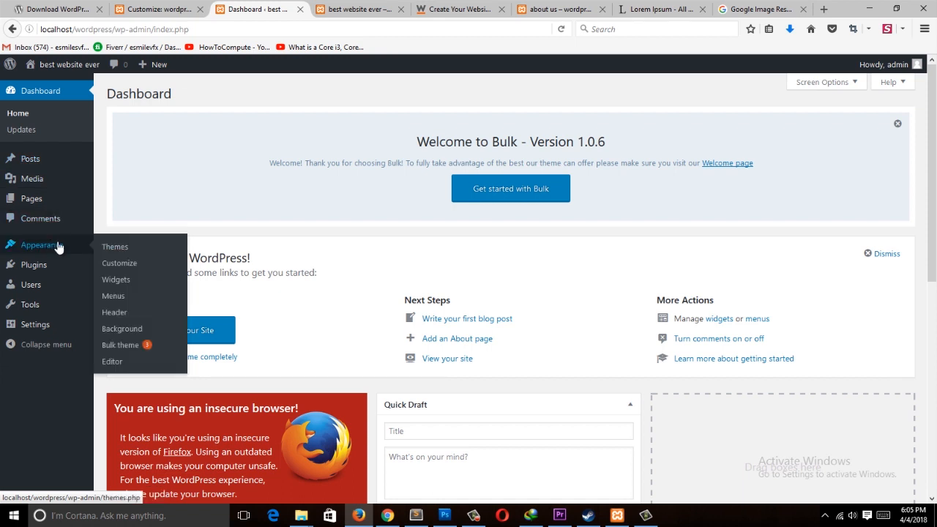
{"action": "left_click", "coordinate": [135, 278]}
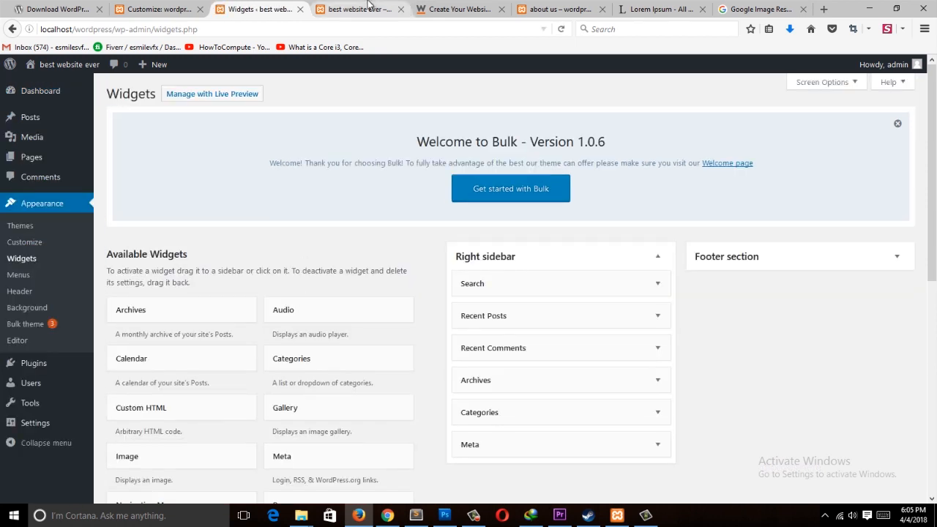
Step: Compare the front page sidebar with the widgets listed in the Right sidebar area
{"action": "left_click", "coordinate": [358, 8]}
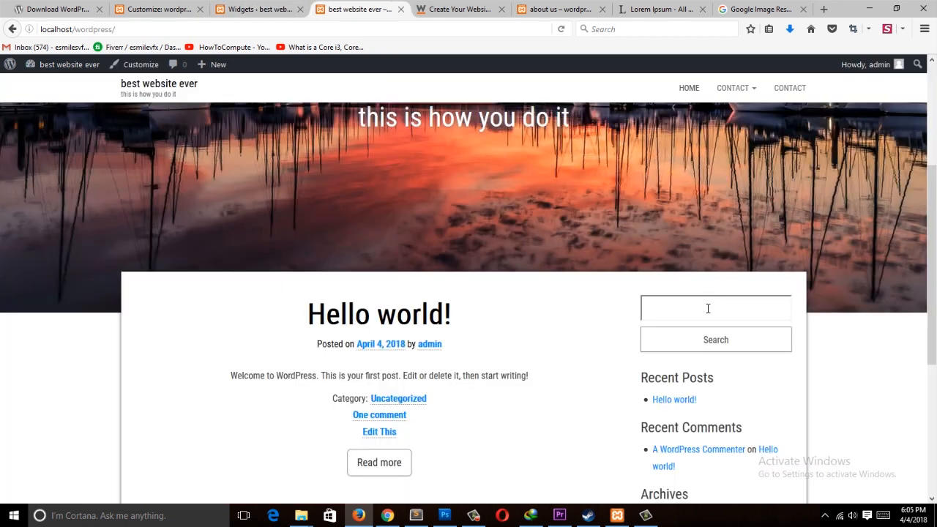
{"action": "scroll", "coordinate": [585, 295], "scroll_direction": "down", "scroll_amount": 5}
{"action": "left_click", "coordinate": [297, 7]}
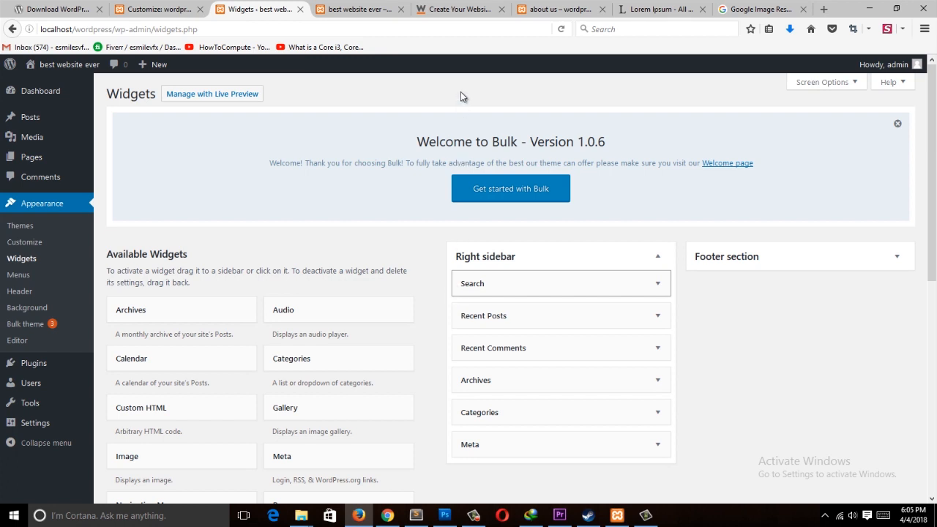
{"action": "scroll", "coordinate": [198, 229], "scroll_direction": "down", "scroll_amount": 5}
{"action": "scroll", "coordinate": [198, 229], "scroll_direction": "up", "scroll_amount": 4}
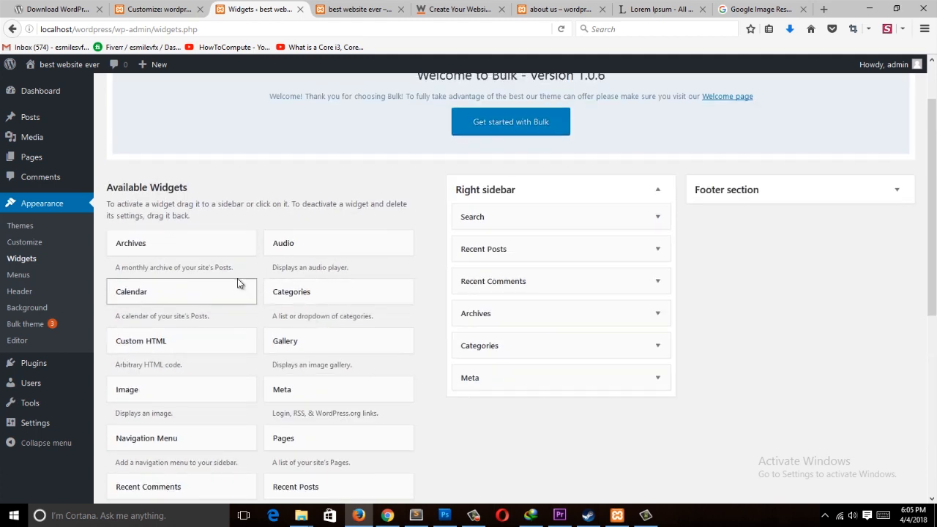
{"action": "left_click", "coordinate": [387, 9]}
{"action": "left_click", "coordinate": [263, 9]}
{"action": "left_click", "coordinate": [334, 11]}
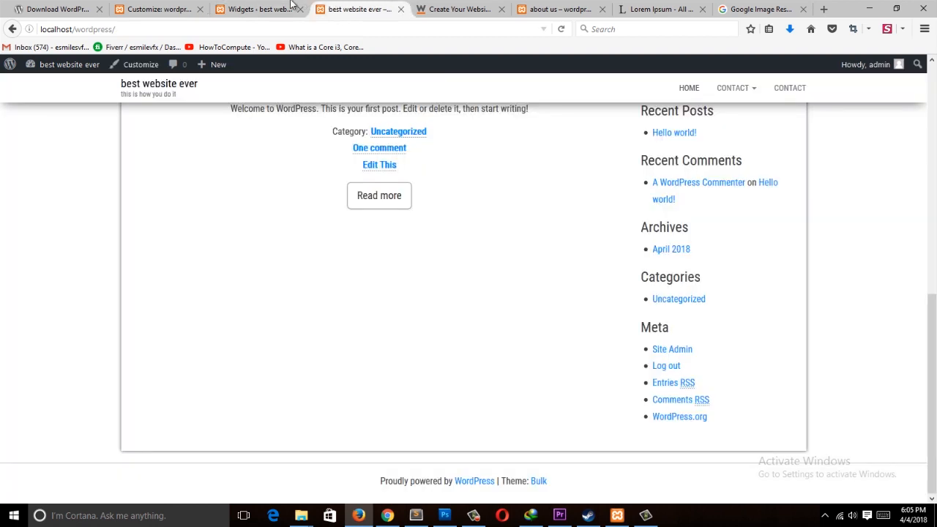
{"action": "left_click", "coordinate": [296, 6]}
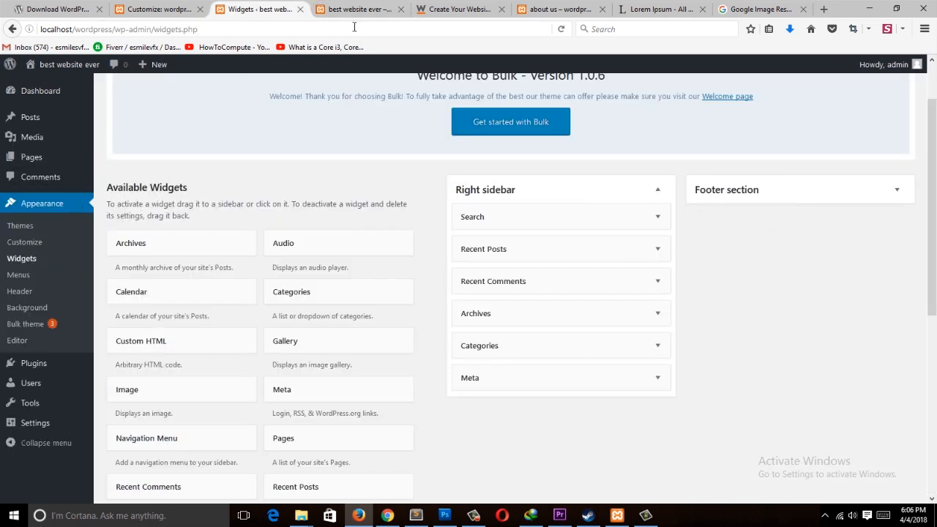
Step: Activate the Newie theme and review its widget areas, collapsing the Sidebar area
{"action": "left_click", "coordinate": [14, 226]}
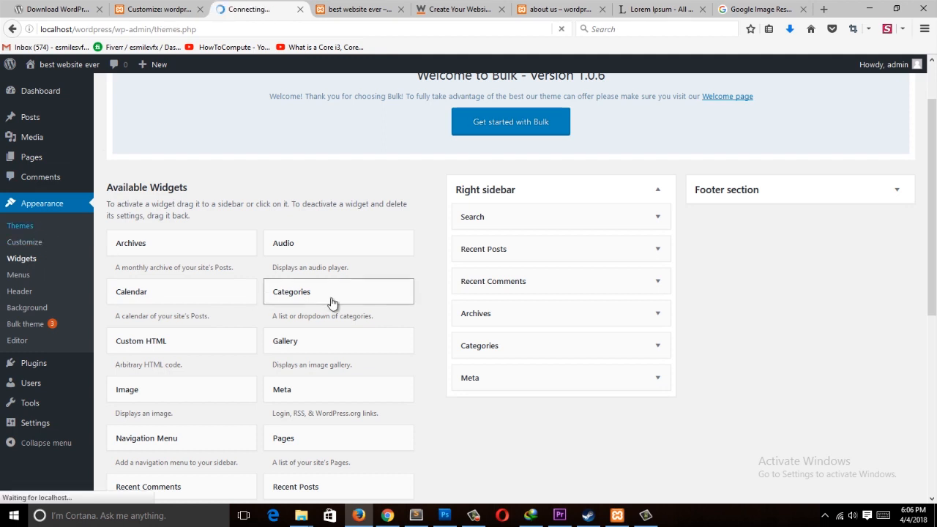
{"action": "scroll", "coordinate": [449, 424], "scroll_direction": "down", "scroll_amount": 3}
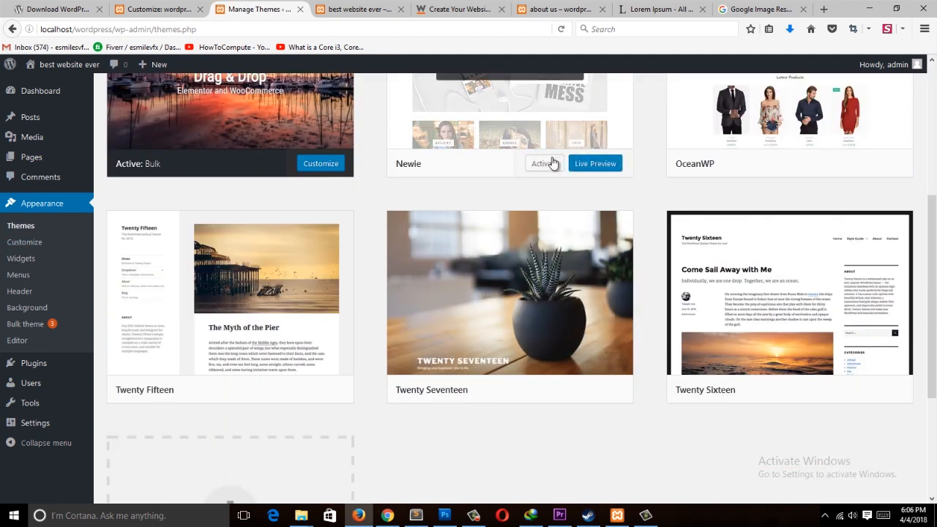
{"action": "left_click", "coordinate": [550, 163]}
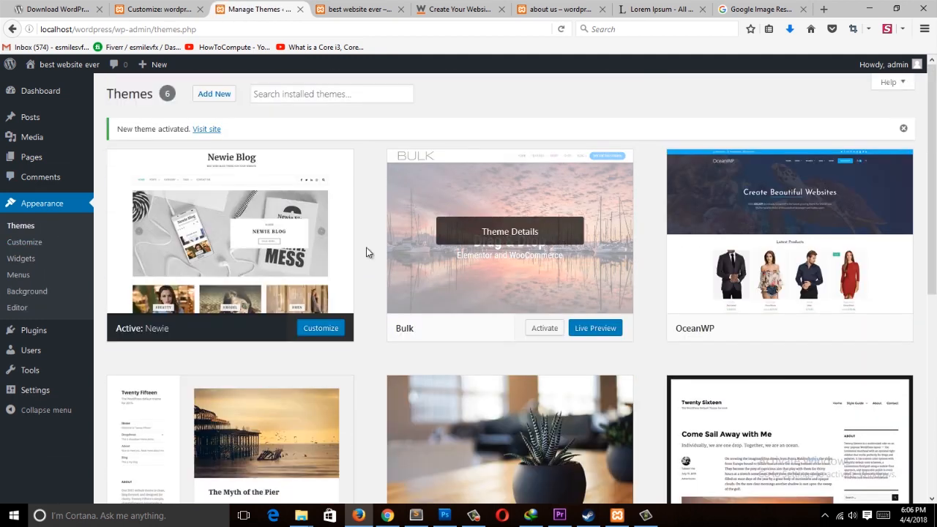
{"action": "left_click", "coordinate": [21, 259]}
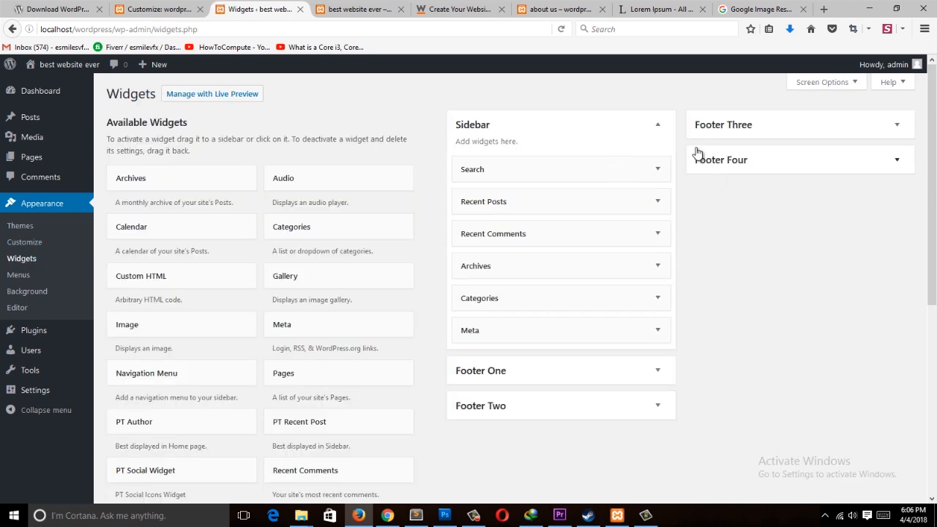
{"action": "left_click", "coordinate": [658, 125]}
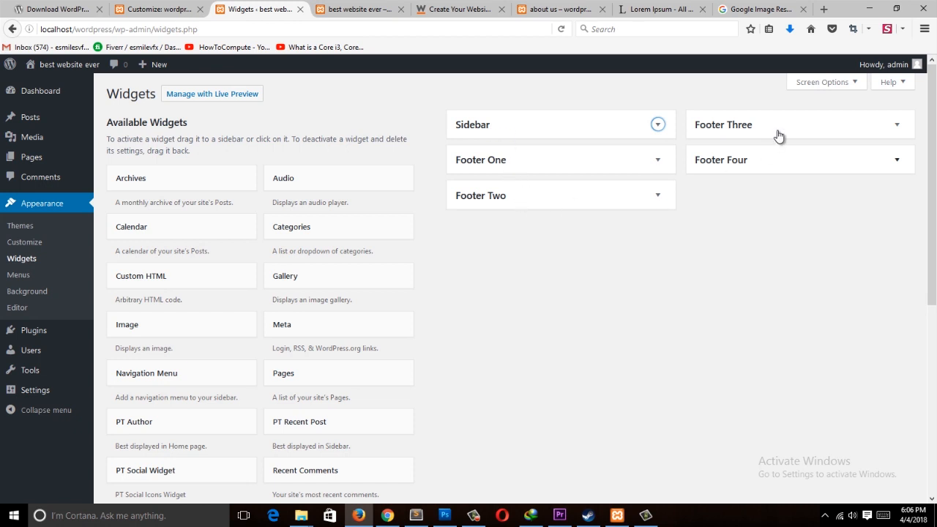
Step: Reload the front page and scroll through it to examine the Newie theme layout
{"action": "left_click", "coordinate": [329, 9]}
{"action": "left_click", "coordinate": [322, 47]}
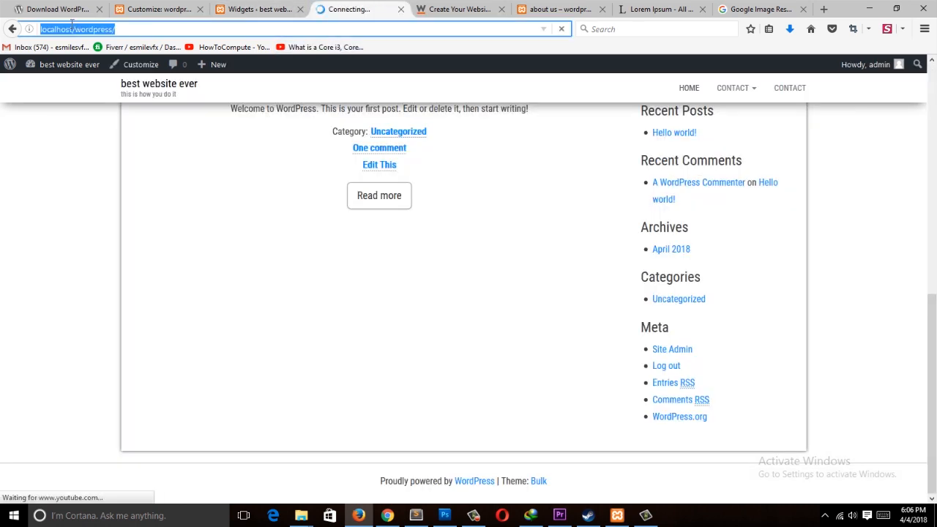
{"action": "left_click", "coordinate": [10, 28]}
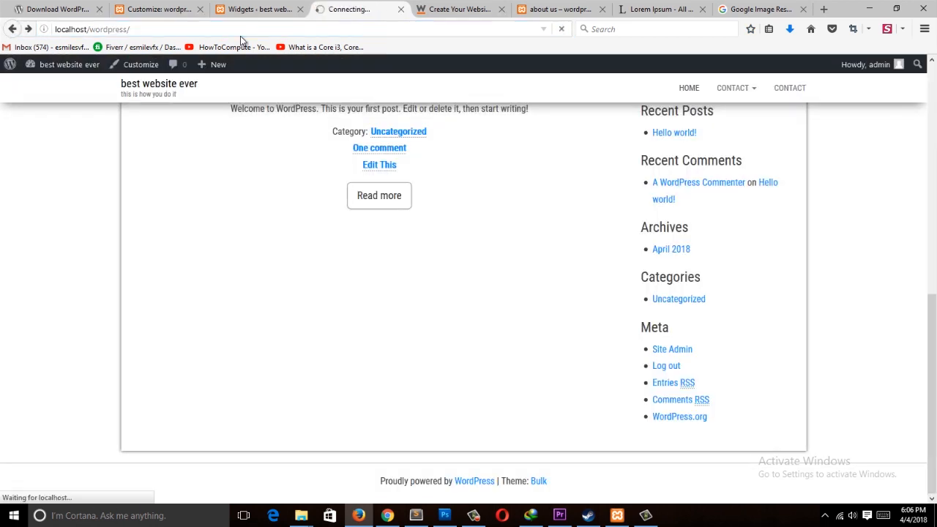
{"action": "scroll", "coordinate": [325, 174], "scroll_direction": "down", "scroll_amount": 2}
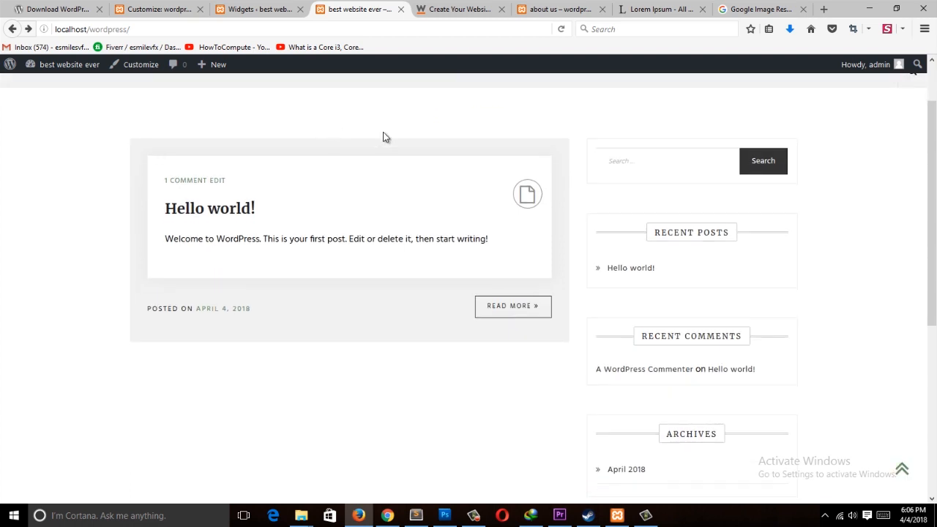
{"action": "scroll", "coordinate": [676, 157], "scroll_direction": "down", "scroll_amount": 2}
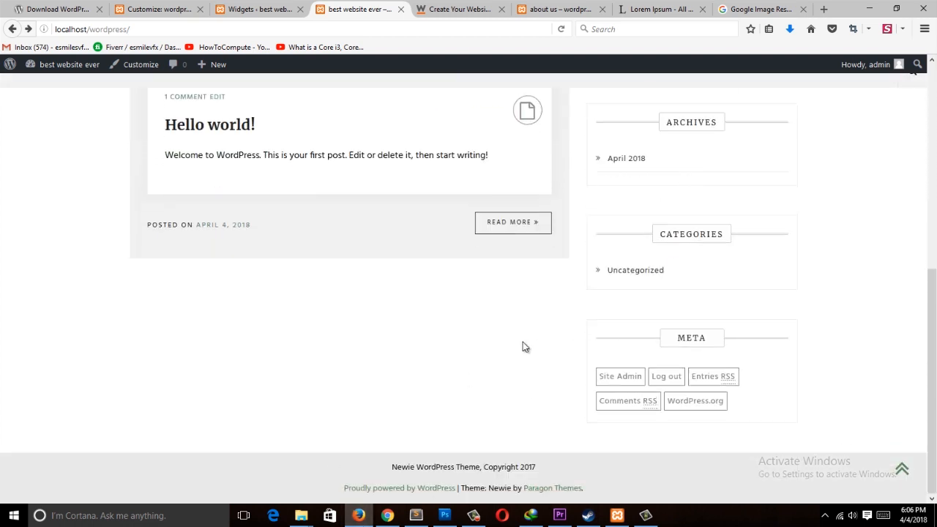
{"action": "scroll", "coordinate": [681, 305], "scroll_direction": "up", "scroll_amount": 3}
{"action": "scroll", "coordinate": [706, 312], "scroll_direction": "down", "scroll_amount": 3}
{"action": "scroll", "coordinate": [707, 311], "scroll_direction": "up", "scroll_amount": 3}
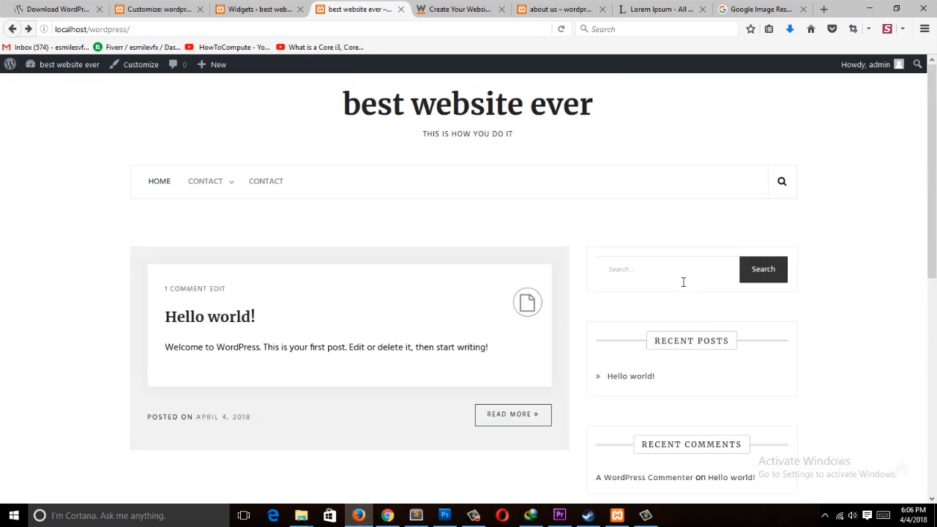
{"action": "scroll", "coordinate": [454, 286], "scroll_direction": "down", "scroll_amount": 3}
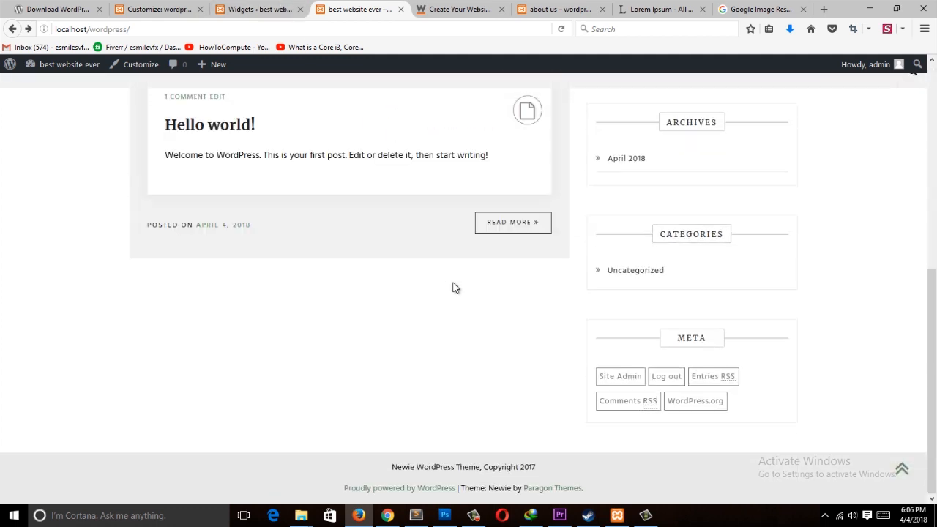
{"action": "scroll", "coordinate": [452, 288], "scroll_direction": "up", "scroll_amount": 3}
Step: Reactivate the Bulk theme and open the Widgets screen
{"action": "left_click", "coordinate": [268, 10]}
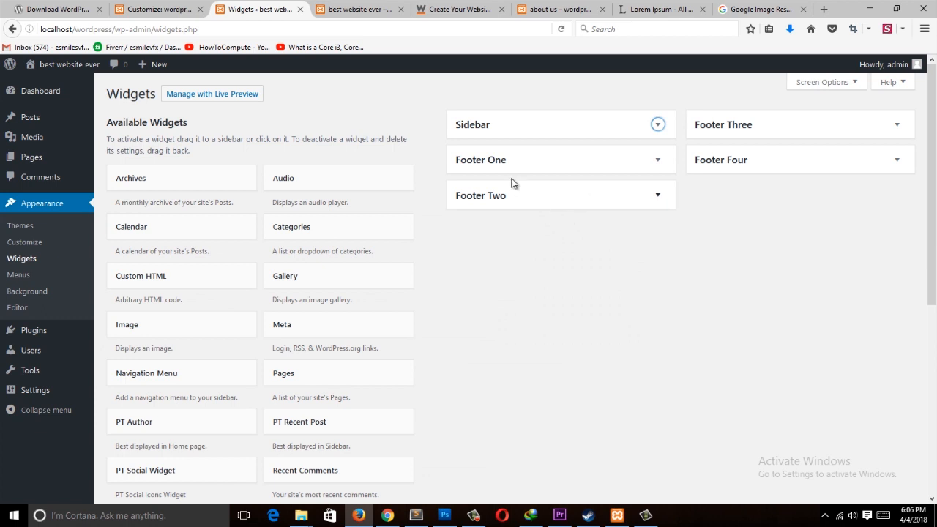
{"action": "left_click", "coordinate": [30, 227]}
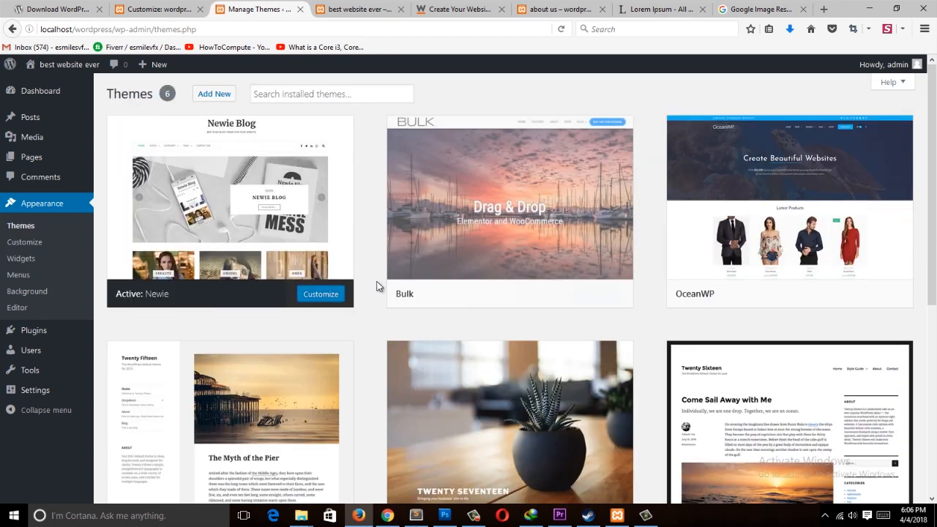
{"action": "left_click", "coordinate": [554, 295]}
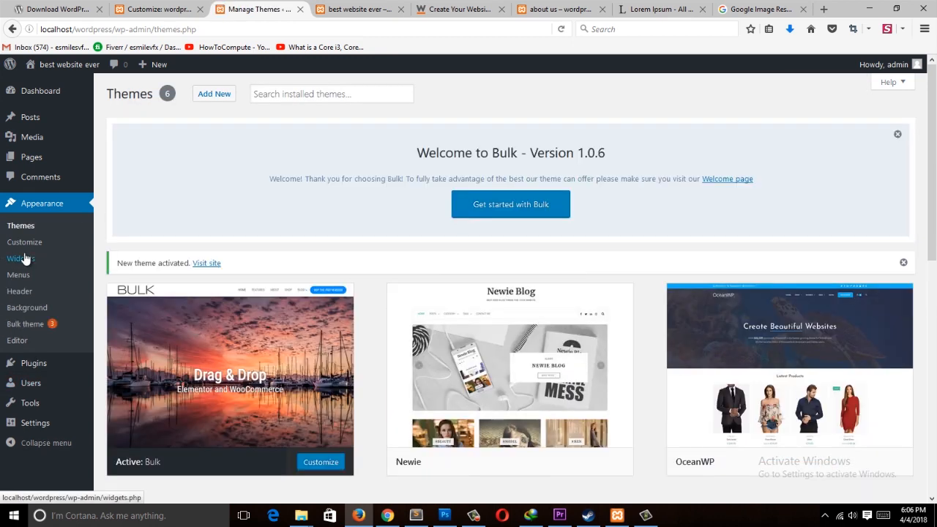
{"action": "left_click", "coordinate": [22, 259]}
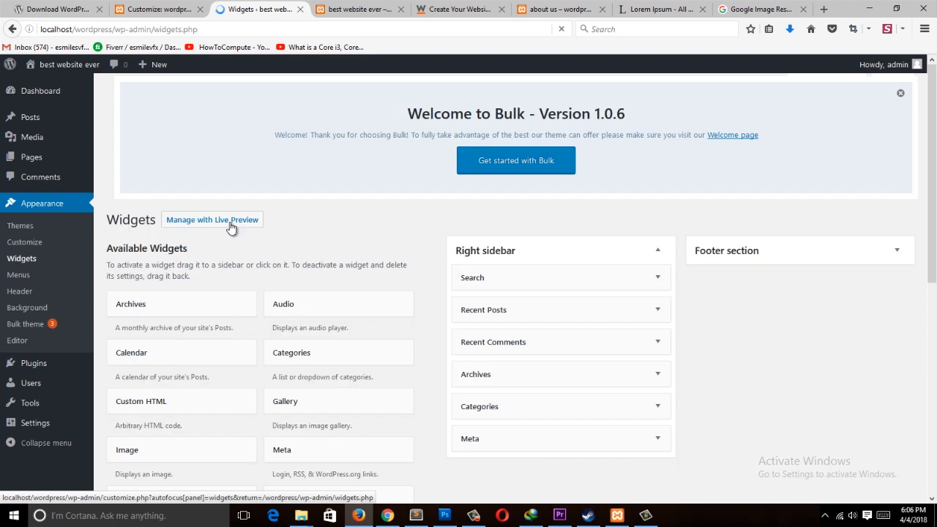
{"action": "scroll", "coordinate": [493, 198], "scroll_direction": "down", "scroll_amount": 3}
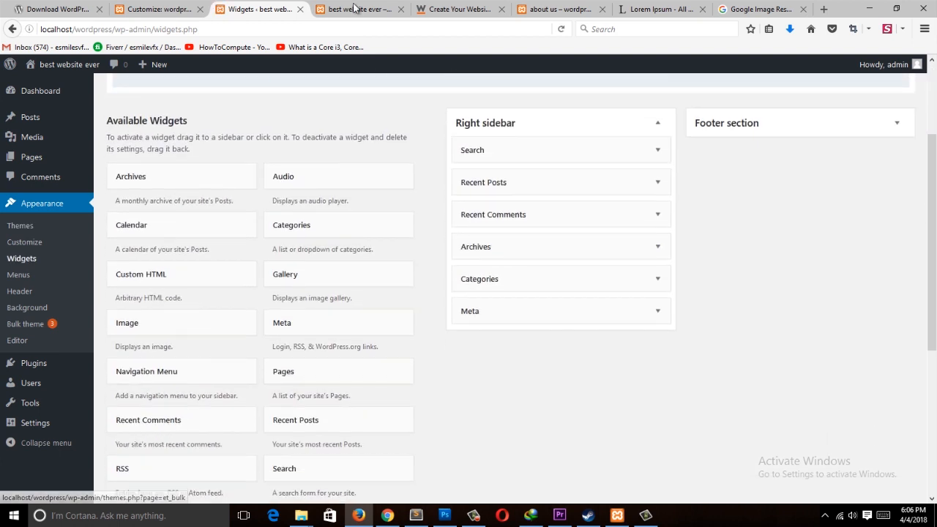
Step: Reload the front page and scroll through it to check the sidebar
{"action": "left_click", "coordinate": [352, 8]}
{"action": "scroll", "coordinate": [735, 318], "scroll_direction": "down", "scroll_amount": 3}
{"action": "left_click", "coordinate": [354, 26]}
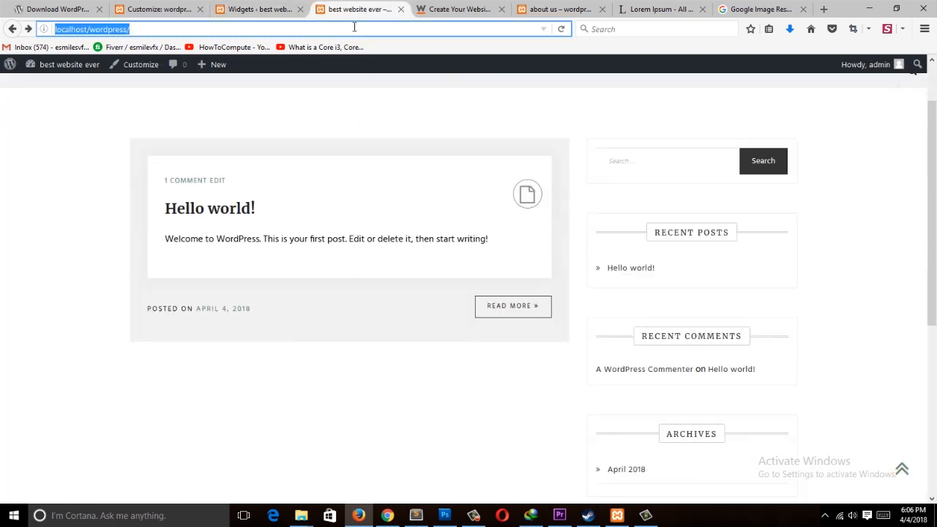
{"action": "key", "text": "Return"}
{"action": "scroll", "coordinate": [541, 189], "scroll_direction": "down", "scroll_amount": 5}
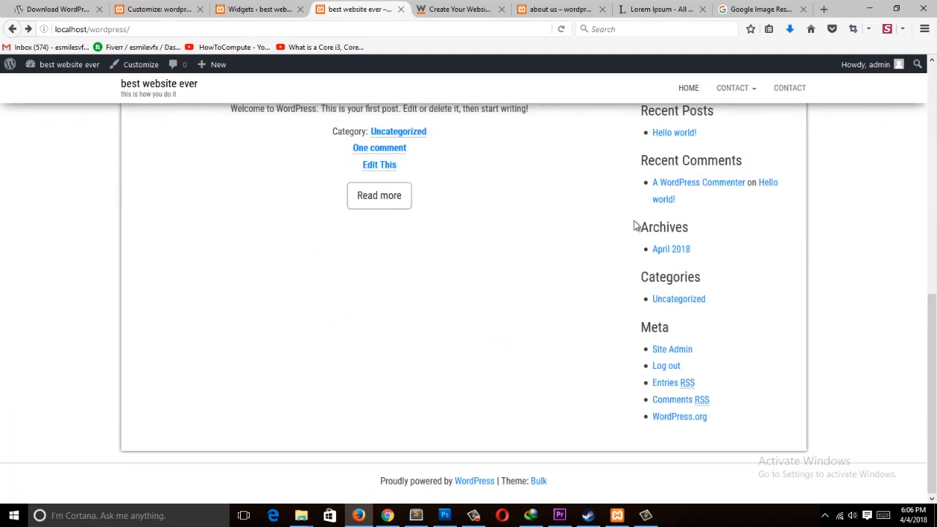
{"action": "scroll", "coordinate": [695, 256], "scroll_direction": "up", "scroll_amount": 3}
{"action": "scroll", "coordinate": [691, 263], "scroll_direction": "down", "scroll_amount": 2}
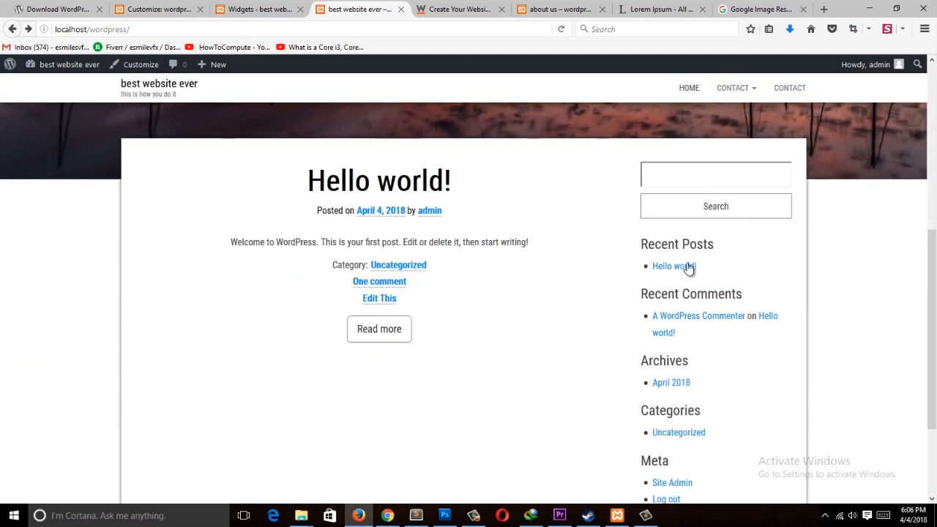
{"action": "scroll", "coordinate": [713, 316], "scroll_direction": "down", "scroll_amount": 3}
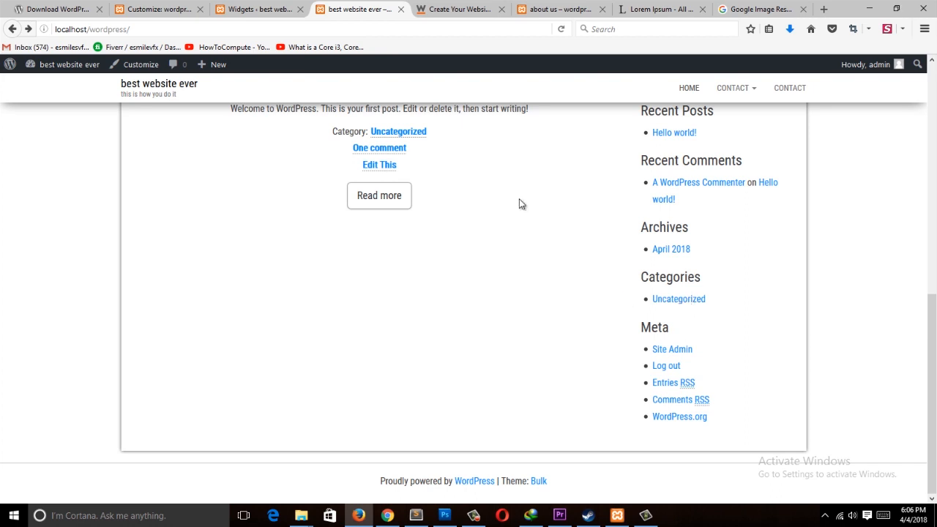
Step: Remove the Meta, Categories, Archives, Recent Comments, Recent Posts and Search widgets from the Right sidebar
{"action": "left_click", "coordinate": [260, 9]}
{"action": "left_click", "coordinate": [593, 322]}
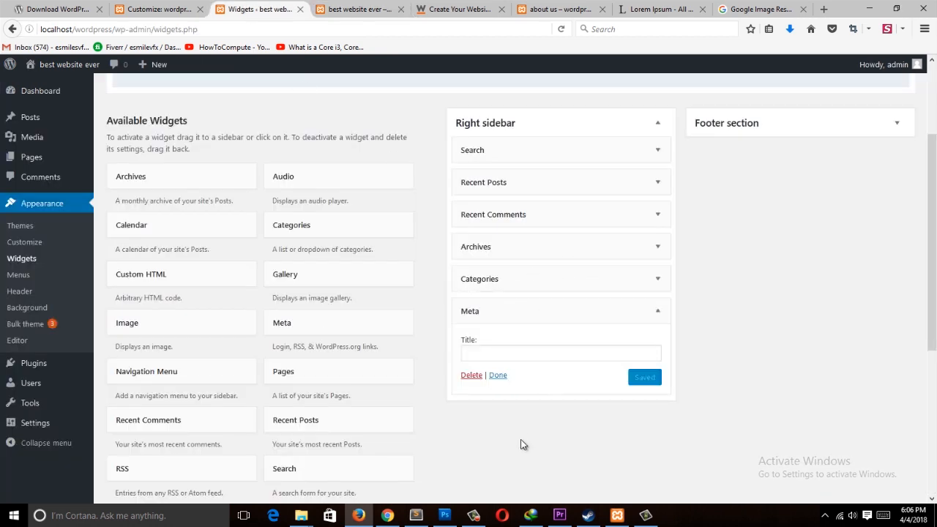
{"action": "left_click", "coordinate": [479, 381]}
{"action": "left_click", "coordinate": [644, 278]}
{"action": "left_click", "coordinate": [472, 389]}
{"action": "left_click", "coordinate": [657, 247]}
{"action": "left_click", "coordinate": [472, 343]}
{"action": "left_click", "coordinate": [656, 214]}
{"action": "left_click", "coordinate": [469, 303]}
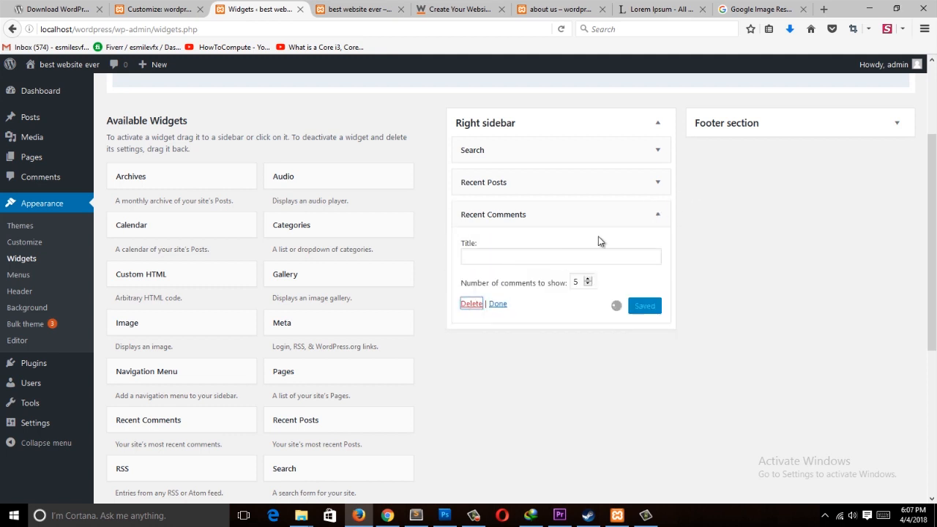
{"action": "left_click", "coordinate": [657, 182]}
{"action": "left_click", "coordinate": [469, 291]}
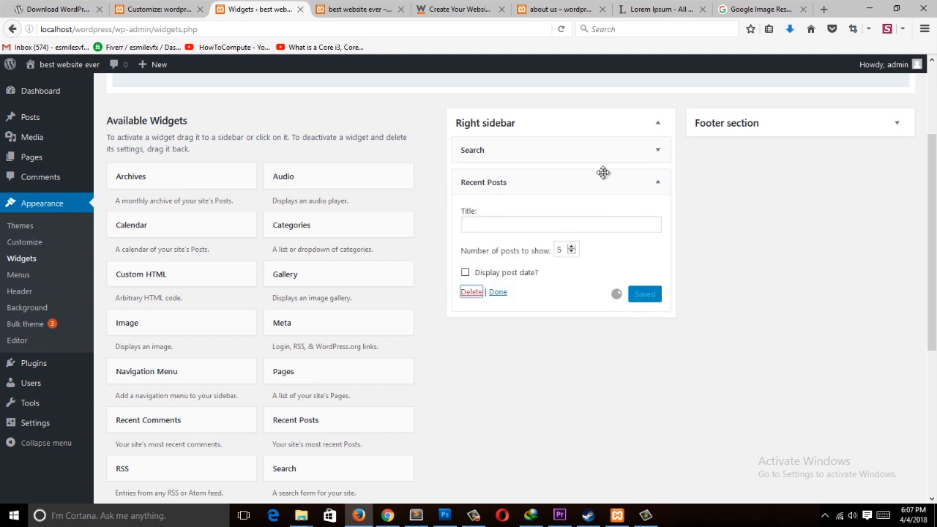
{"action": "left_click", "coordinate": [644, 150]}
{"action": "left_click", "coordinate": [470, 214]}
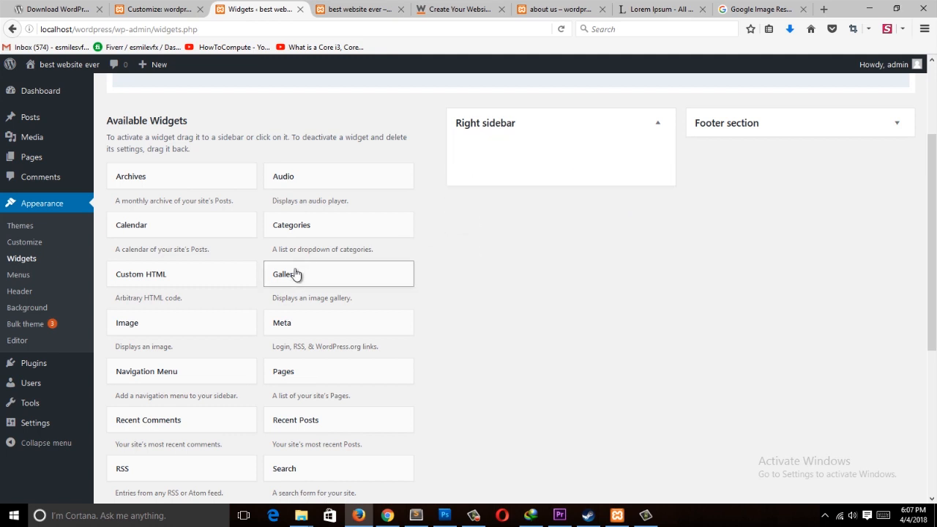
Step: Add a Pages widget to the Right sidebar, title it menu, and save it
{"action": "scroll", "coordinate": [163, 286], "scroll_direction": "down", "scroll_amount": 2}
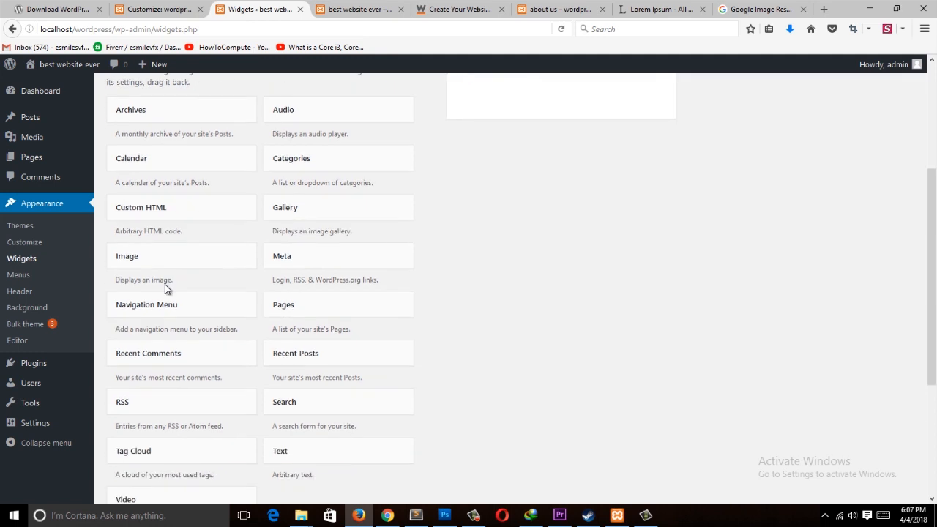
{"action": "scroll", "coordinate": [208, 369], "scroll_direction": "down", "scroll_amount": 5}
{"action": "scroll", "coordinate": [215, 383], "scroll_direction": "up", "scroll_amount": 1}
{"action": "scroll", "coordinate": [220, 372], "scroll_direction": "up", "scroll_amount": 5}
{"action": "left_click_drag", "start_coordinate": [292, 369], "coordinate": [545, 160]}
{"action": "left_click", "coordinate": [599, 189]}
{"action": "type", "text": "menu"}
{"action": "left_click", "coordinate": [648, 303]}
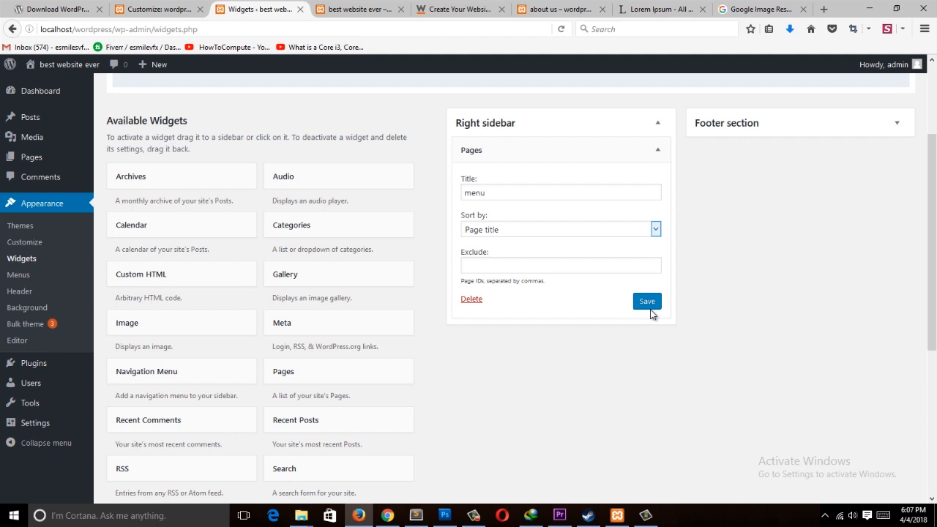
Step: Reload the front page and examine the sidebar with the new menu widget
{"action": "left_click", "coordinate": [338, 9]}
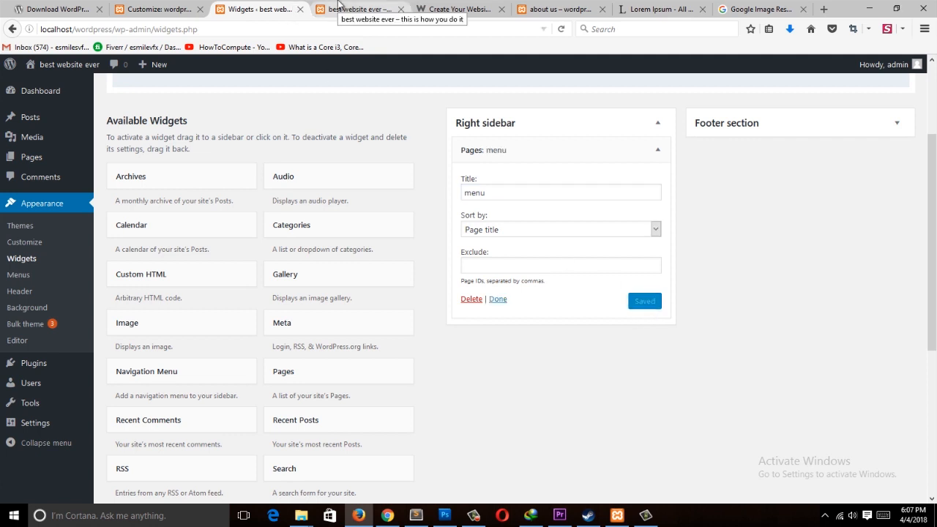
{"action": "left_click", "coordinate": [340, 30]}
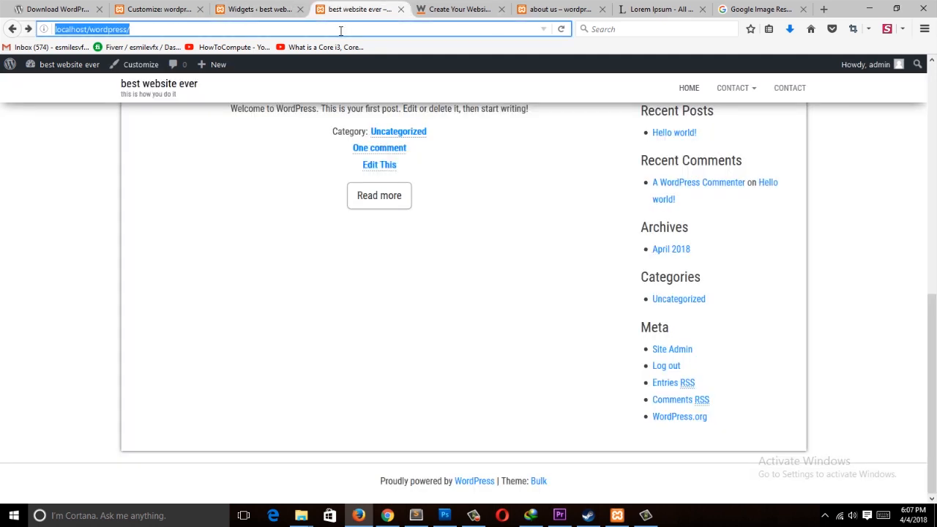
{"action": "key", "text": "Return"}
{"action": "scroll", "coordinate": [523, 258], "scroll_direction": "down", "scroll_amount": 5}
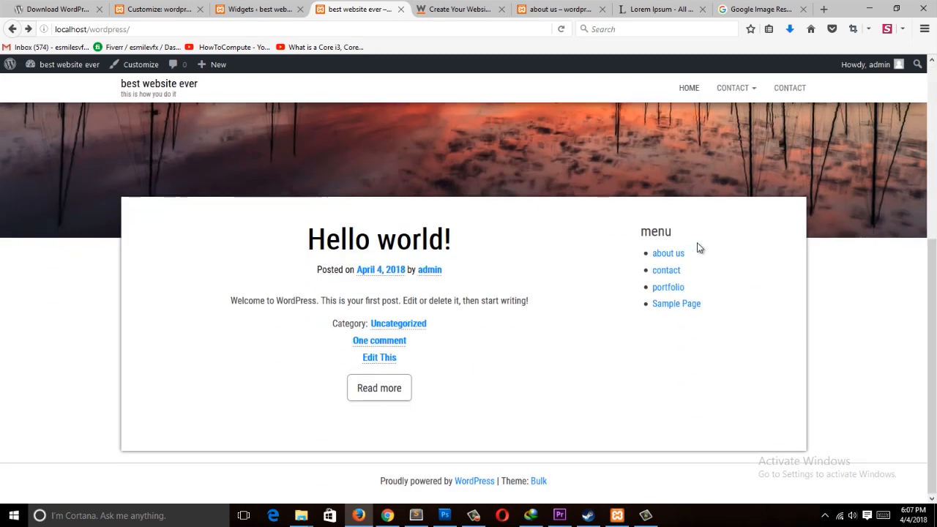
Step: Add a Recent Comments widget below the menu widget in the Right sidebar, title it comment, and save
{"action": "left_click", "coordinate": [289, 6]}
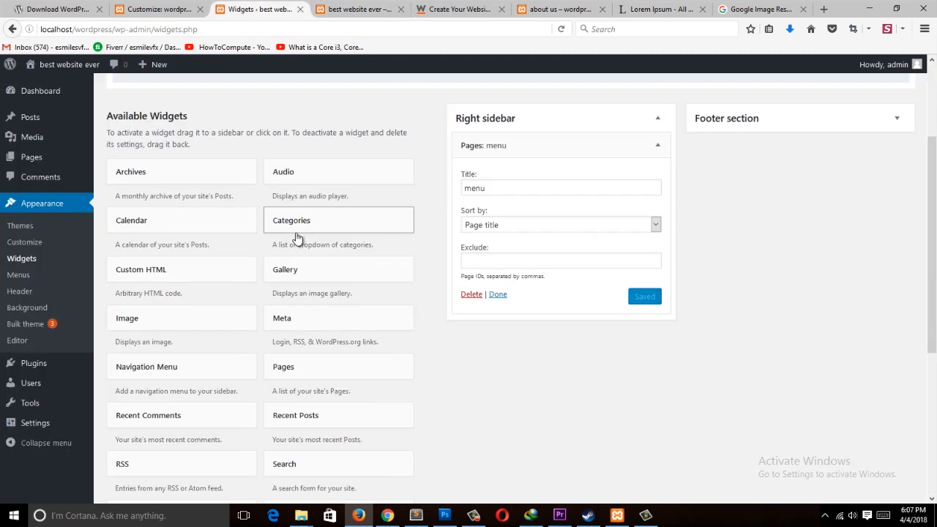
{"action": "scroll", "coordinate": [300, 241], "scroll_direction": "down", "scroll_amount": 3}
{"action": "scroll", "coordinate": [541, 212], "scroll_direction": "up", "scroll_amount": 5}
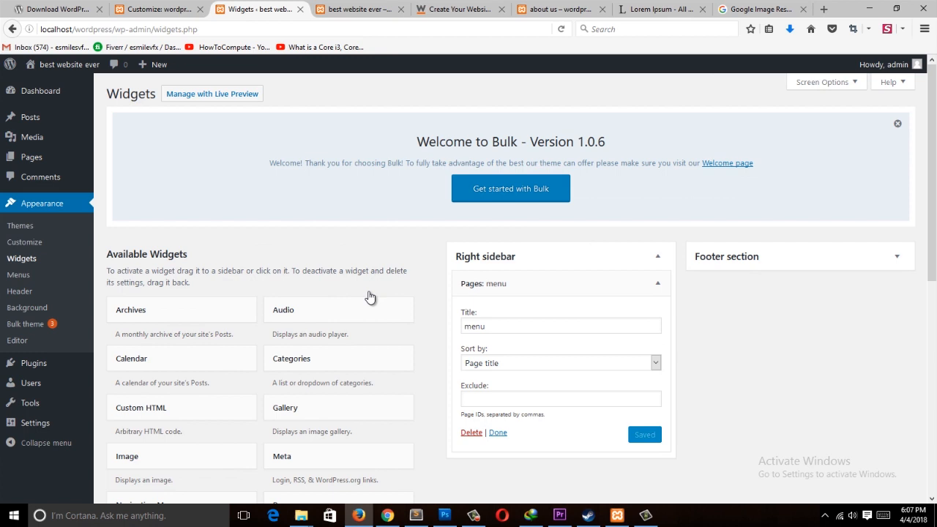
{"action": "scroll", "coordinate": [369, 296], "scroll_direction": "down", "scroll_amount": 4}
{"action": "scroll", "coordinate": [165, 190], "scroll_direction": "up", "scroll_amount": 2}
{"action": "scroll", "coordinate": [205, 183], "scroll_direction": "down", "scroll_amount": 1}
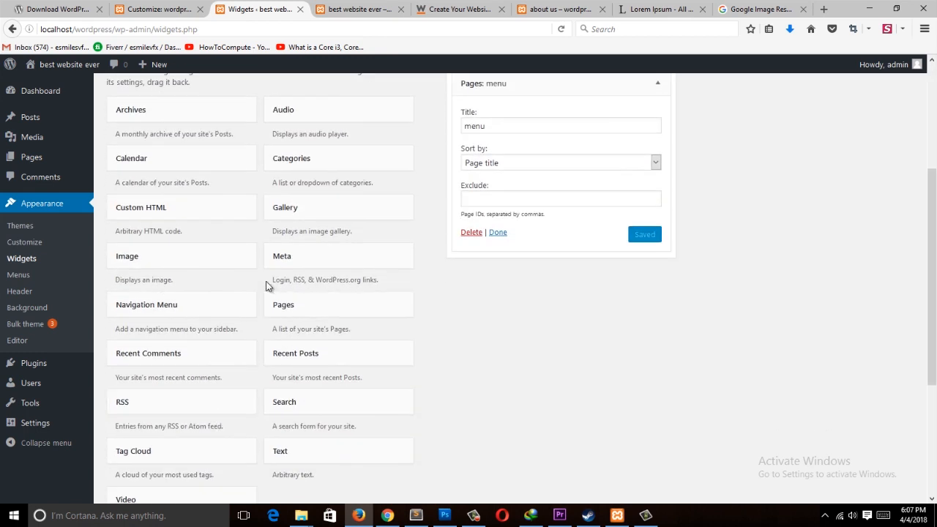
{"action": "left_click_drag", "start_coordinate": [153, 355], "coordinate": [532, 286]}
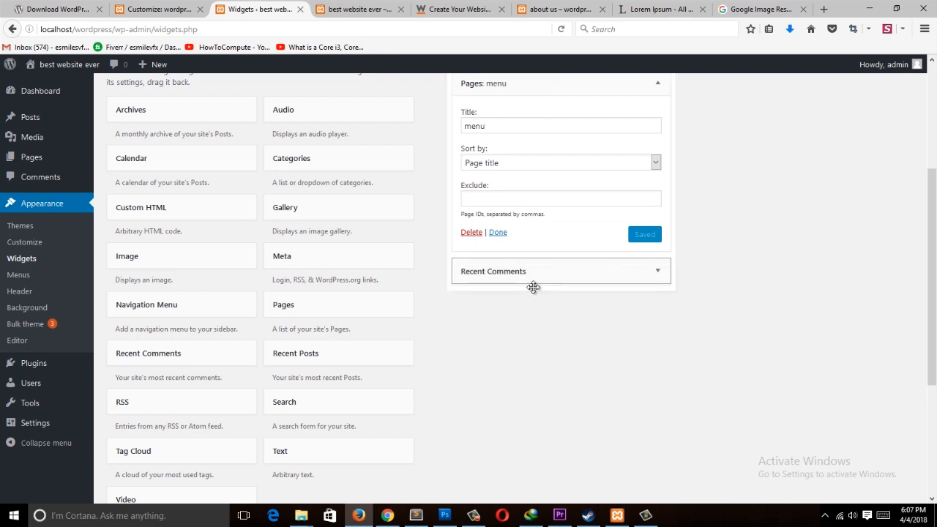
{"action": "left_click", "coordinate": [548, 315]}
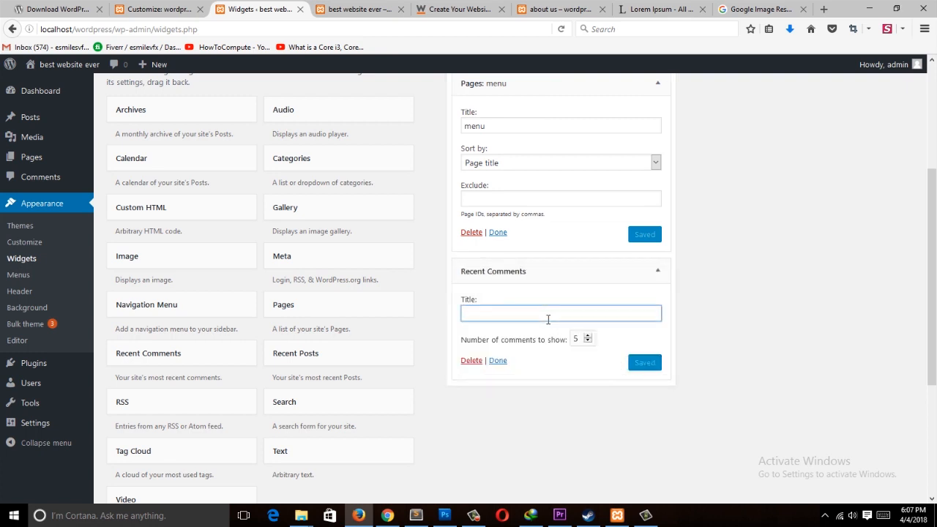
{"action": "type", "text": "coo"}
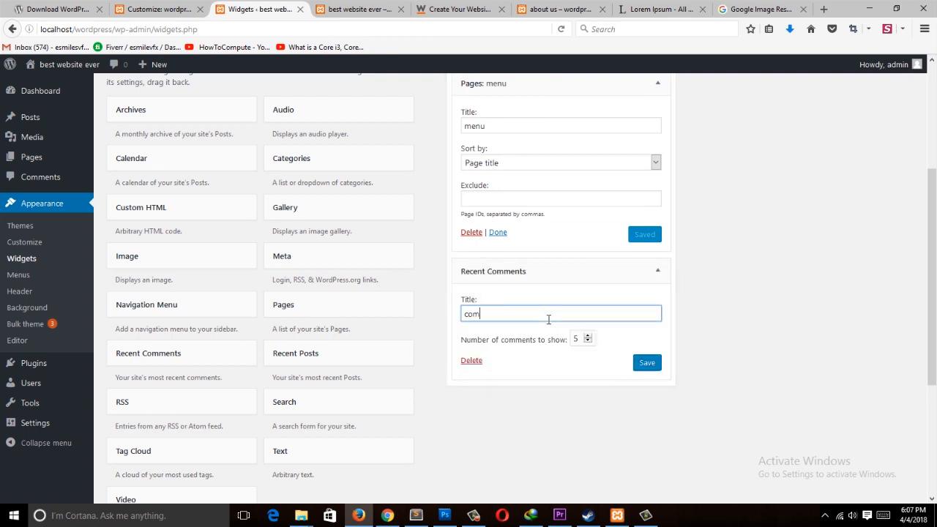
{"action": "left_click", "coordinate": [650, 364]}
Step: Reload the front page to check the sidebar widgets, then collapse the Right sidebar area in Widgets
{"action": "left_click", "coordinate": [357, 10]}
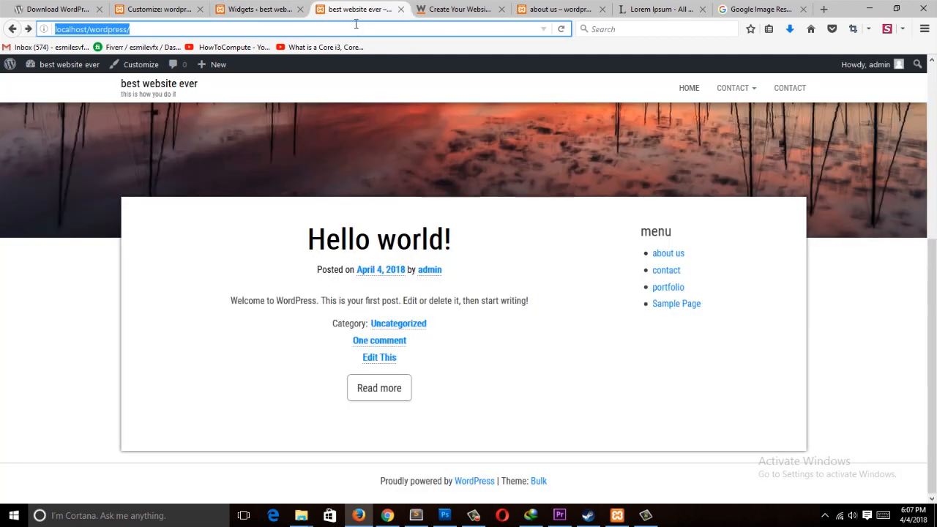
{"action": "key", "text": "Return"}
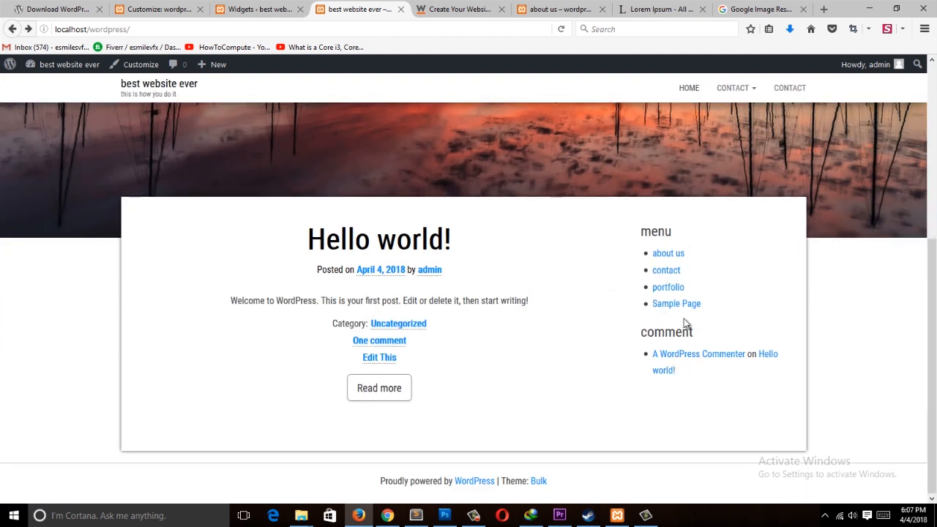
{"action": "left_click", "coordinate": [286, 6]}
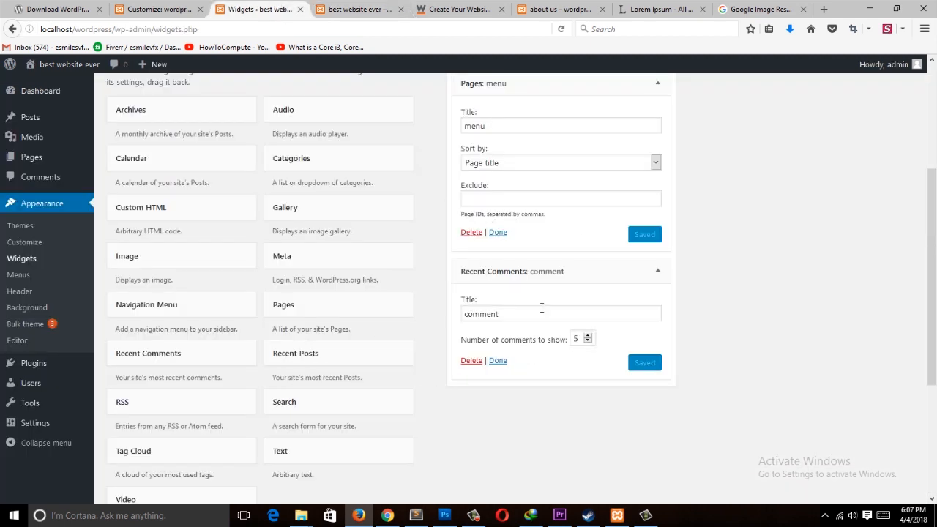
{"action": "scroll", "coordinate": [541, 307], "scroll_direction": "up", "scroll_amount": 3}
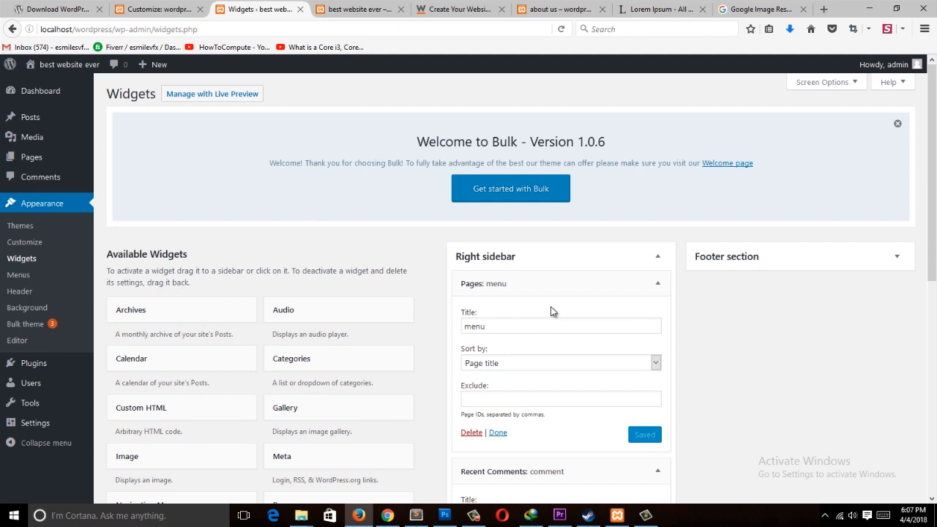
{"action": "left_click", "coordinate": [657, 259]}
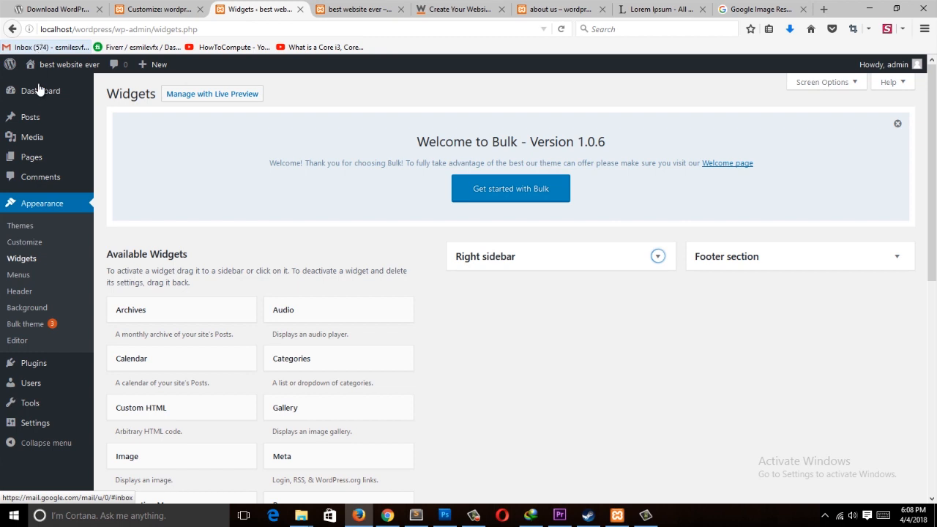
Step: Open the Plugins section and go to the Add Plugins page
{"action": "mouse_move", "coordinate": [49, 372]}
{"action": "left_click", "coordinate": [119, 365]}
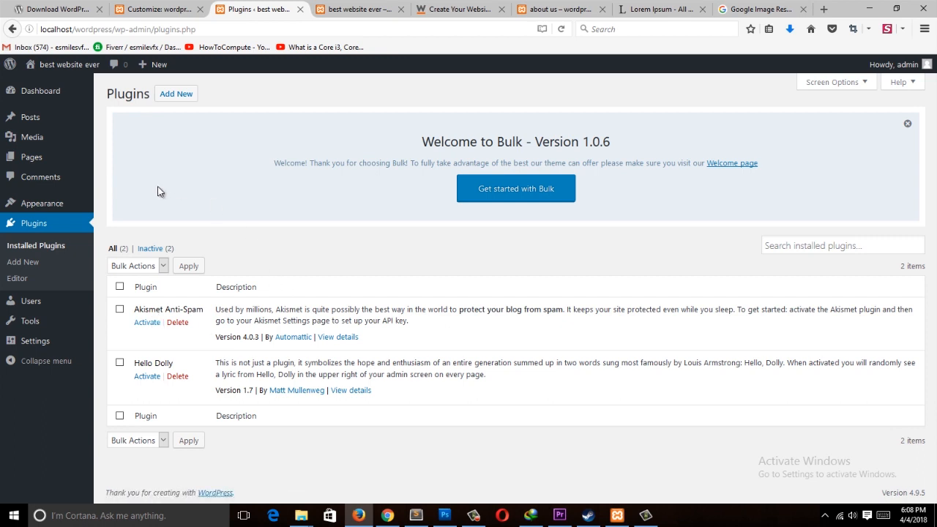
{"action": "left_click", "coordinate": [167, 94]}
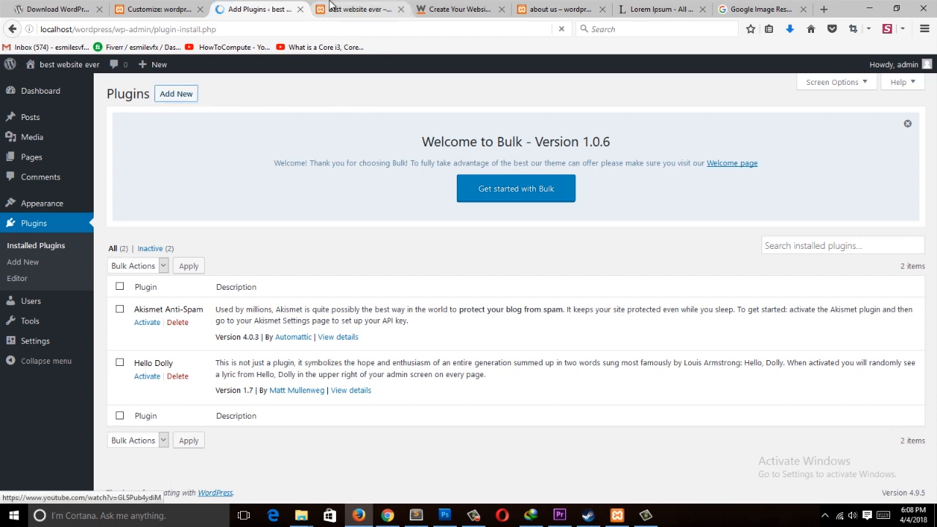
{"action": "key", "text": "ctrl+Tab"}
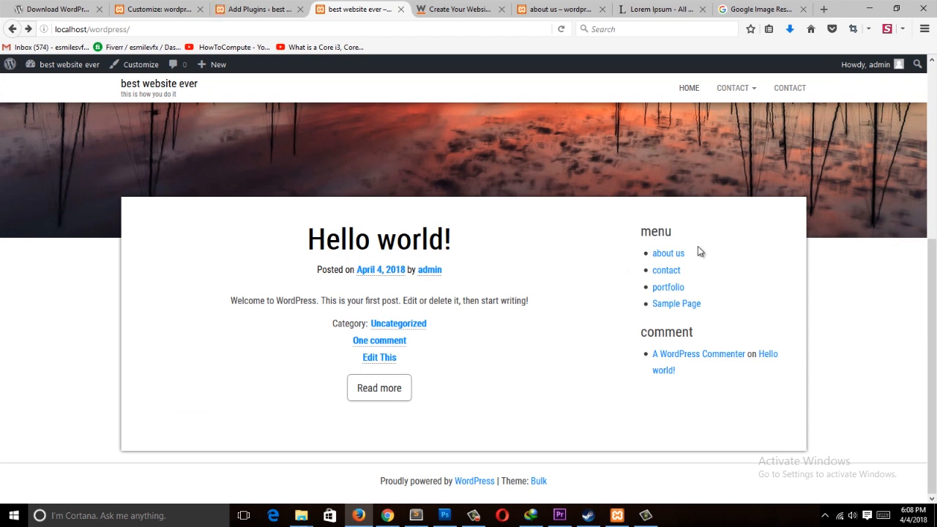
{"action": "key", "text": "ctrl+shift+Tab"}
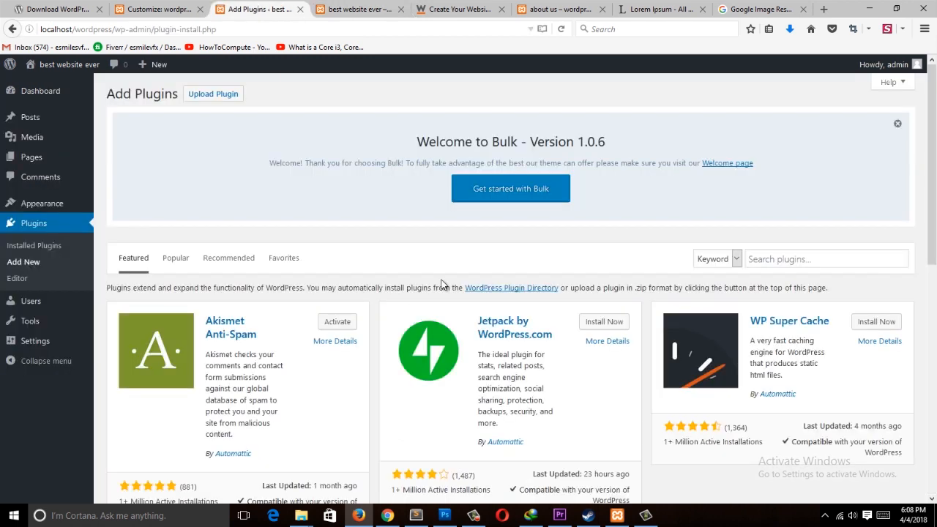
Step: Search the plugin directory for social media plugins and browse the results
{"action": "scroll", "coordinate": [397, 432], "scroll_direction": "up", "scroll_amount": 1}
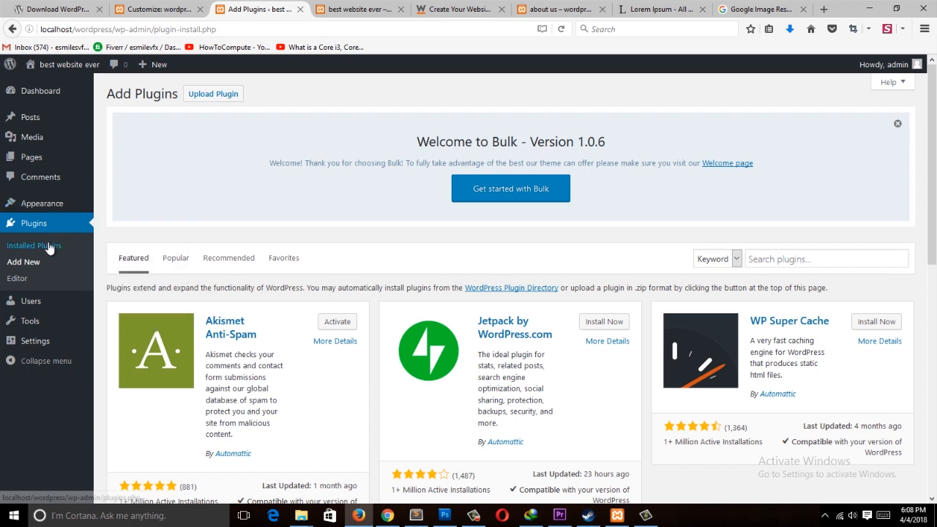
{"action": "left_click", "coordinate": [817, 260]}
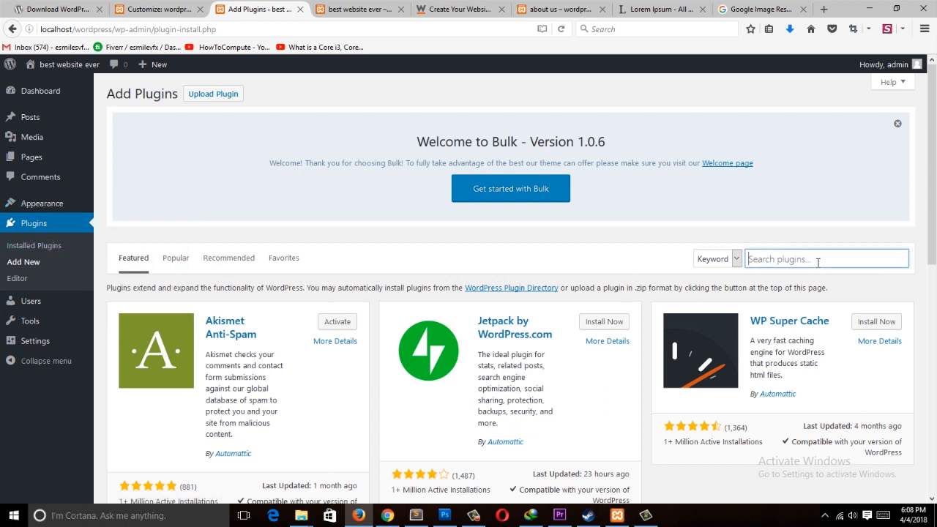
{"action": "type", "text": "sc"}
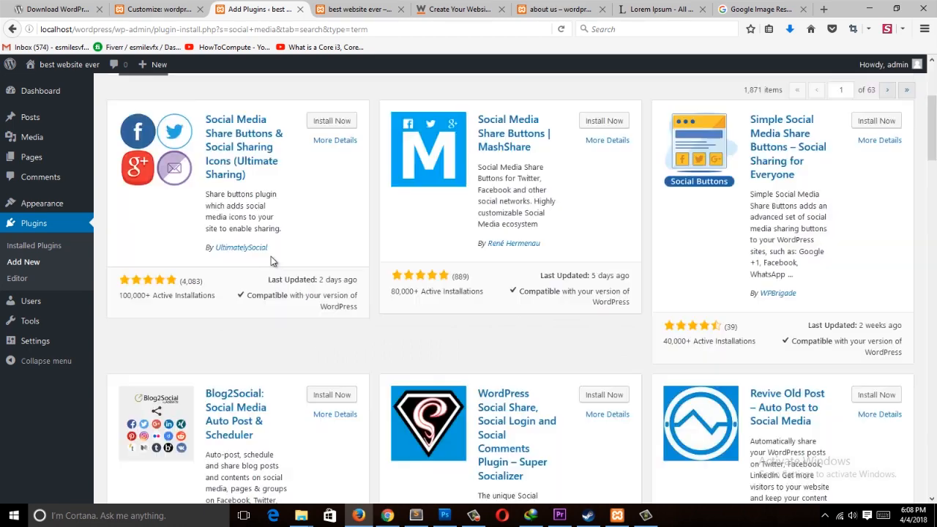
{"action": "scroll", "coordinate": [243, 309], "scroll_direction": "down", "scroll_amount": 8}
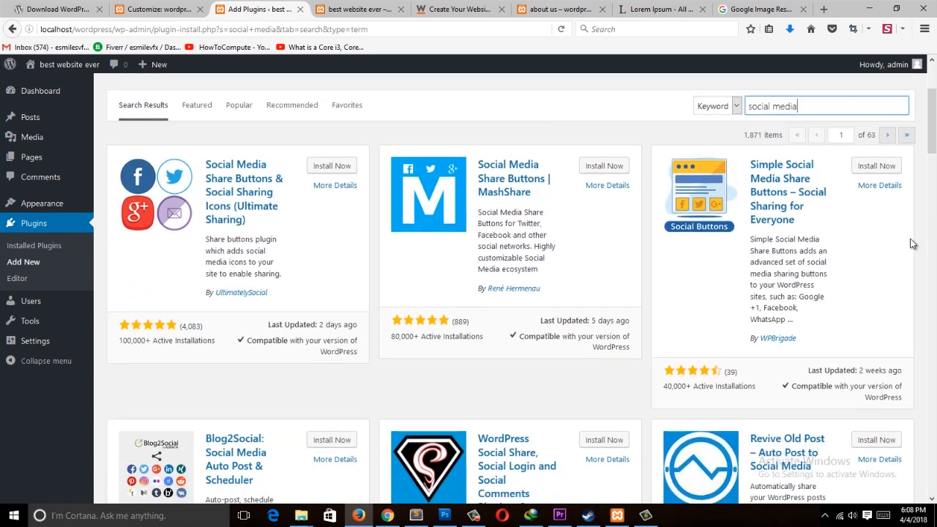
{"action": "scroll", "coordinate": [907, 247], "scroll_direction": "up", "scroll_amount": 5}
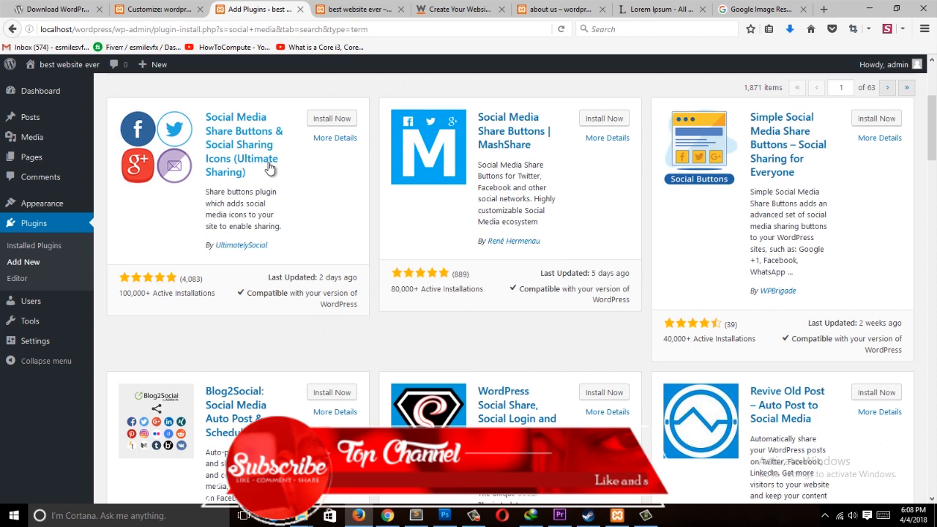
{"action": "scroll", "coordinate": [268, 164], "scroll_direction": "up", "scroll_amount": 2}
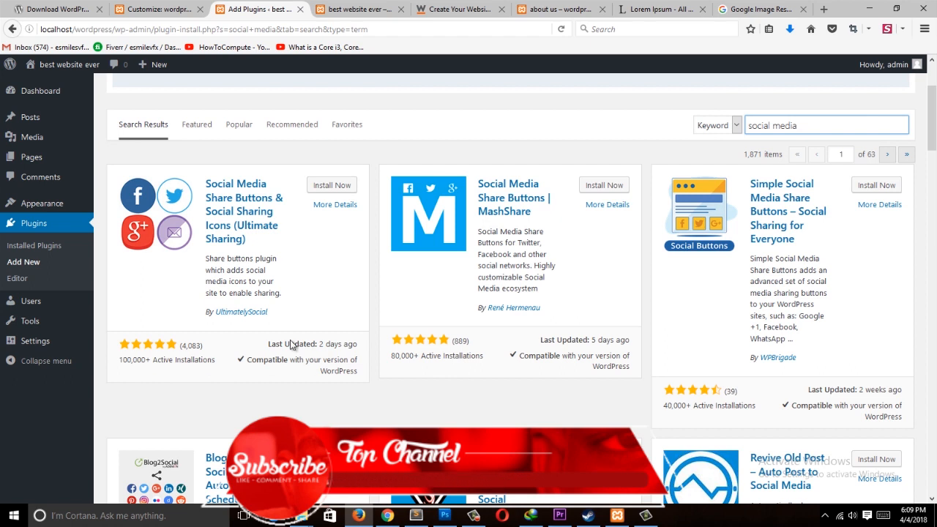
Step: View details of Social Media Share Buttons & Social Sharing Icons (Ultimate Sharing), close them, and install the plugin
{"action": "left_click", "coordinate": [334, 204]}
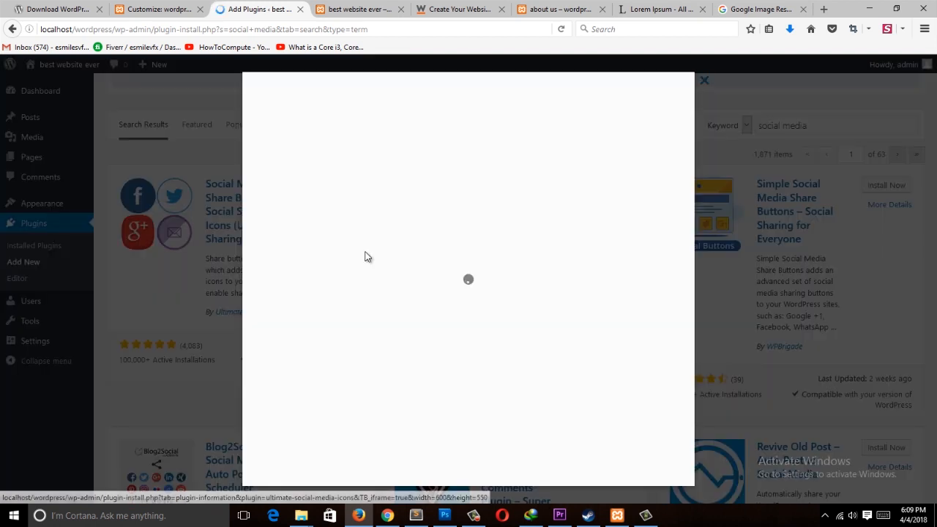
{"action": "left_click", "coordinate": [703, 82]}
{"action": "left_click", "coordinate": [327, 185]}
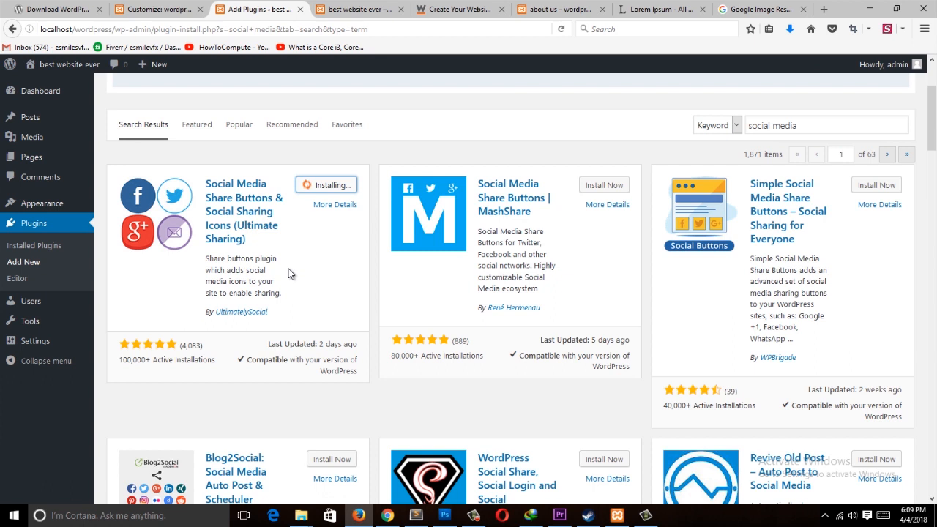
{"action": "scroll", "coordinate": [288, 260], "scroll_direction": "down", "scroll_amount": 2}
{"action": "scroll", "coordinate": [288, 271], "scroll_direction": "up", "scroll_amount": 5}
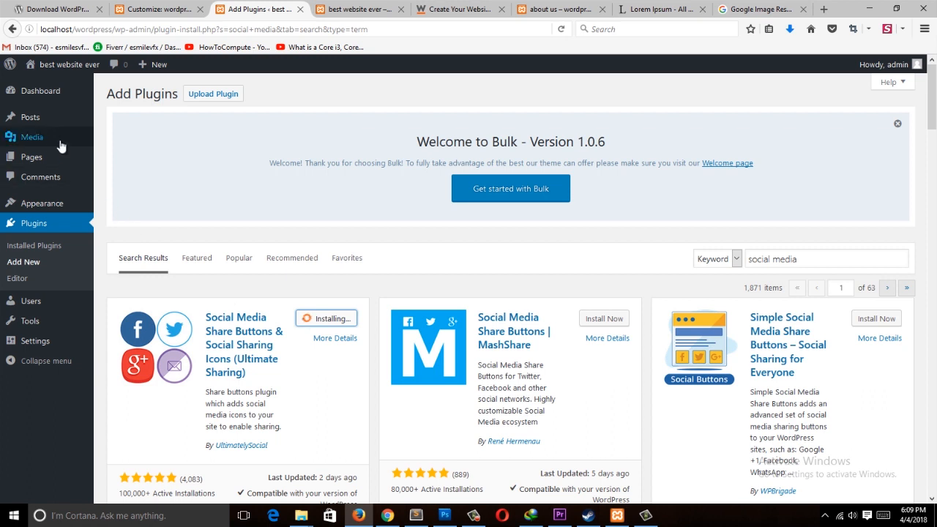
Step: Open the list of all pages in a new browser tab
{"action": "mouse_move", "coordinate": [62, 144]}
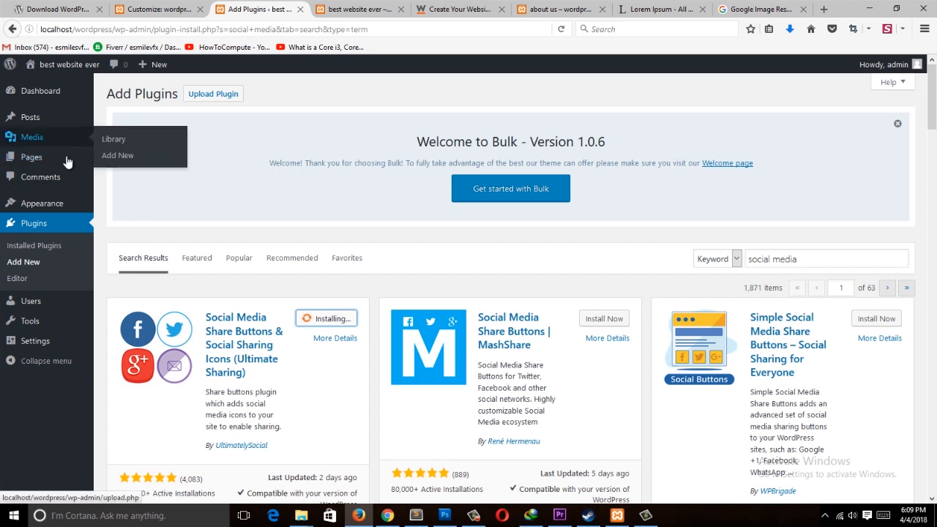
{"action": "middle_click", "coordinate": [103, 165]}
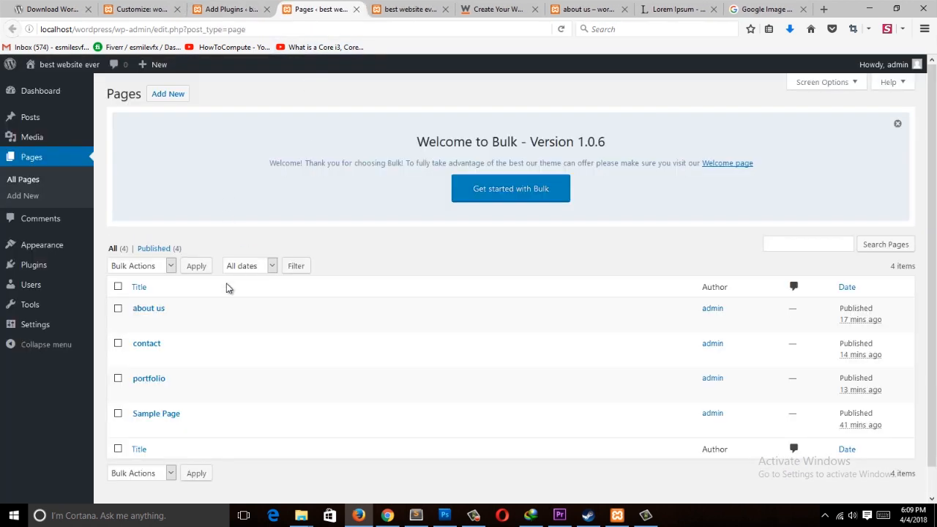
Step: Open the about us page for editing and scroll through its content
{"action": "left_click", "coordinate": [139, 322]}
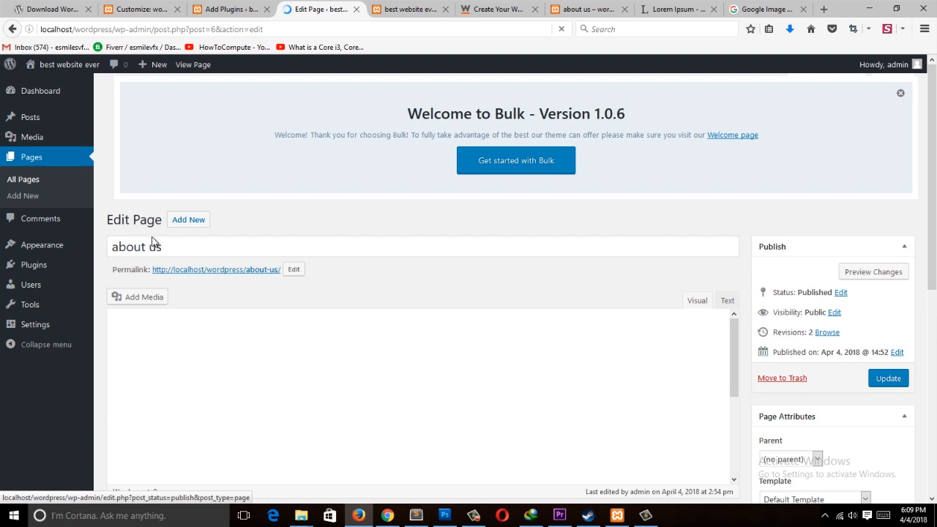
{"action": "scroll", "coordinate": [623, 310], "scroll_direction": "down", "scroll_amount": 5}
{"action": "left_click_drag", "start_coordinate": [831, 183], "coordinate": [760, 192]}
{"action": "scroll", "coordinate": [802, 269], "scroll_direction": "down", "scroll_amount": 3}
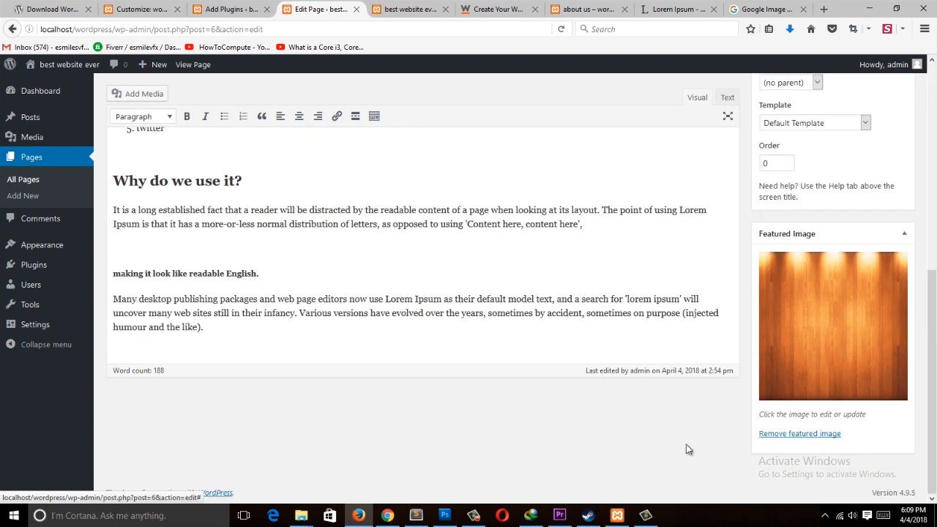
{"action": "scroll", "coordinate": [919, 142], "scroll_direction": "up", "scroll_amount": 5}
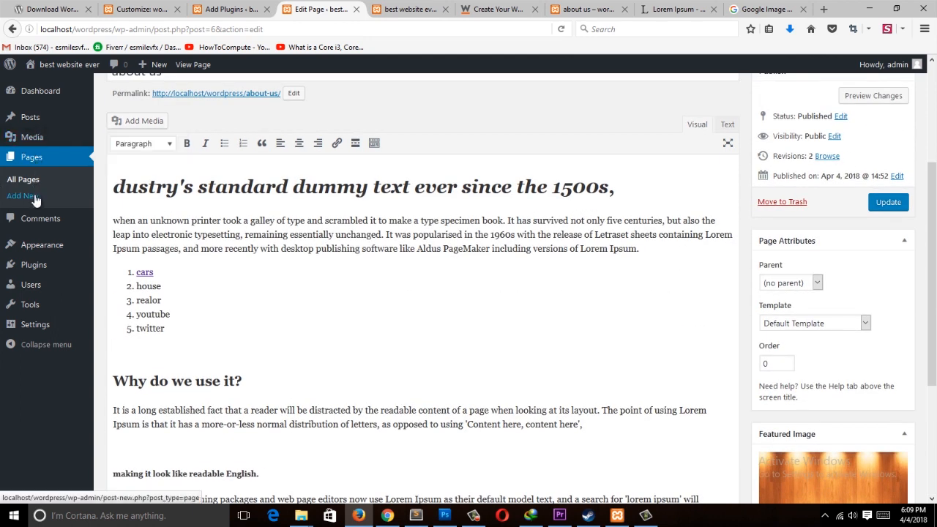
Step: Return to the plugin search results and activate the Social Media Share Buttons & Social Sharing Icons plugin
{"action": "left_click", "coordinate": [244, 8]}
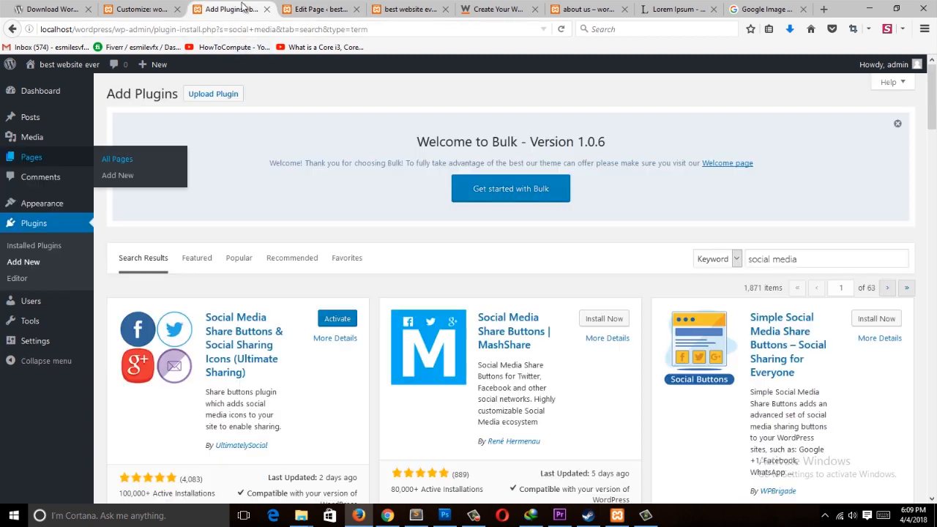
{"action": "left_click", "coordinate": [337, 319]}
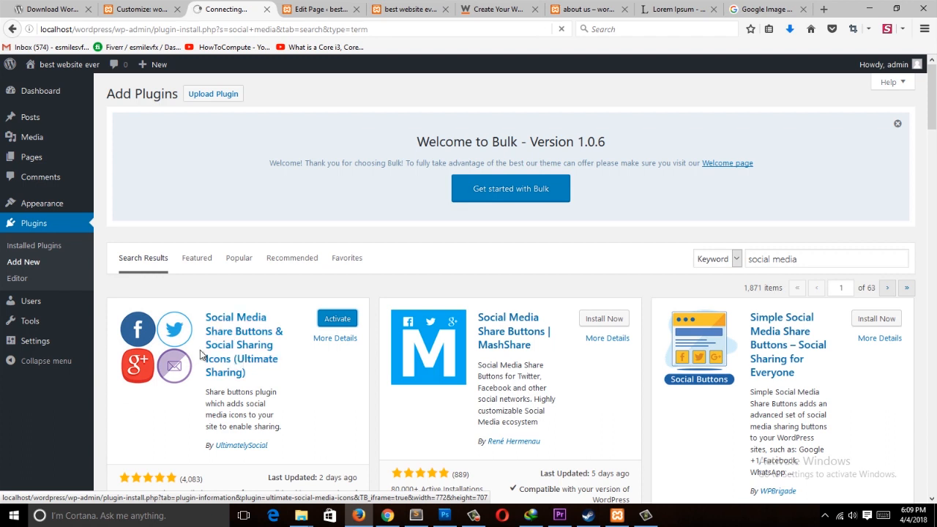
{"action": "left_click", "coordinate": [336, 14]}
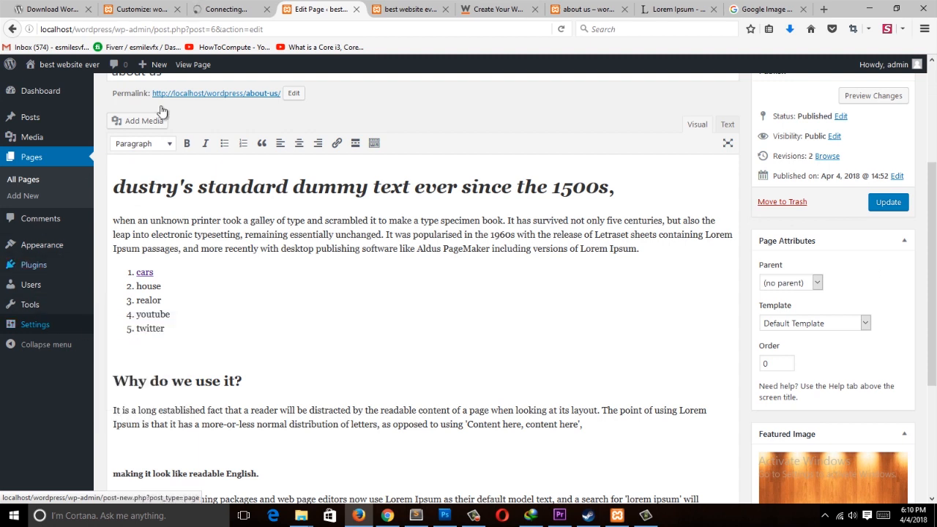
{"action": "left_click", "coordinate": [259, 3]}
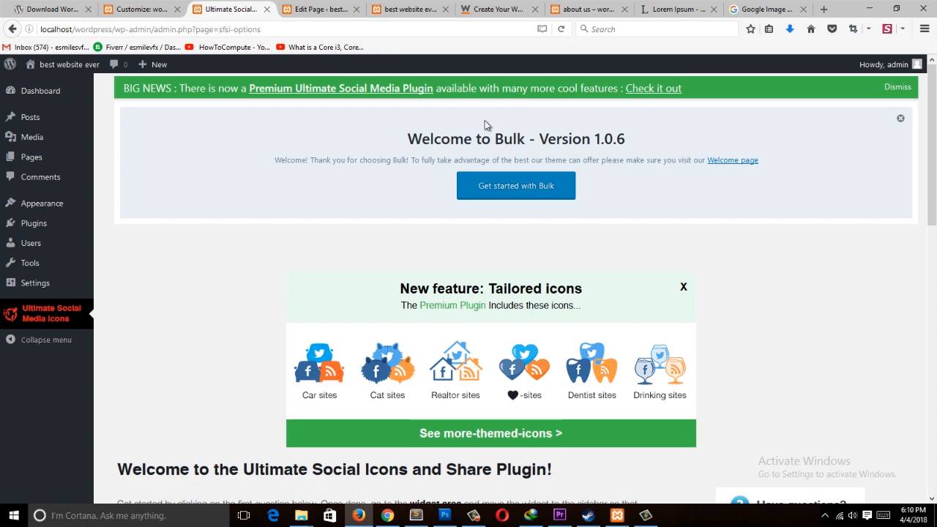
Step: Browse the Ultimate Social Media Icons settings page and its list of setup questions
{"action": "scroll", "coordinate": [700, 317], "scroll_direction": "down", "scroll_amount": 6}
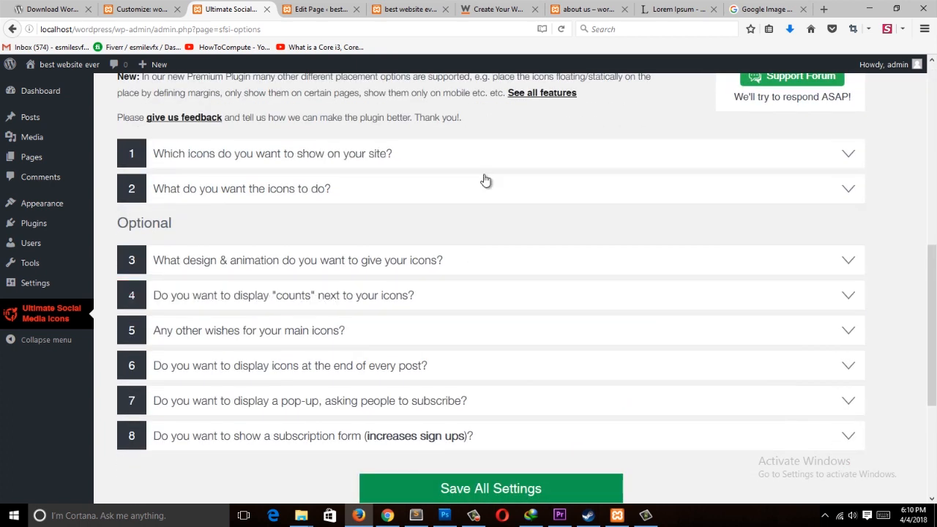
{"action": "scroll", "coordinate": [485, 180], "scroll_direction": "down", "scroll_amount": 3}
{"action": "scroll", "coordinate": [414, 195], "scroll_direction": "up", "scroll_amount": 7}
{"action": "scroll", "coordinate": [208, 213], "scroll_direction": "down", "scroll_amount": 4}
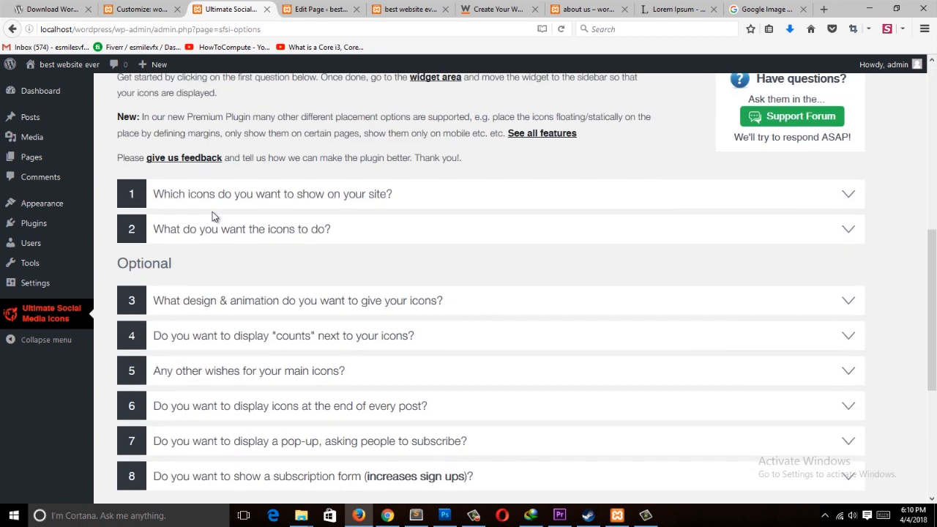
{"action": "scroll", "coordinate": [439, 256], "scroll_direction": "up", "scroll_amount": 3}
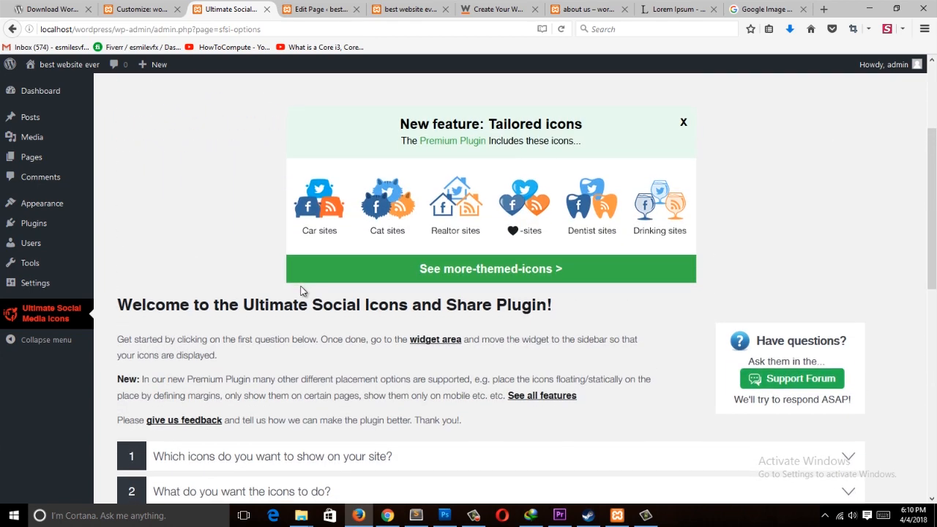
{"action": "scroll", "coordinate": [293, 270], "scroll_direction": "down", "scroll_amount": 4}
{"action": "scroll", "coordinate": [188, 253], "scroll_direction": "up", "scroll_amount": 5}
{"action": "scroll", "coordinate": [794, 219], "scroll_direction": "down", "scroll_amount": 5}
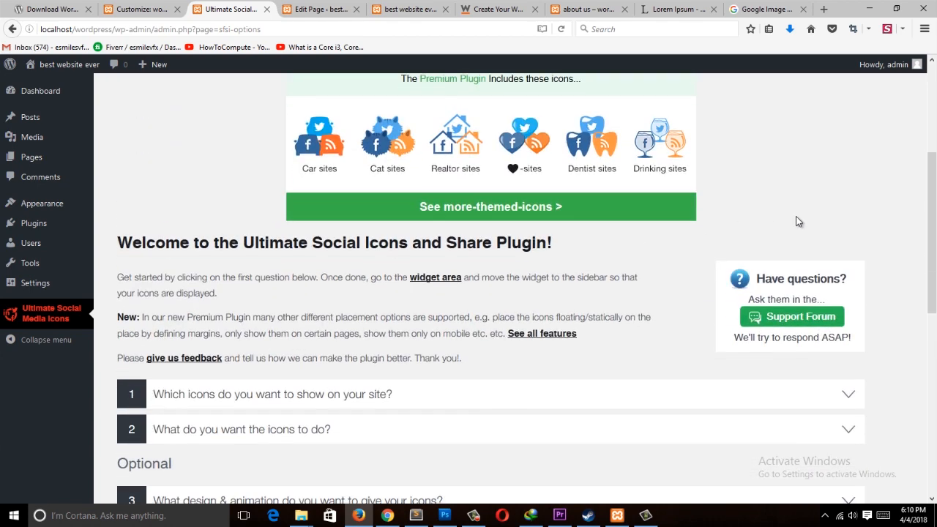
{"action": "scroll", "coordinate": [522, 280], "scroll_direction": "up", "scroll_amount": 8}
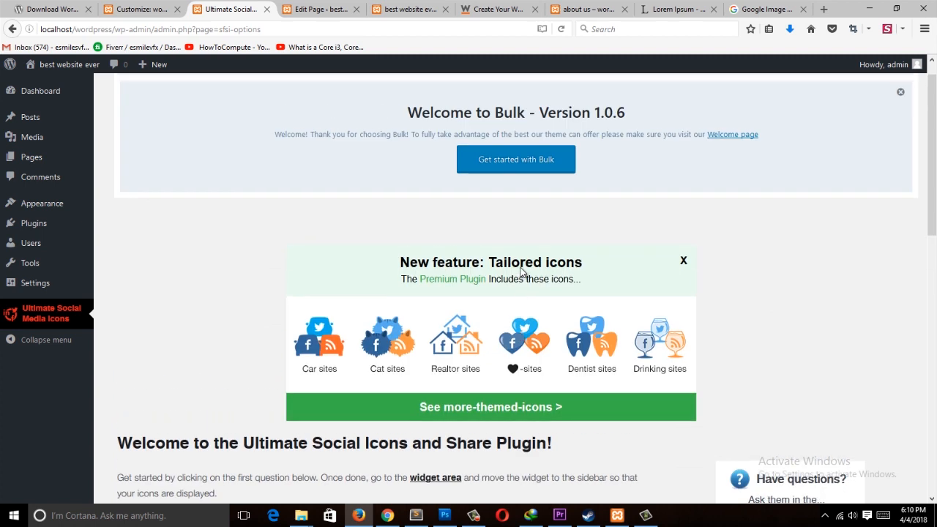
{"action": "scroll", "coordinate": [458, 229], "scroll_direction": "down", "scroll_amount": 4}
{"action": "left_click", "coordinate": [67, 328]}
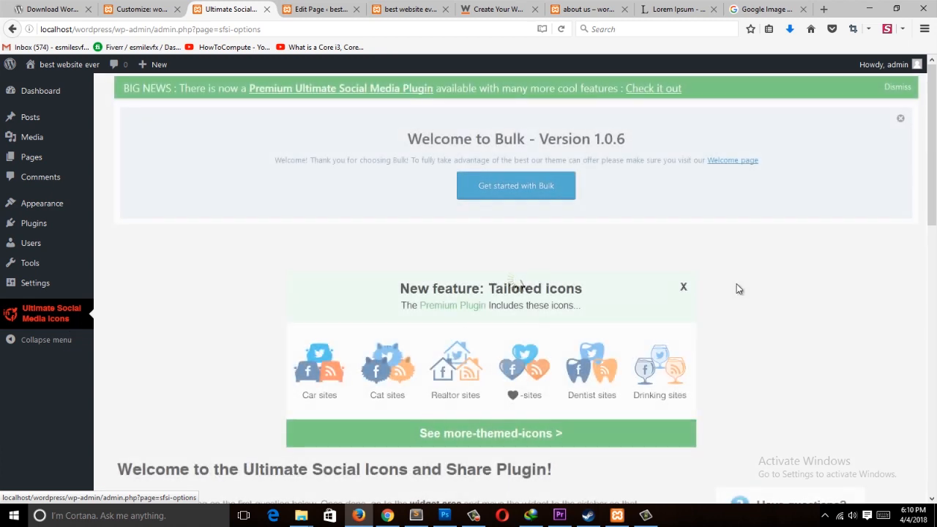
{"action": "scroll", "coordinate": [544, 271], "scroll_direction": "down", "scroll_amount": 10}
{"action": "scroll", "coordinate": [407, 309], "scroll_direction": "down", "scroll_amount": 3}
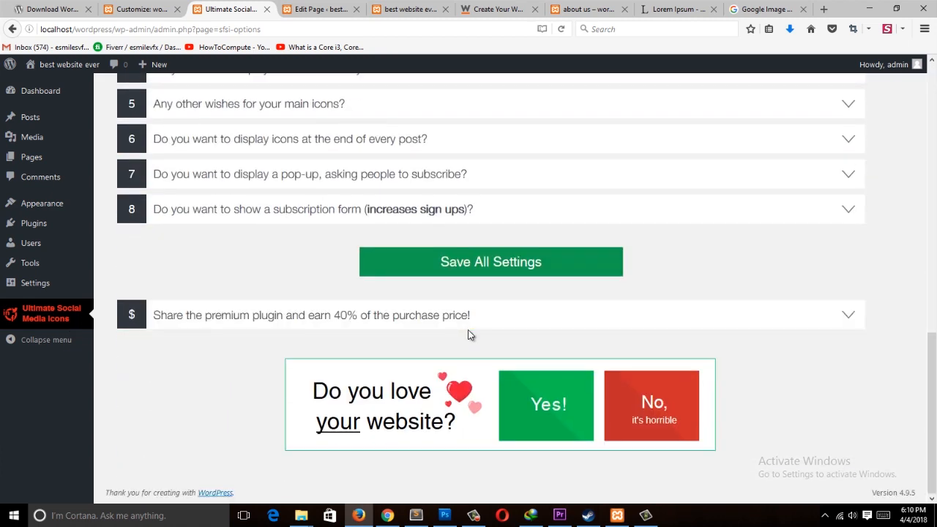
Step: Open the Widgets page and add the Ultimate Social Media Icons widget to the Right sidebar
{"action": "mouse_move", "coordinate": [53, 126]}
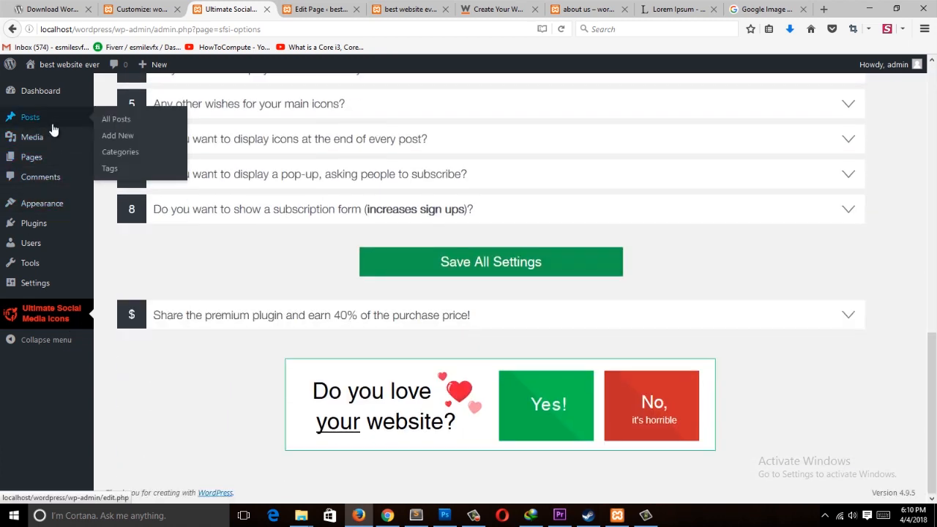
{"action": "mouse_move", "coordinate": [42, 208]}
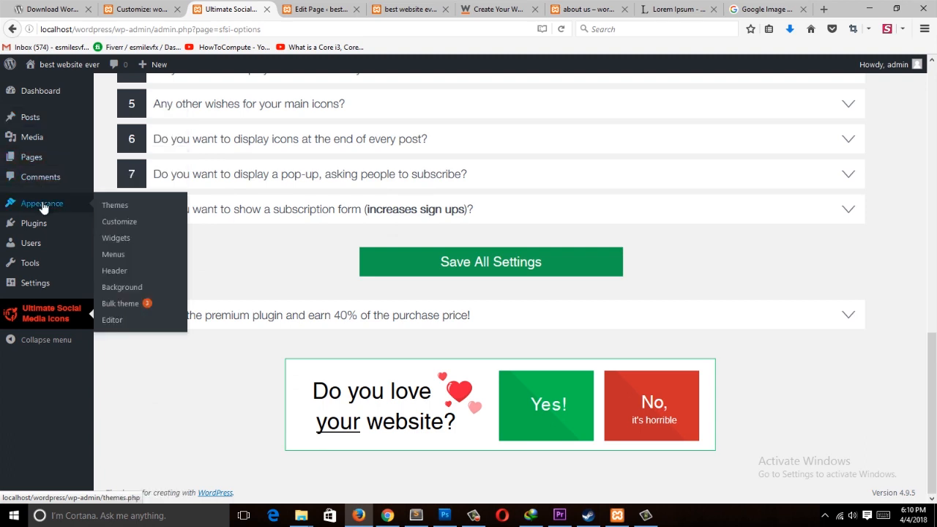
{"action": "left_click", "coordinate": [148, 239]}
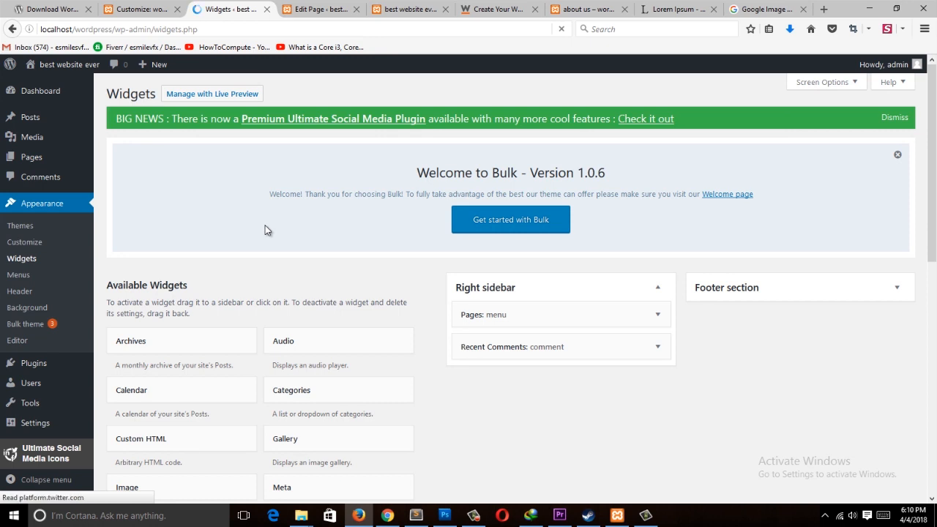
{"action": "scroll", "coordinate": [267, 227], "scroll_direction": "down", "scroll_amount": 6}
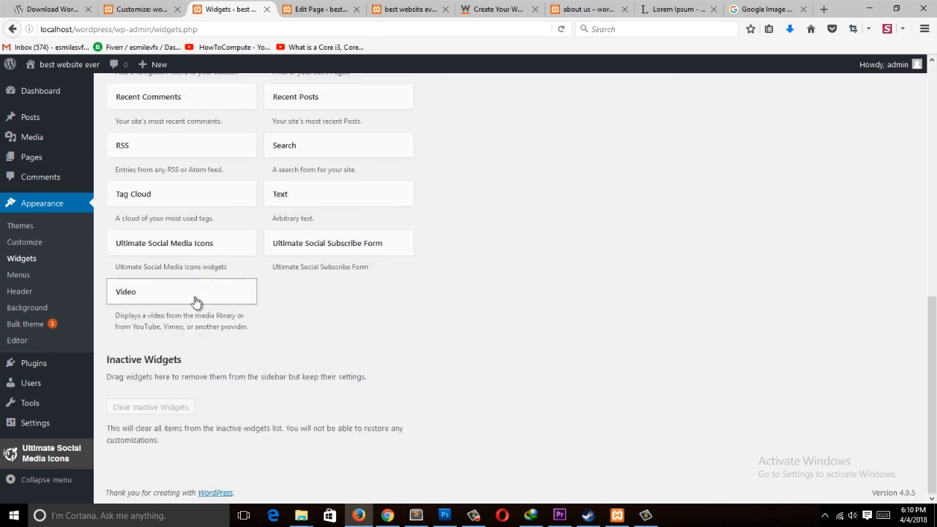
{"action": "scroll", "coordinate": [327, 252], "scroll_direction": "up", "scroll_amount": 2}
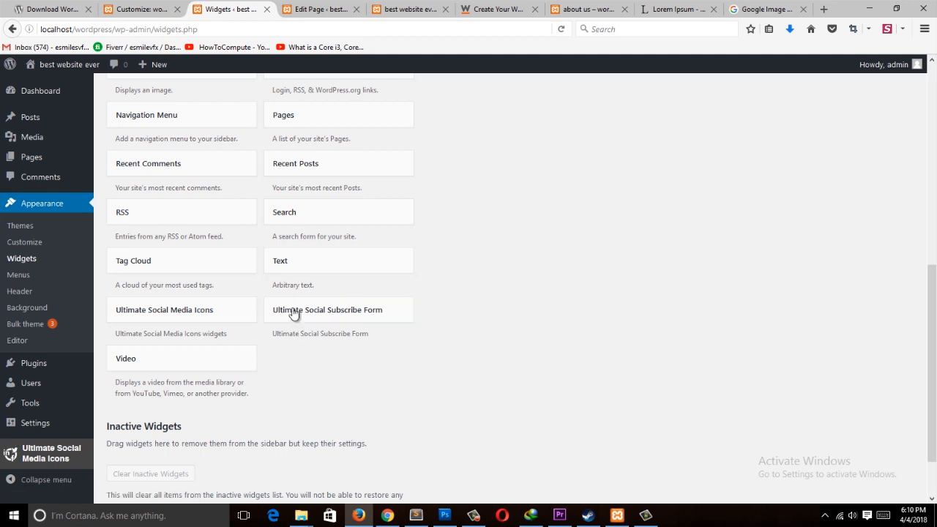
{"action": "scroll", "coordinate": [382, 348], "scroll_direction": "up", "scroll_amount": 5}
{"action": "scroll", "coordinate": [384, 348], "scroll_direction": "down", "scroll_amount": 6}
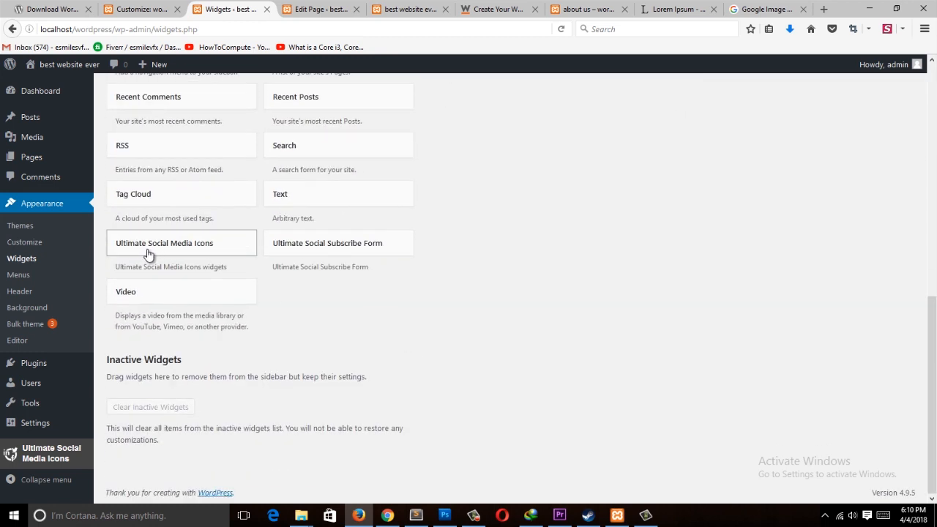
{"action": "scroll", "coordinate": [202, 256], "scroll_direction": "up", "scroll_amount": 1}
{"action": "left_click_drag", "start_coordinate": [176, 315], "coordinate": [540, 176]}
{"action": "scroll", "coordinate": [677, 244], "scroll_direction": "up", "scroll_amount": 3}
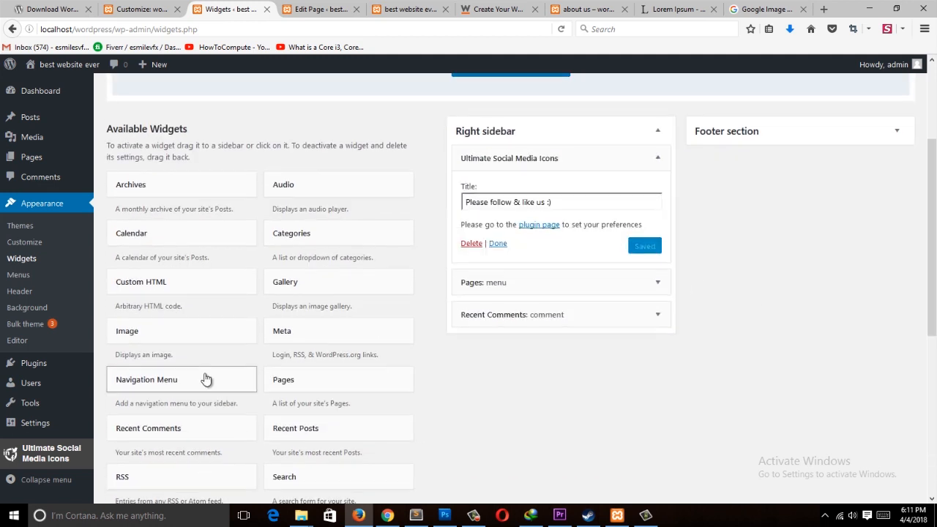
Step: Add the Ultimate Social Subscribe Form widget to the Footer section
{"action": "scroll", "coordinate": [292, 409], "scroll_direction": "down", "scroll_amount": 3}
{"action": "left_click_drag", "start_coordinate": [377, 434], "coordinate": [747, 221]}
{"action": "scroll", "coordinate": [707, 316], "scroll_direction": "up", "scroll_amount": 3}
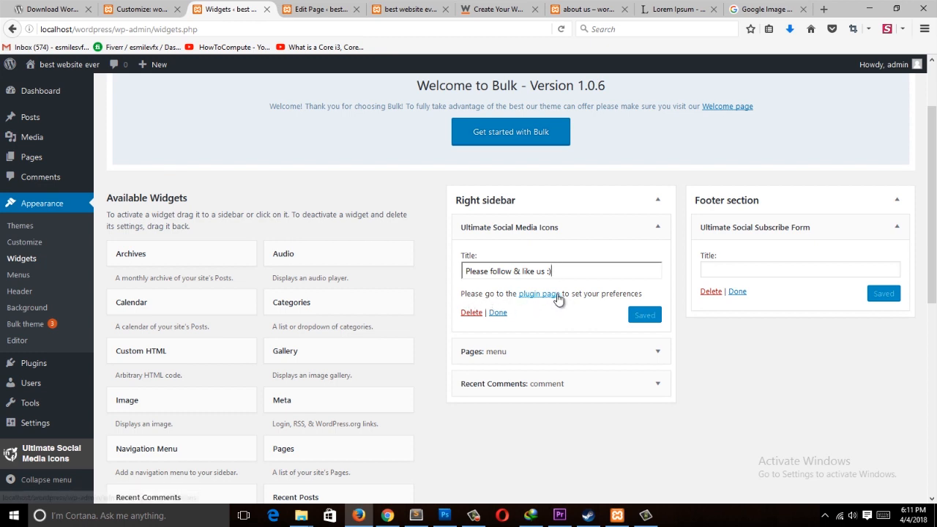
{"action": "scroll", "coordinate": [183, 258], "scroll_direction": "down", "scroll_amount": 2}
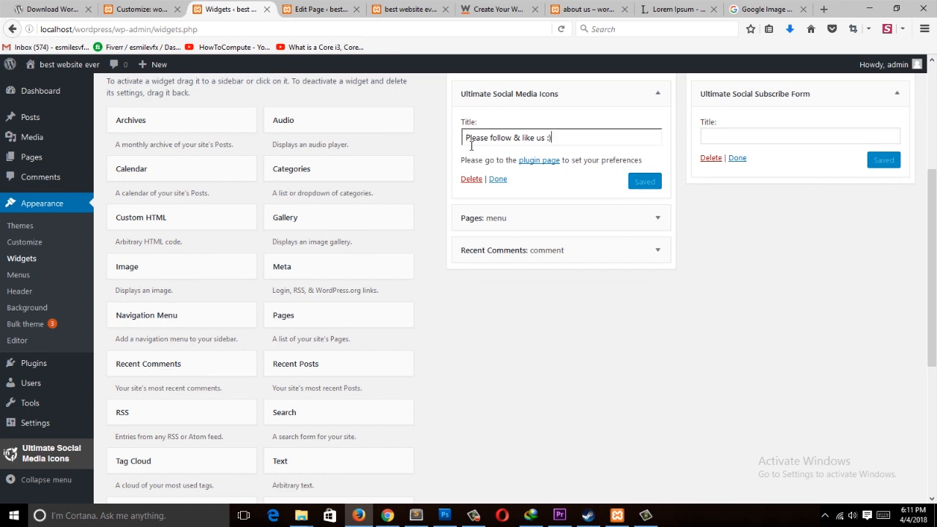
{"action": "scroll", "coordinate": [481, 152], "scroll_direction": "up", "scroll_amount": 2}
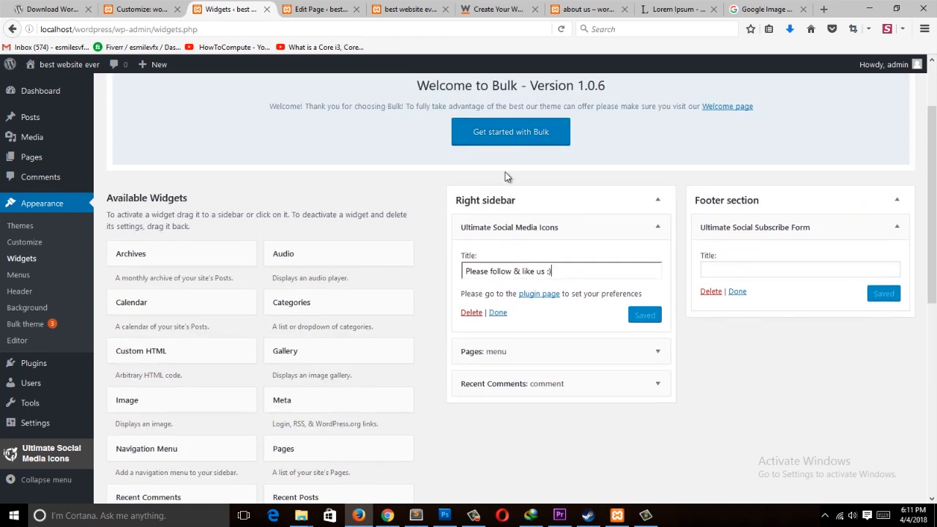
{"action": "left_click", "coordinate": [895, 228]}
{"action": "left_click", "coordinate": [872, 238]}
Step: Reload the site's front page in its tab and scroll down to check the social icons and subscribe form
{"action": "left_click", "coordinate": [320, 8]}
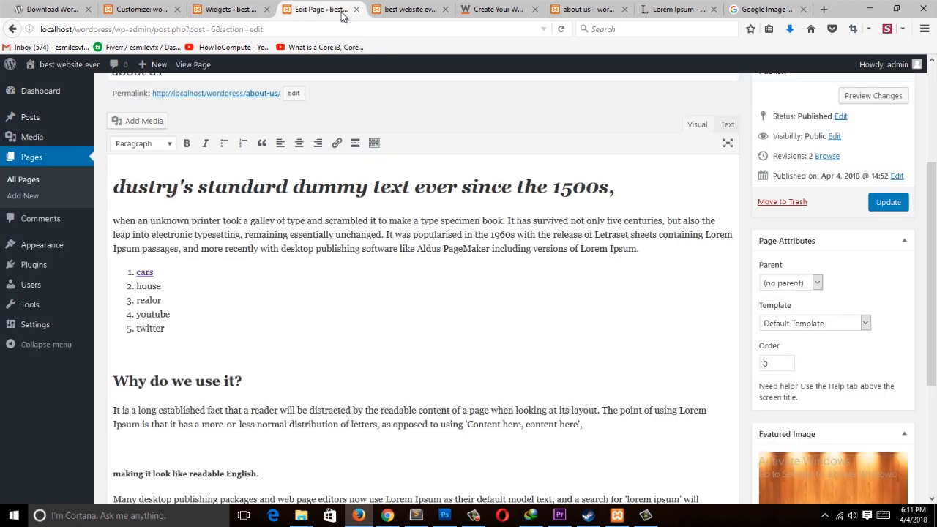
{"action": "left_click", "coordinate": [428, 9]}
{"action": "left_click", "coordinate": [323, 28]}
{"action": "key", "text": "Return"}
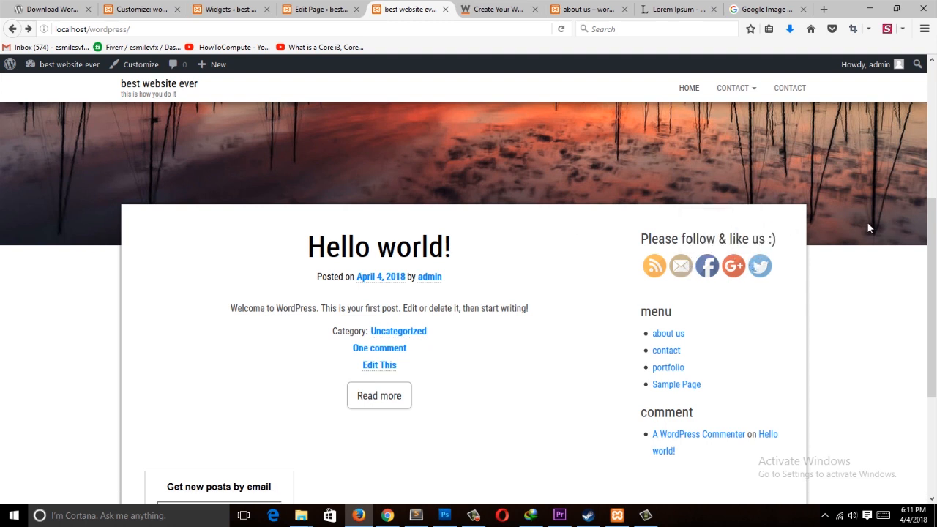
{"action": "scroll", "coordinate": [827, 260], "scroll_direction": "down", "scroll_amount": 3}
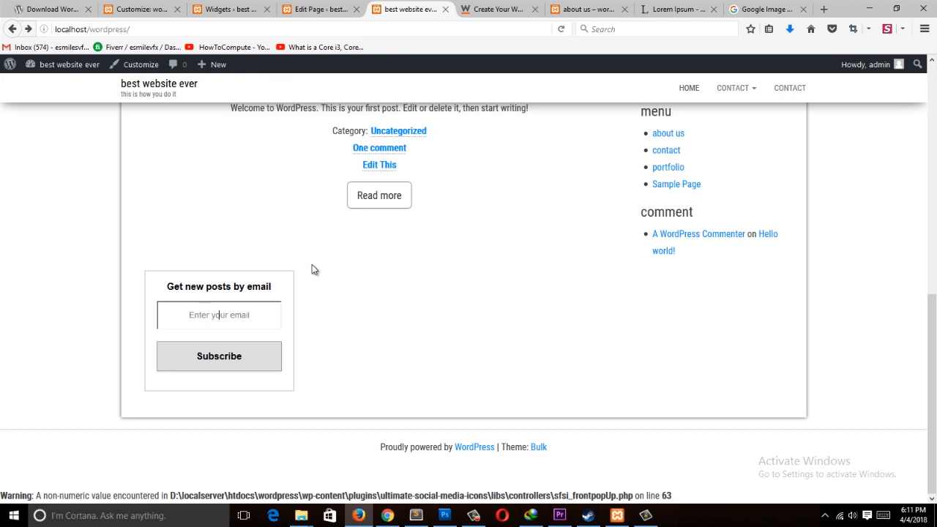
Step: Go to the installed plugins list and deactivate the Social Media and Share Icons (Ultimate Social Media) plugin
{"action": "left_click", "coordinate": [293, 9]}
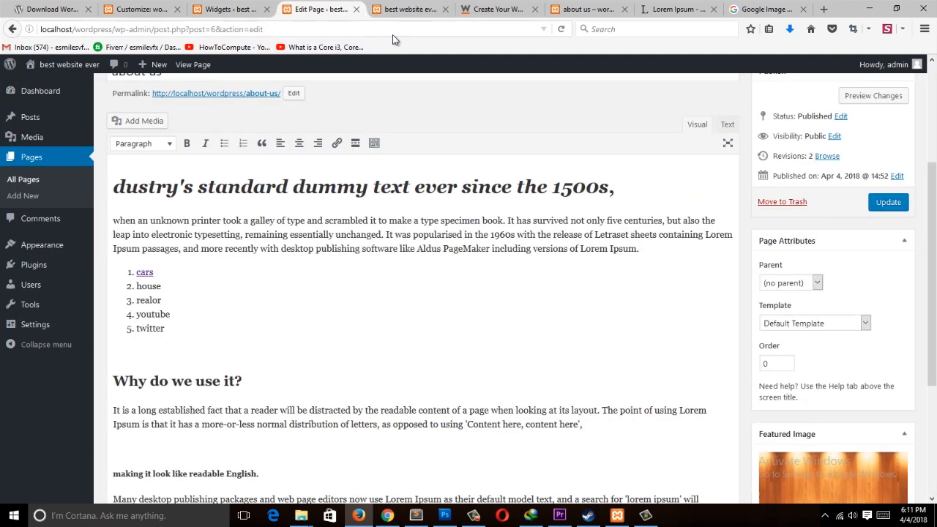
{"action": "left_click", "coordinate": [197, 6]}
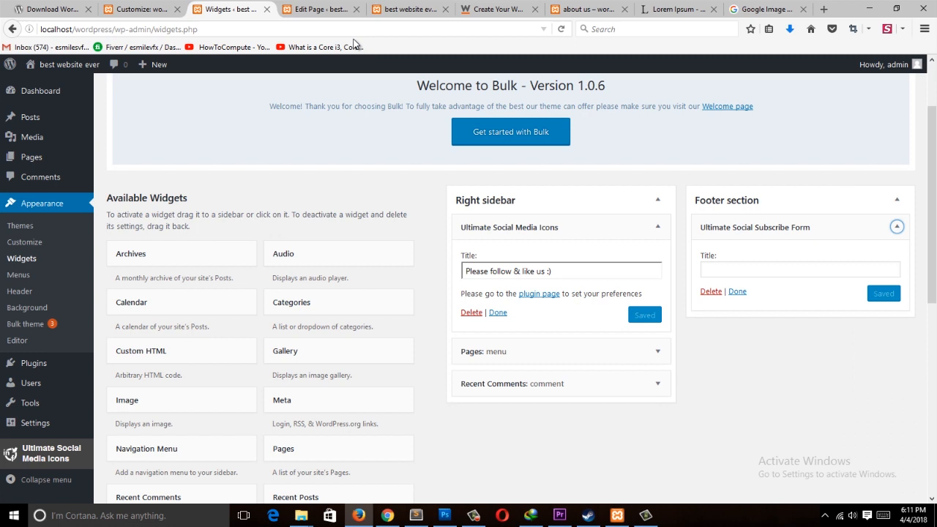
{"action": "scroll", "coordinate": [278, 195], "scroll_direction": "down", "scroll_amount": 5}
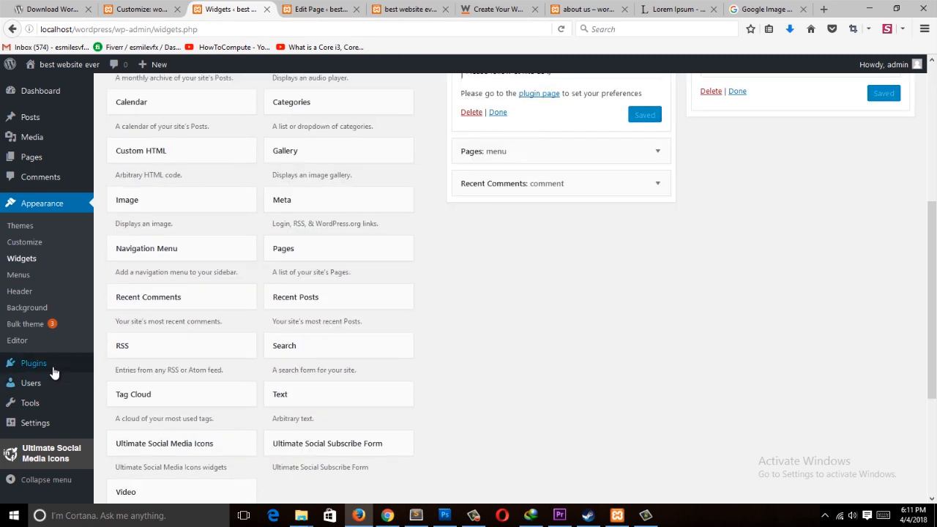
{"action": "mouse_move", "coordinate": [56, 370]}
{"action": "left_click", "coordinate": [109, 368]}
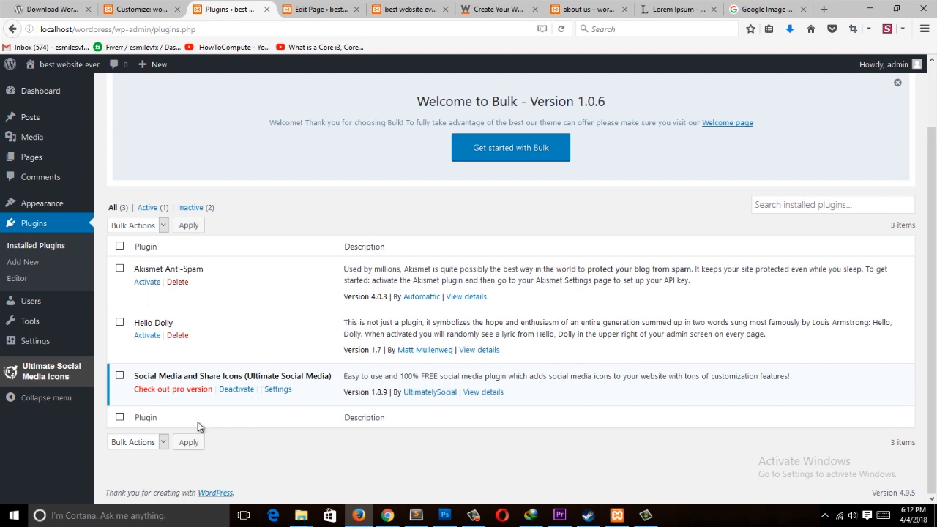
{"action": "left_click", "coordinate": [237, 388]}
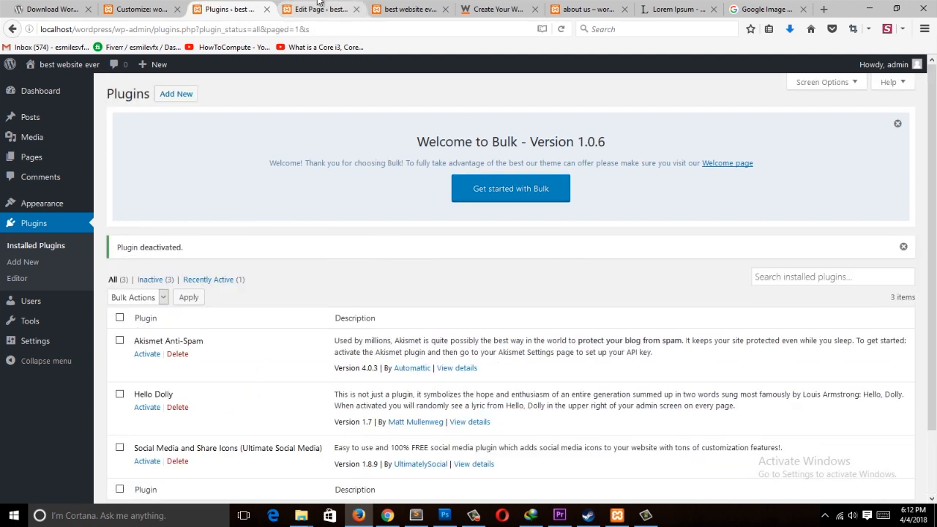
Step: Reload the site's front page and scroll through it to review the sidebar and footer
{"action": "left_click", "coordinate": [330, 10]}
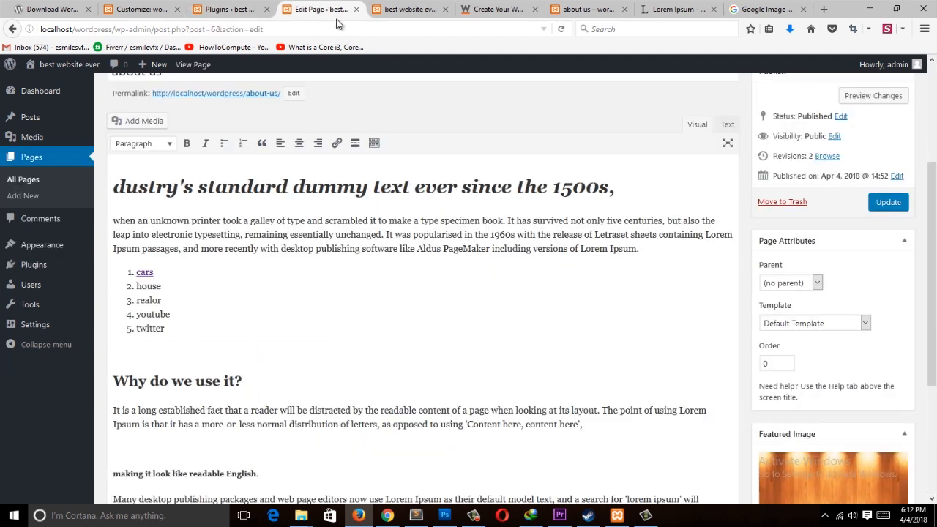
{"action": "left_click", "coordinate": [413, 11]}
{"action": "left_click", "coordinate": [410, 26]}
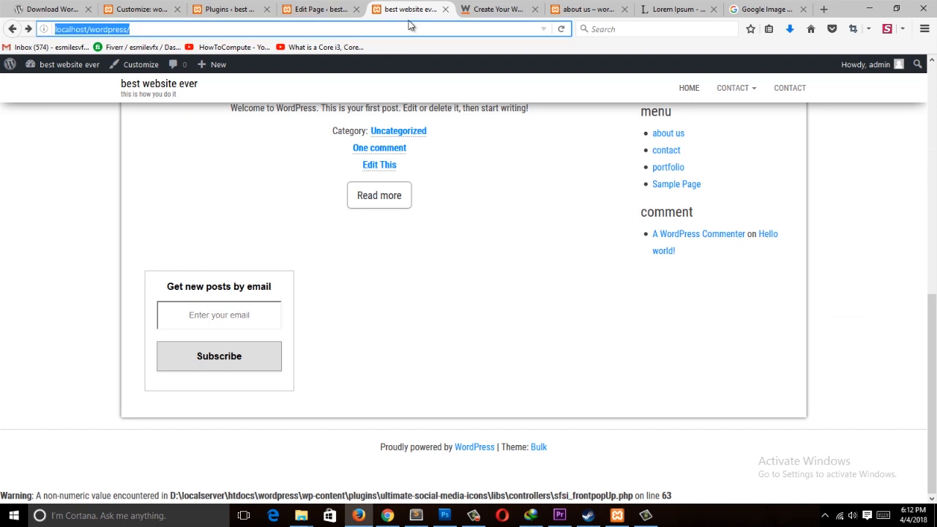
{"action": "key", "text": "Return"}
{"action": "scroll", "coordinate": [537, 194], "scroll_direction": "down", "scroll_amount": 4}
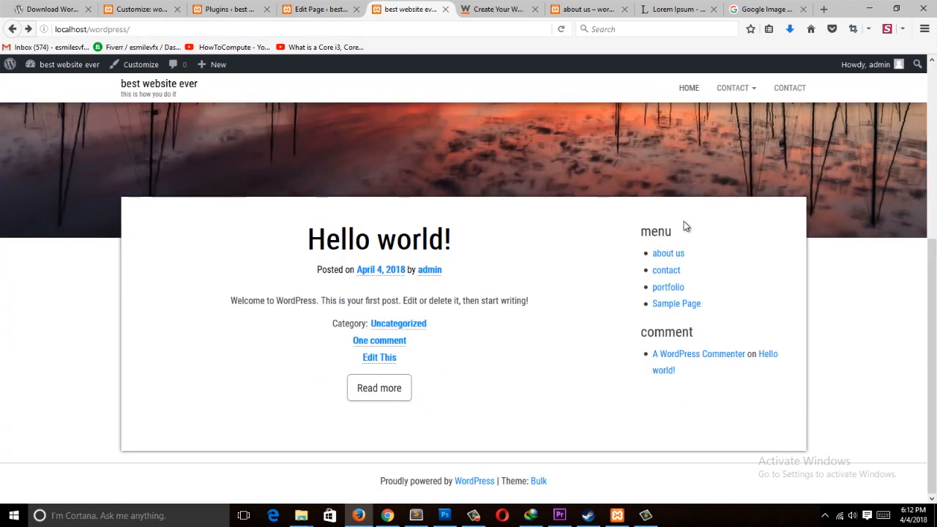
Step: Open the Widgets screen and scroll through the available widgets and the sidebar and footer areas
{"action": "left_click", "coordinate": [318, 8]}
{"action": "left_click", "coordinate": [133, 279]}
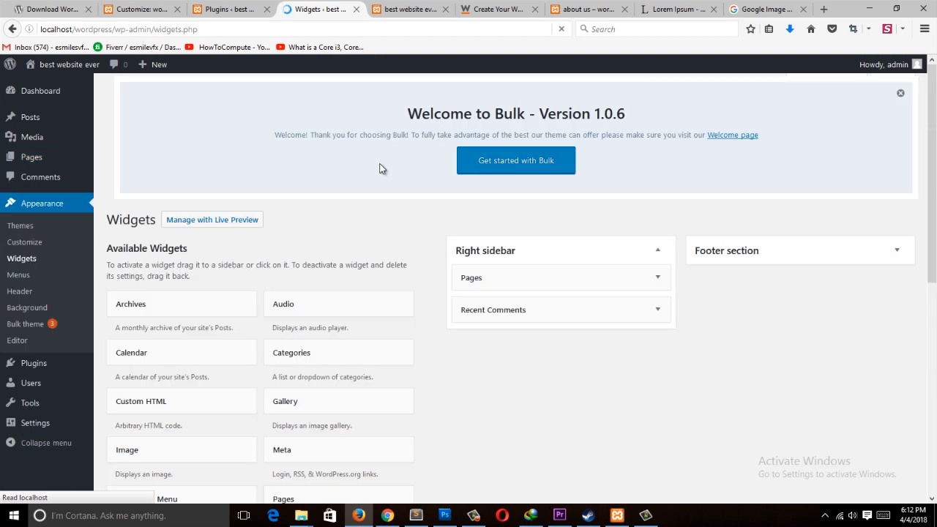
{"action": "scroll", "coordinate": [330, 314], "scroll_direction": "down", "scroll_amount": 4}
{"action": "scroll", "coordinate": [226, 415], "scroll_direction": "down", "scroll_amount": 2}
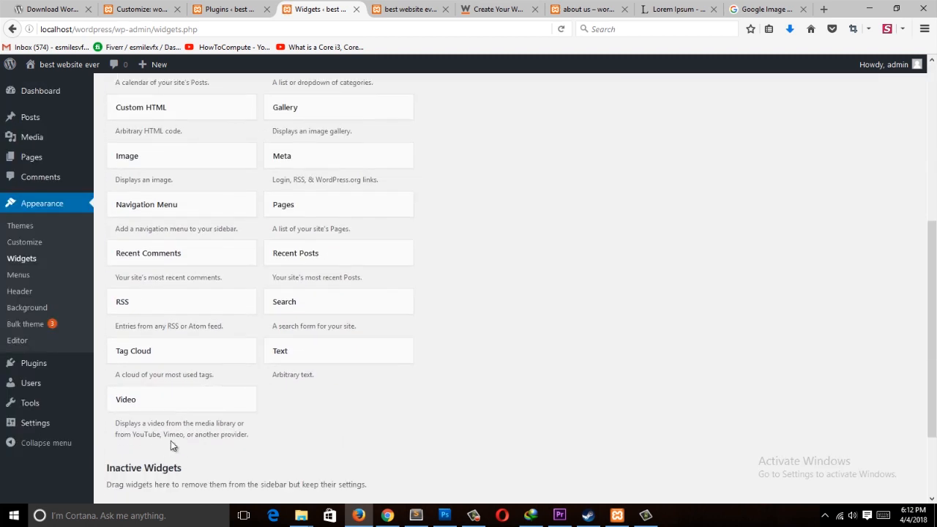
{"action": "scroll", "coordinate": [368, 315], "scroll_direction": "down", "scroll_amount": 1}
{"action": "scroll", "coordinate": [402, 280], "scroll_direction": "up", "scroll_amount": 5}
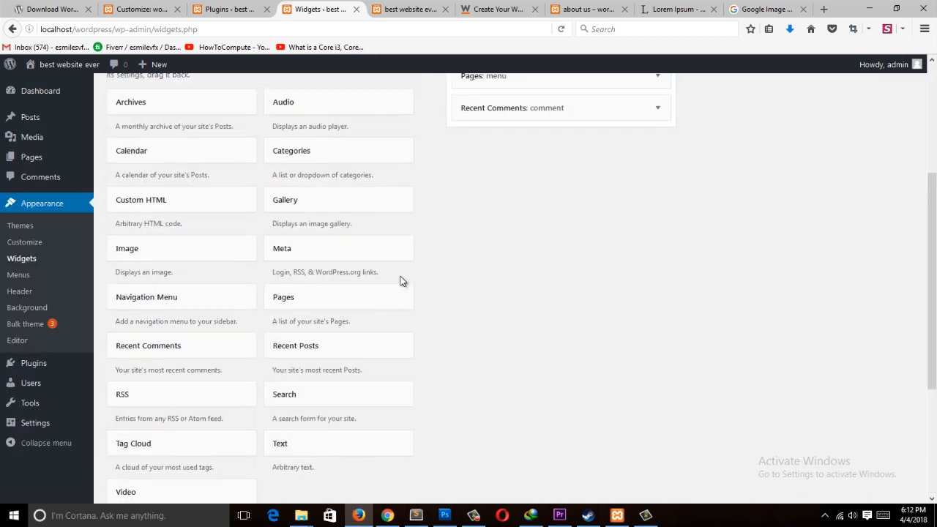
Step: Reactivate the Social Media and Share Icons (Ultimate Social Media) plugin from the installed plugins list
{"action": "left_click", "coordinate": [226, 8]}
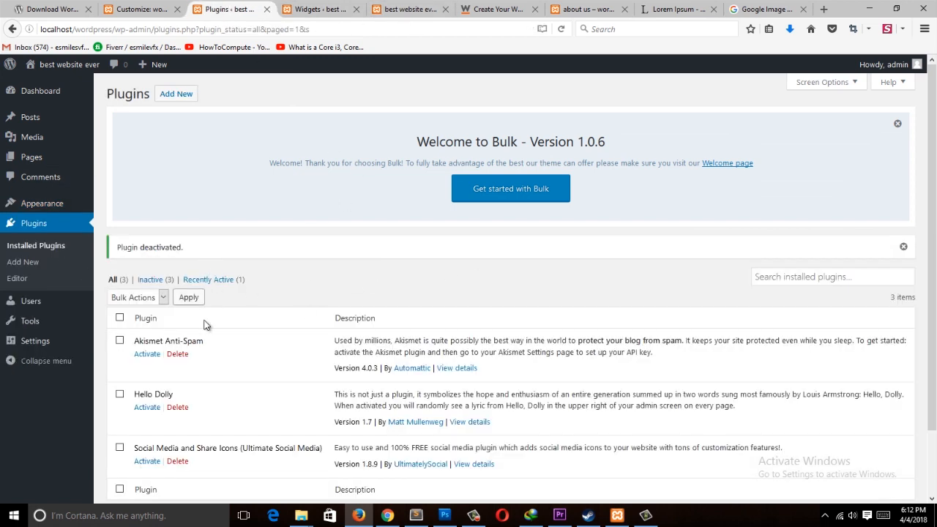
{"action": "scroll", "coordinate": [181, 346], "scroll_direction": "down", "scroll_amount": 2}
{"action": "left_click", "coordinate": [147, 388]}
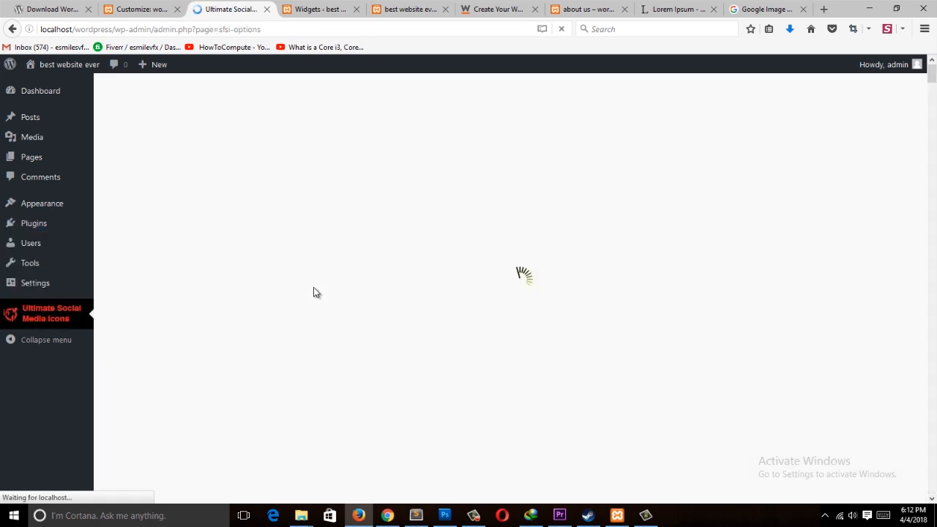
Step: Reload the site's front page in its tab to check the sidebar
{"action": "left_click", "coordinate": [319, 8]}
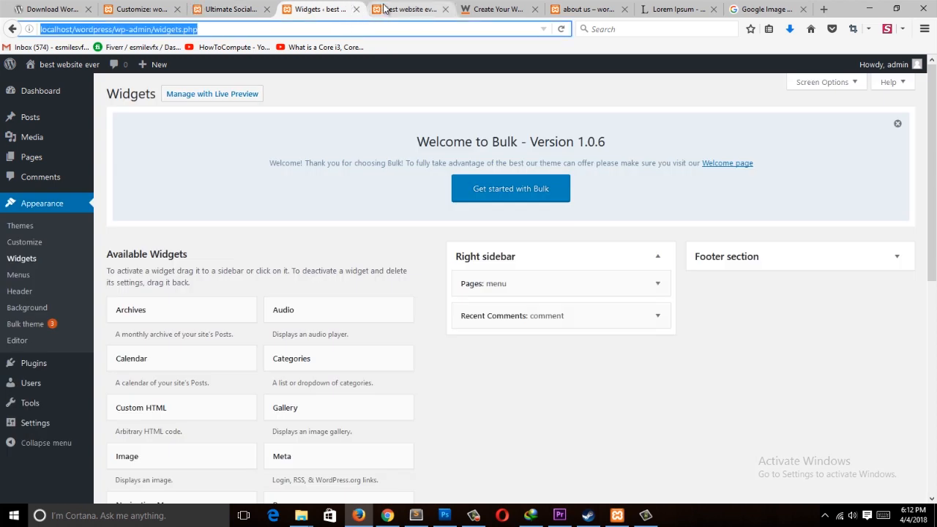
{"action": "left_click", "coordinate": [384, 8]}
{"action": "left_click", "coordinate": [398, 34]}
{"action": "key", "text": "Return"}
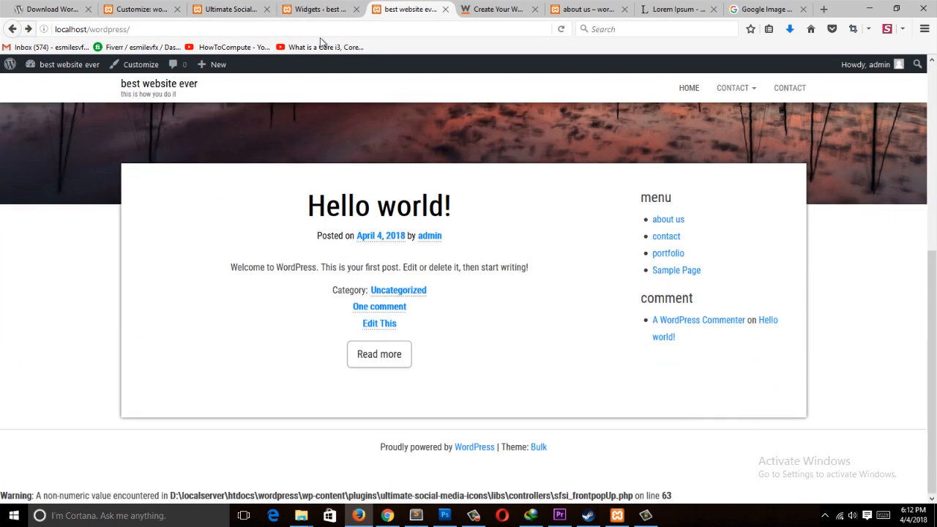
Step: Add the Ultimate Social Media Icons widget to the Right sidebar and the Ultimate Social Subscribe Form widget to the Footer section
{"action": "left_click", "coordinate": [232, 9]}
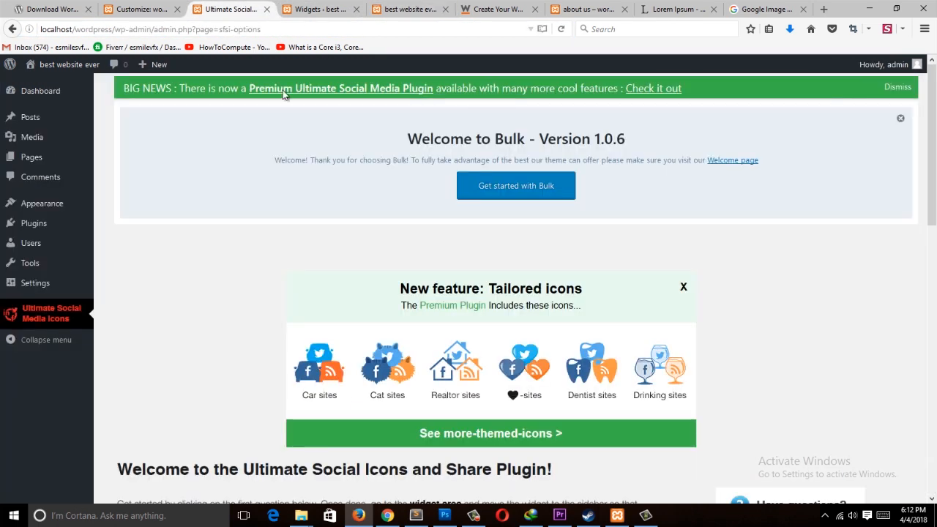
{"action": "mouse_move", "coordinate": [60, 160]}
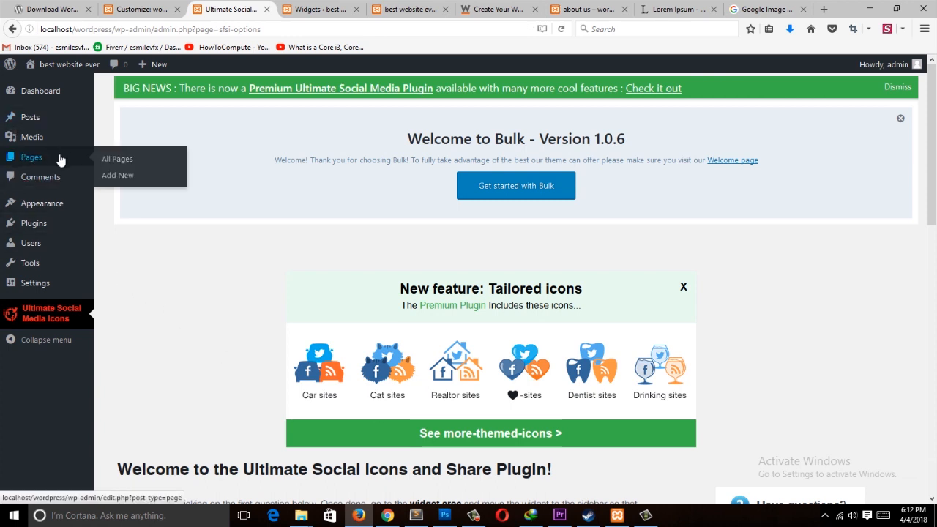
{"action": "mouse_move", "coordinate": [48, 213]}
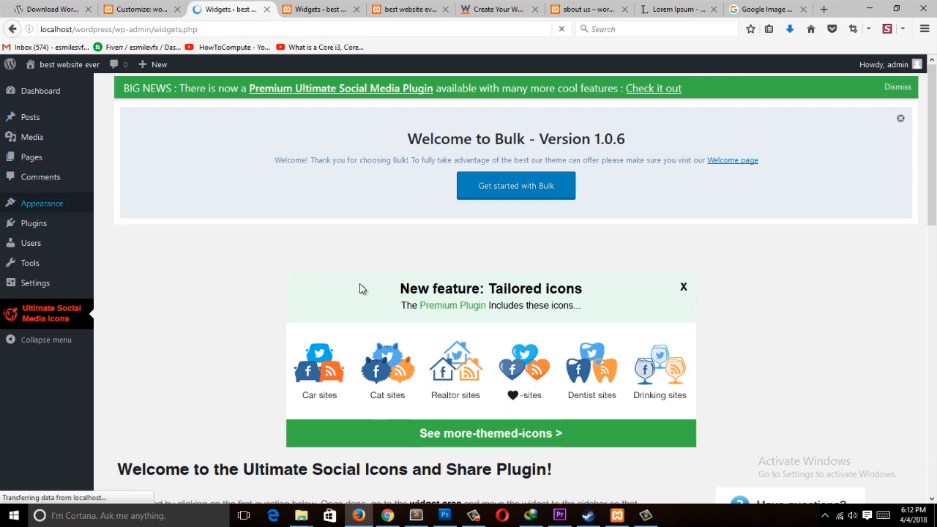
{"action": "scroll", "coordinate": [363, 289], "scroll_direction": "down", "scroll_amount": 3}
{"action": "scroll", "coordinate": [225, 432], "scroll_direction": "down", "scroll_amount": 4}
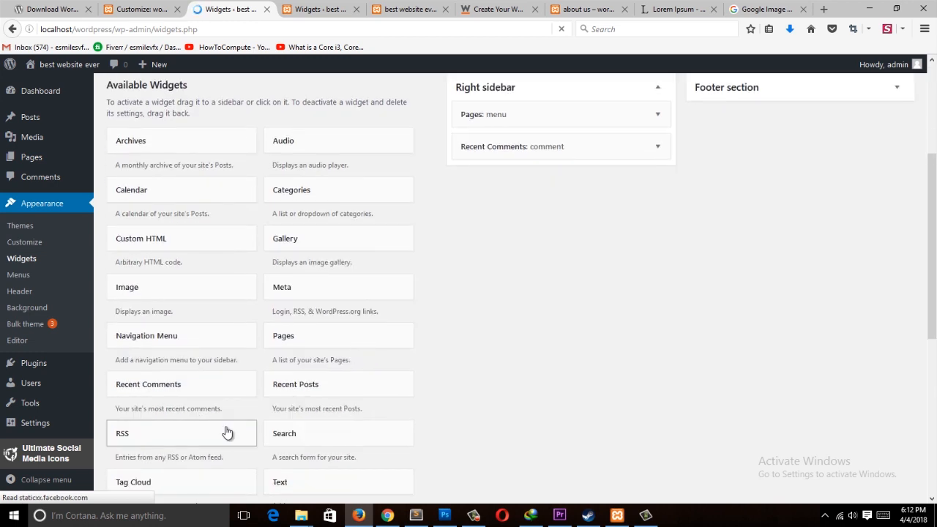
{"action": "left_click_drag", "start_coordinate": [179, 399], "coordinate": [571, 238]}
{"action": "scroll", "coordinate": [588, 245], "scroll_direction": "up", "scroll_amount": 3}
{"action": "scroll", "coordinate": [216, 419], "scroll_direction": "down", "scroll_amount": 4}
{"action": "left_click_drag", "start_coordinate": [281, 407], "coordinate": [747, 154]}
{"action": "scroll", "coordinate": [759, 287], "scroll_direction": "up", "scroll_amount": 4}
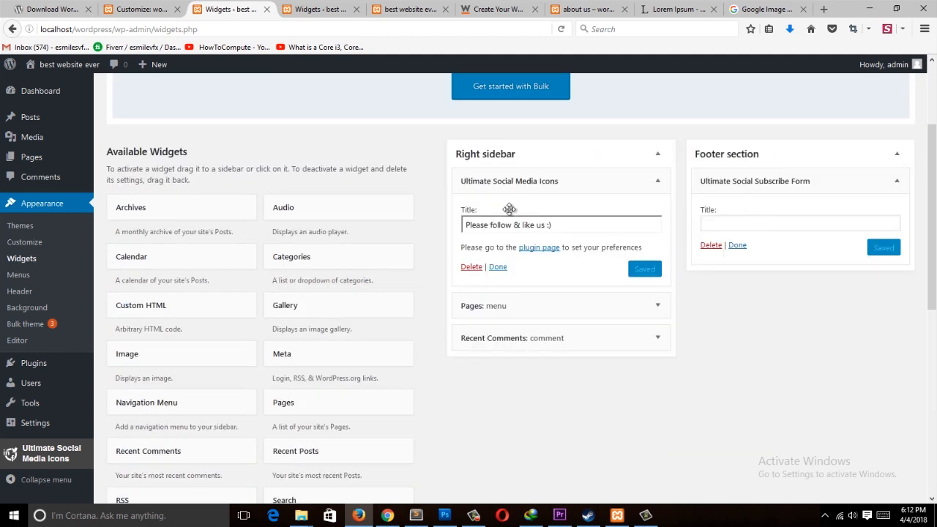
Step: Reload the site's front page and try the Twitter icon in the sidebar, closing the tab it opens
{"action": "left_click", "coordinate": [339, 12]}
{"action": "left_click", "coordinate": [249, 6]}
{"action": "left_click", "coordinate": [320, 5]}
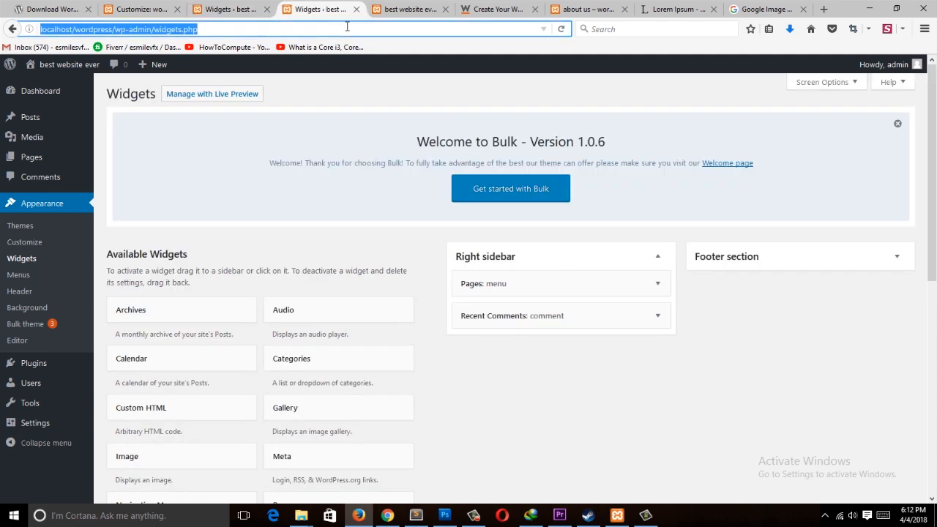
{"action": "left_click", "coordinate": [410, 9]}
{"action": "left_click", "coordinate": [393, 28]}
{"action": "key", "text": "Return"}
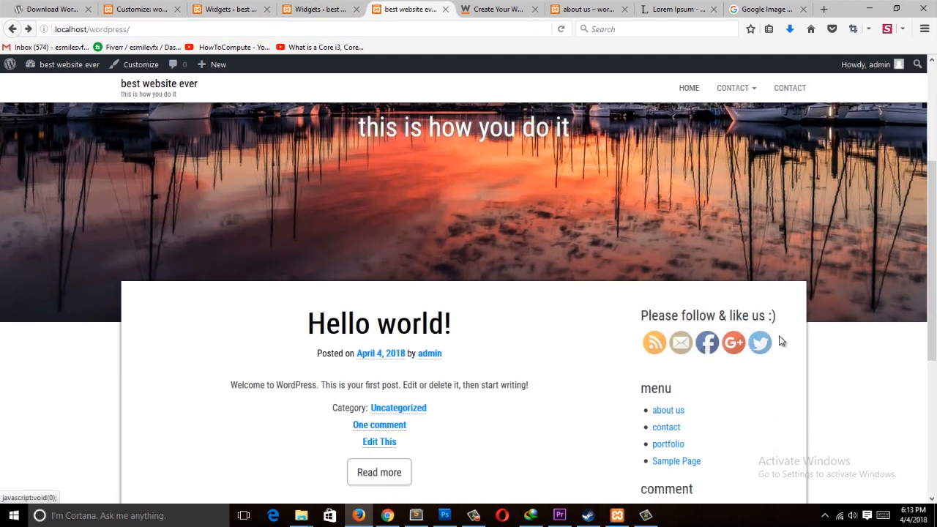
{"action": "left_click", "coordinate": [761, 347]}
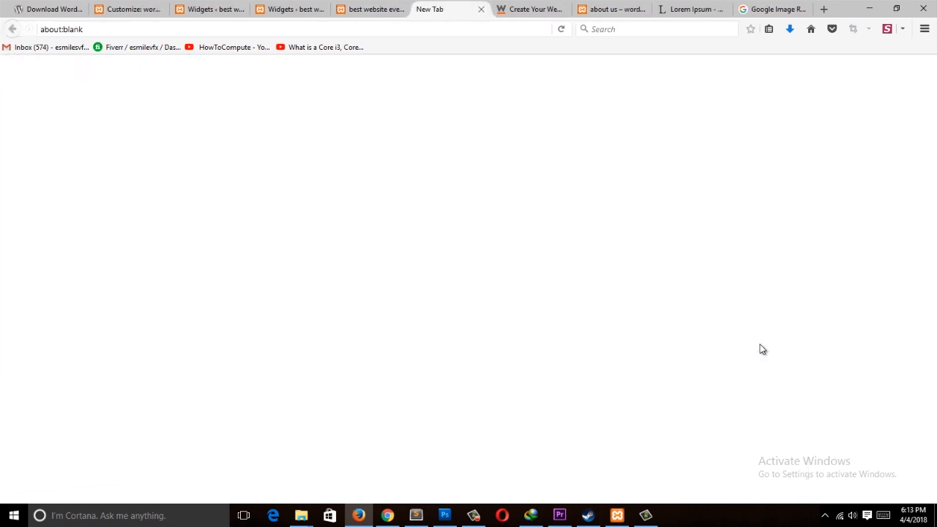
{"action": "left_click", "coordinate": [480, 9]}
Step: Review the widgets in the Right sidebar in the other Widgets tab, expanding the Recent Comments widget
{"action": "left_click", "coordinate": [277, 9]}
{"action": "left_click", "coordinate": [282, 27]}
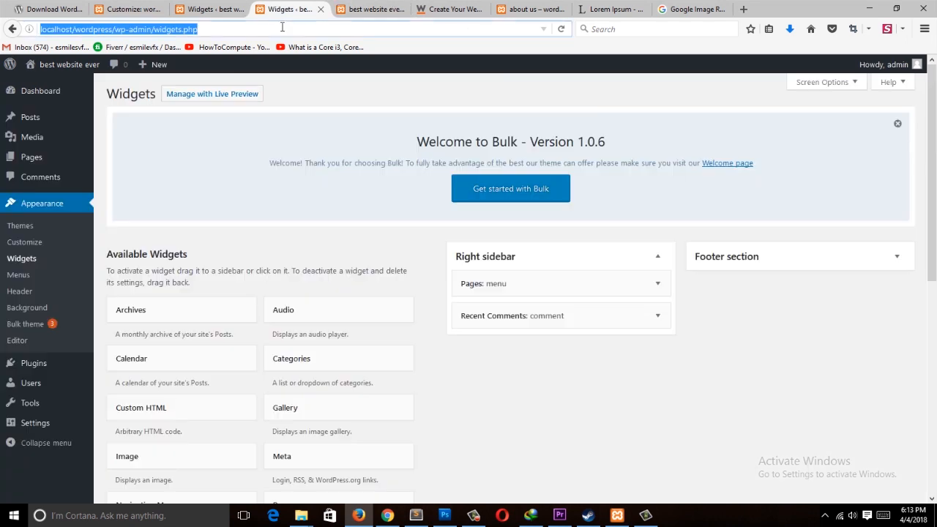
{"action": "scroll", "coordinate": [564, 320], "scroll_direction": "down", "scroll_amount": 2}
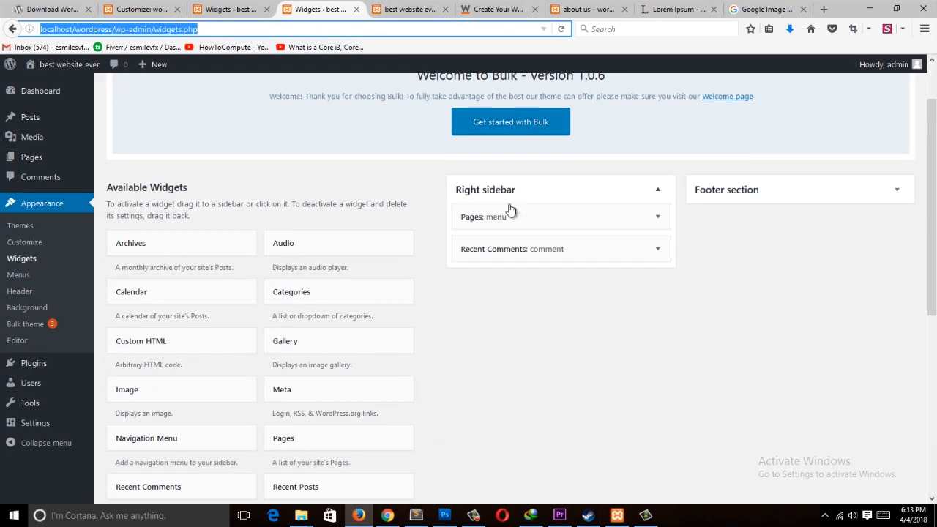
{"action": "scroll", "coordinate": [186, 372], "scroll_direction": "down", "scroll_amount": 5}
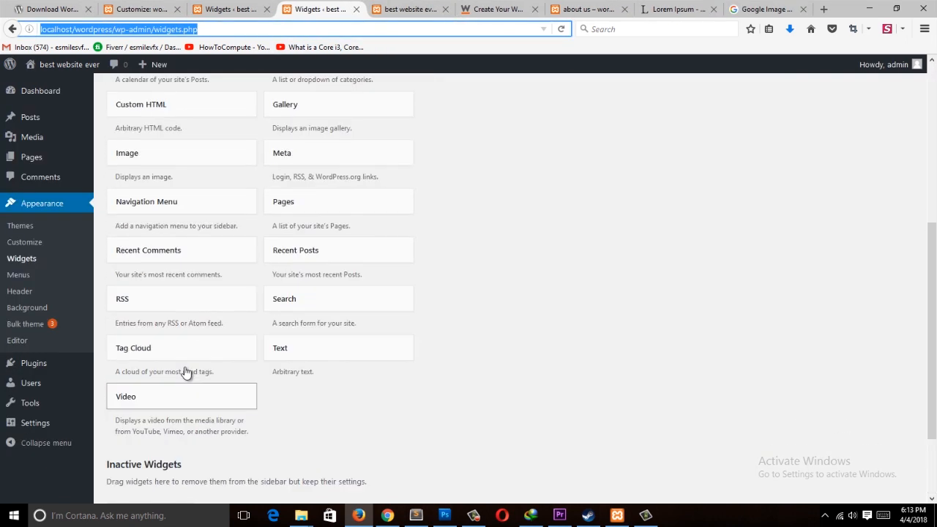
{"action": "scroll", "coordinate": [187, 373], "scroll_direction": "up", "scroll_amount": 4}
{"action": "left_click", "coordinate": [657, 142]}
{"action": "left_click", "coordinate": [656, 148]}
{"action": "left_click", "coordinate": [650, 180]}
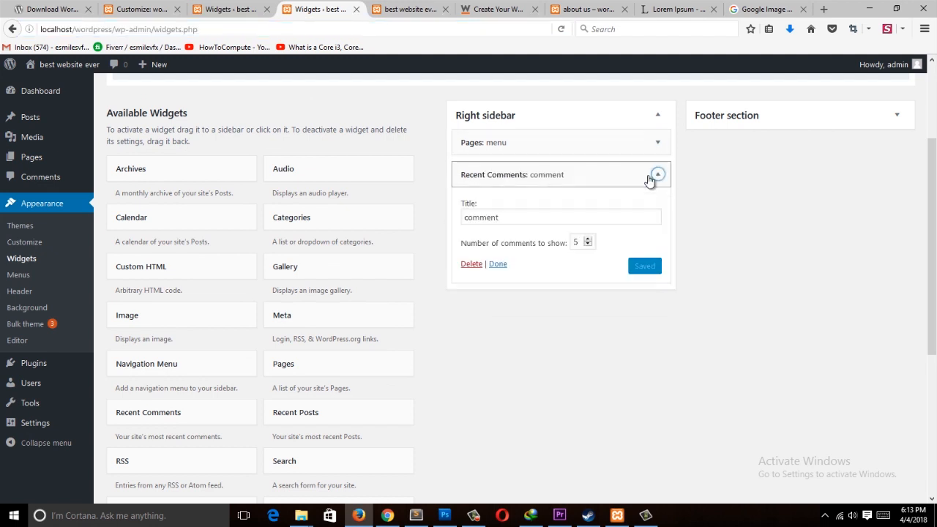
{"action": "left_click", "coordinate": [357, 8]}
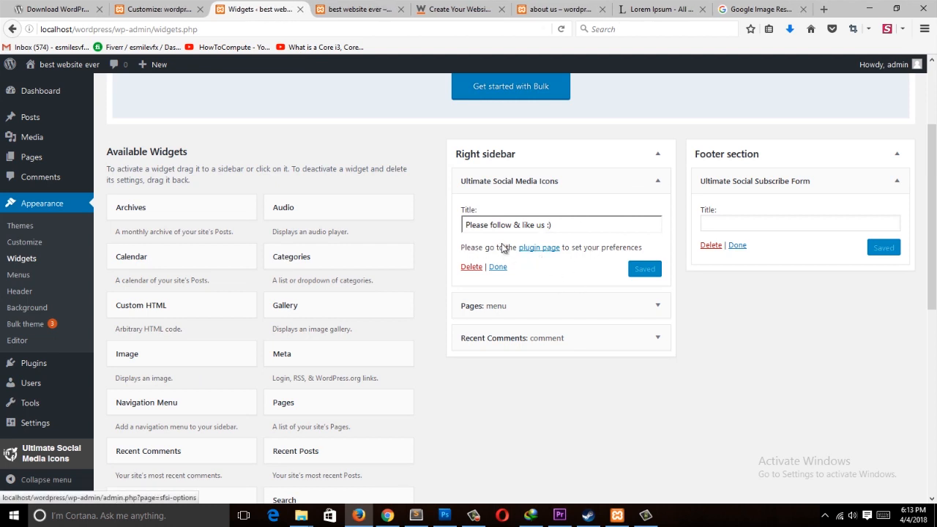
Step: Open the plugin page from the social icons widget and expand the question on which icons to show
{"action": "left_click", "coordinate": [538, 248]}
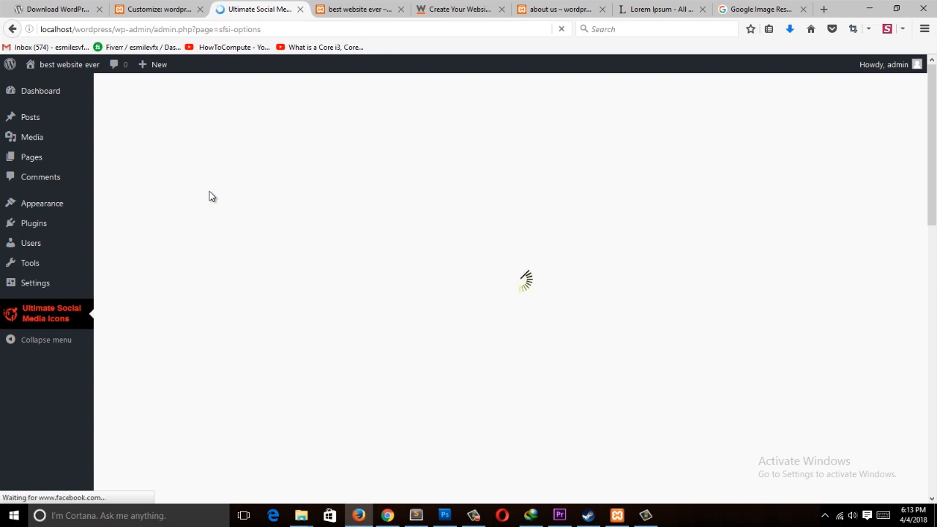
{"action": "scroll", "coordinate": [492, 311], "scroll_direction": "down", "scroll_amount": 5}
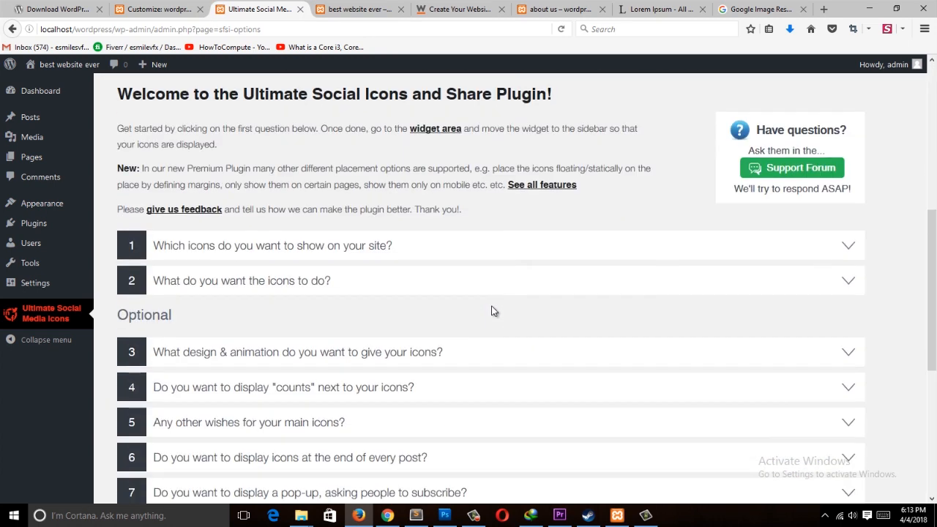
{"action": "scroll", "coordinate": [491, 311], "scroll_direction": "down", "scroll_amount": 3}
{"action": "scroll", "coordinate": [523, 243], "scroll_direction": "up", "scroll_amount": 2}
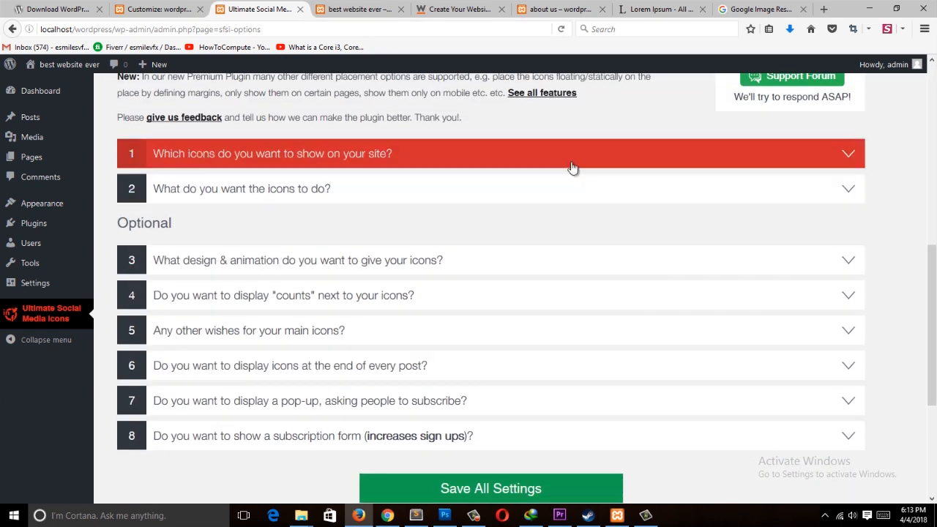
{"action": "scroll", "coordinate": [549, 282], "scroll_direction": "down", "scroll_amount": 3}
{"action": "left_click", "coordinate": [556, 265]}
{"action": "scroll", "coordinate": [563, 269], "scroll_direction": "up", "scroll_amount": 3}
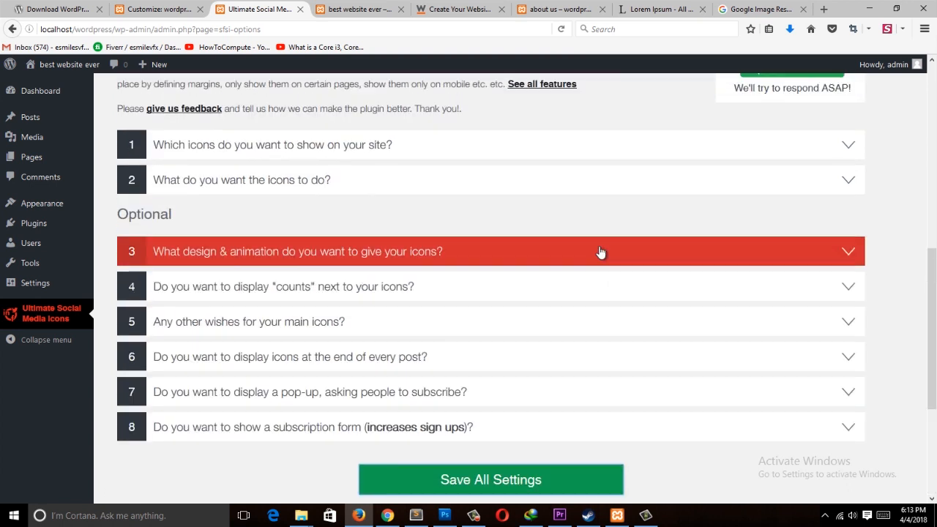
{"action": "scroll", "coordinate": [589, 267], "scroll_direction": "up", "scroll_amount": 3}
{"action": "scroll", "coordinate": [574, 234], "scroll_direction": "down", "scroll_amount": 3}
{"action": "left_click", "coordinate": [570, 199]}
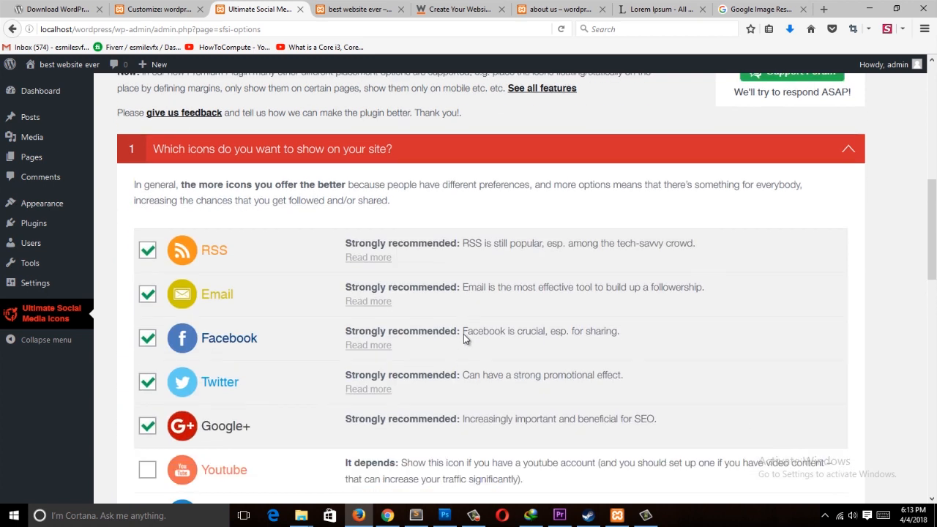
{"action": "scroll", "coordinate": [414, 322], "scroll_direction": "down", "scroll_amount": 2}
{"action": "scroll", "coordinate": [414, 322], "scroll_direction": "up", "scroll_amount": 1}
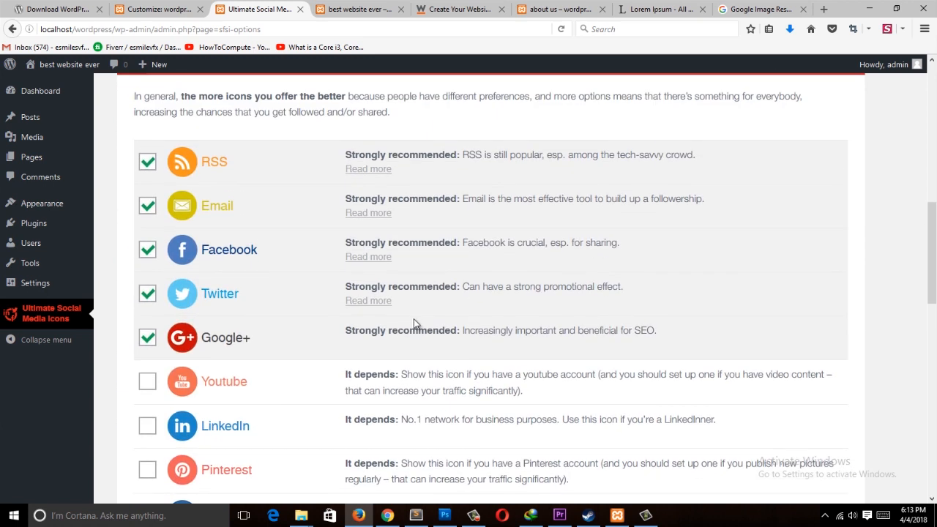
{"action": "scroll", "coordinate": [413, 322], "scroll_direction": "down", "scroll_amount": 6}
Step: Expand the icon action and counts sections and review the Facebook, Twitter and Google+ options
{"action": "left_click", "coordinate": [426, 306]}
{"action": "scroll", "coordinate": [380, 344], "scroll_direction": "down", "scroll_amount": 2}
{"action": "scroll", "coordinate": [305, 403], "scroll_direction": "down", "scroll_amount": 5}
{"action": "scroll", "coordinate": [414, 388], "scroll_direction": "down", "scroll_amount": 6}
{"action": "scroll", "coordinate": [317, 292], "scroll_direction": "up", "scroll_amount": 5}
{"action": "scroll", "coordinate": [316, 287], "scroll_direction": "down", "scroll_amount": 3}
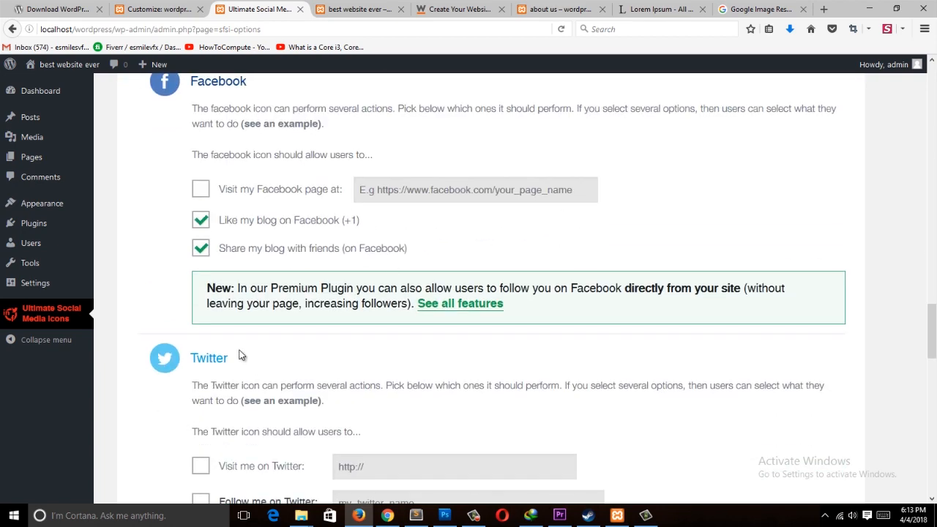
{"action": "scroll", "coordinate": [242, 356], "scroll_direction": "down", "scroll_amount": 8}
{"action": "scroll", "coordinate": [439, 321], "scroll_direction": "down", "scroll_amount": 2}
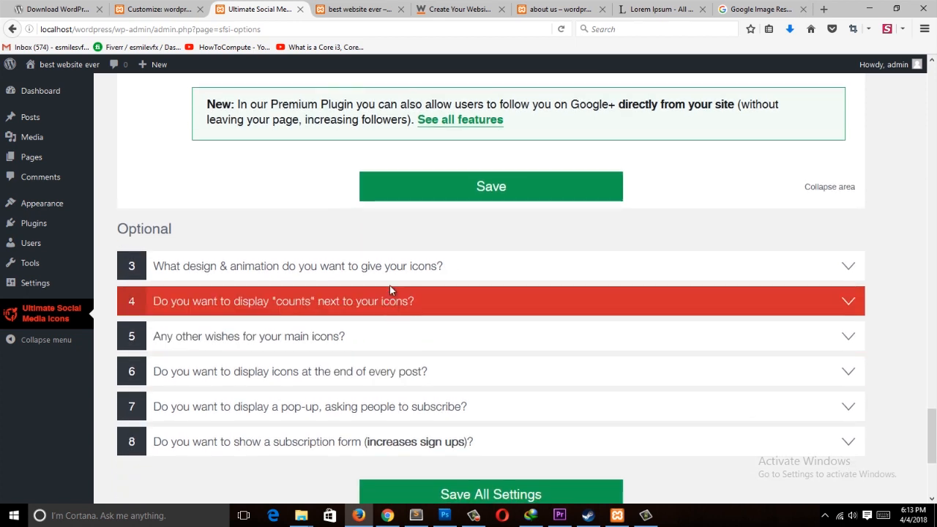
{"action": "left_click", "coordinate": [402, 308]}
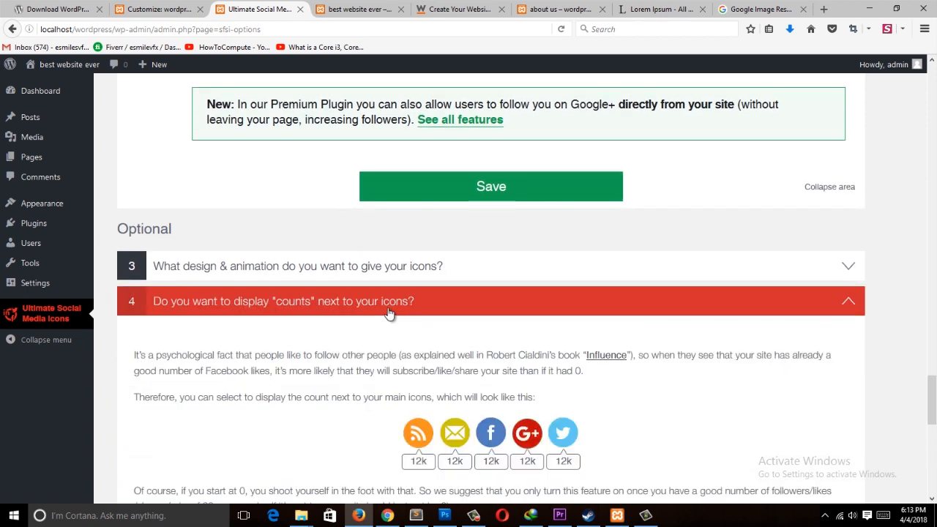
{"action": "scroll", "coordinate": [202, 354], "scroll_direction": "up", "scroll_amount": 7}
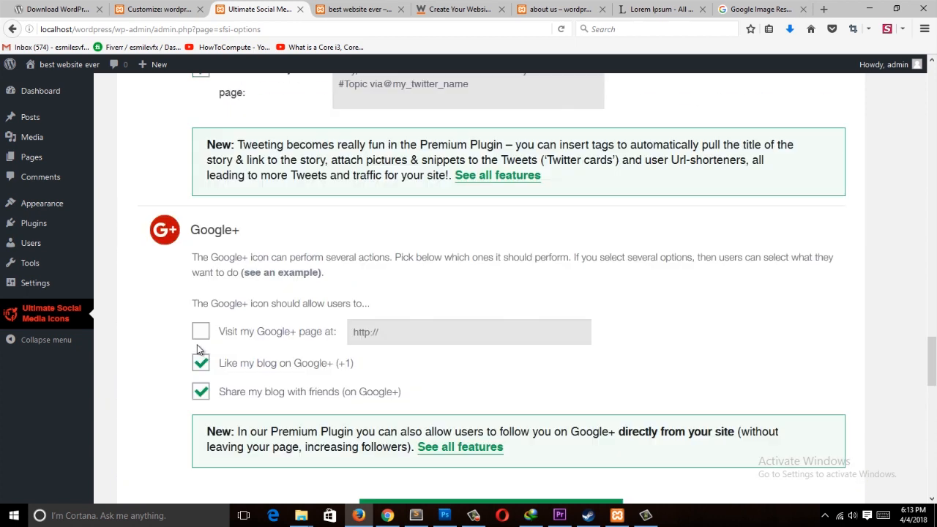
Step: Reload the site's front page and scroll down to review the social icons and subscribe form
{"action": "left_click", "coordinate": [335, 9]}
{"action": "left_click", "coordinate": [350, 29]}
{"action": "key", "text": "Return"}
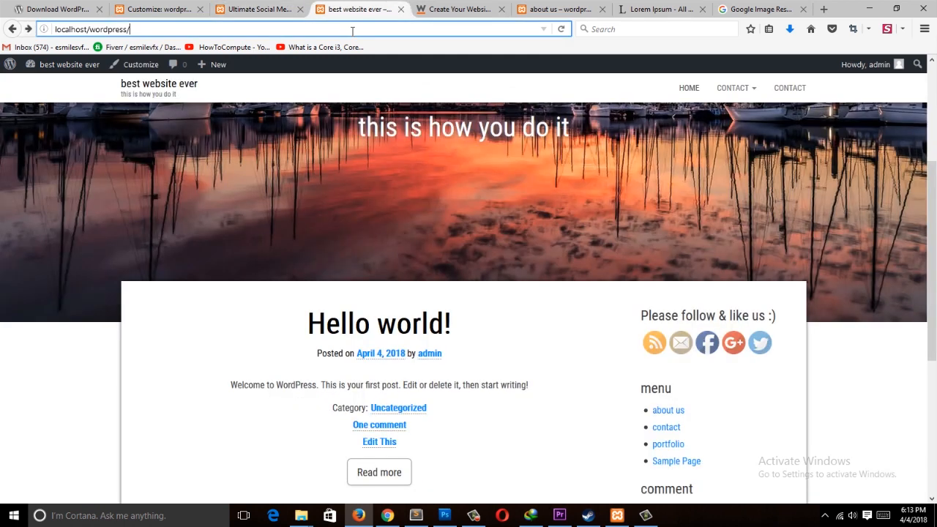
{"action": "scroll", "coordinate": [320, 249], "scroll_direction": "down", "scroll_amount": 3}
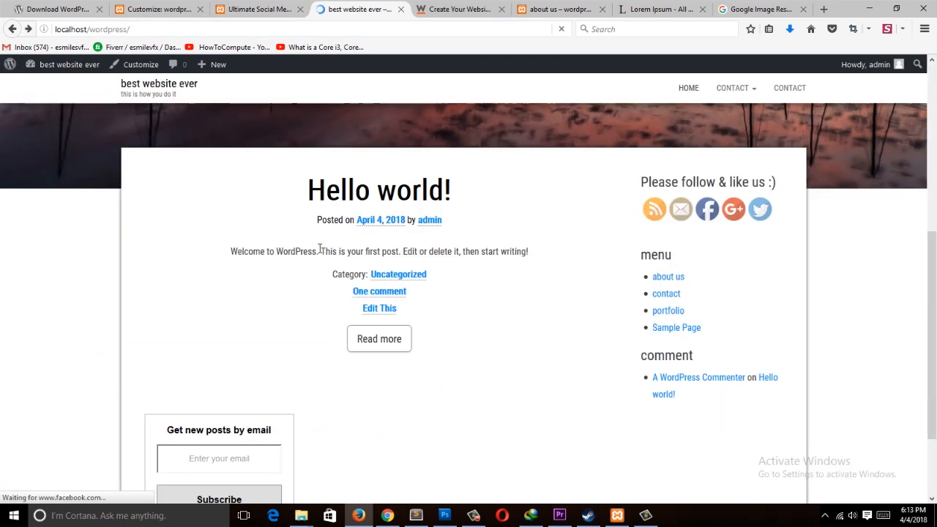
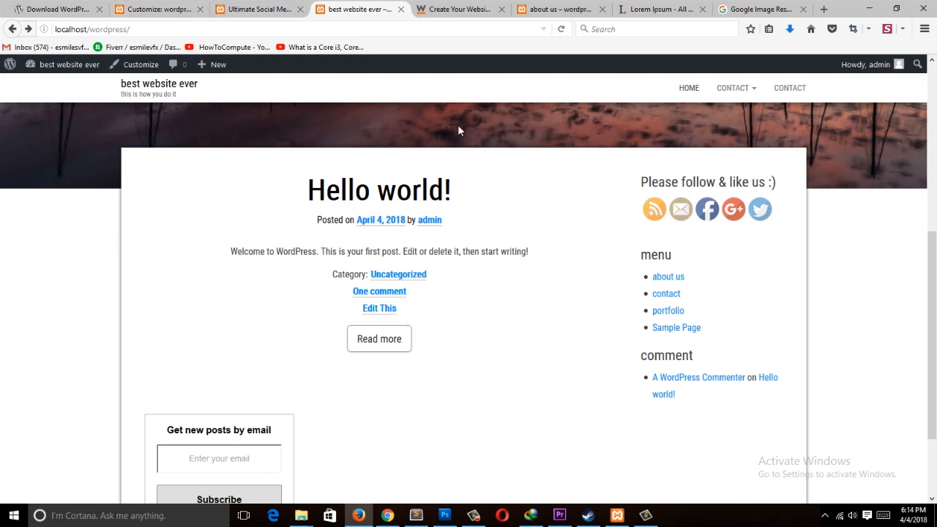
Step: Move the "Hello world!" post to the Trash from the posts list
{"action": "left_click", "coordinate": [271, 9]}
{"action": "scroll", "coordinate": [538, 348], "scroll_direction": "up", "scroll_amount": 6}
{"action": "left_click", "coordinate": [56, 122]}
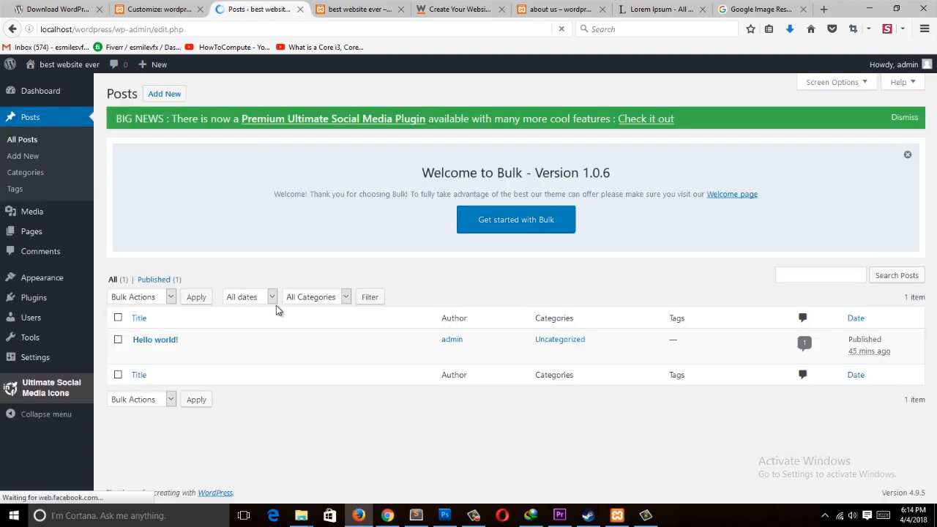
{"action": "left_click", "coordinate": [201, 355]}
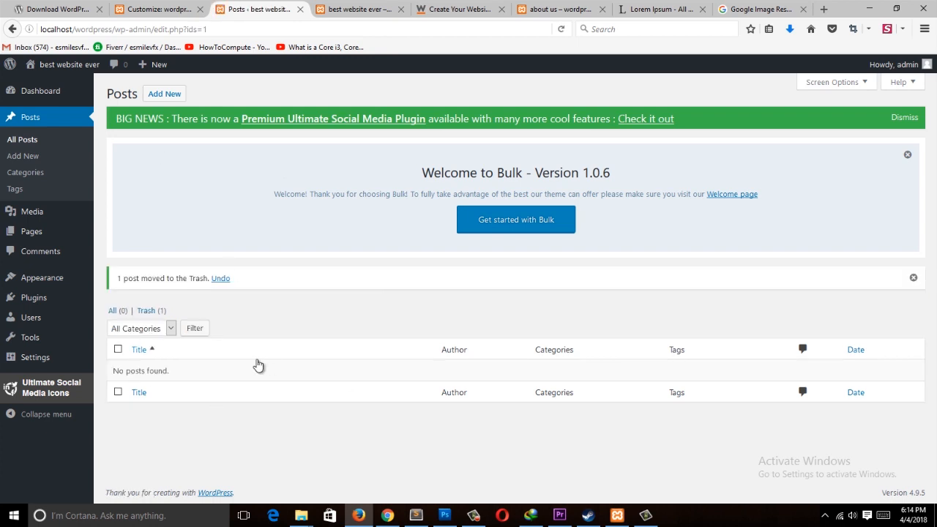
Step: Start a new post and give it the title "new post"
{"action": "left_click", "coordinate": [163, 96]}
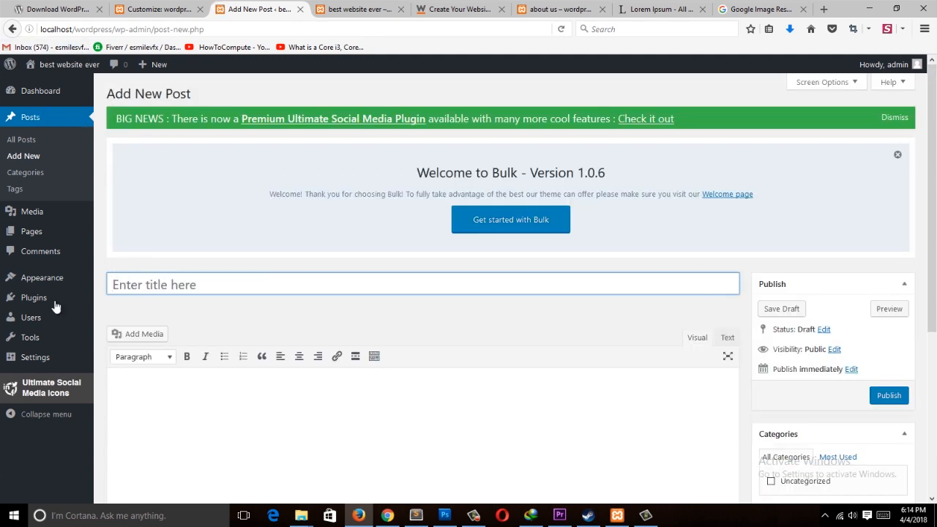
{"action": "left_click", "coordinate": [155, 284]}
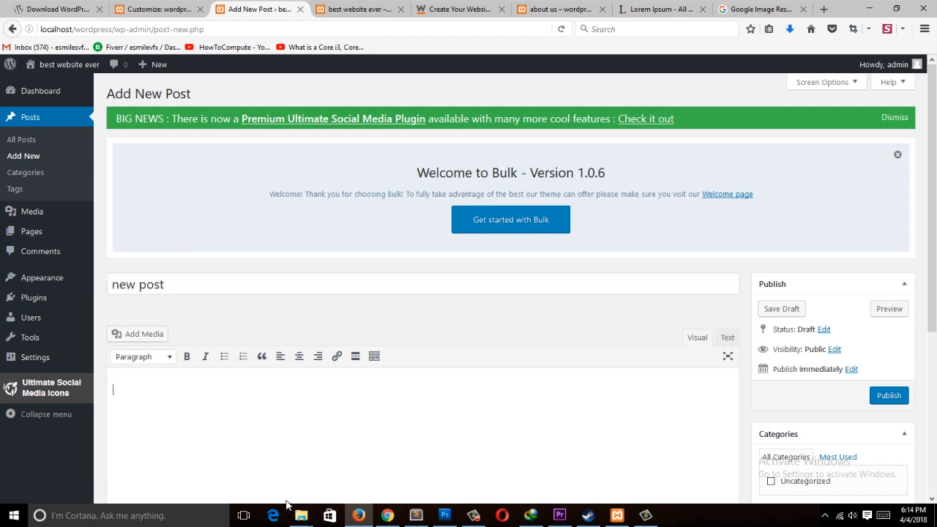
Step: Copy the Easy to Use, Flexible Product Options and Built-in Payment Gateways text from website.com and paste it into the post body
{"action": "left_click", "coordinate": [454, 9]}
{"action": "scroll", "coordinate": [284, 292], "scroll_direction": "down", "scroll_amount": 15}
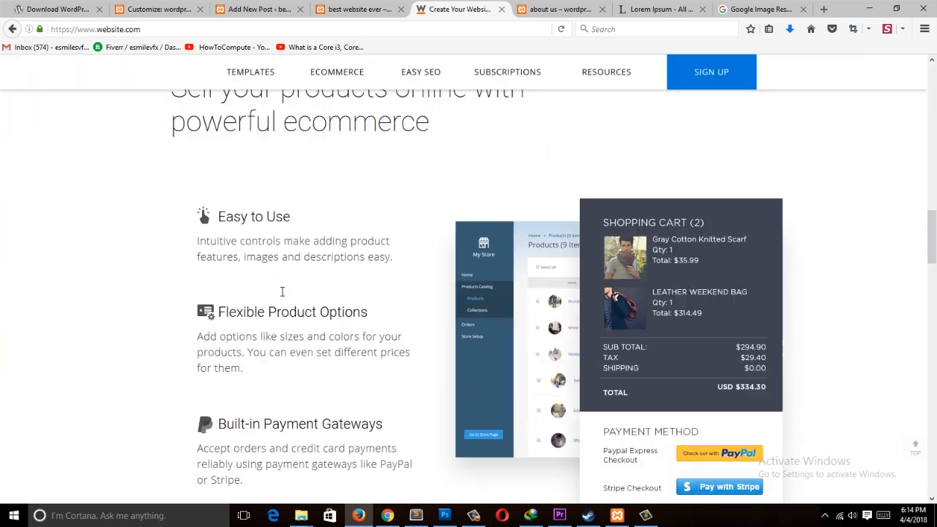
{"action": "scroll", "coordinate": [186, 220], "scroll_direction": "up", "scroll_amount": 3}
{"action": "left_click_drag", "start_coordinate": [186, 220], "coordinate": [382, 372]}
{"action": "key", "text": "ctrl+c"}
{"action": "scroll", "coordinate": [385, 431], "scroll_direction": "down", "scroll_amount": 3}
{"action": "left_click", "coordinate": [265, 9]}
{"action": "key", "text": "ctrl+v"}
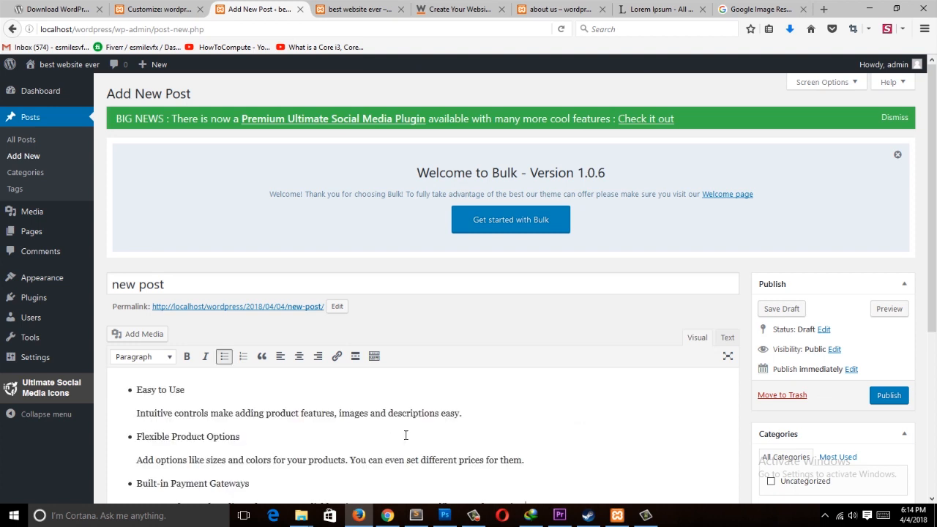
Step: Publish the new post
{"action": "scroll", "coordinate": [405, 435], "scroll_direction": "down", "scroll_amount": 3}
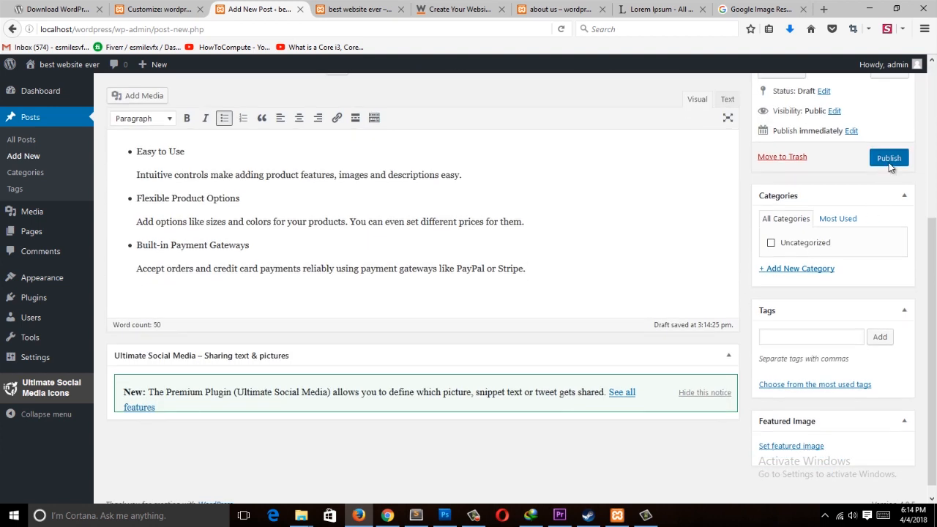
{"action": "left_click", "coordinate": [888, 159]}
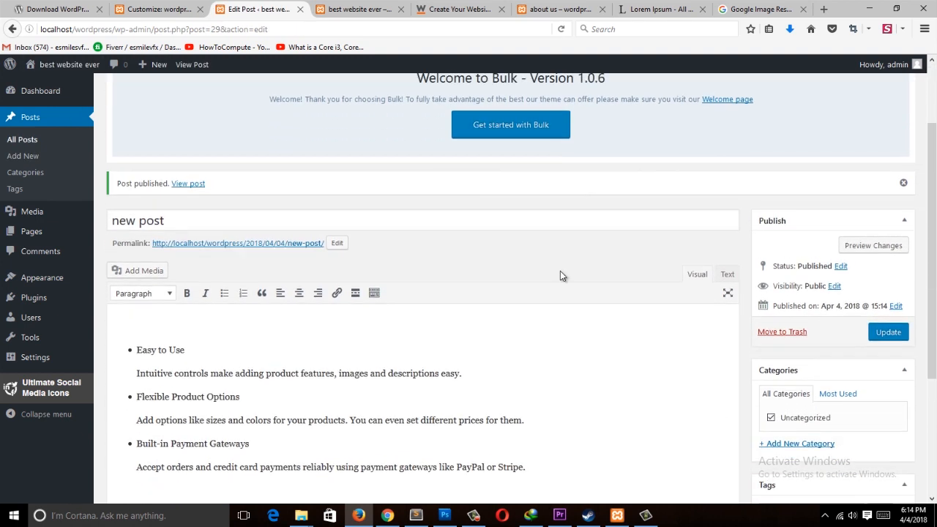
Step: Switch between the Visual and Text editor views to inspect the post's HTML markup
{"action": "scroll", "coordinate": [707, 270], "scroll_direction": "down", "scroll_amount": 3}
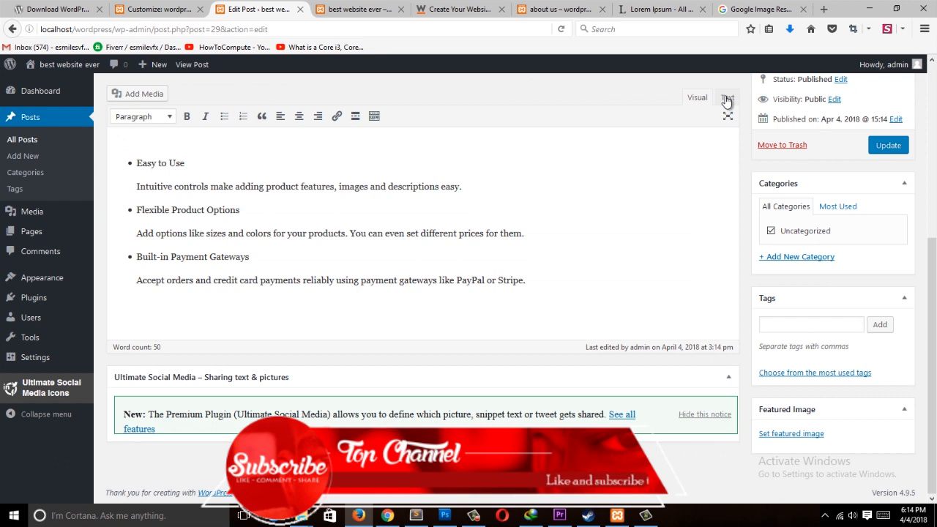
{"action": "left_click", "coordinate": [727, 98]}
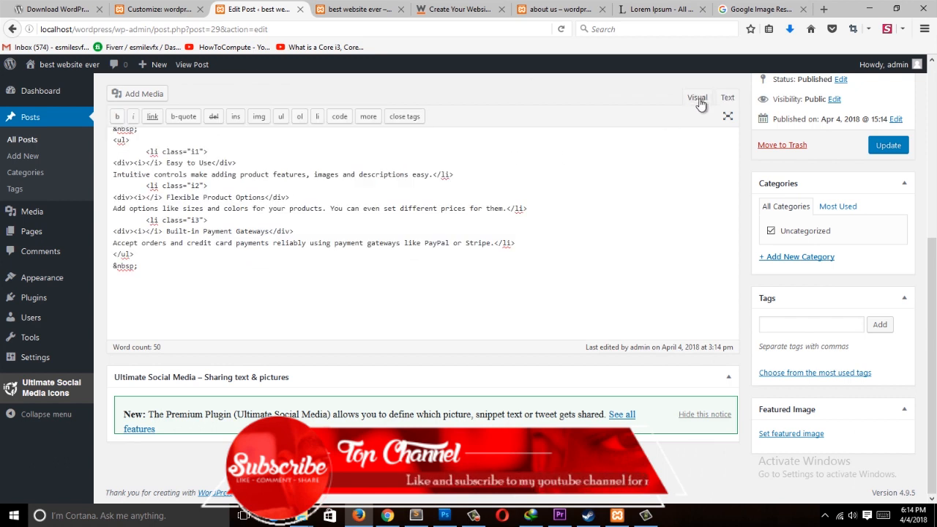
{"action": "left_click", "coordinate": [698, 99]}
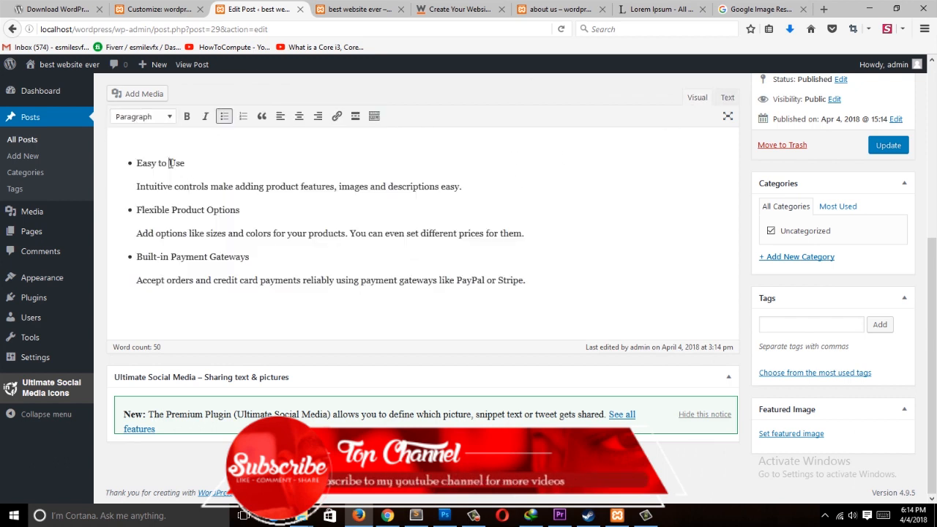
{"action": "left_click_drag", "start_coordinate": [146, 150], "coordinate": [539, 274]}
{"action": "left_click", "coordinate": [540, 280]}
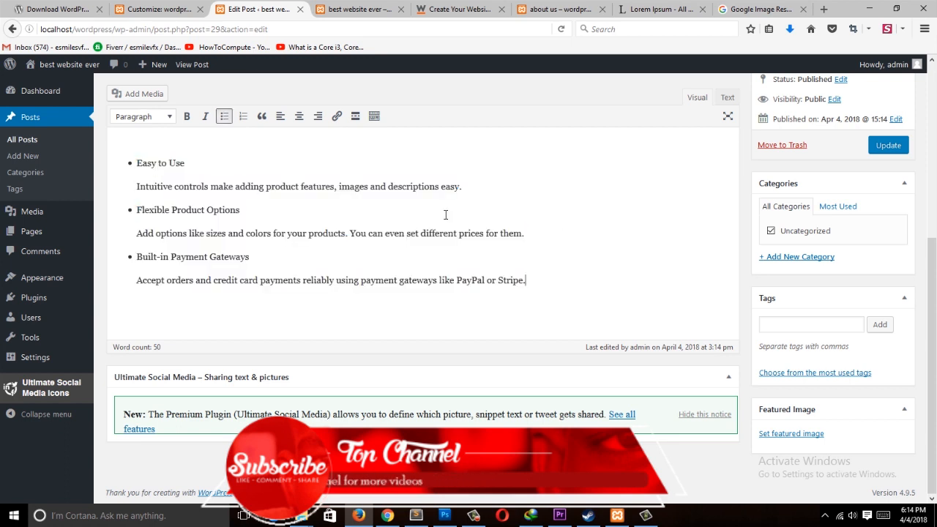
{"action": "left_click", "coordinate": [725, 98]}
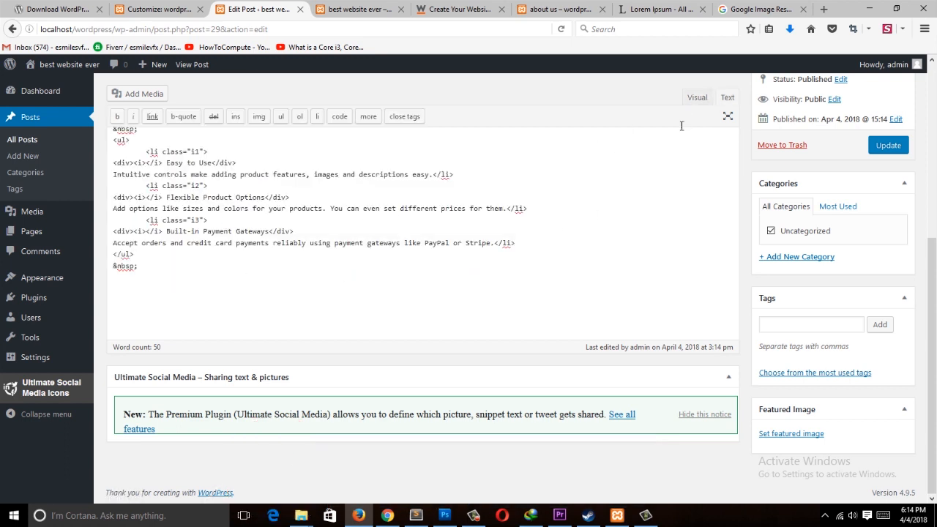
{"action": "left_click", "coordinate": [697, 98]}
{"action": "left_click", "coordinate": [722, 100]}
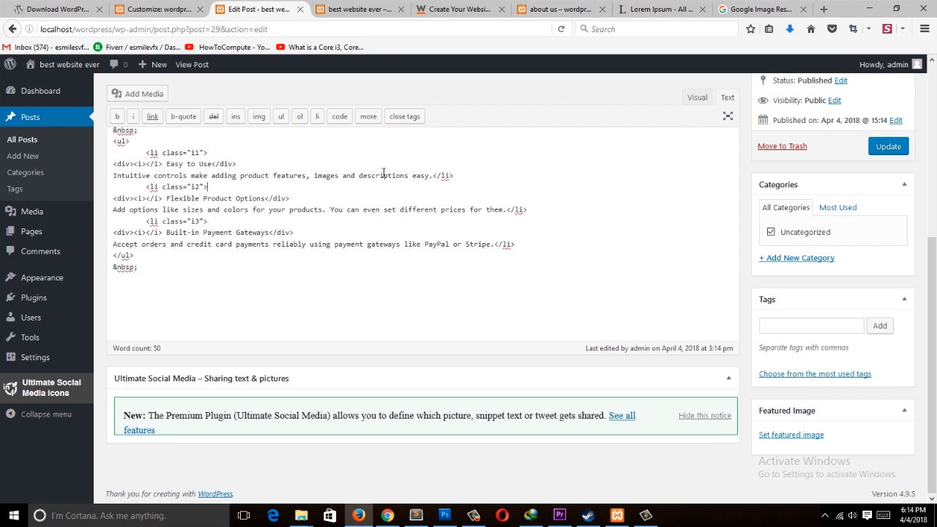
{"action": "left_click", "coordinate": [698, 96]}
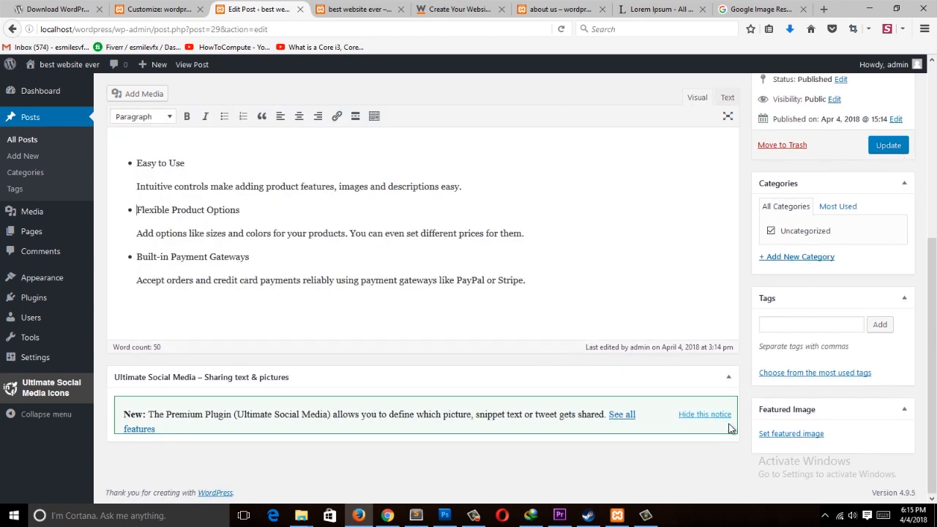
Step: Set the wood texture image from the media library as the featured image and update the post
{"action": "left_click", "coordinate": [790, 434]}
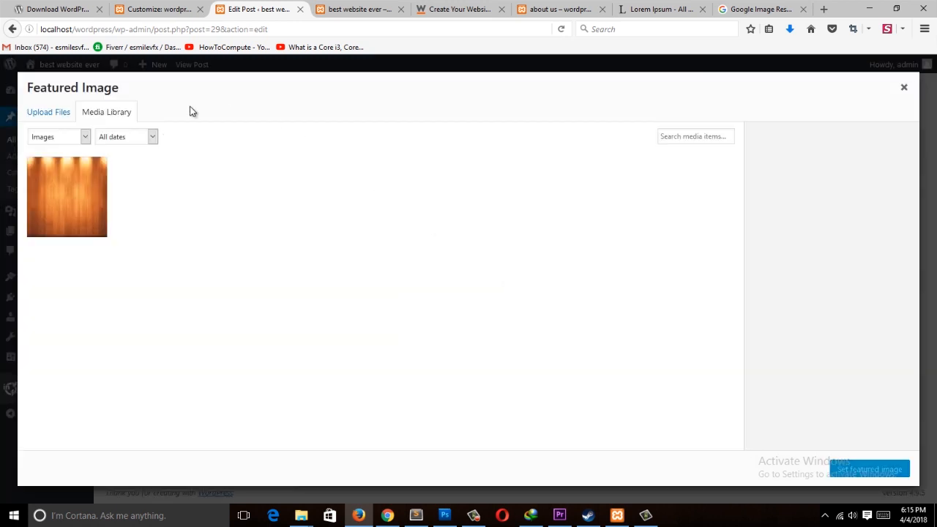
{"action": "left_click", "coordinate": [107, 180]}
{"action": "left_click", "coordinate": [904, 468]}
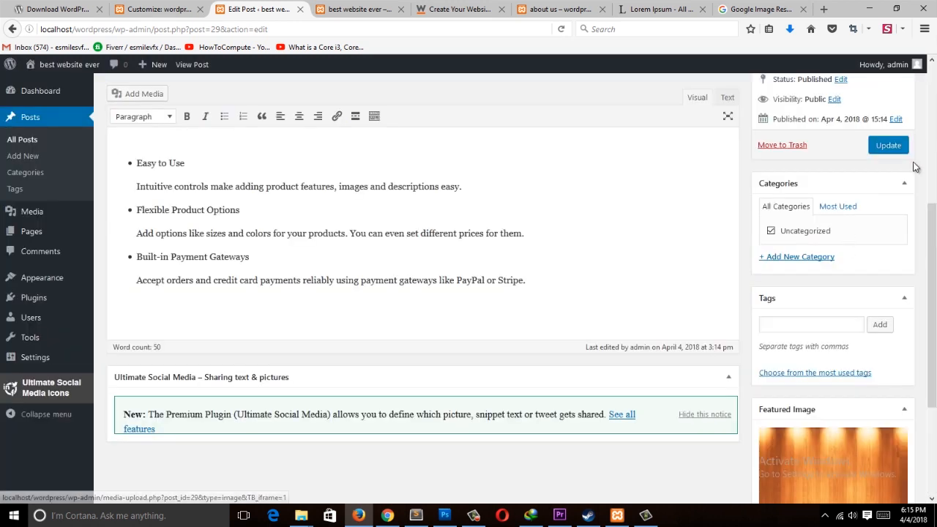
{"action": "left_click", "coordinate": [882, 146]}
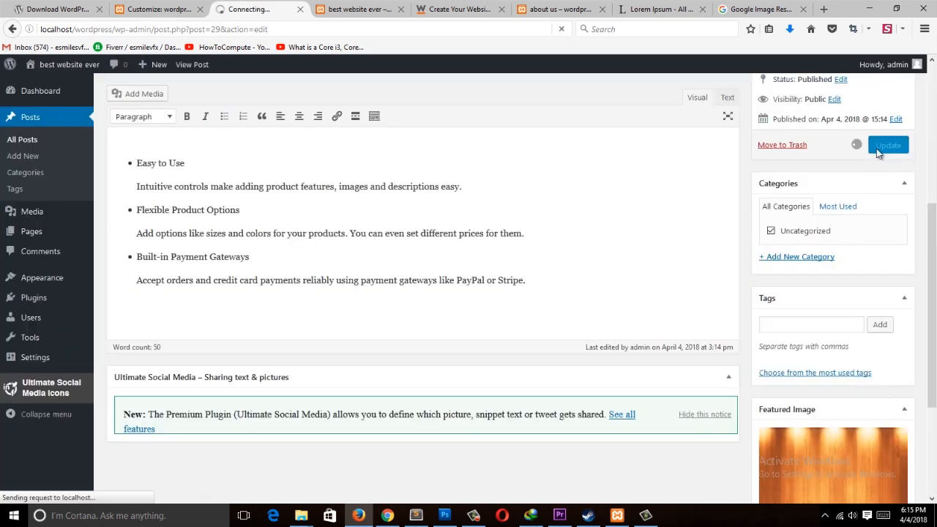
Step: Reload the site's front page in its browser tab
{"action": "left_click", "coordinate": [352, 15]}
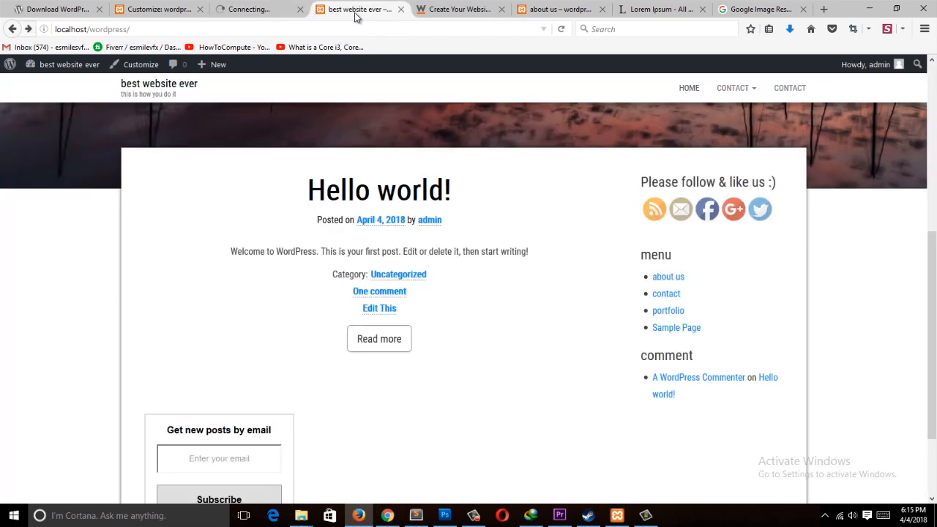
{"action": "left_click", "coordinate": [277, 15]}
{"action": "left_click", "coordinate": [351, 15]}
{"action": "left_click", "coordinate": [341, 27]}
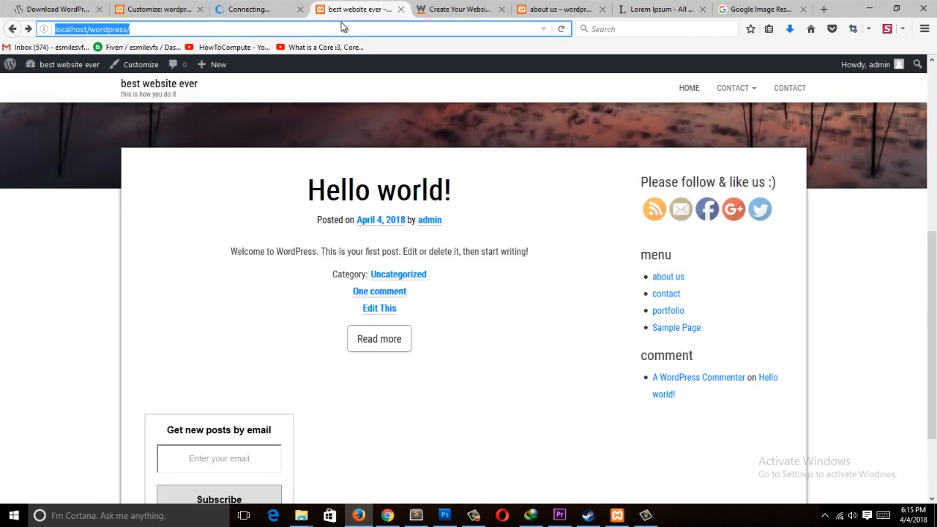
{"action": "key", "text": "Return"}
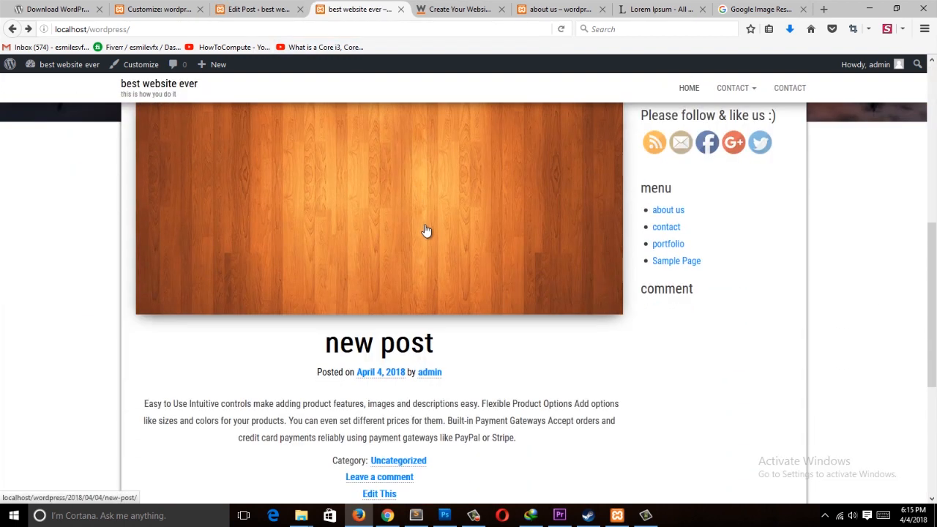
Step: Open the new post from the front page and submit the comment "cxvxcvxcvx" on it
{"action": "left_click", "coordinate": [432, 260]}
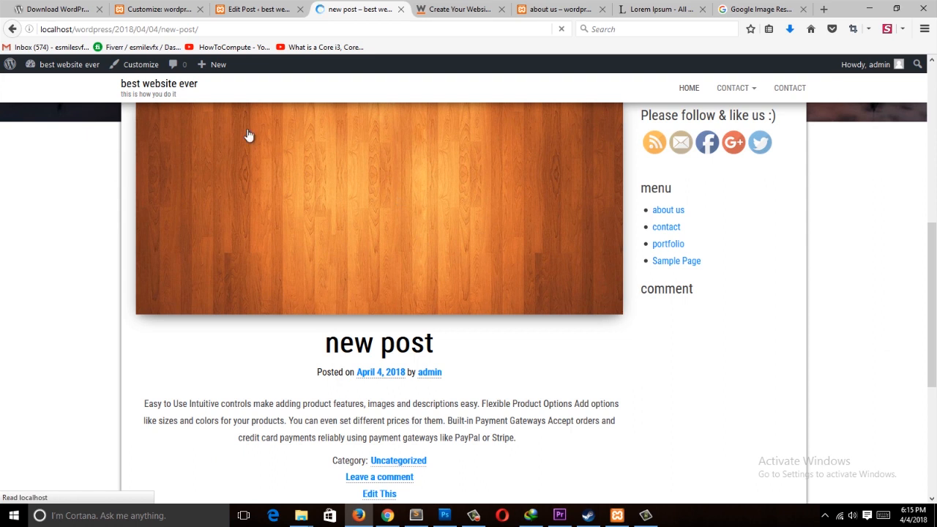
{"action": "scroll", "coordinate": [292, 276], "scroll_direction": "down", "scroll_amount": 5}
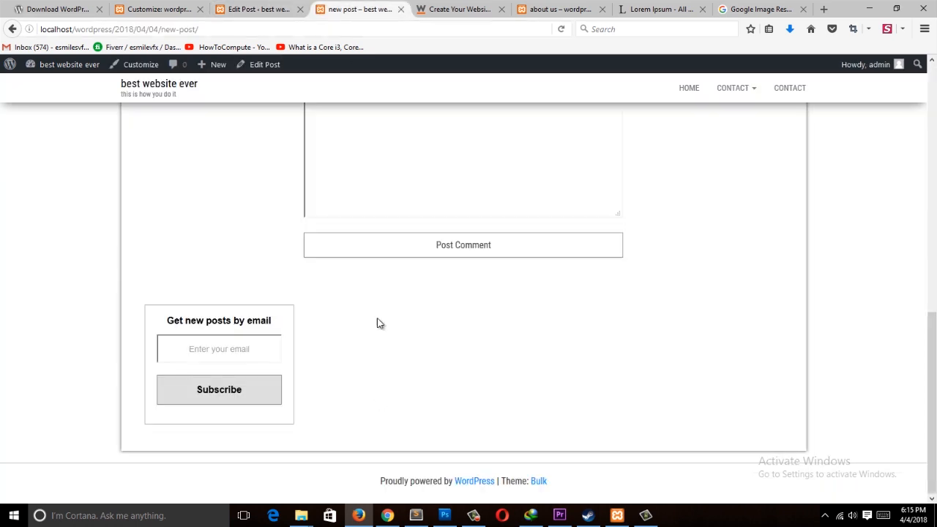
{"action": "scroll", "coordinate": [394, 218], "scroll_direction": "up", "scroll_amount": 5}
{"action": "scroll", "coordinate": [375, 389], "scroll_direction": "down", "scroll_amount": 5}
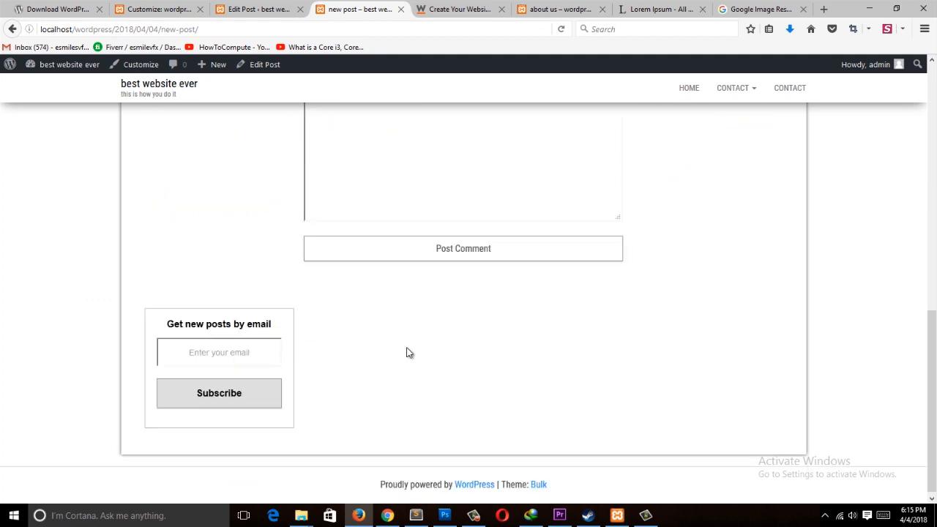
{"action": "left_click", "coordinate": [445, 244]}
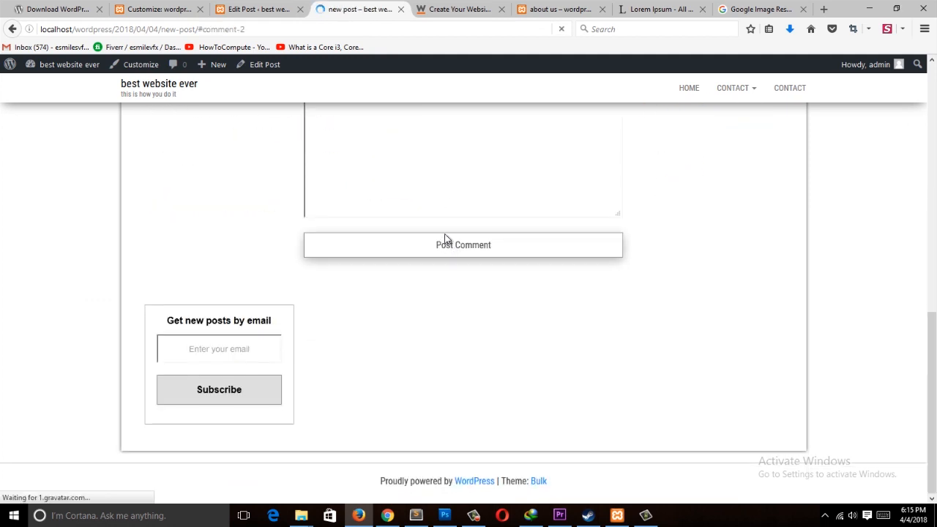
Step: Review the posted comment on the post and in the Comments admin screen
{"action": "left_click", "coordinate": [257, 9]}
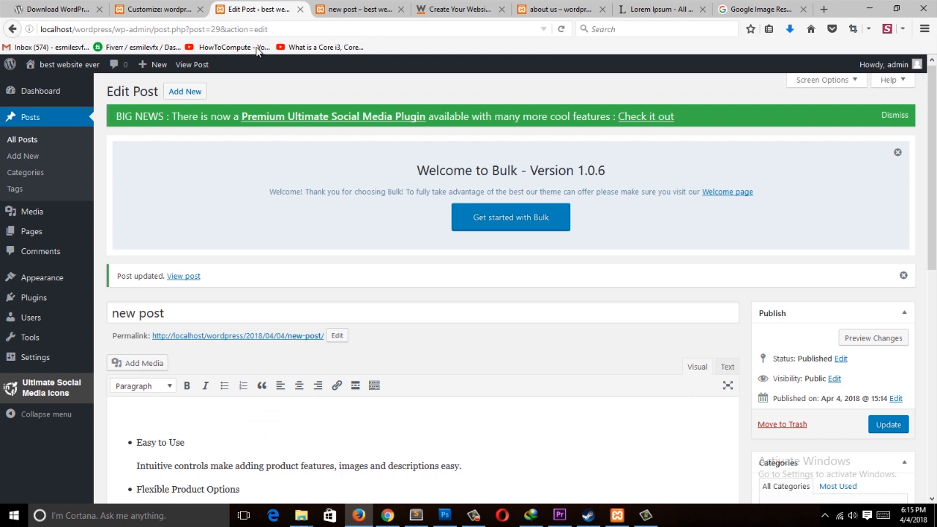
{"action": "left_click", "coordinate": [358, 9]}
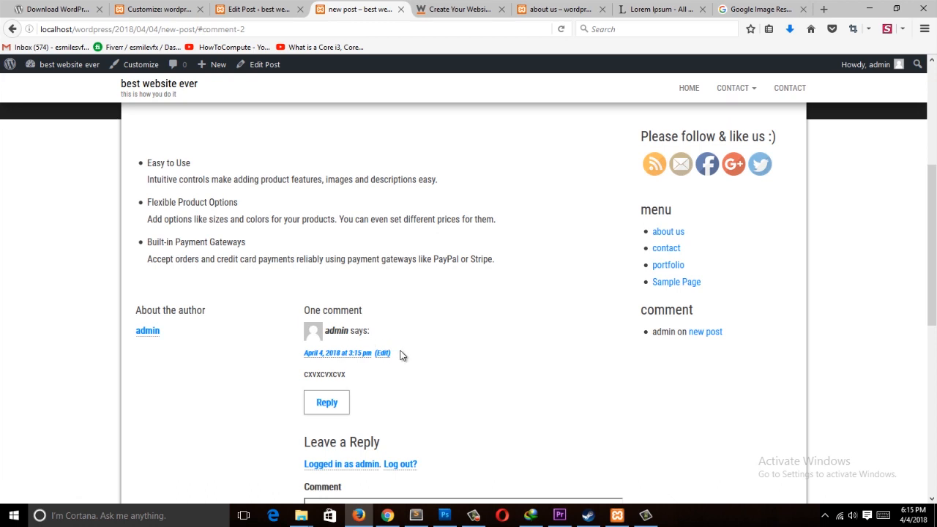
{"action": "left_click", "coordinate": [257, 9]}
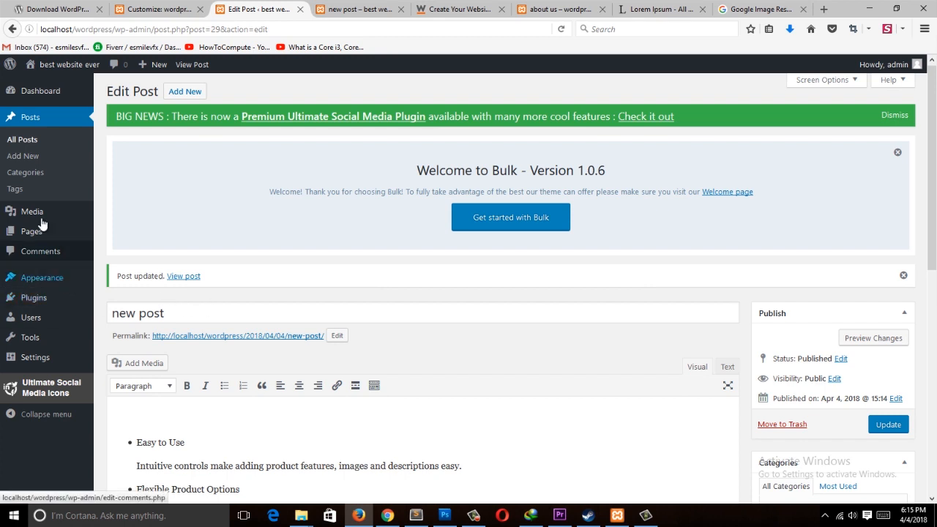
{"action": "left_click", "coordinate": [38, 251]}
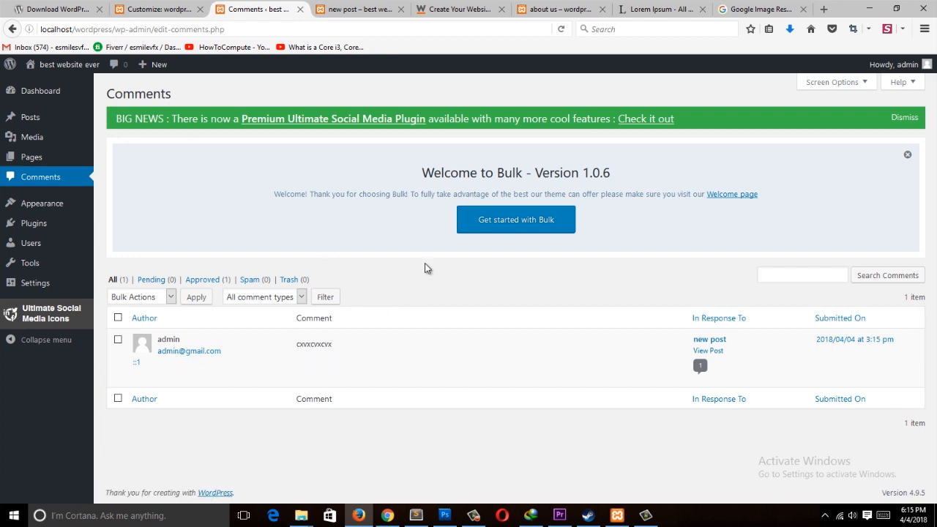
Step: Open the Add New User form and enter the username editor
{"action": "left_click", "coordinate": [358, 9]}
{"action": "left_click", "coordinate": [282, 6]}
{"action": "mouse_move", "coordinate": [164, 359]}
{"action": "left_click", "coordinate": [111, 246]}
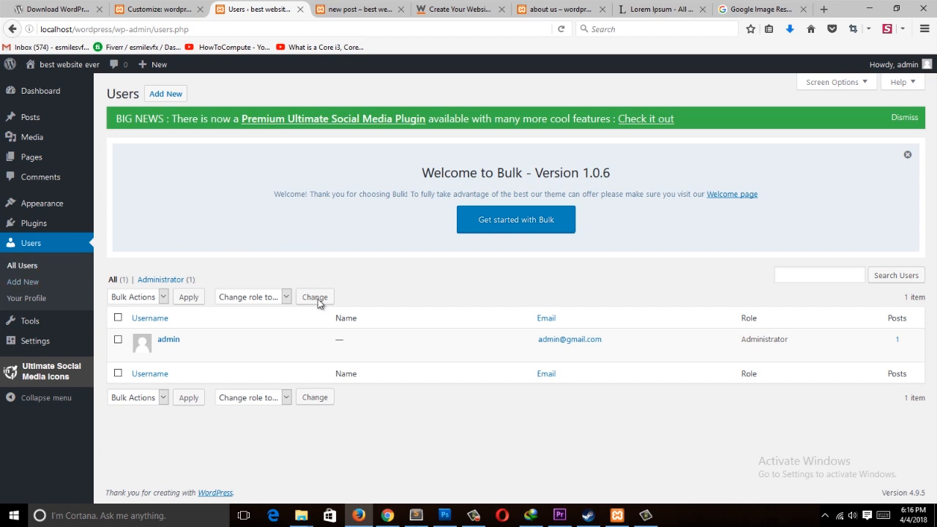
{"action": "left_click", "coordinate": [176, 97]}
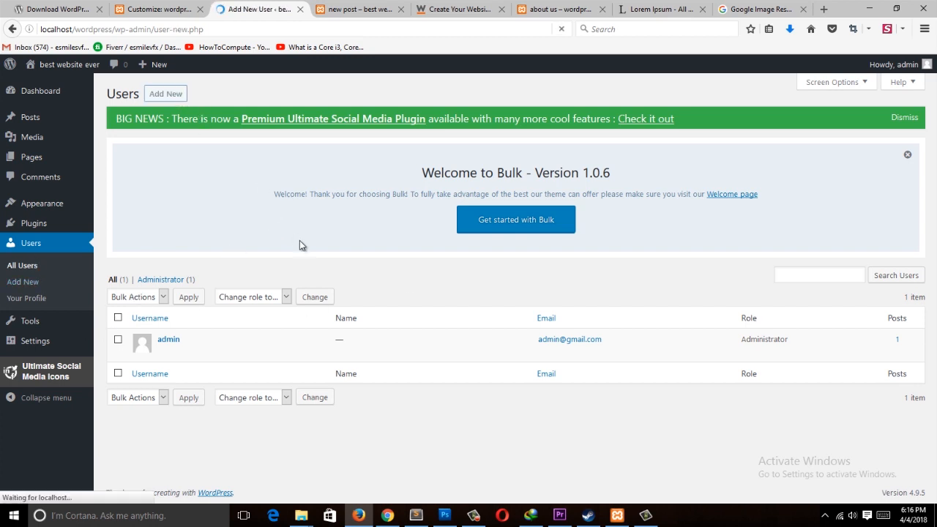
{"action": "scroll", "coordinate": [297, 334], "scroll_direction": "down", "scroll_amount": 1}
{"action": "scroll", "coordinate": [297, 334], "scroll_direction": "down", "scroll_amount": 3}
{"action": "left_click", "coordinate": [301, 171]}
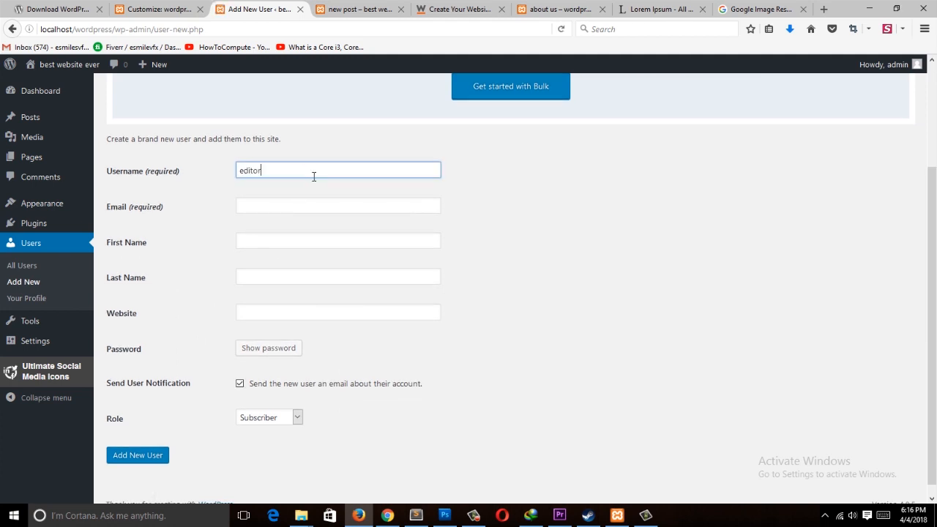
Step: Fill in the new user's e-mail address, first name and last name, and generate a password
{"action": "left_click", "coordinate": [269, 207]}
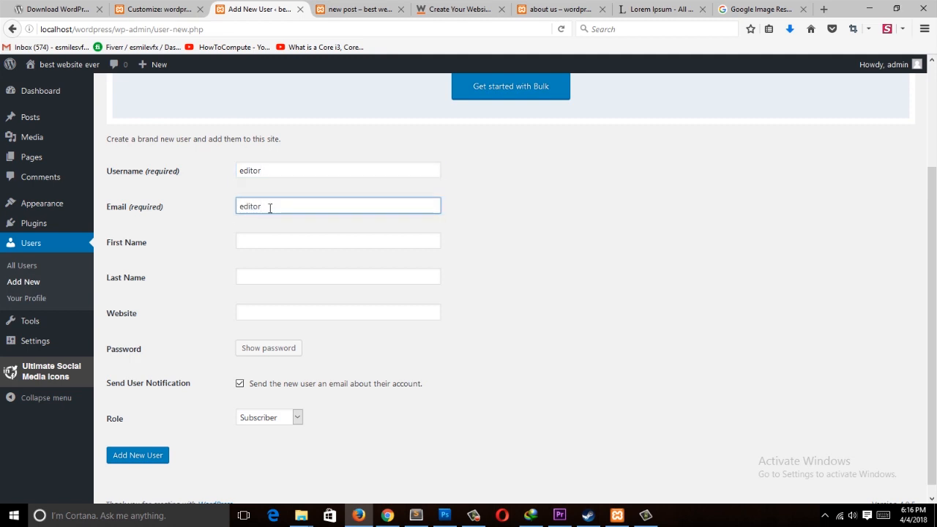
{"action": "left_click", "coordinate": [291, 241]}
{"action": "type", "text": "sfsdfsd"}
{"action": "left_click", "coordinate": [318, 206]}
{"action": "left_click", "coordinate": [324, 281]}
{"action": "type", "text": "sdfsd"}
{"action": "key", "text": "Tab"}
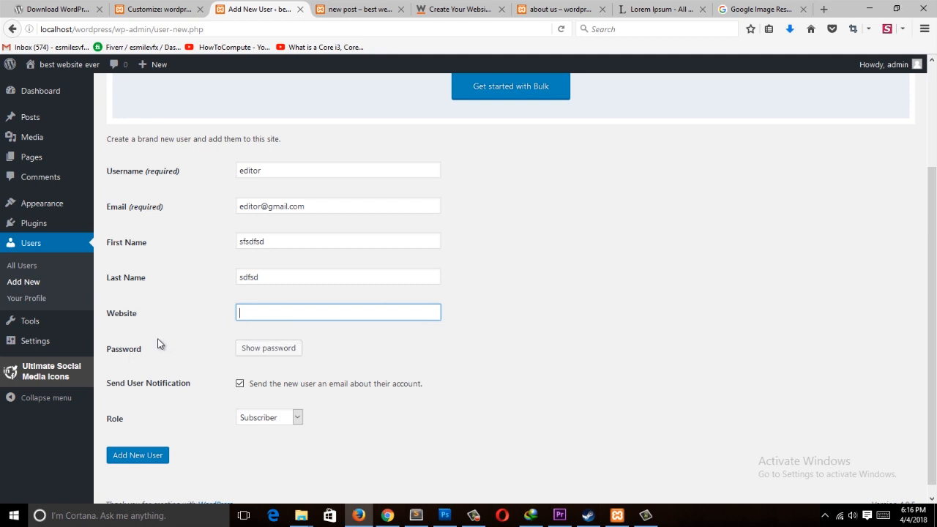
{"action": "left_click", "coordinate": [291, 348]}
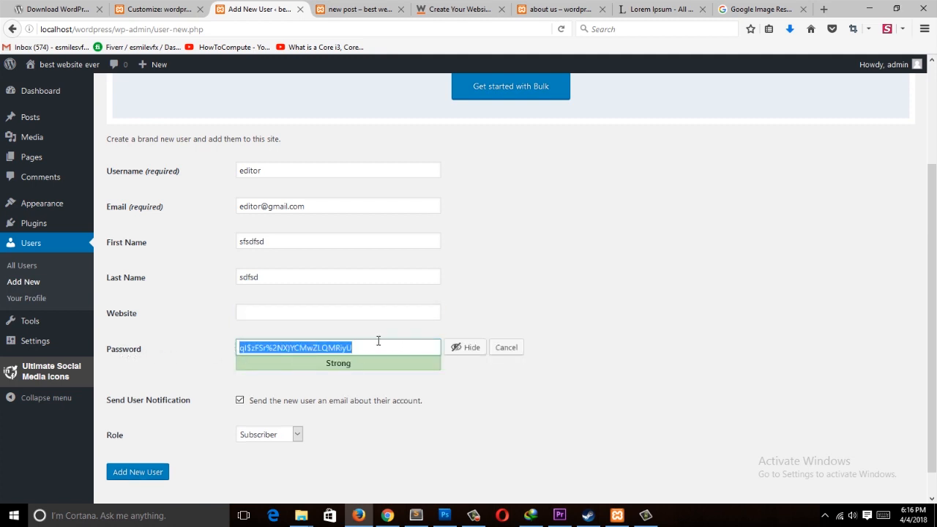
Step: Add the new user with the Subscriber role
{"action": "scroll", "coordinate": [308, 356], "scroll_direction": "down", "scroll_amount": 1}
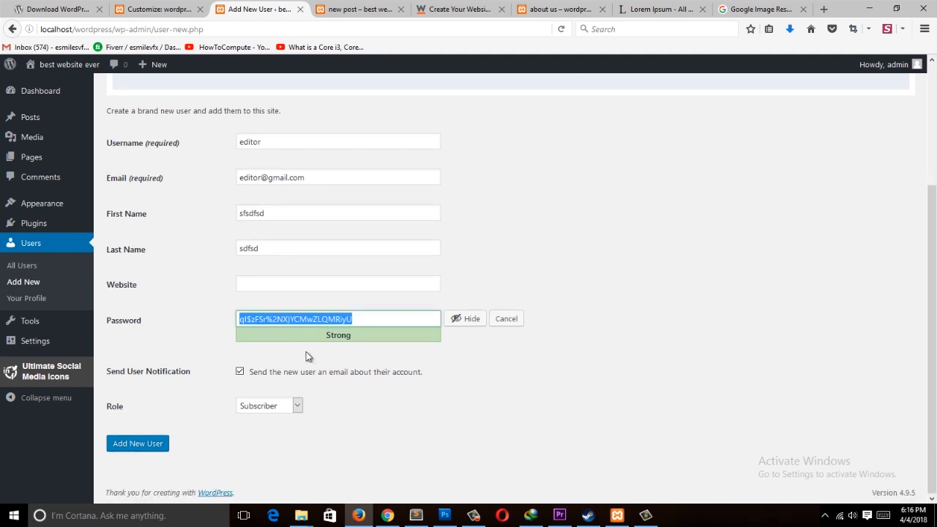
{"action": "left_click", "coordinate": [282, 190]}
{"action": "left_click", "coordinate": [299, 176]}
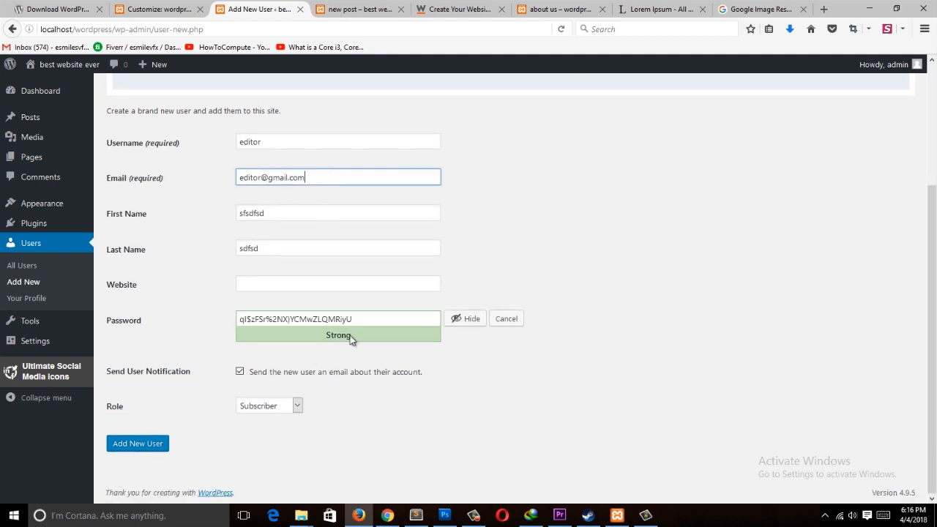
{"action": "triple_click", "coordinate": [254, 176]}
{"action": "left_click", "coordinate": [297, 178]}
{"action": "left_click", "coordinate": [269, 405]}
{"action": "key", "text": "Escape"}
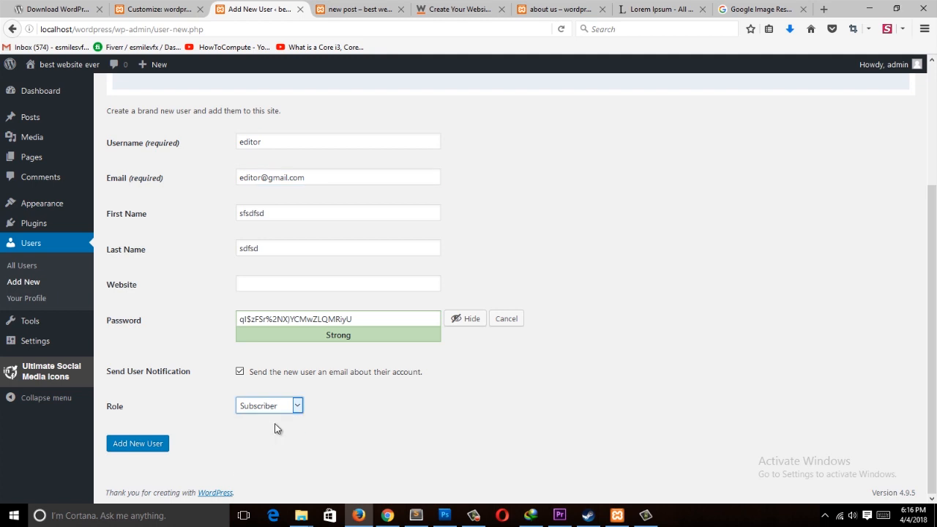
{"action": "left_click", "coordinate": [156, 445]}
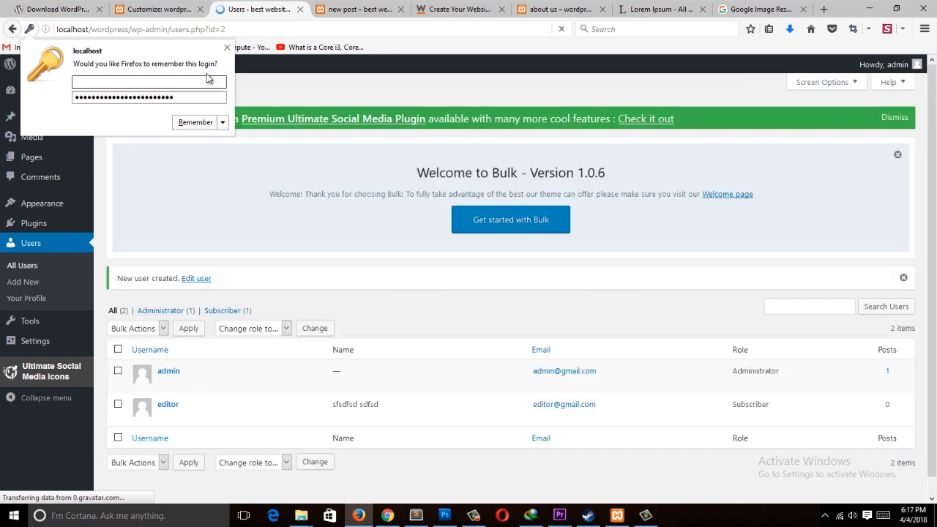
Step: Dismiss the browser's offer to remember the login
{"action": "left_click", "coordinate": [226, 48]}
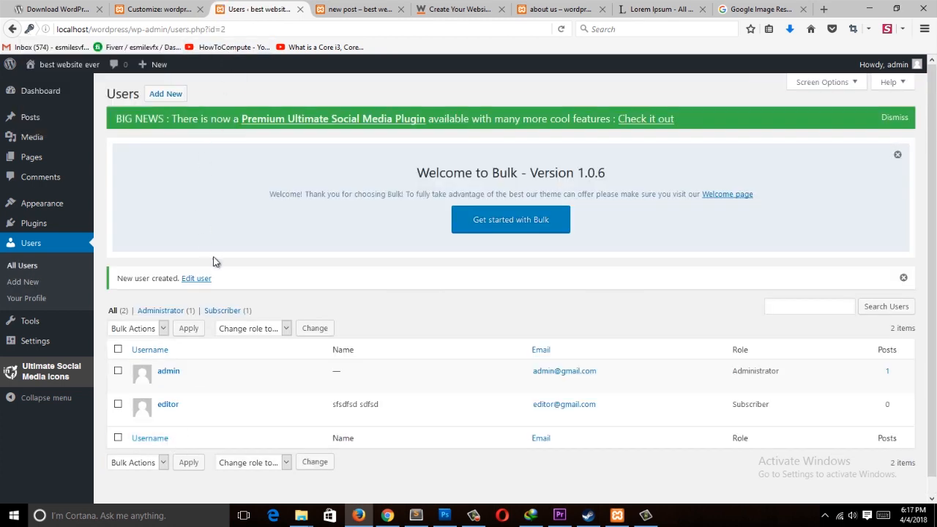
{"action": "double_click", "coordinate": [179, 30]}
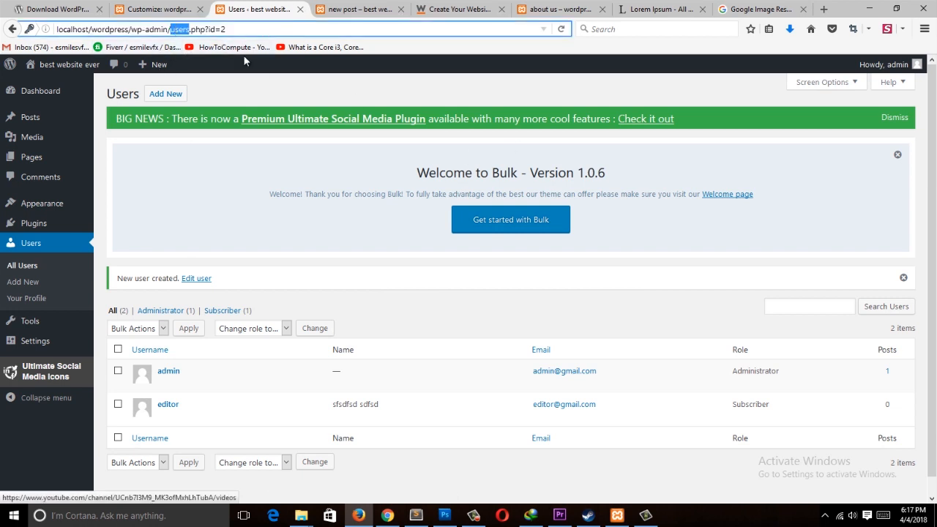
{"action": "left_click", "coordinate": [923, 29]}
{"action": "left_click", "coordinate": [314, 290]}
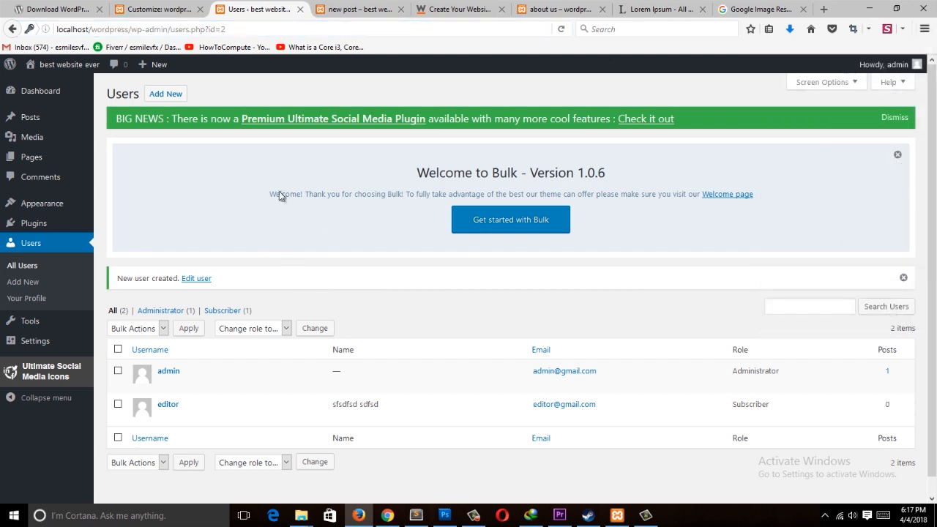
Step: Switch to Chrome and open localhost/wordpress/wp-admin in a new tab
{"action": "left_click", "coordinate": [388, 515]}
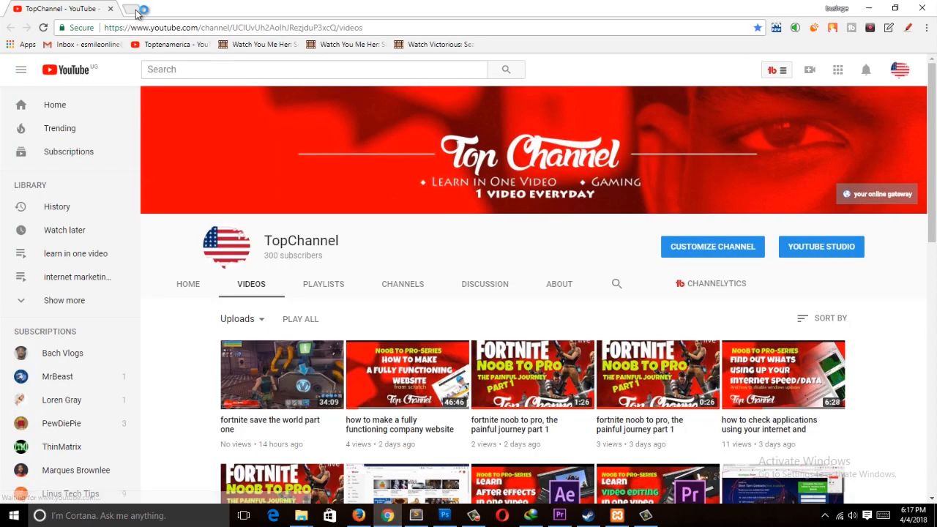
{"action": "left_click", "coordinate": [133, 10]}
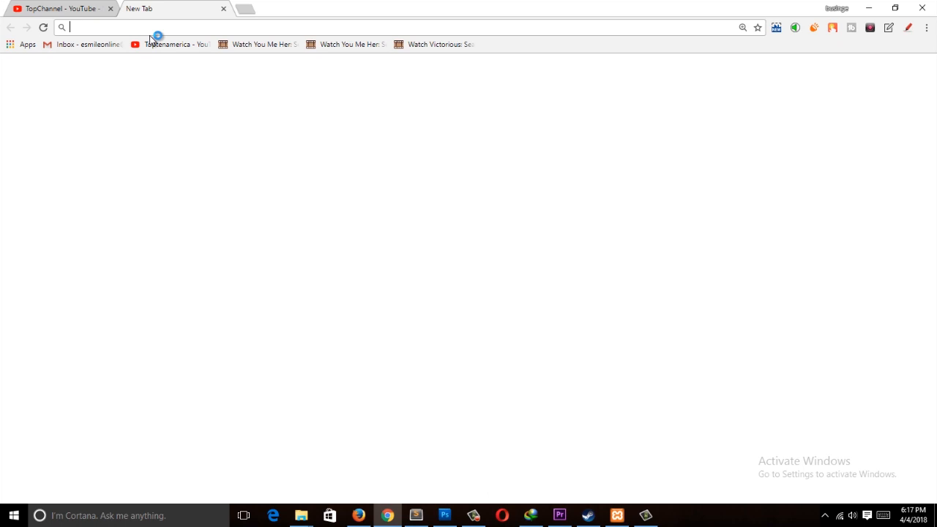
{"action": "type", "text": "localhos"}
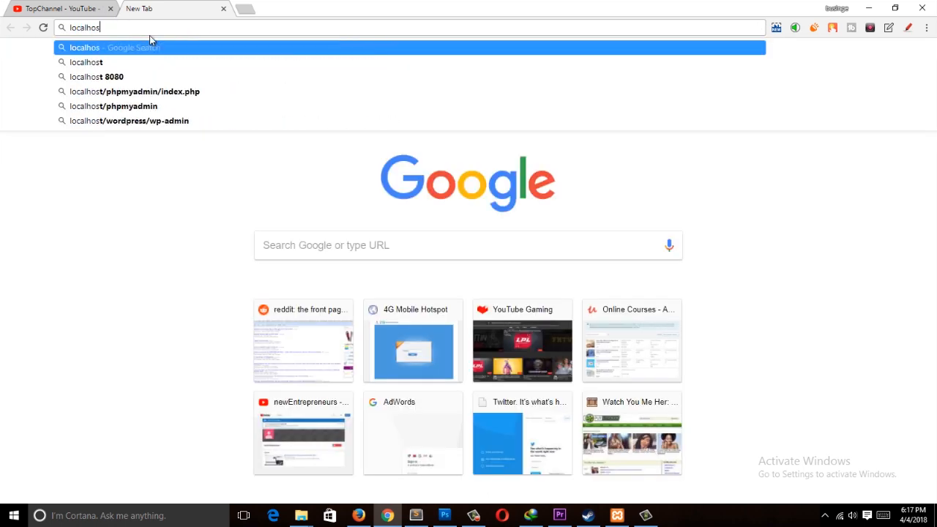
{"action": "type", "text": "t/word"}
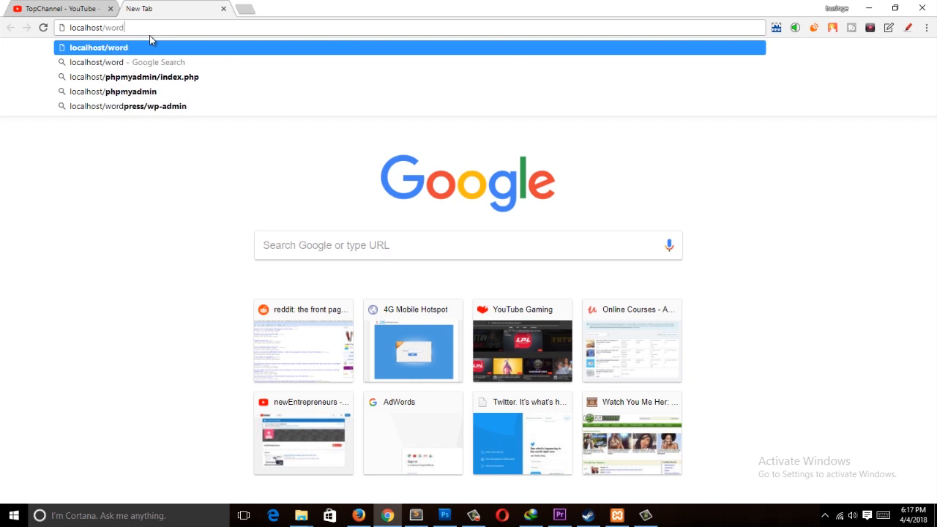
{"action": "type", "text": "o"}
{"action": "key", "text": "BackSpace"}
{"action": "type", "text": "press"}
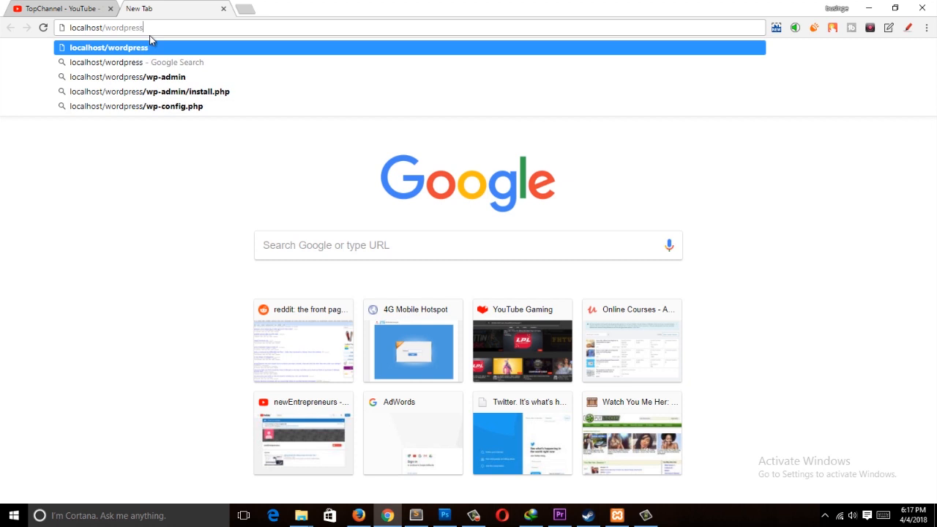
{"action": "type", "text": "/wp-"}
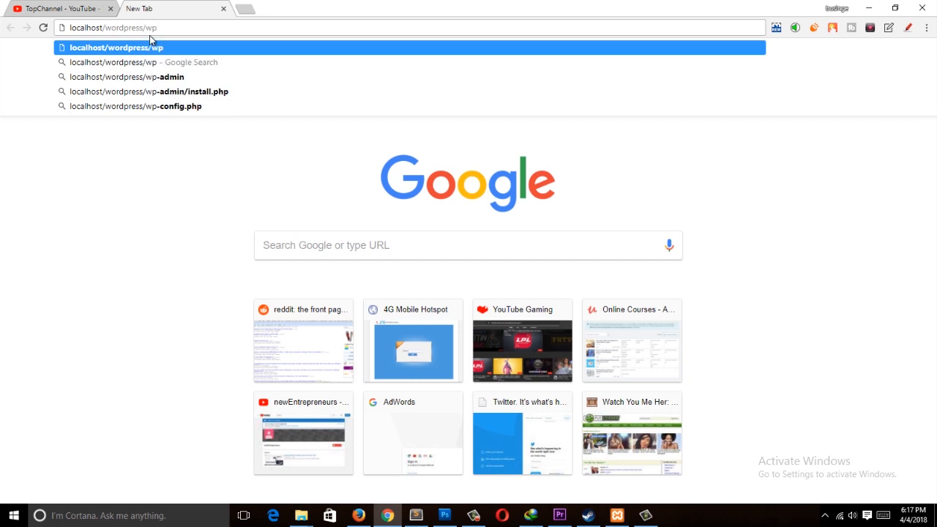
{"action": "type", "text": "admin"}
{"action": "key", "text": "Return"}
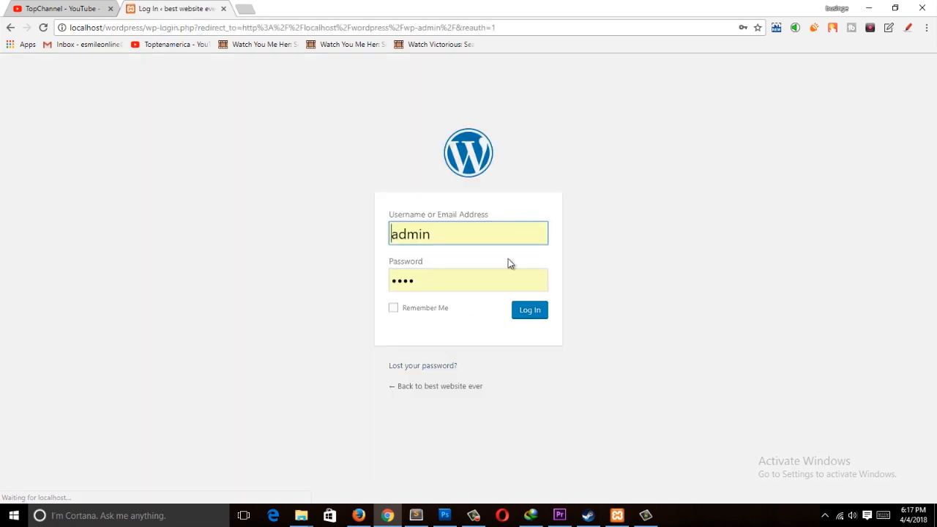
Step: Enter the username editor on the login form
{"action": "left_click", "coordinate": [456, 232]}
{"action": "double_click", "coordinate": [456, 232]}
{"action": "type", "text": "eid"}
{"action": "key", "text": "BackSpace"}
{"action": "key", "text": "BackSpace"}
{"action": "type", "text": "dito"}
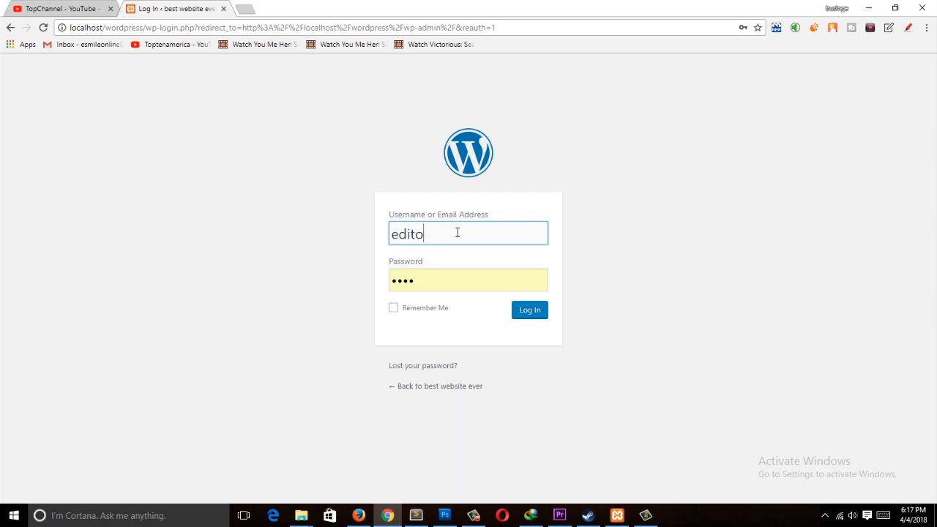
Step: Switch to Firefox, open the editor user's profile, generate a new password and update the user
{"action": "left_click", "coordinate": [359, 516]}
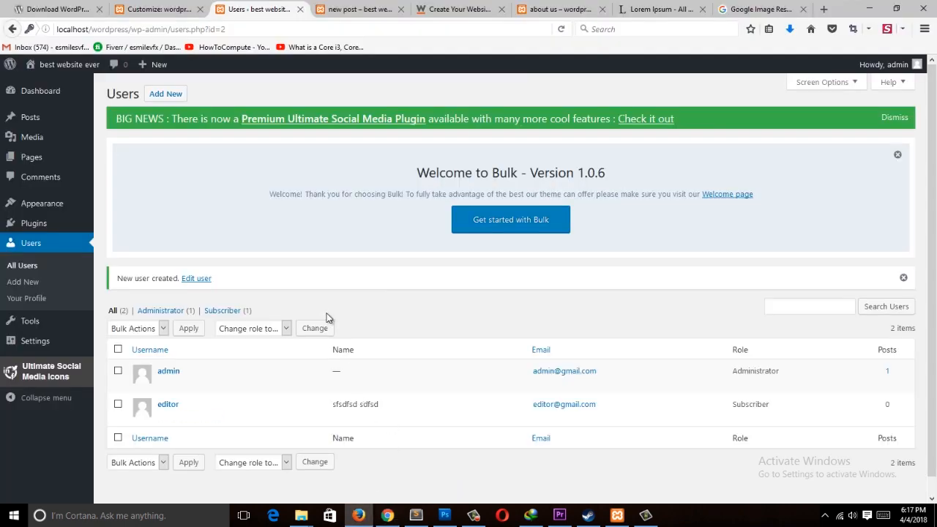
{"action": "scroll", "coordinate": [169, 368], "scroll_direction": "down", "scroll_amount": 1}
{"action": "left_click", "coordinate": [164, 399]}
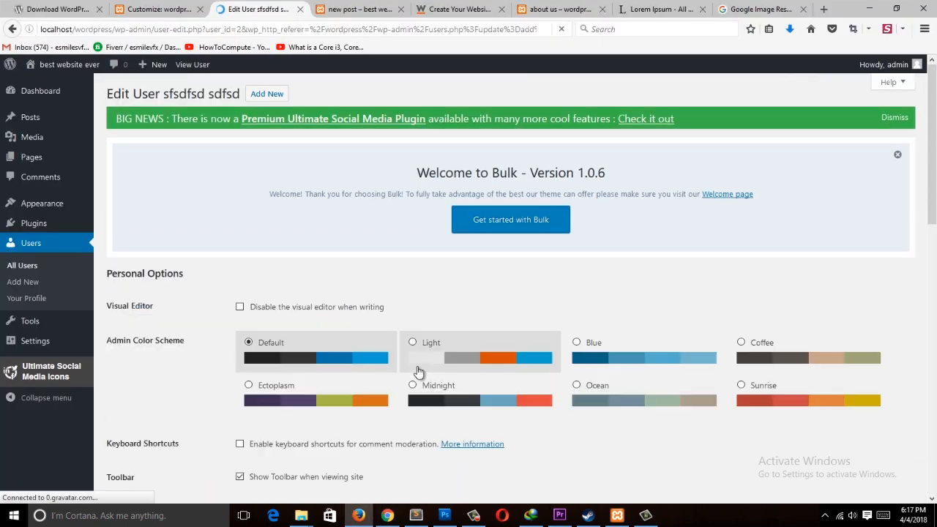
{"action": "scroll", "coordinate": [416, 371], "scroll_direction": "down", "scroll_amount": 4}
{"action": "scroll", "coordinate": [341, 322], "scroll_direction": "down", "scroll_amount": 3}
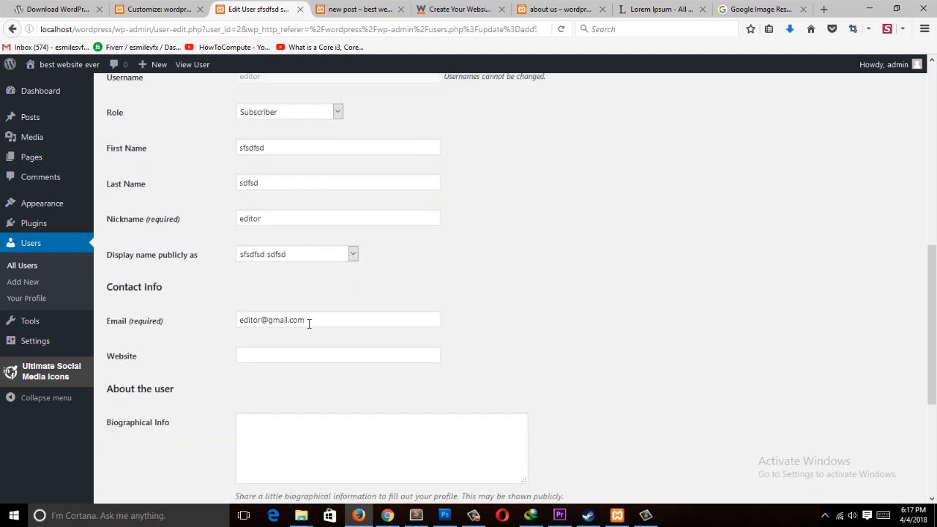
{"action": "scroll", "coordinate": [301, 359], "scroll_direction": "up", "scroll_amount": 3}
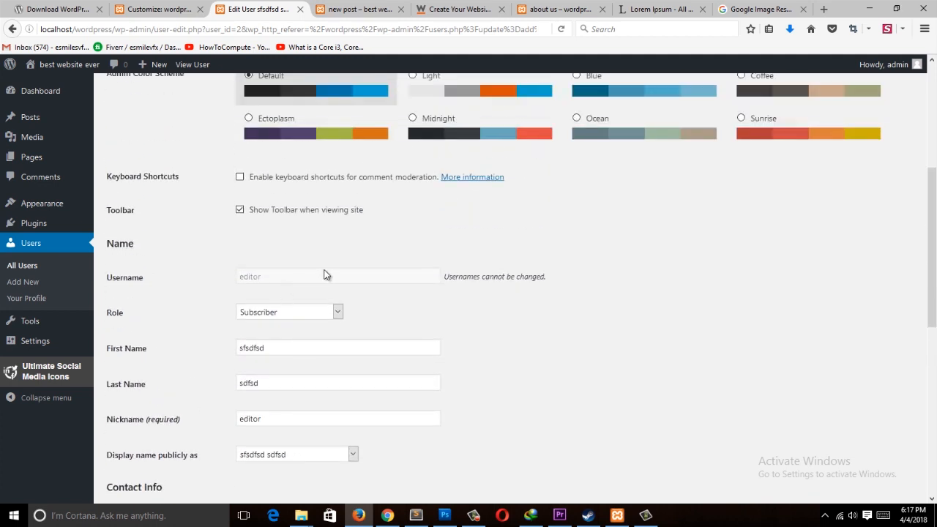
{"action": "scroll", "coordinate": [326, 274], "scroll_direction": "down", "scroll_amount": 6}
{"action": "left_click", "coordinate": [276, 407]}
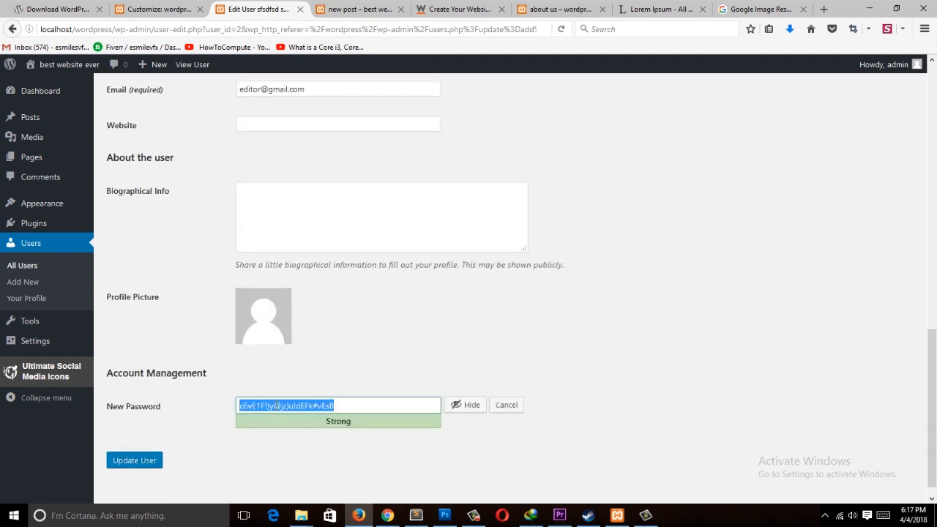
{"action": "left_click", "coordinate": [119, 459]}
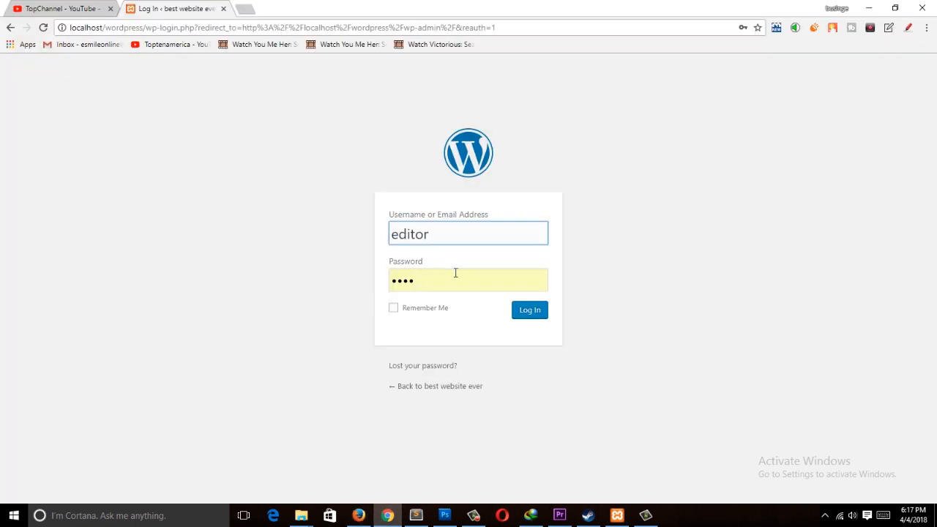
Step: Paste the editor's new password into the login form to sign in as editor
{"action": "left_click", "coordinate": [457, 278]}
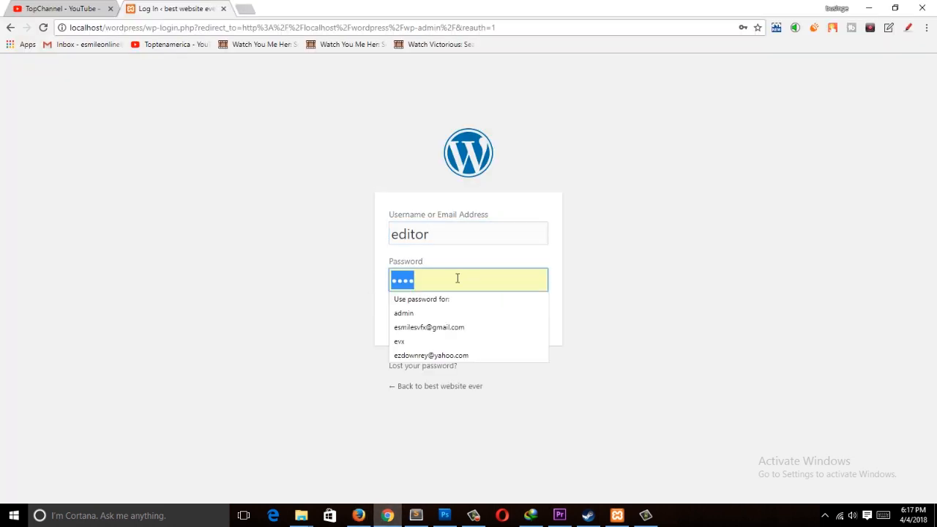
{"action": "key", "text": "ctrl+v"}
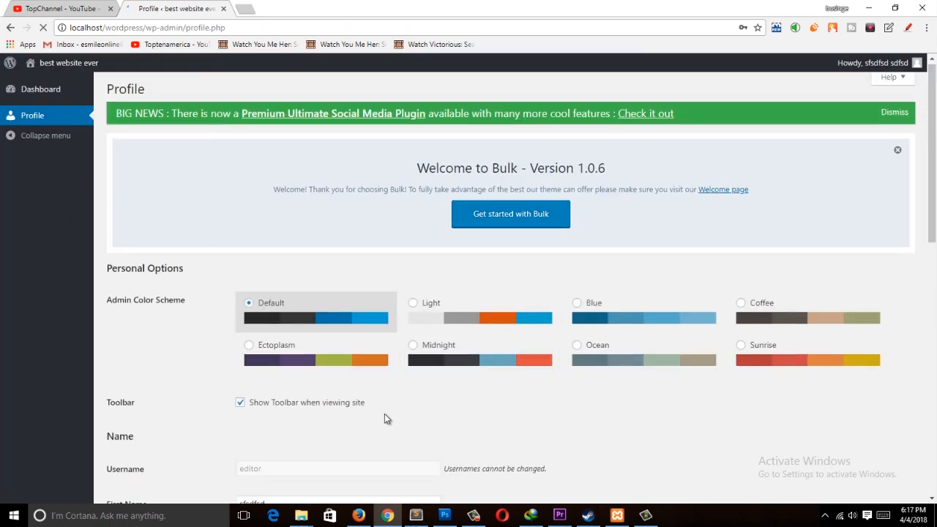
Step: Dismiss Chrome's offer to save the editor's password
{"action": "left_click", "coordinate": [358, 515]}
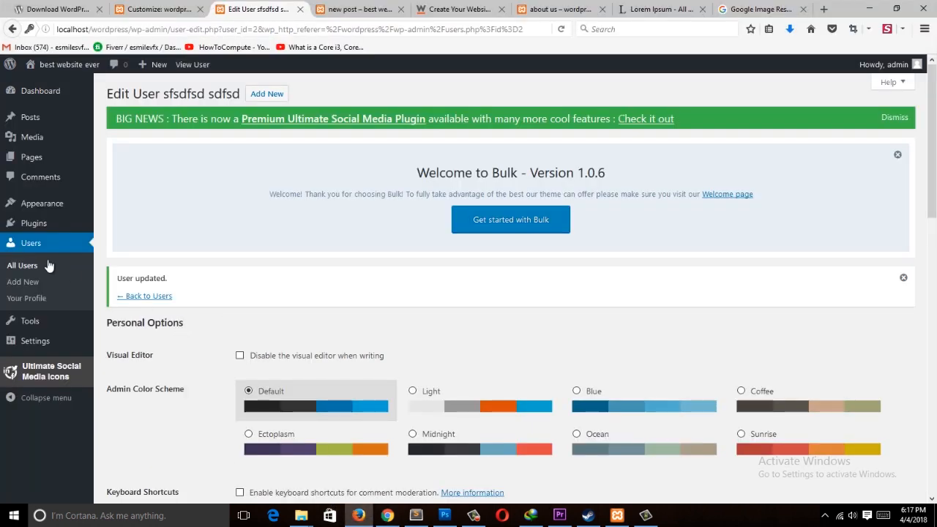
{"action": "scroll", "coordinate": [351, 345], "scroll_direction": "down", "scroll_amount": 5}
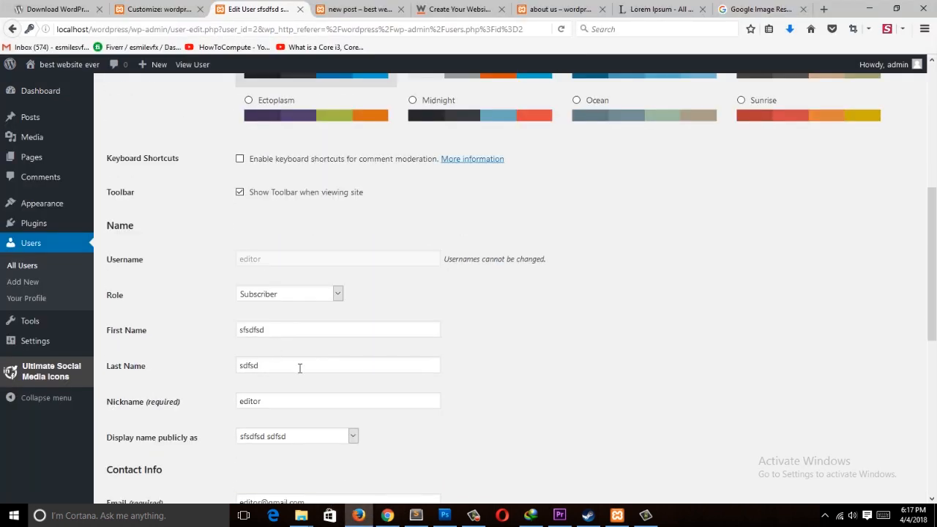
{"action": "left_click", "coordinate": [387, 515]}
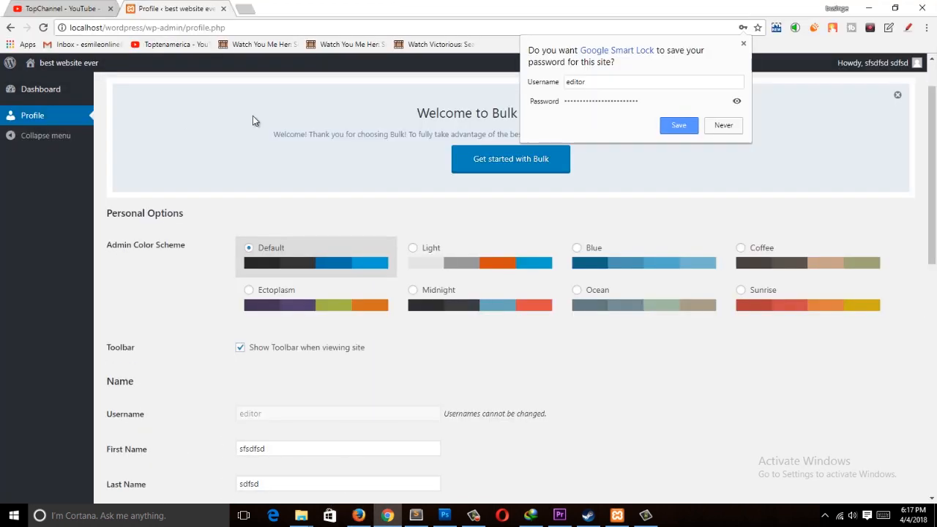
{"action": "left_click", "coordinate": [744, 43]}
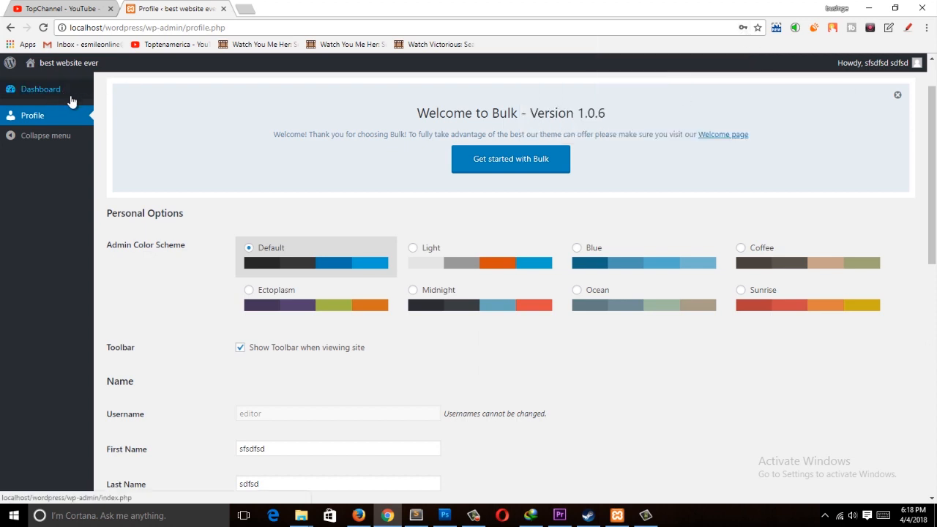
Step: Browse the editor account's Dashboard and Profile pages
{"action": "left_click", "coordinate": [32, 91]}
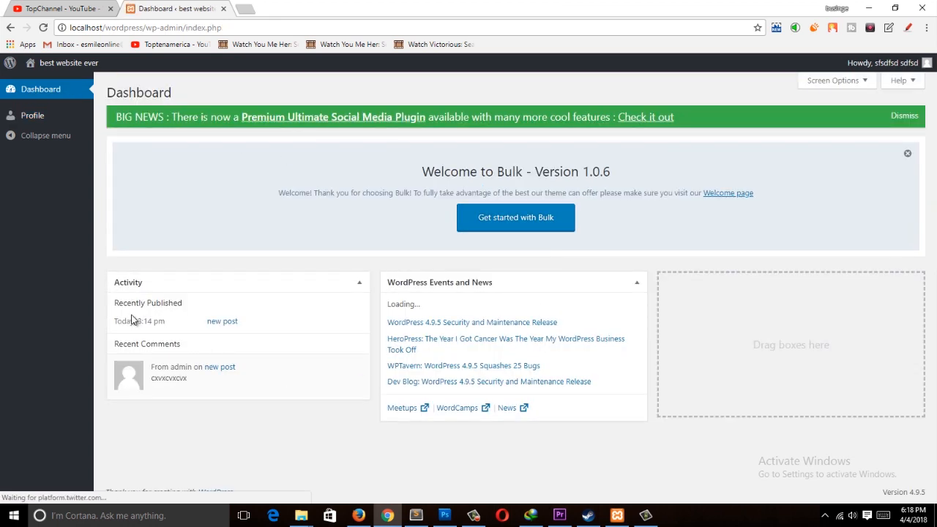
{"action": "left_click", "coordinate": [33, 115]}
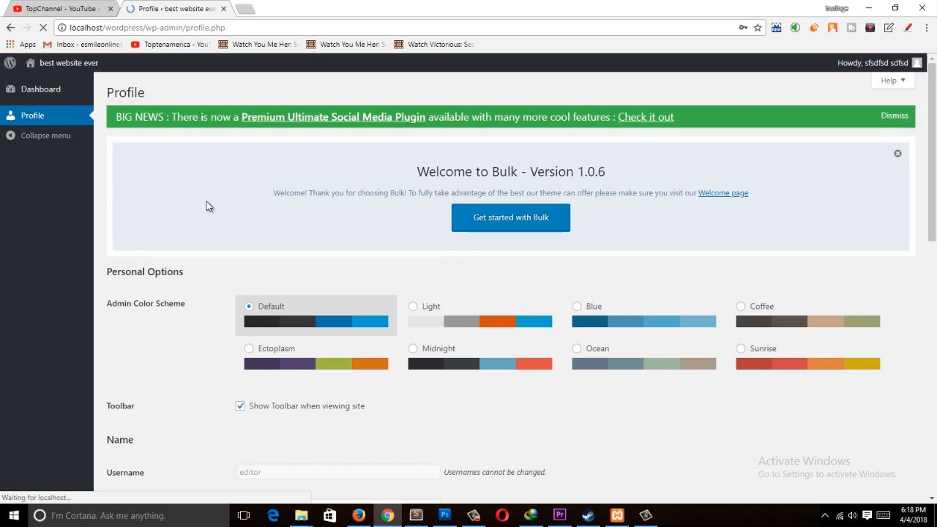
{"action": "scroll", "coordinate": [122, 209], "scroll_direction": "down", "scroll_amount": 1}
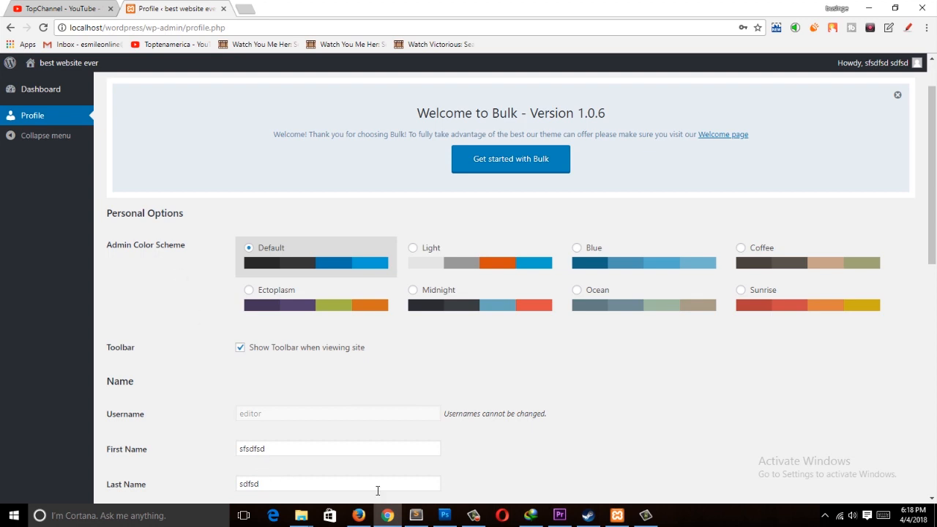
{"action": "scroll", "coordinate": [312, 361], "scroll_direction": "down", "scroll_amount": 5}
{"action": "scroll", "coordinate": [314, 362], "scroll_direction": "up", "scroll_amount": 5}
Step: Switch to Firefox and open the editor user's edit screen from All Users
{"action": "left_click", "coordinate": [387, 515]}
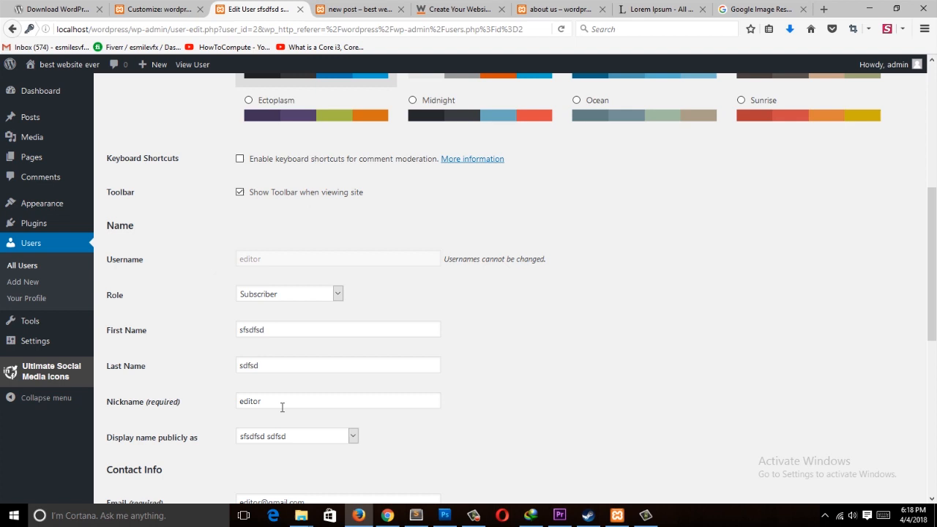
{"action": "scroll", "coordinate": [391, 295], "scroll_direction": "down", "scroll_amount": 6}
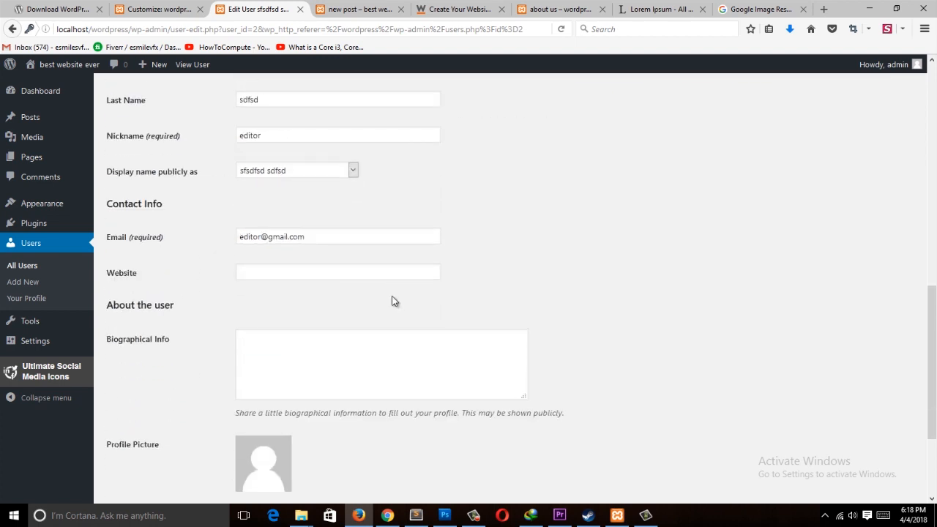
{"action": "scroll", "coordinate": [391, 295], "scroll_direction": "up", "scroll_amount": 3}
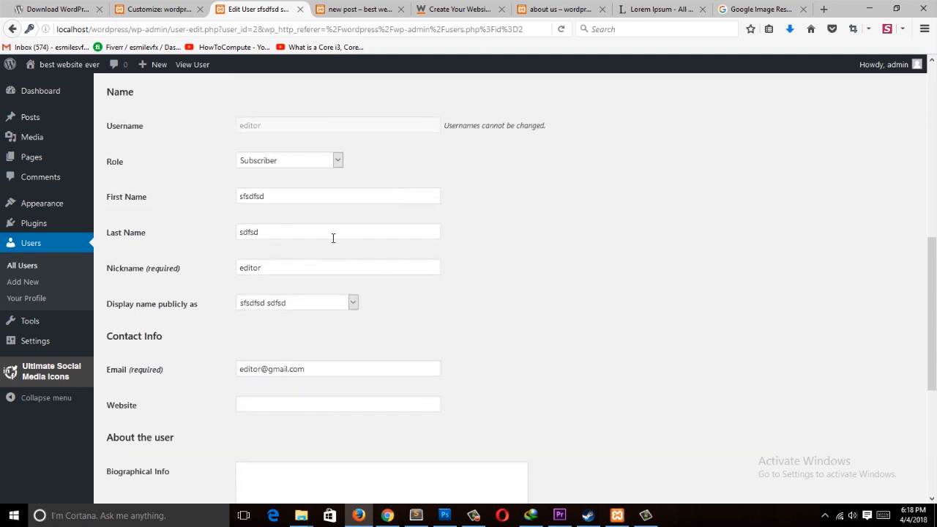
{"action": "left_click", "coordinate": [33, 266]}
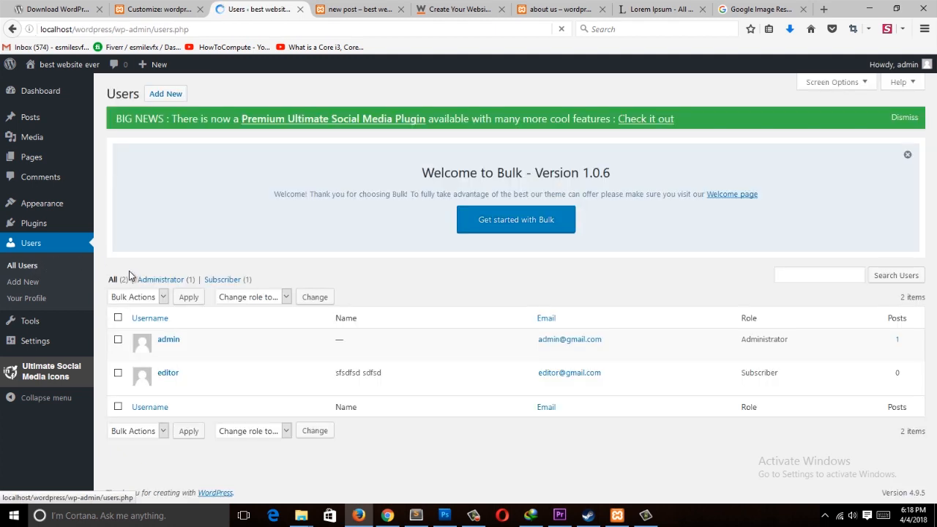
{"action": "left_click", "coordinate": [163, 385]}
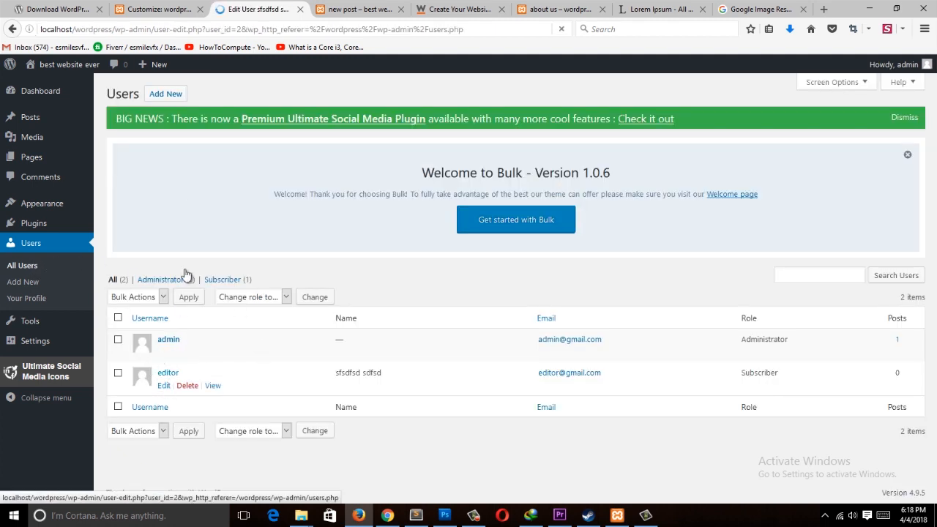
Step: Select the Sunrise admin color scheme on the editor user's edit screen
{"action": "scroll", "coordinate": [215, 226], "scroll_direction": "down", "scroll_amount": 5}
{"action": "scroll", "coordinate": [217, 226], "scroll_direction": "up", "scroll_amount": 4}
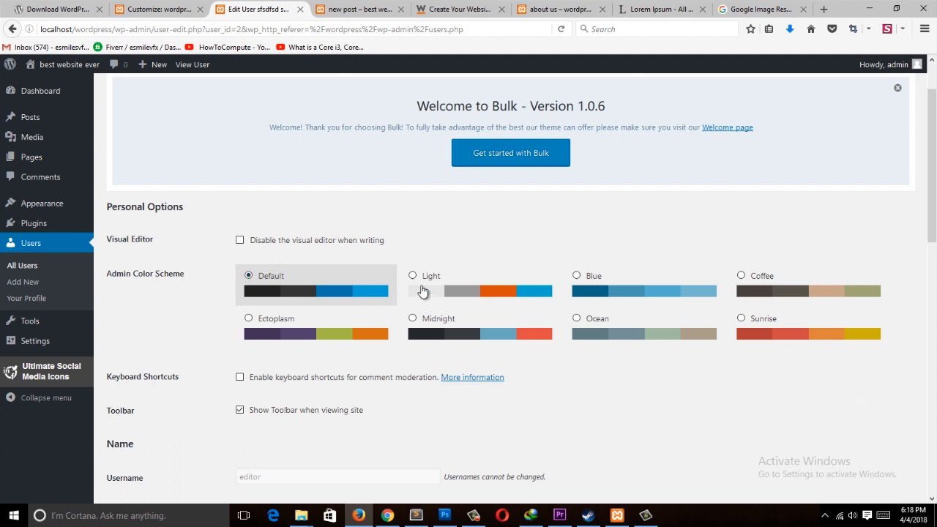
{"action": "left_click", "coordinate": [741, 318]}
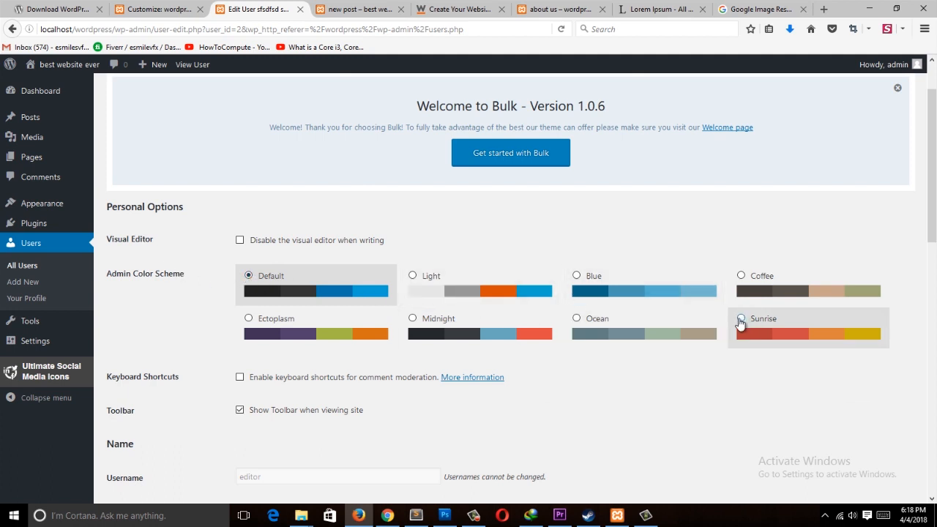
{"action": "scroll", "coordinate": [230, 272], "scroll_direction": "down", "scroll_amount": 5}
{"action": "scroll", "coordinate": [230, 271], "scroll_direction": "up", "scroll_amount": 4}
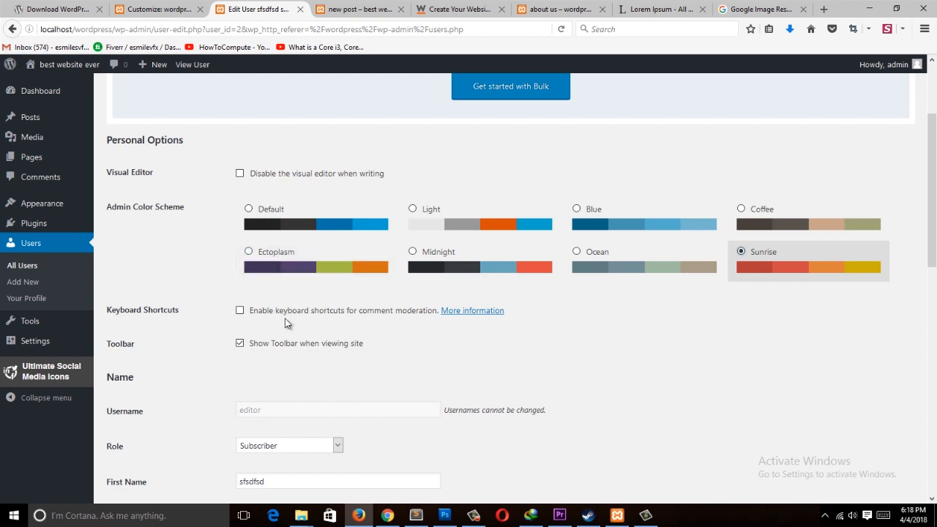
{"action": "scroll", "coordinate": [286, 324], "scroll_direction": "down", "scroll_amount": 3}
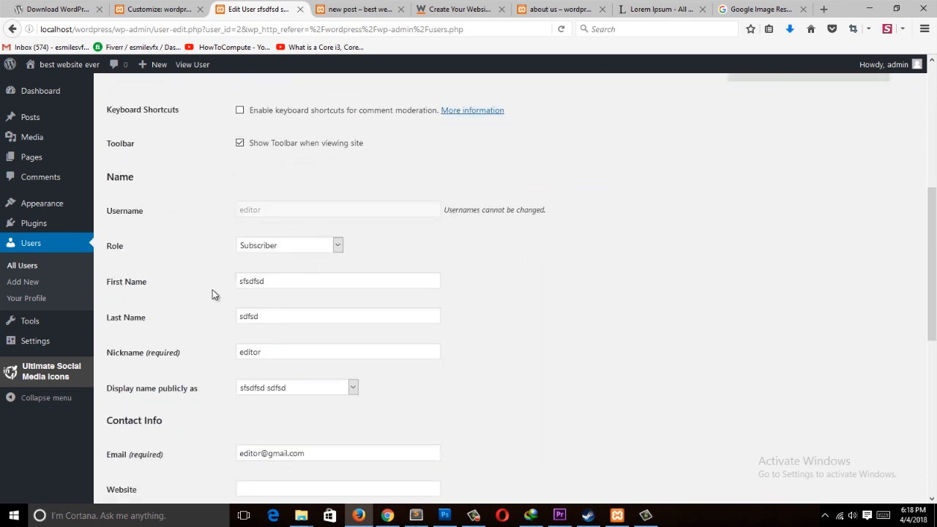
Step: Change the editor user's role to Contributor and update the user
{"action": "left_click", "coordinate": [310, 246]}
{"action": "left_click", "coordinate": [294, 269]}
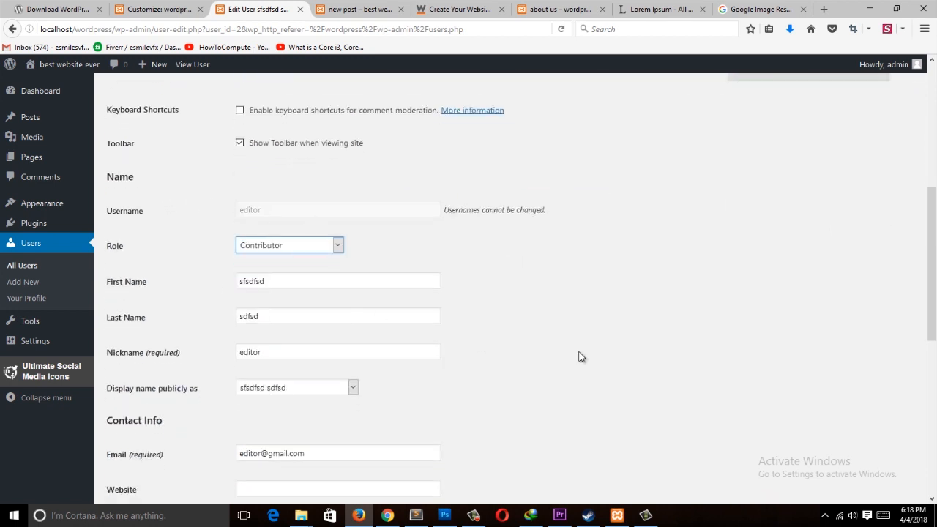
{"action": "scroll", "coordinate": [308, 372], "scroll_direction": "down", "scroll_amount": 4}
{"action": "scroll", "coordinate": [681, 300], "scroll_direction": "down", "scroll_amount": 3}
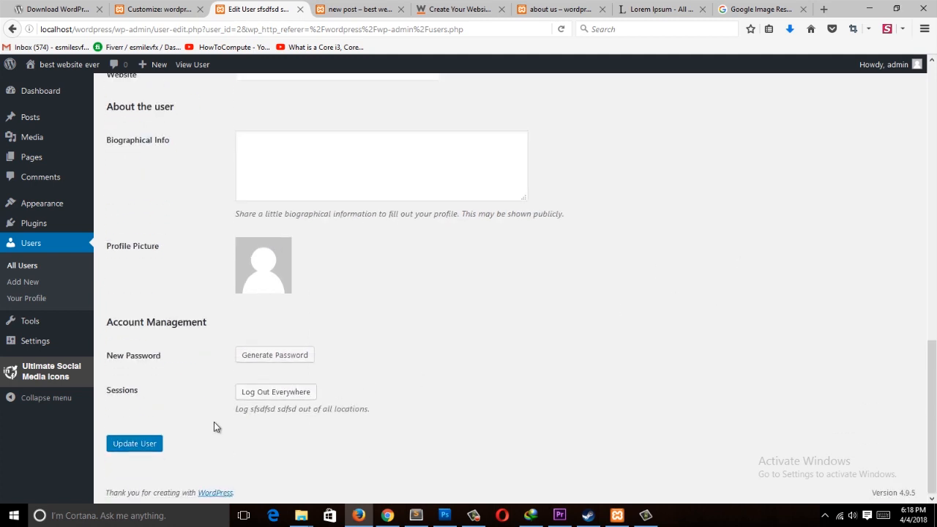
{"action": "left_click", "coordinate": [158, 443]}
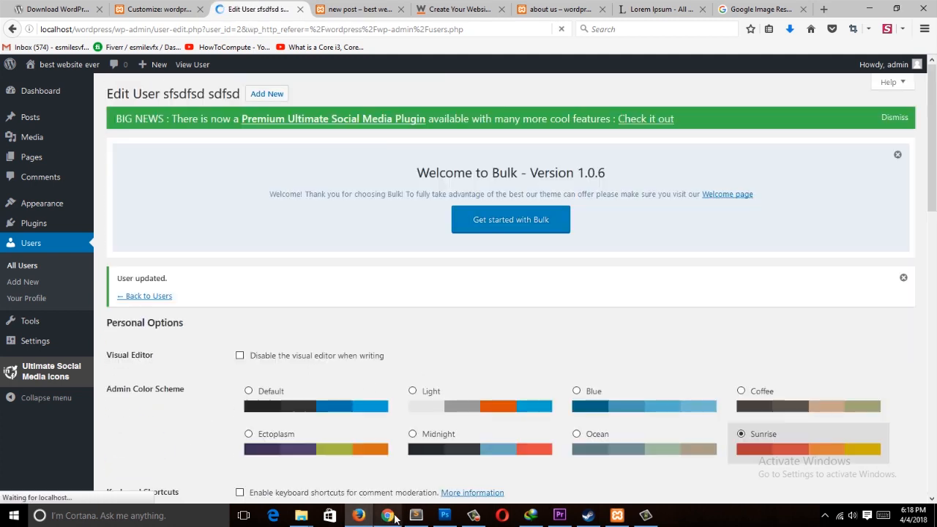
Step: Switch to Chrome, reload as the editor, and browse the Dashboard, Posts and Profile pages
{"action": "left_click", "coordinate": [388, 515]}
{"action": "left_click", "coordinate": [44, 28]}
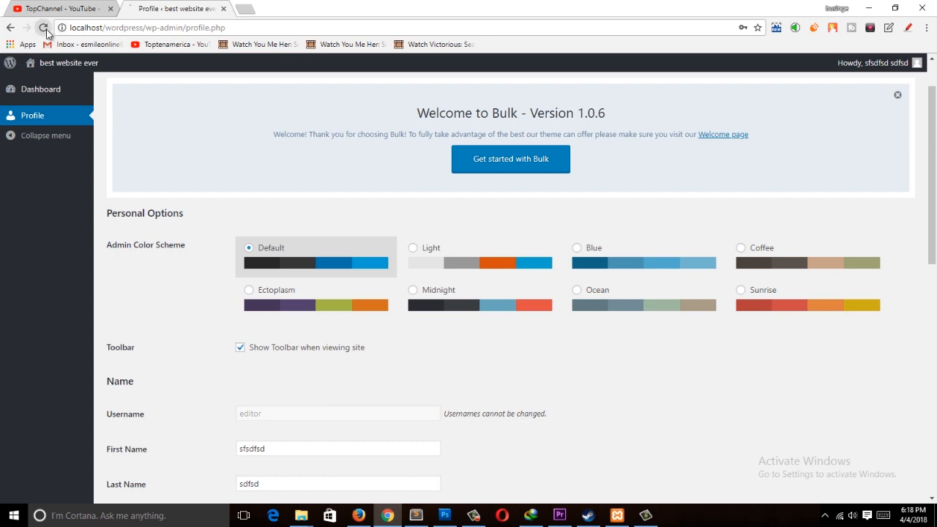
{"action": "scroll", "coordinate": [314, 268], "scroll_direction": "down", "scroll_amount": 3}
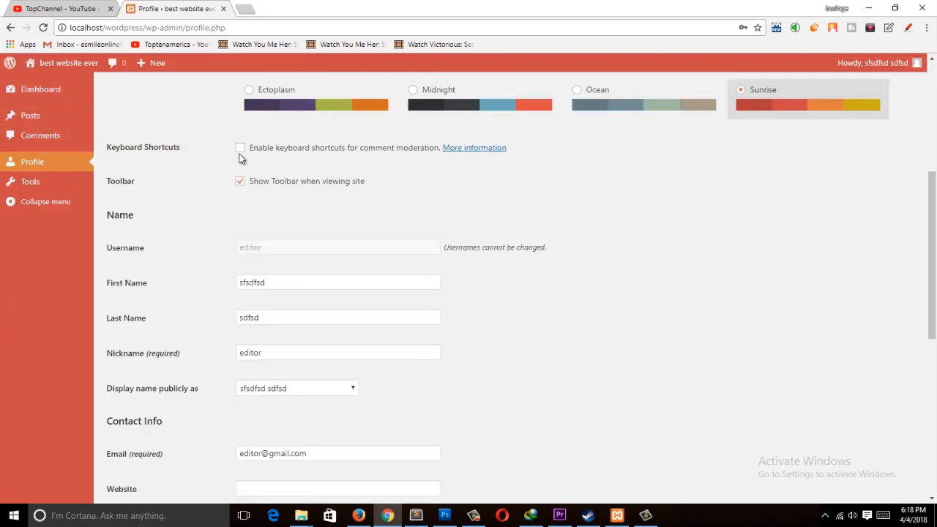
{"action": "left_click", "coordinate": [45, 89]}
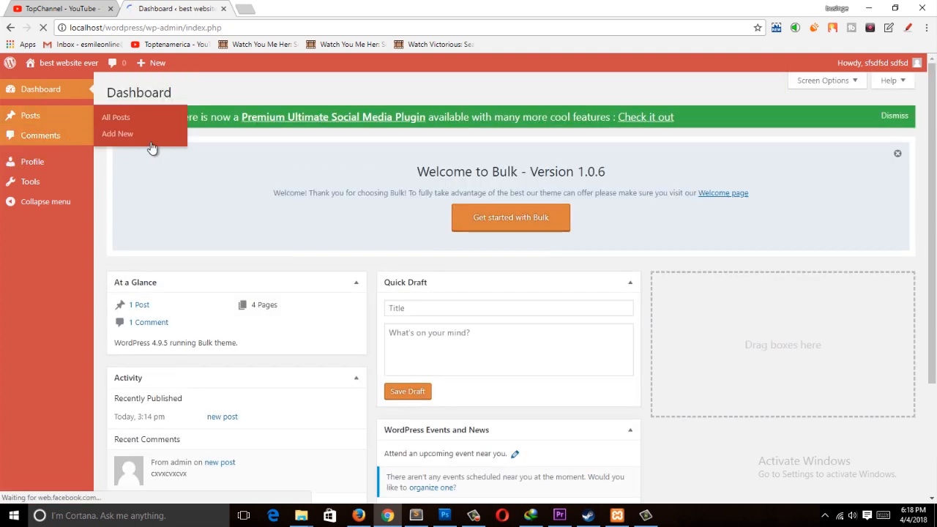
{"action": "left_click", "coordinate": [157, 119]}
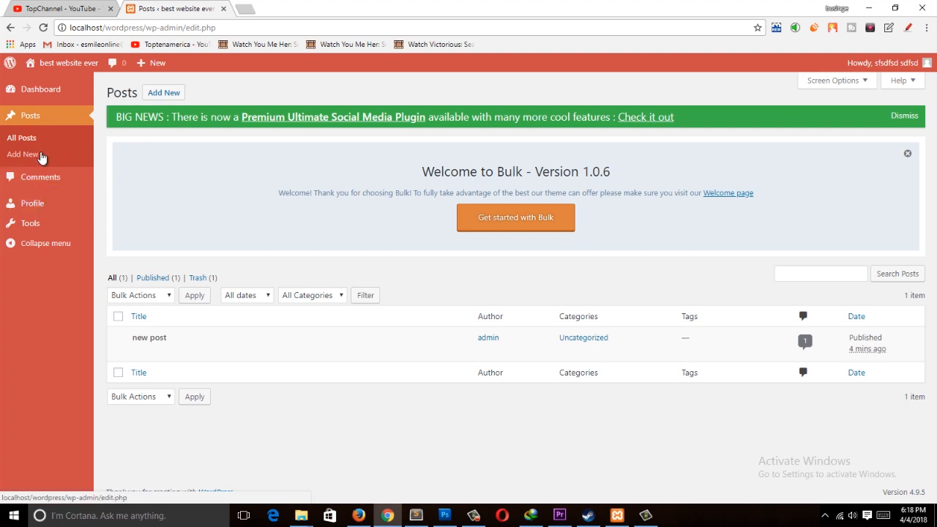
{"action": "left_click", "coordinate": [44, 205]}
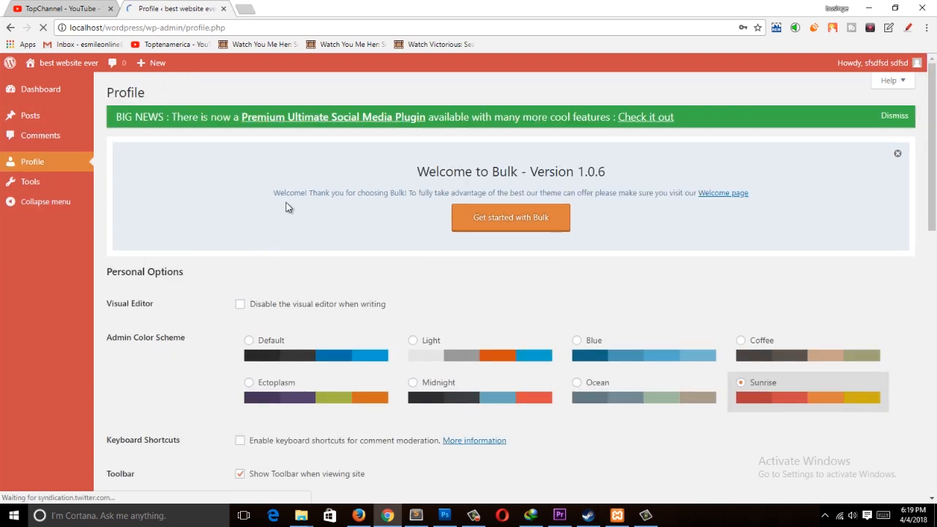
{"action": "scroll", "coordinate": [296, 292], "scroll_direction": "down", "scroll_amount": 3}
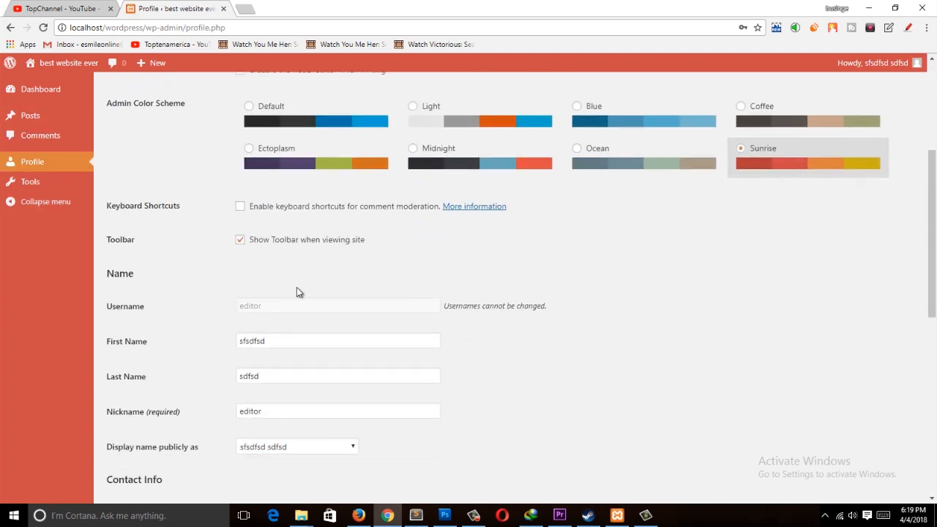
Step: Switch to Firefox, change the editor user's role to Administrator and update the user
{"action": "left_click", "coordinate": [361, 515]}
{"action": "scroll", "coordinate": [293, 311], "scroll_direction": "down", "scroll_amount": 3}
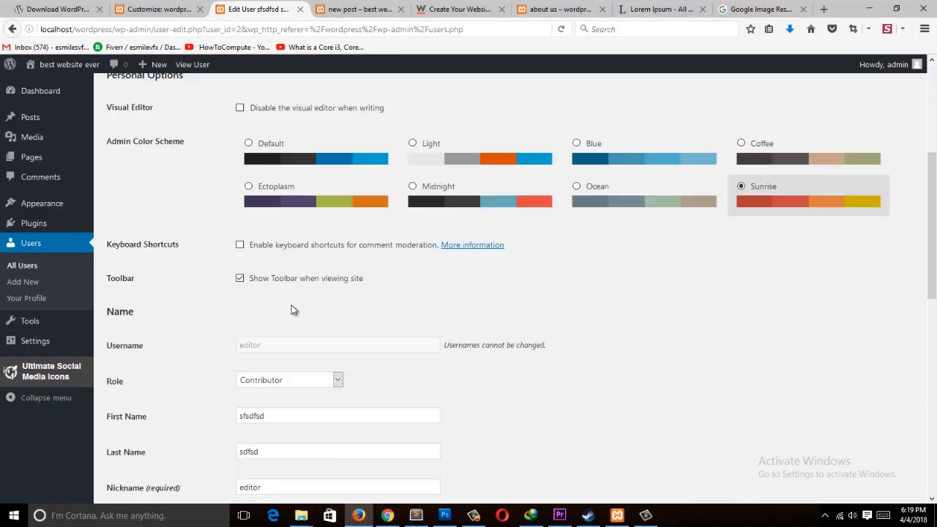
{"action": "scroll", "coordinate": [292, 308], "scroll_direction": "down", "scroll_amount": 1}
{"action": "left_click", "coordinate": [328, 438]}
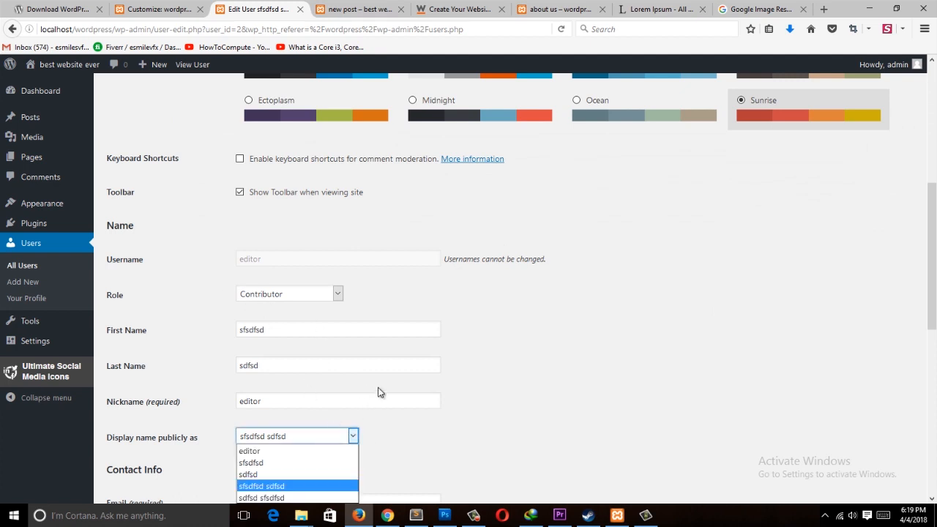
{"action": "left_click", "coordinate": [313, 295]}
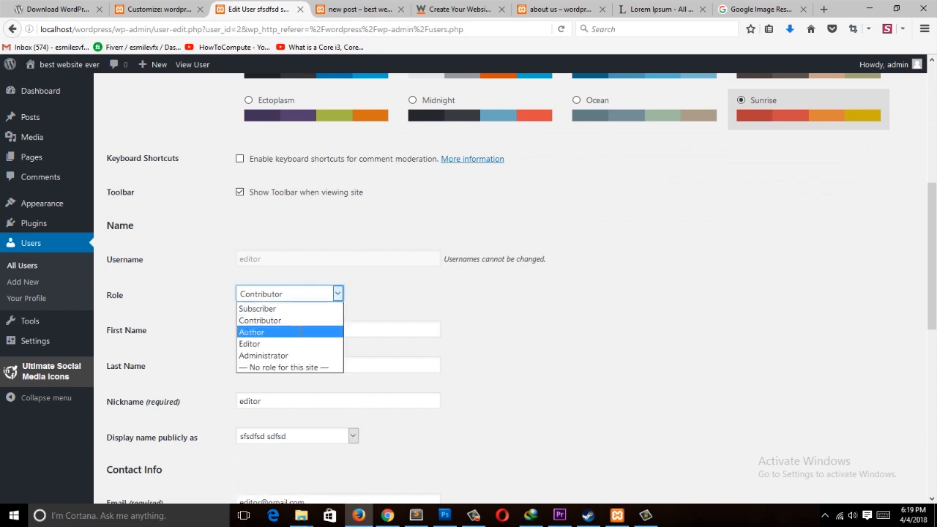
{"action": "left_click", "coordinate": [300, 333]}
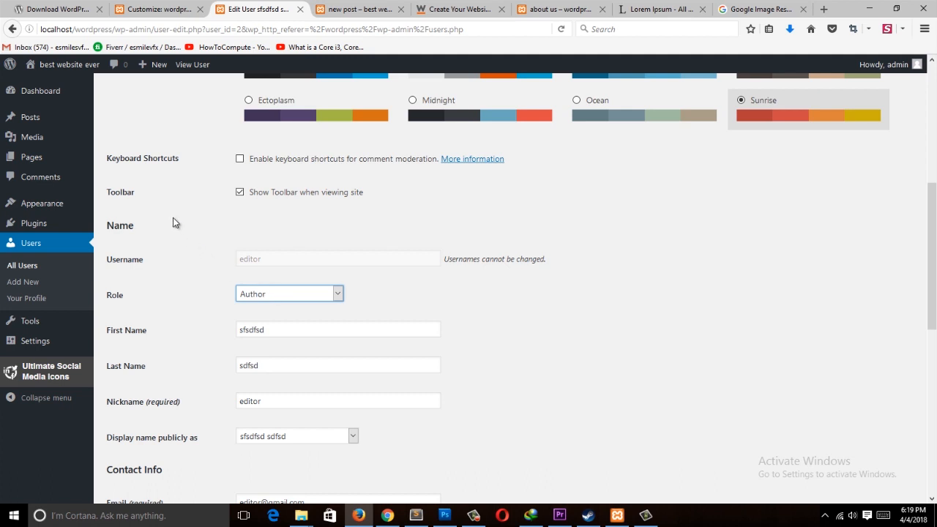
{"action": "left_click", "coordinate": [302, 300]}
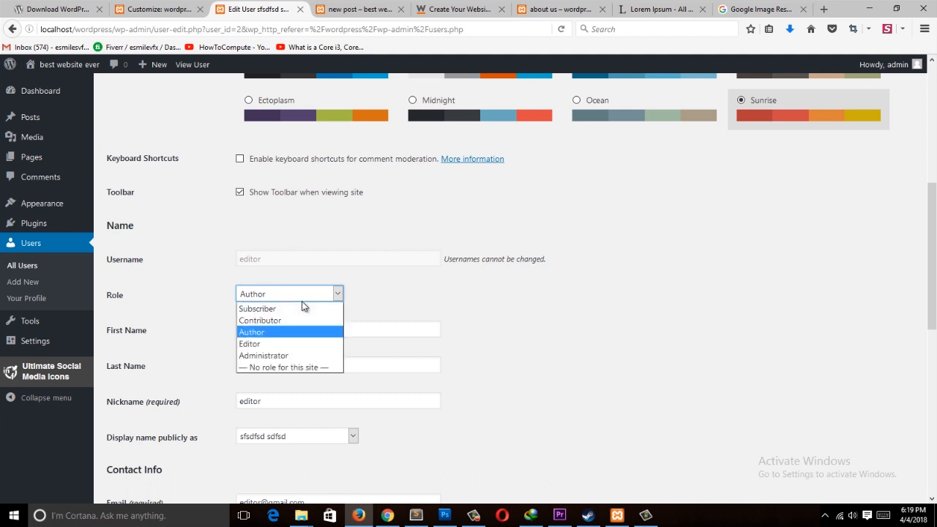
{"action": "left_click", "coordinate": [304, 355]}
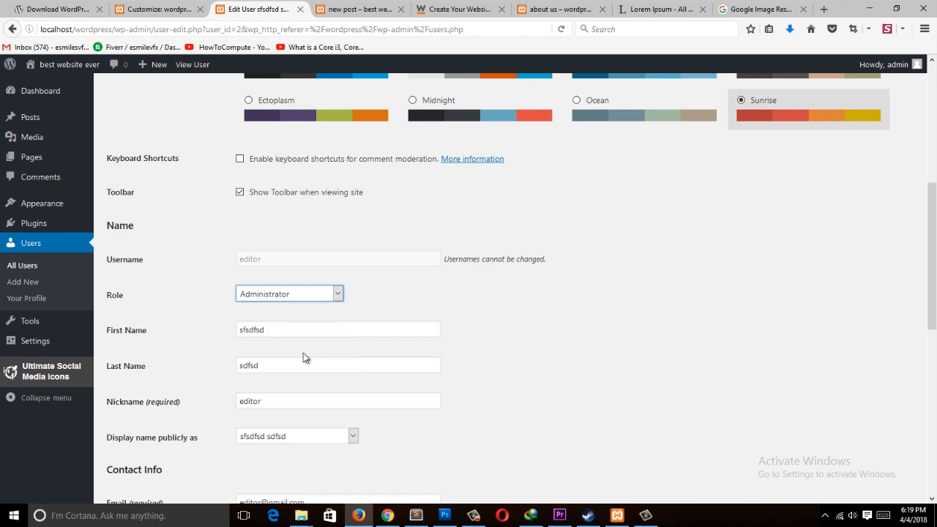
{"action": "scroll", "coordinate": [583, 333], "scroll_direction": "down", "scroll_amount": 8}
{"action": "left_click", "coordinate": [111, 443]}
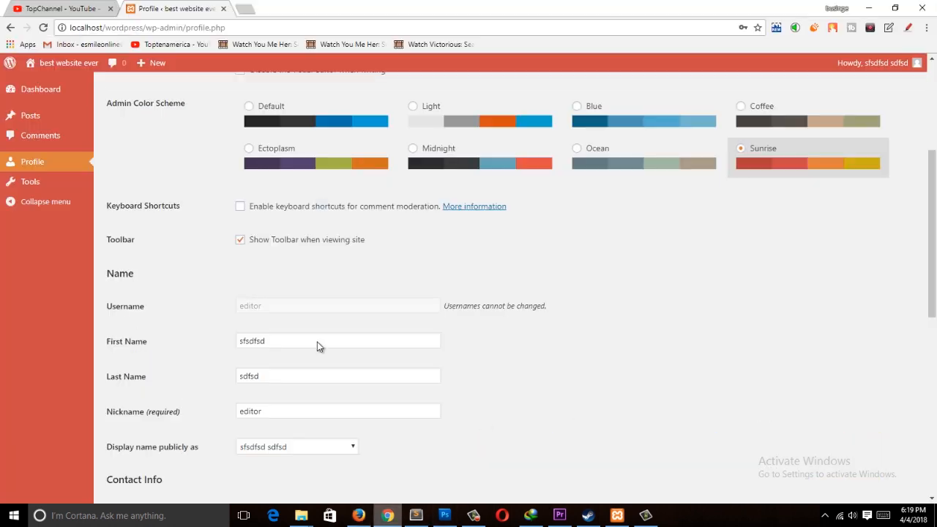
Step: Reload Chrome as the editor and open the admin user's edit screen from All Users
{"action": "left_click", "coordinate": [289, 30]}
{"action": "key", "text": "Return"}
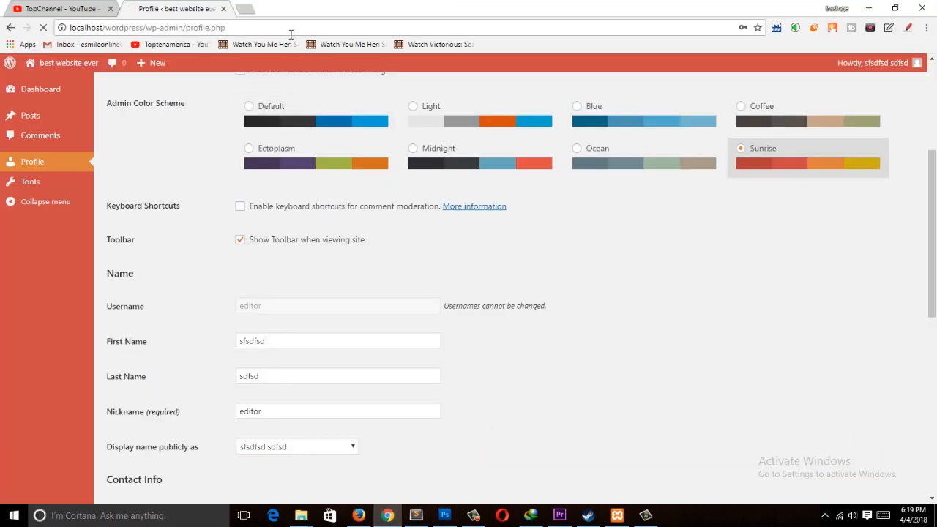
{"action": "scroll", "coordinate": [211, 304], "scroll_direction": "down", "scroll_amount": 3}
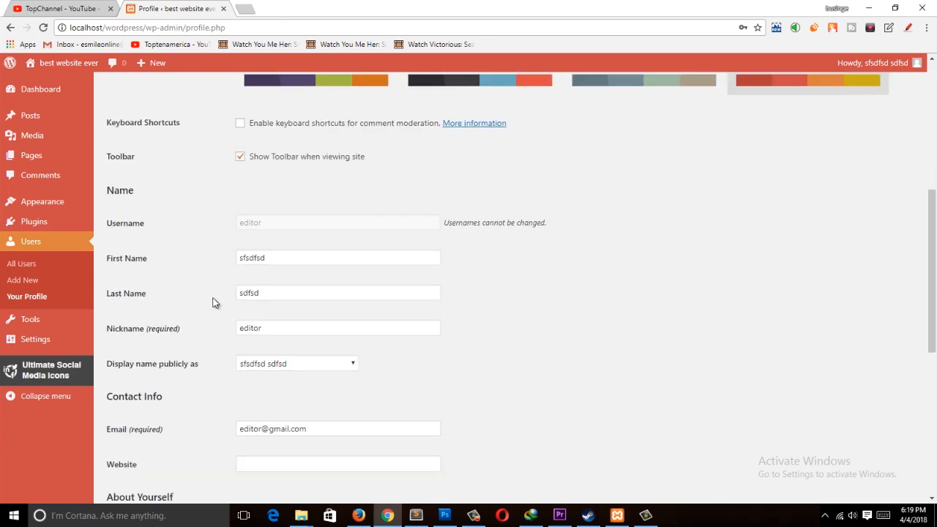
{"action": "left_click", "coordinate": [42, 264]}
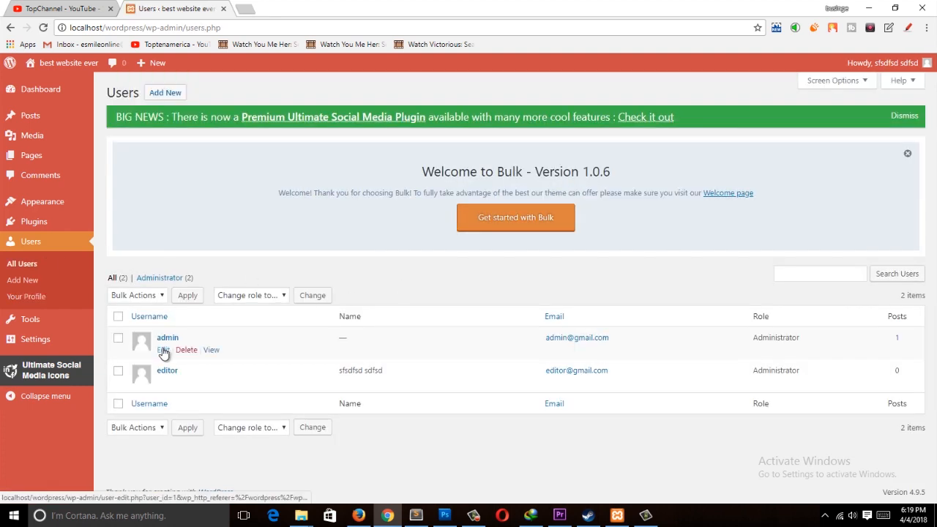
{"action": "left_click", "coordinate": [163, 350]}
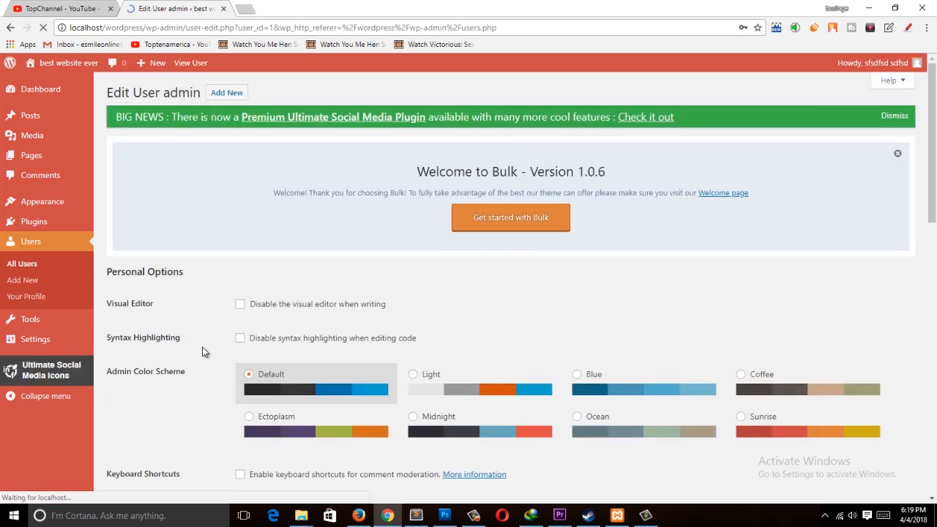
Step: Change the admin user's role to Subscriber and update the user
{"action": "scroll", "coordinate": [203, 349], "scroll_direction": "down", "scroll_amount": 8}
{"action": "left_click", "coordinate": [333, 224]}
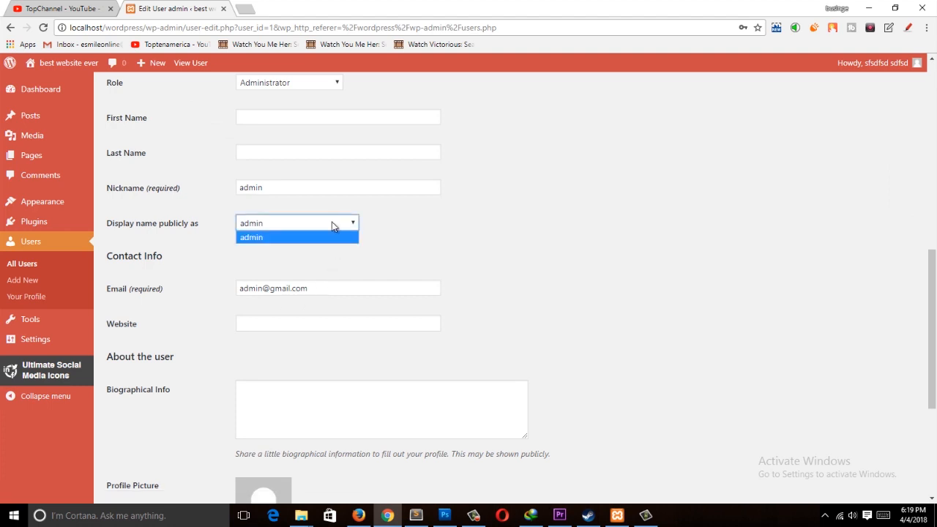
{"action": "left_click", "coordinate": [332, 222]}
{"action": "left_click", "coordinate": [332, 223]}
{"action": "left_click", "coordinate": [511, 265]}
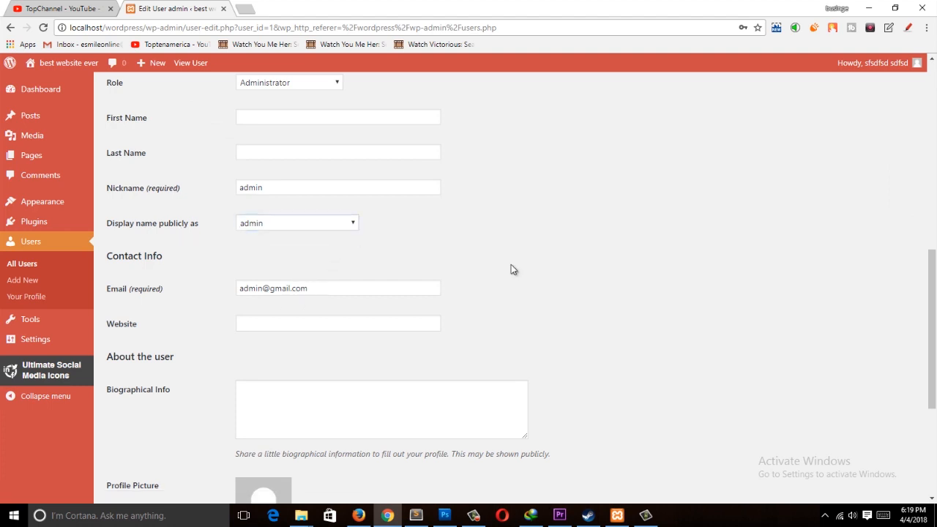
{"action": "scroll", "coordinate": [522, 271], "scroll_direction": "down", "scroll_amount": 2}
{"action": "scroll", "coordinate": [468, 272], "scroll_direction": "up", "scroll_amount": 1}
{"action": "scroll", "coordinate": [293, 269], "scroll_direction": "down", "scroll_amount": 1}
{"action": "scroll", "coordinate": [190, 256], "scroll_direction": "up", "scroll_amount": 3}
{"action": "left_click", "coordinate": [313, 200]}
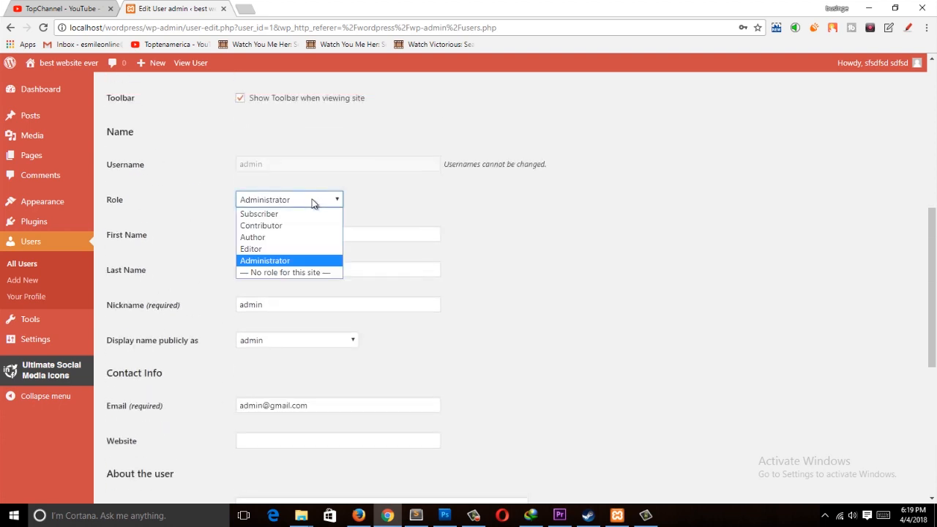
{"action": "left_click", "coordinate": [256, 214]}
{"action": "scroll", "coordinate": [587, 257], "scroll_direction": "up", "scroll_amount": 5}
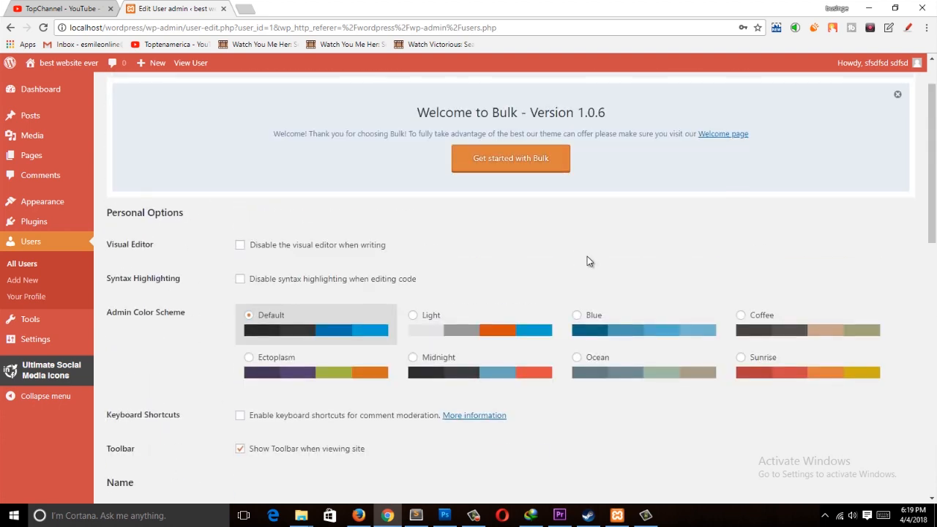
{"action": "scroll", "coordinate": [412, 265], "scroll_direction": "down", "scroll_amount": 5}
{"action": "scroll", "coordinate": [585, 246], "scroll_direction": "down", "scroll_amount": 5}
{"action": "left_click", "coordinate": [156, 456]}
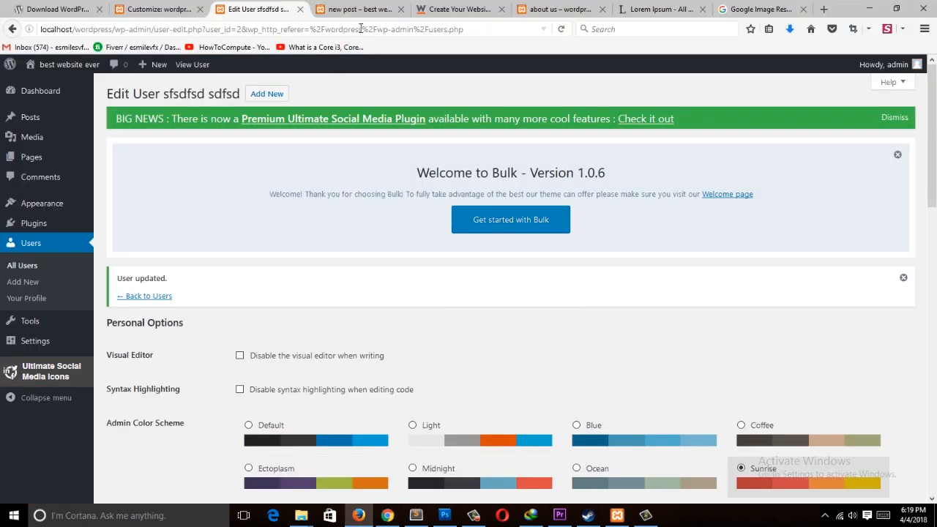
Step: Reload the editor user's edit screen in Firefox as admin
{"action": "left_click", "coordinate": [361, 28]}
{"action": "key", "text": "Return"}
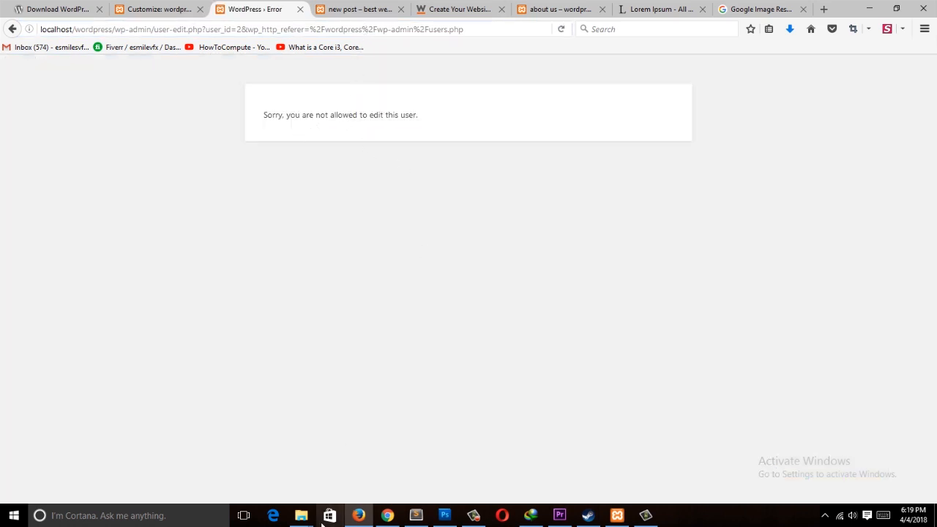
Step: Switch to Chrome and set the admin user's role back to Administrator, then update the user
{"action": "left_click", "coordinate": [387, 515]}
{"action": "scroll", "coordinate": [361, 232], "scroll_direction": "down", "scroll_amount": 6}
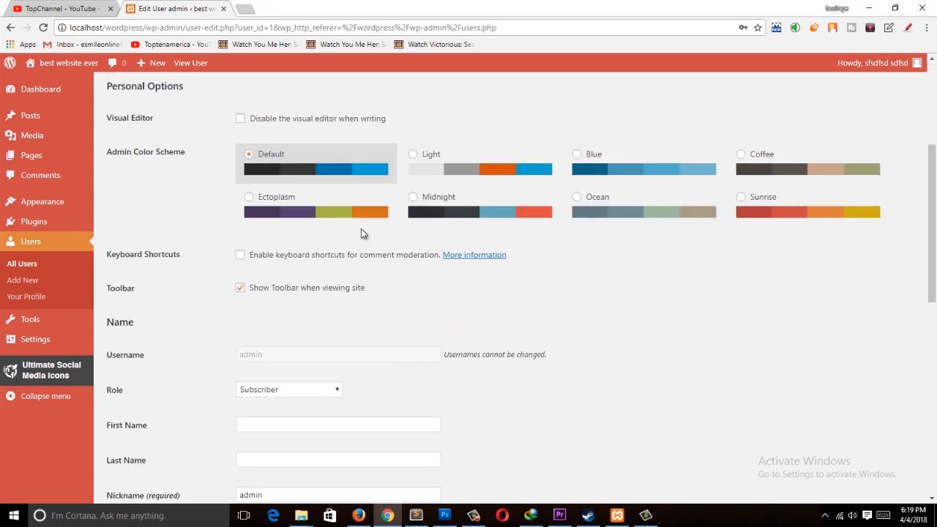
{"action": "left_click", "coordinate": [303, 212]}
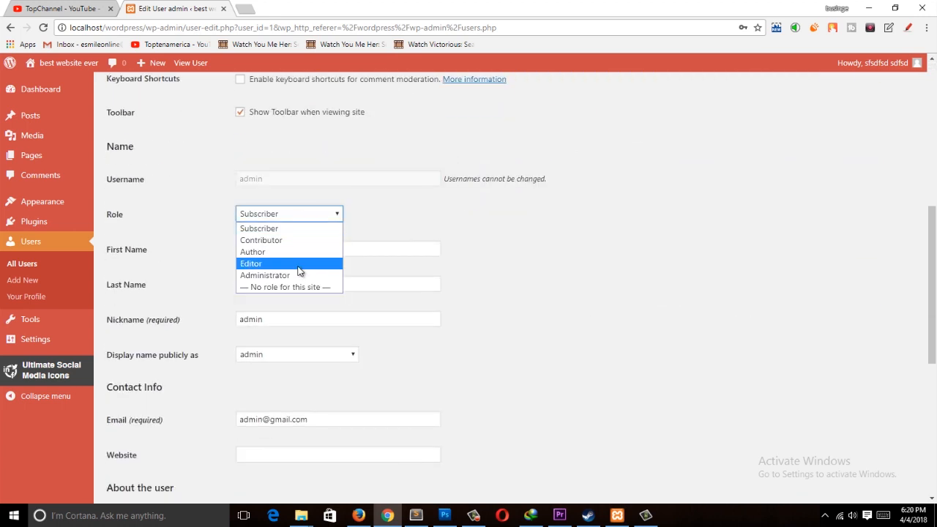
{"action": "left_click", "coordinate": [300, 276]}
{"action": "scroll", "coordinate": [505, 270], "scroll_direction": "down", "scroll_amount": 5}
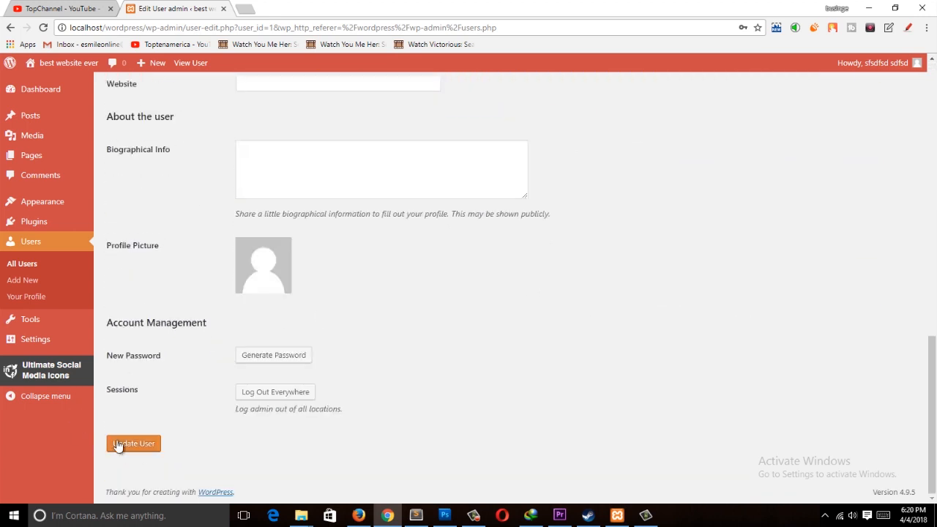
{"action": "left_click", "coordinate": [152, 445]}
Step: Switch to Firefox and reload the editor user's edit screen as admin
{"action": "left_click", "coordinate": [369, 518]}
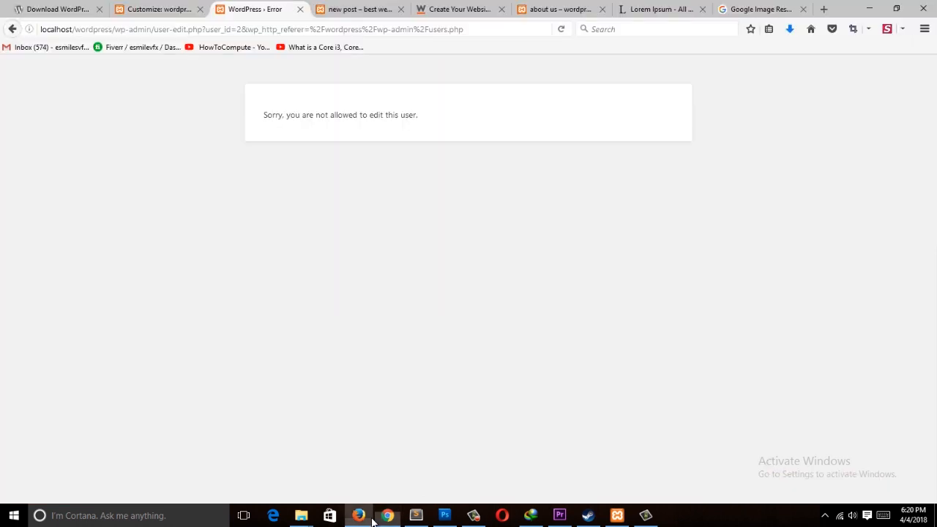
{"action": "left_click", "coordinate": [379, 29]}
{"action": "key", "text": "Return"}
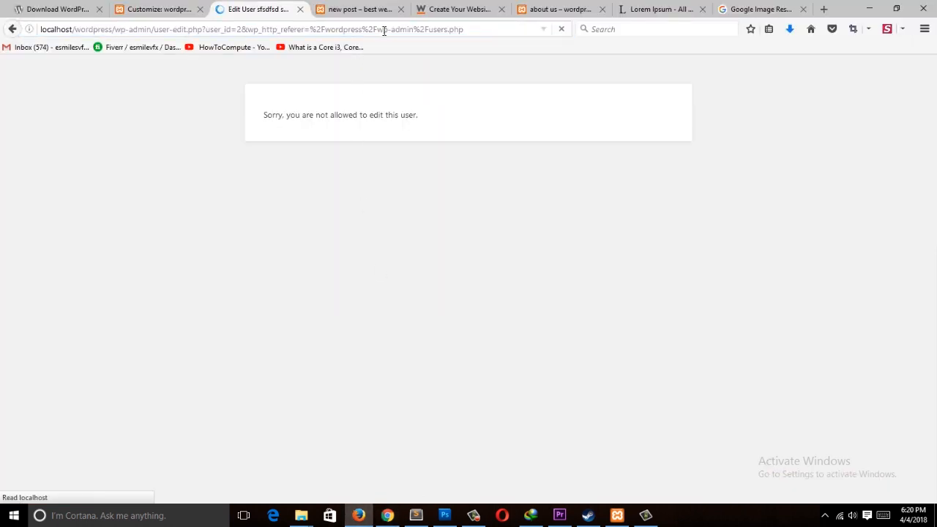
Step: Review the editor user's profile settings, including the role field, as admin
{"action": "scroll", "coordinate": [849, 318], "scroll_direction": "down", "scroll_amount": 6}
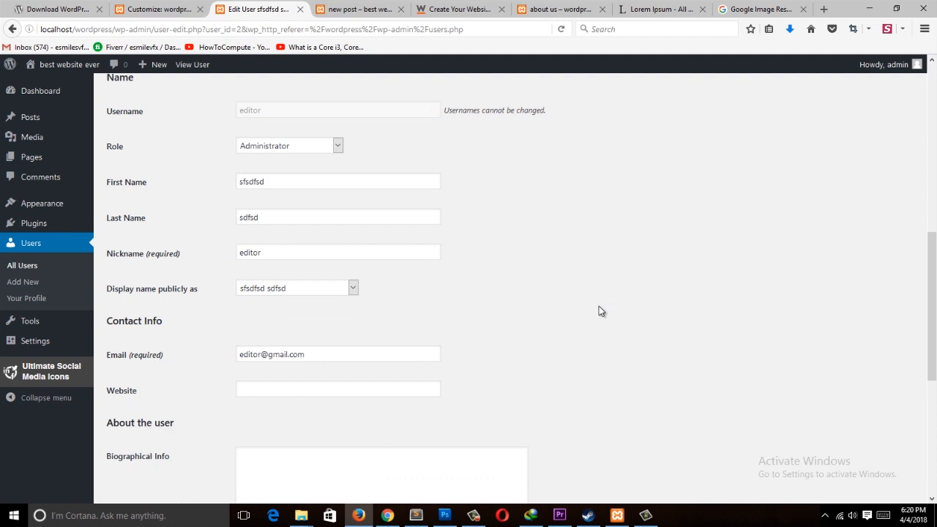
{"action": "mouse_move", "coordinate": [51, 324]}
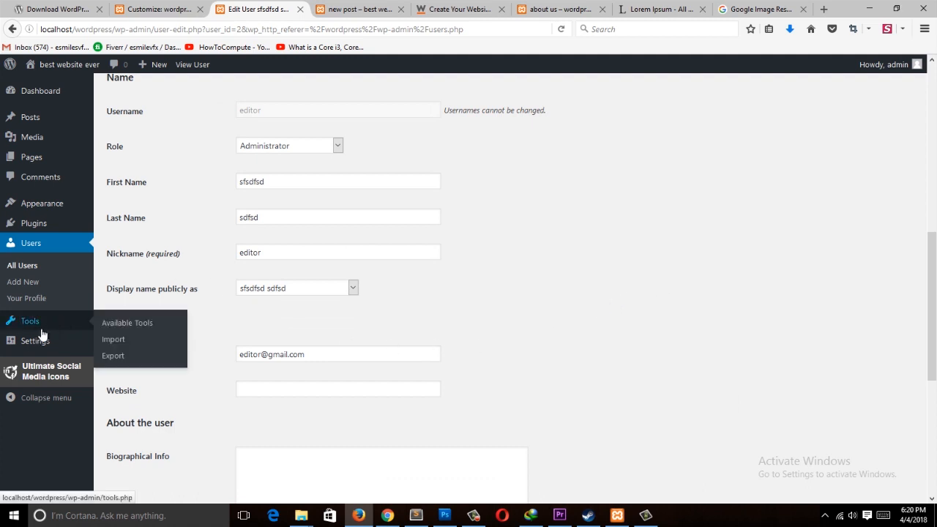
{"action": "mouse_move", "coordinate": [62, 200]}
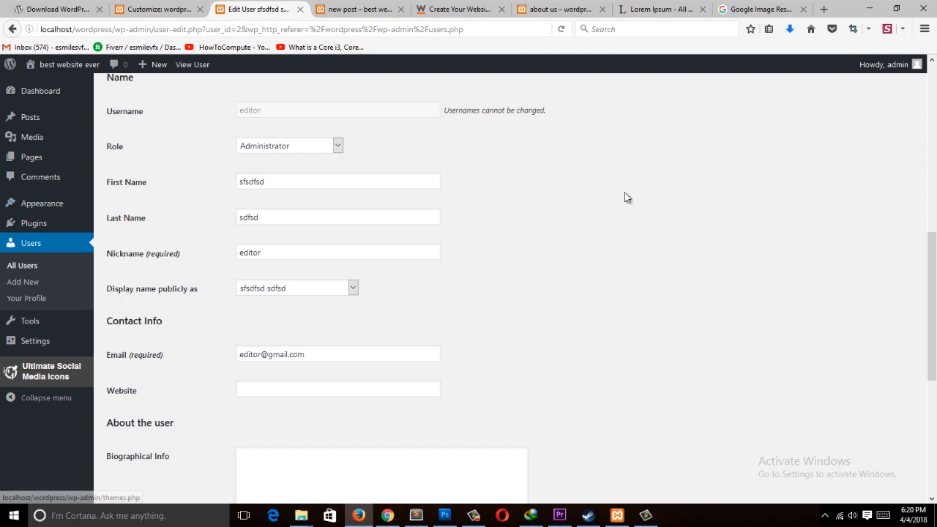
{"action": "scroll", "coordinate": [554, 376], "scroll_direction": "up", "scroll_amount": 8}
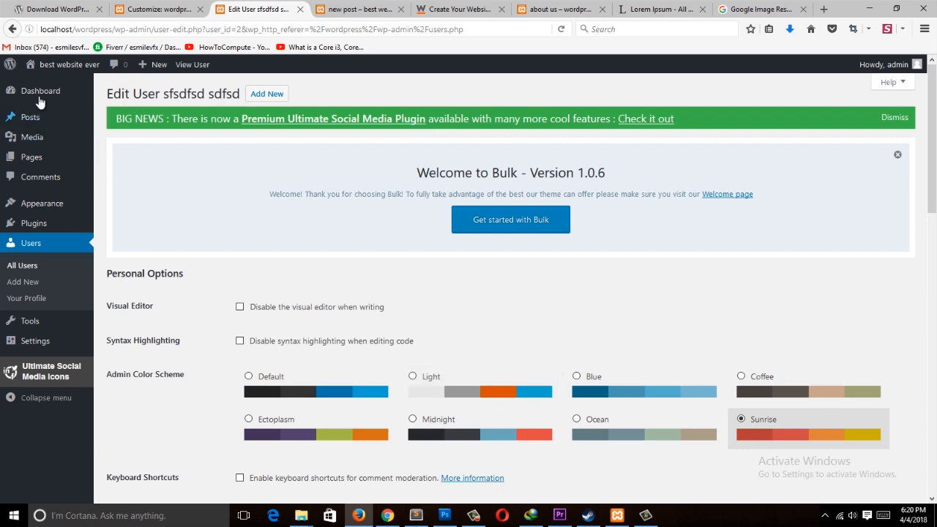
Step: Browse the admin Dashboard and Media Library to check that admin access is restored
{"action": "left_click", "coordinate": [40, 91]}
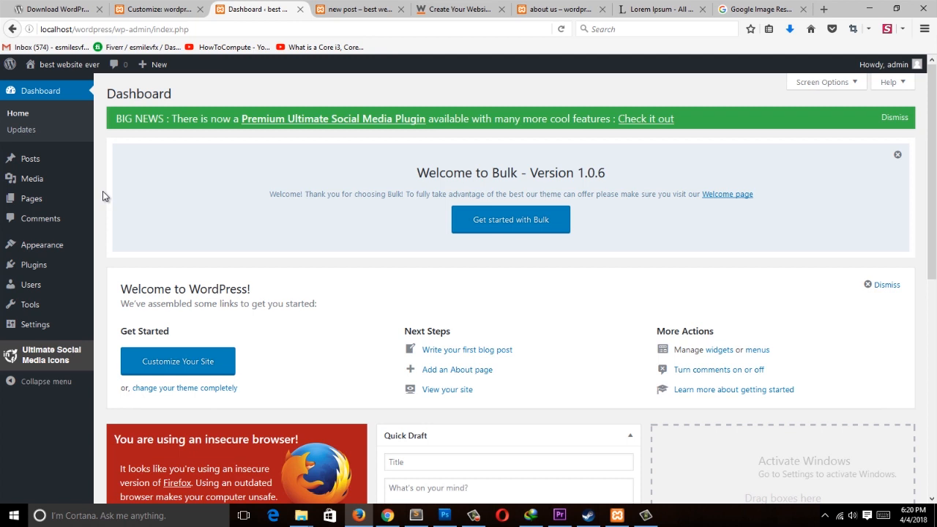
{"action": "mouse_move", "coordinate": [49, 162]}
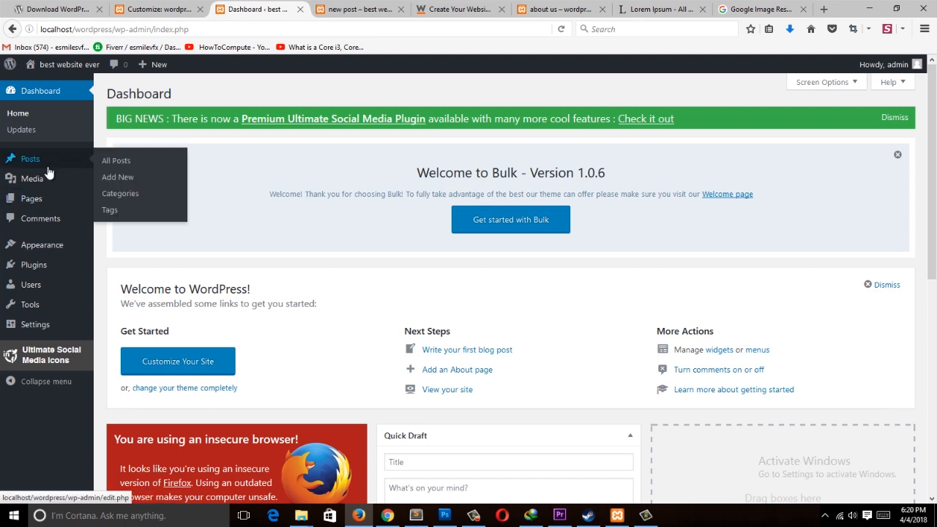
{"action": "left_click", "coordinate": [47, 178]}
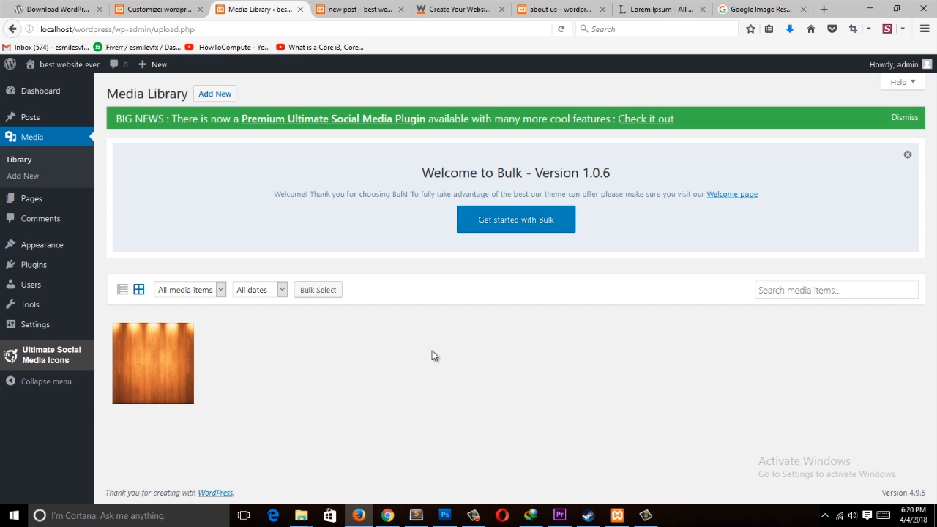
{"action": "left_click", "coordinate": [52, 91]}
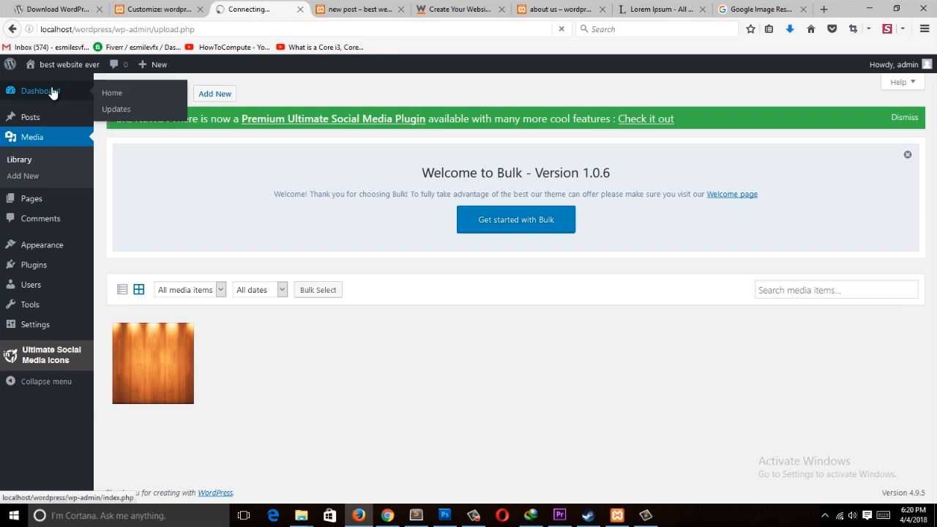